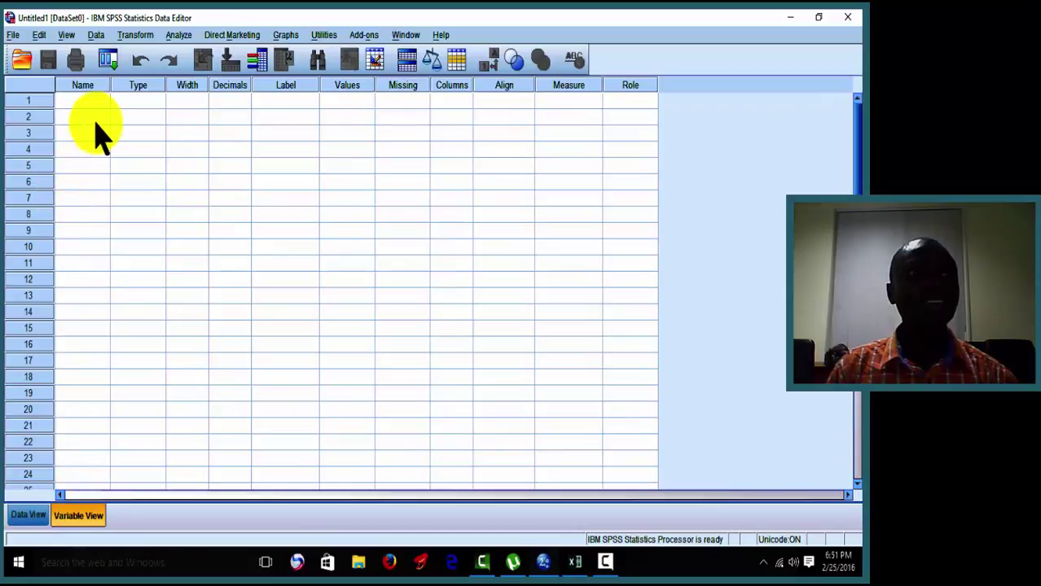
Examine the empty data grid and the variable definition grid by switching between the two views.
click(84, 102)
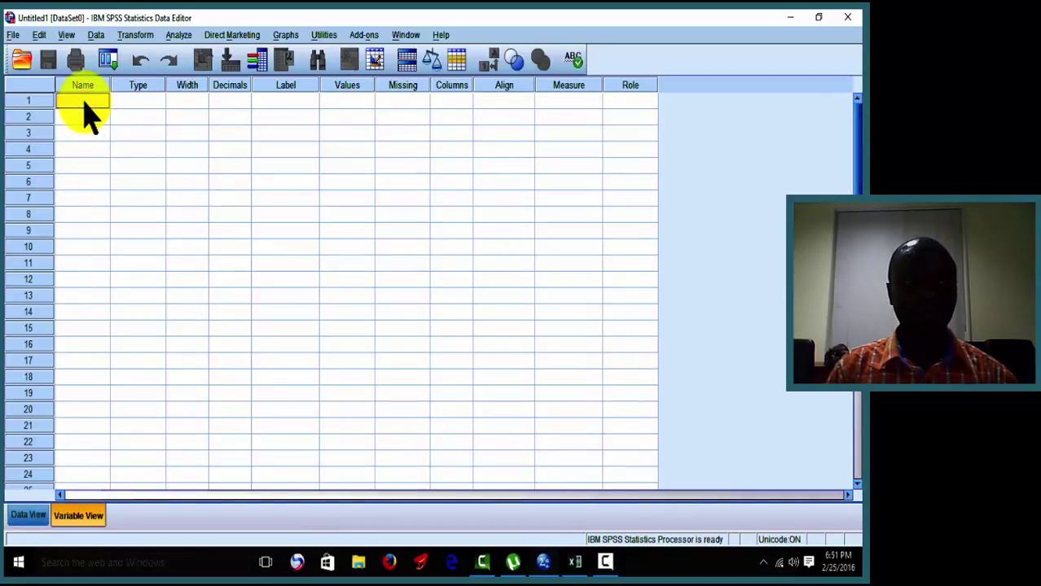
click(89, 103)
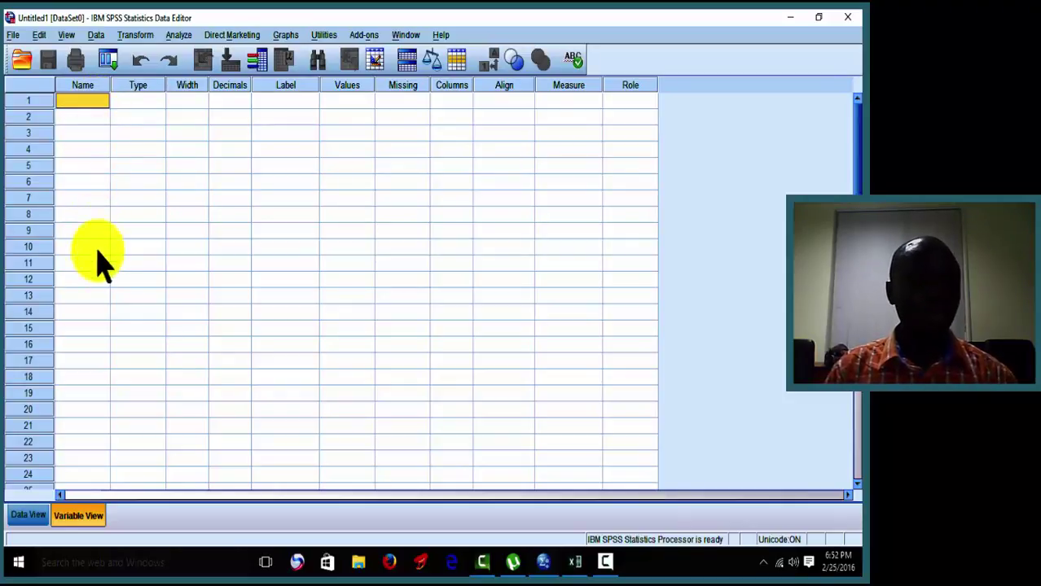
click(63, 509)
click(60, 505)
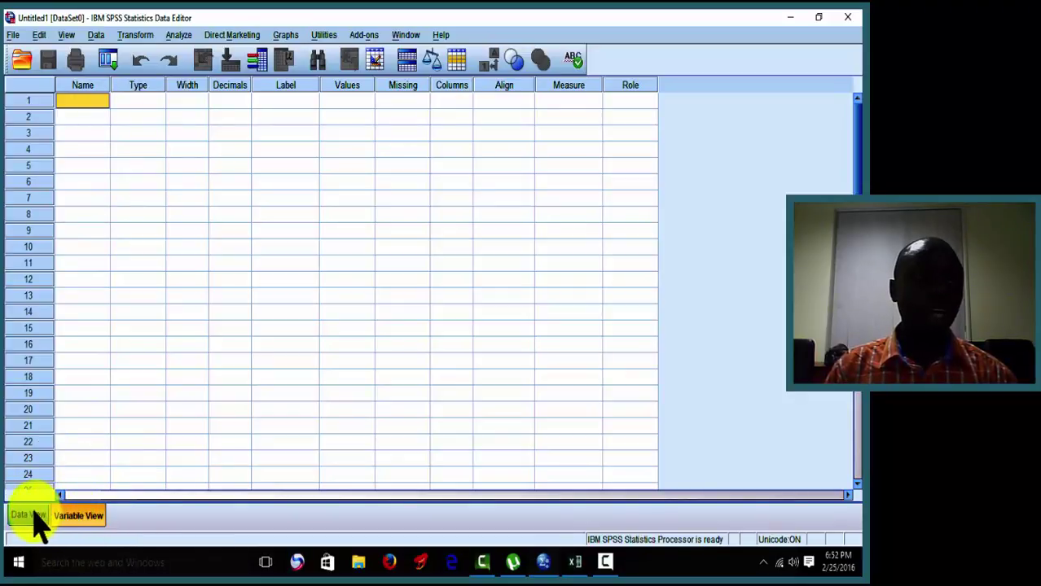
click(31, 513)
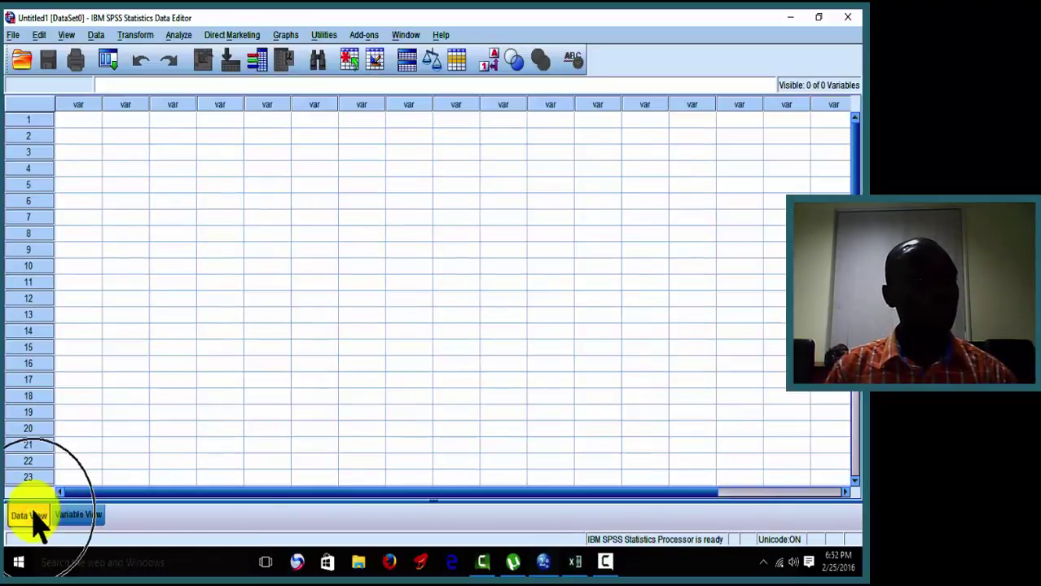
click(81, 514)
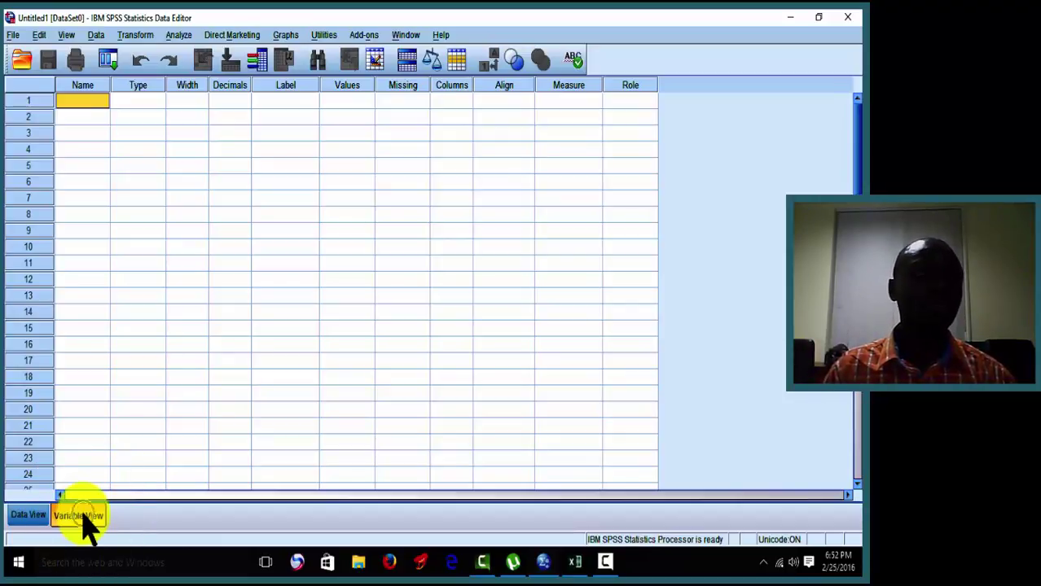
click(14, 516)
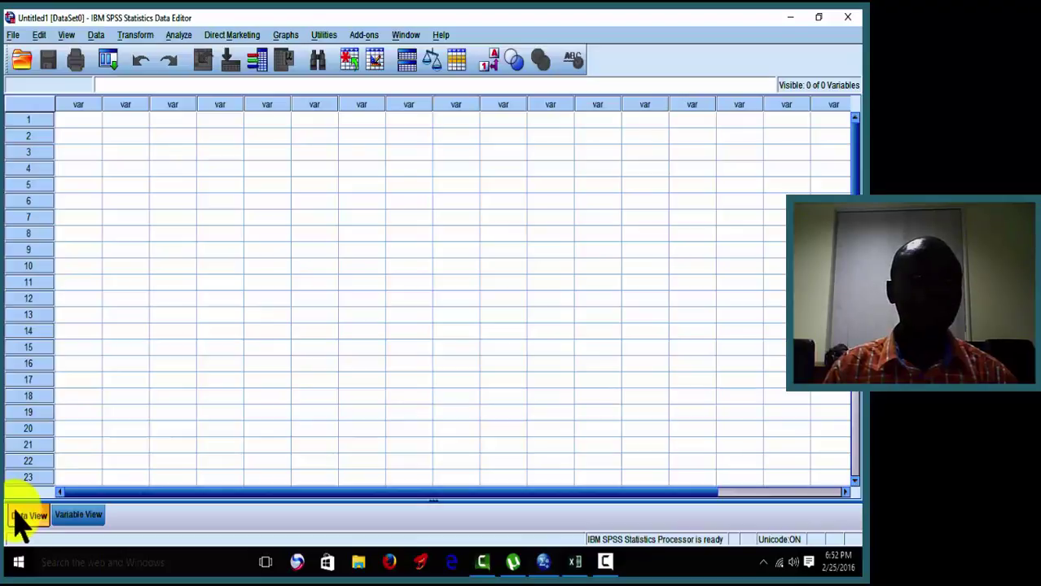
click(67, 515)
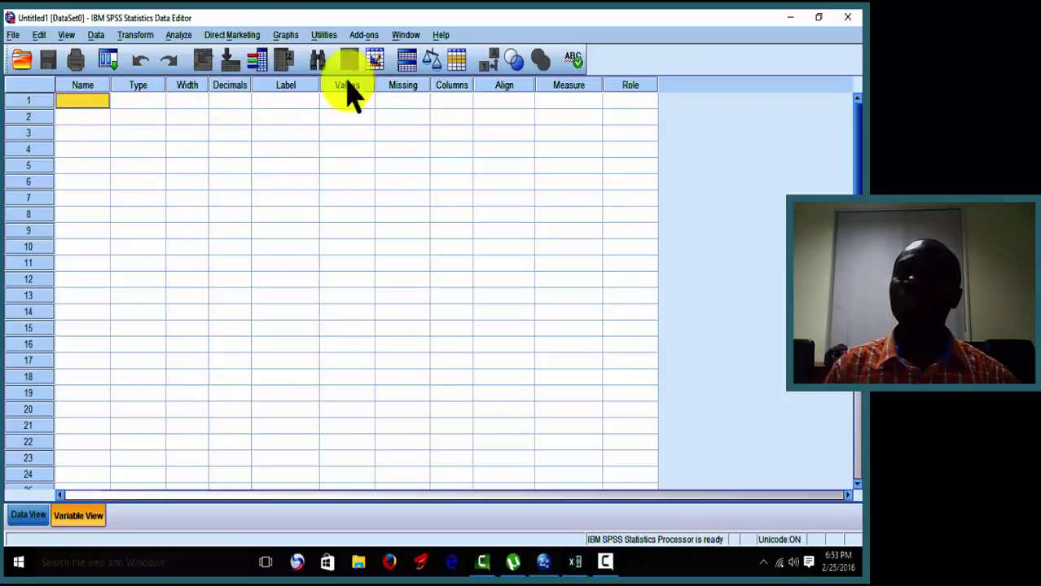
Define the first variable with the name Q1 and the Numeric type.
click(76, 99)
text(Q1)
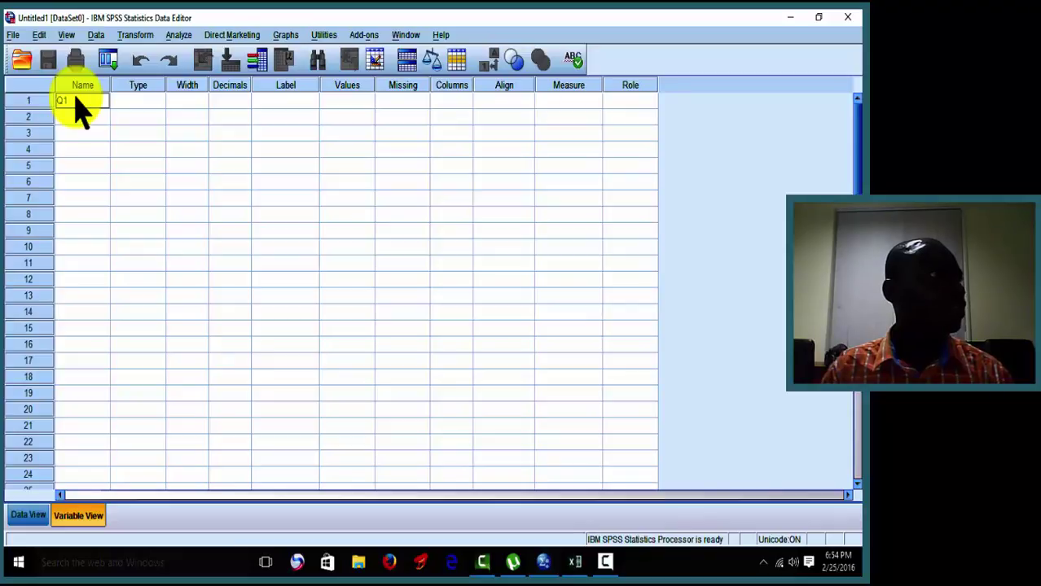
key(Tab)
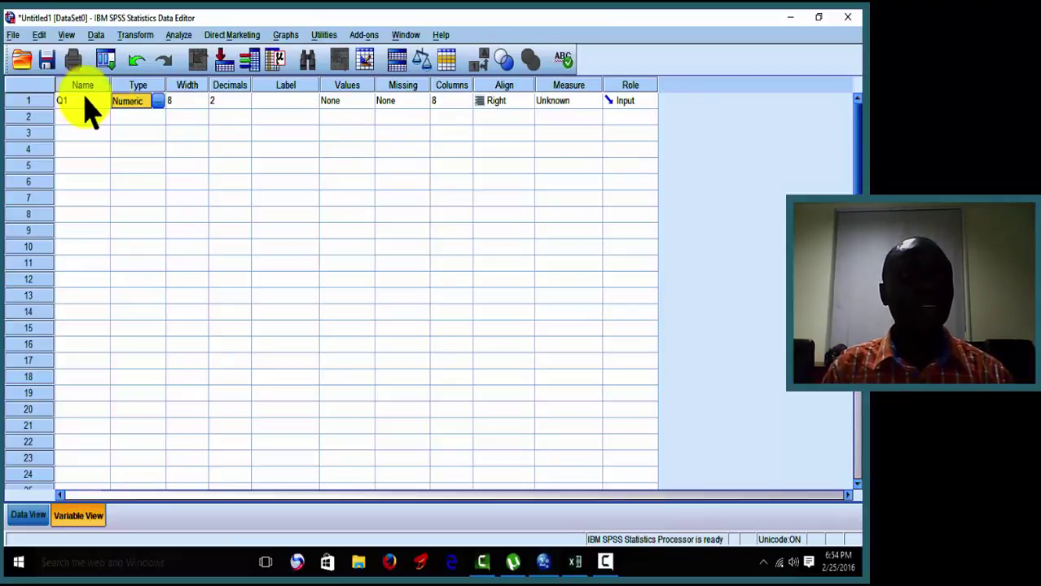
click(158, 101)
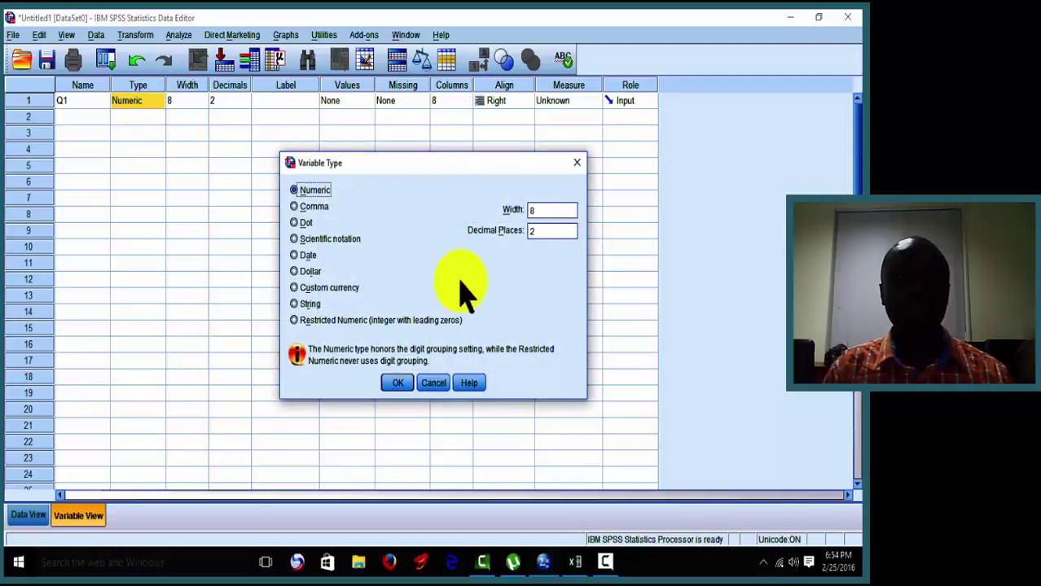
drag(432, 160, 423, 140)
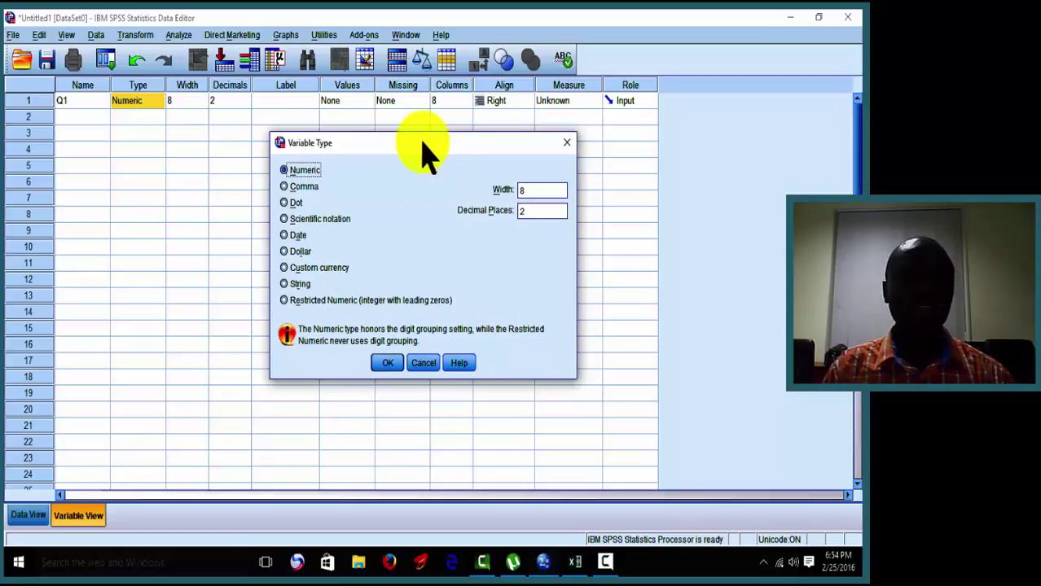
click(388, 363)
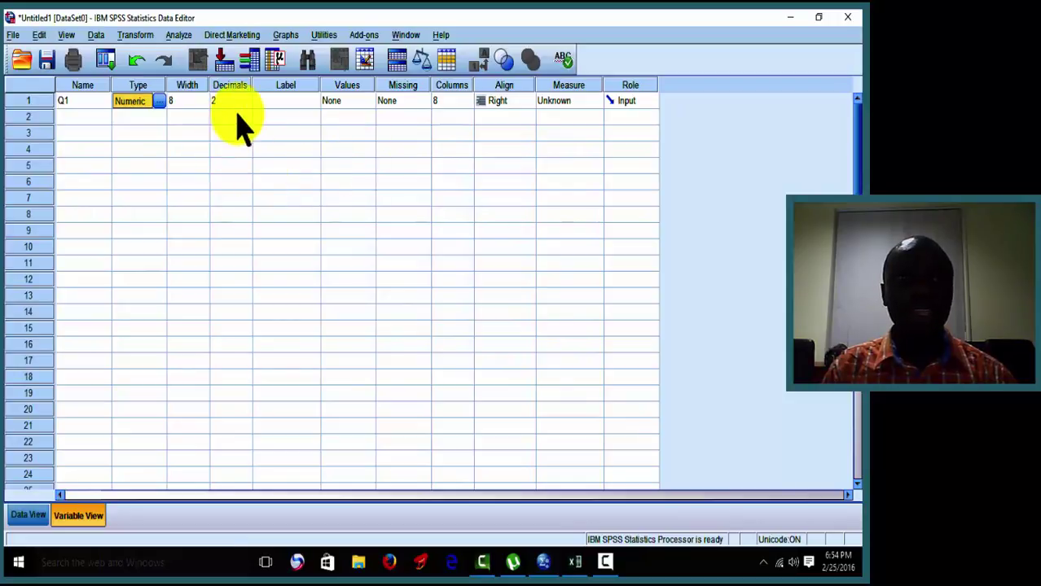
Give variable Q1 the label "Age".
click(267, 103)
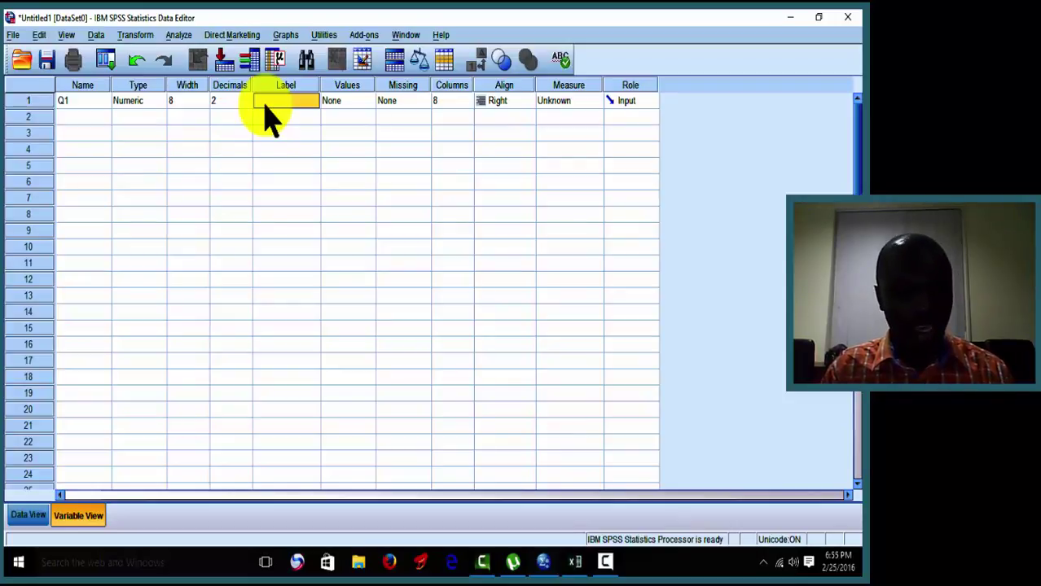
text(Age)
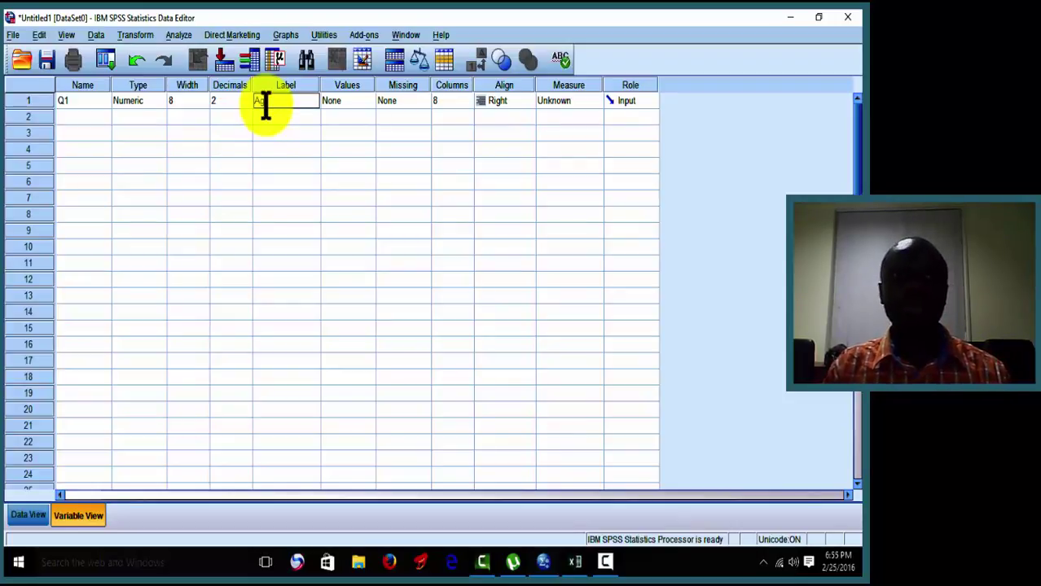
click(358, 103)
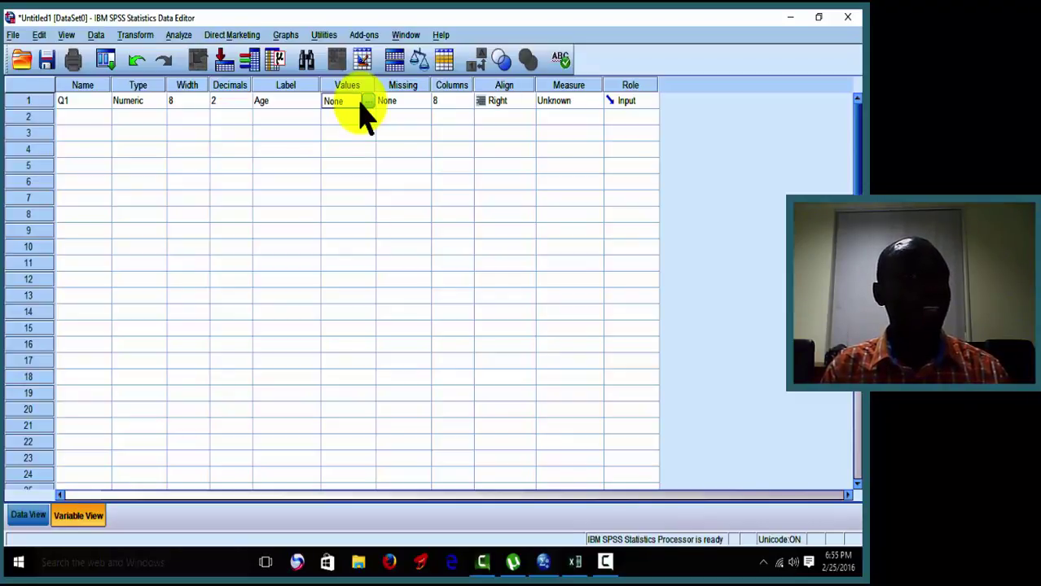
Define a second variable named Q2 in the next row and set its type to String.
click(82, 116)
text(Q2)
click(140, 117)
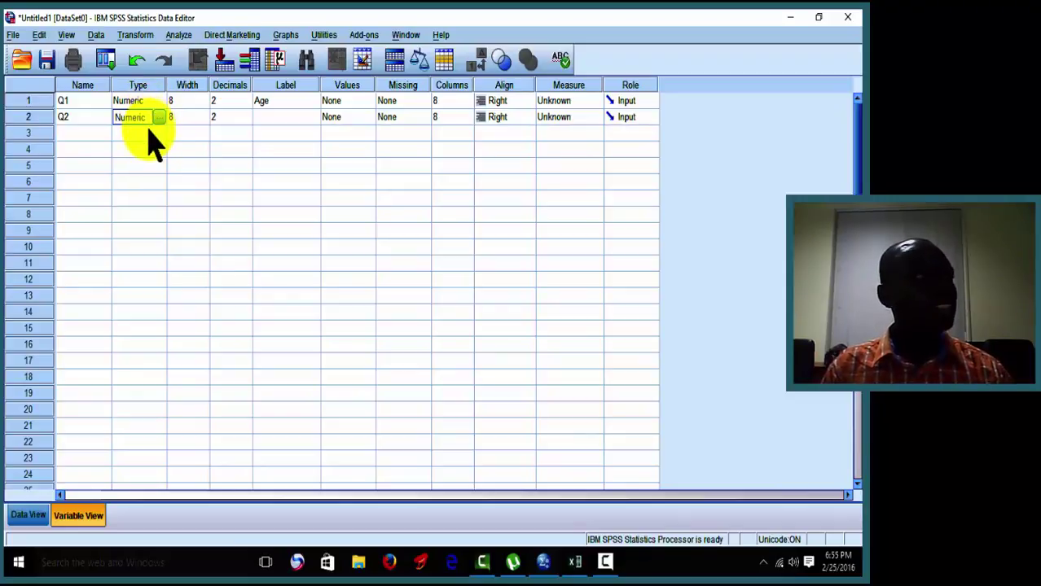
click(158, 118)
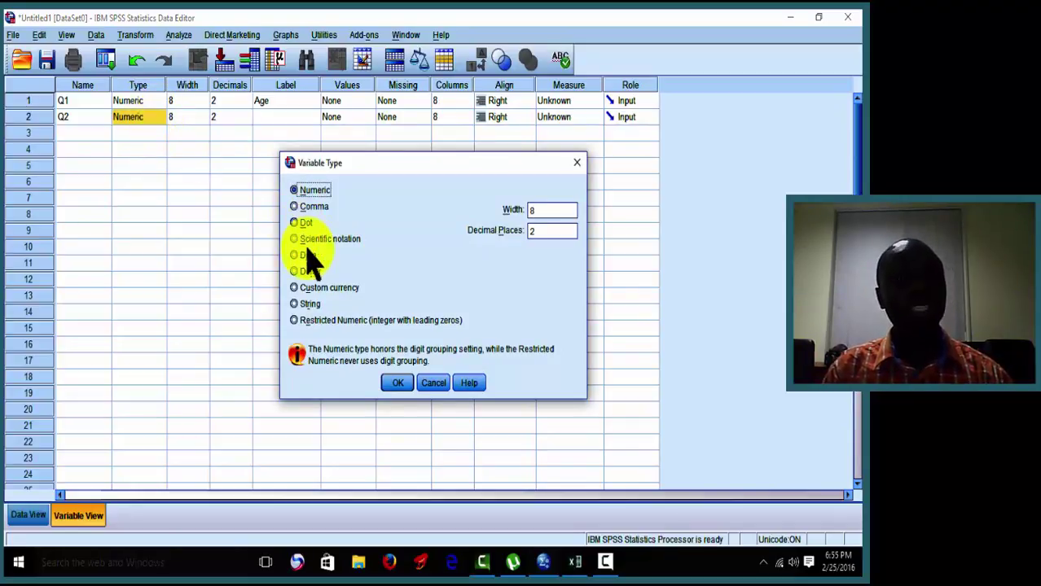
click(310, 305)
click(399, 384)
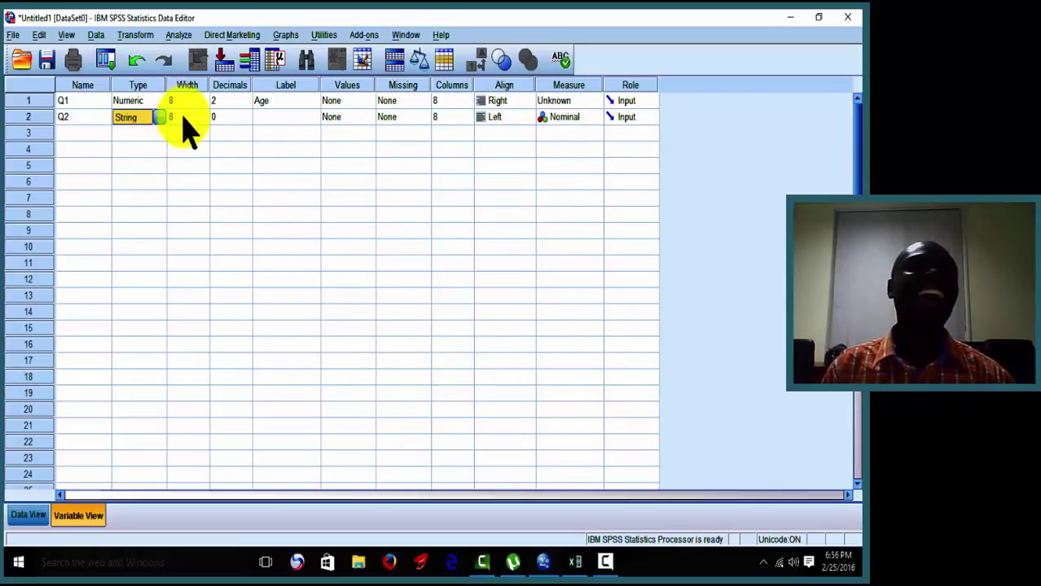
Give variable Q2 the label "Location".
click(281, 118)
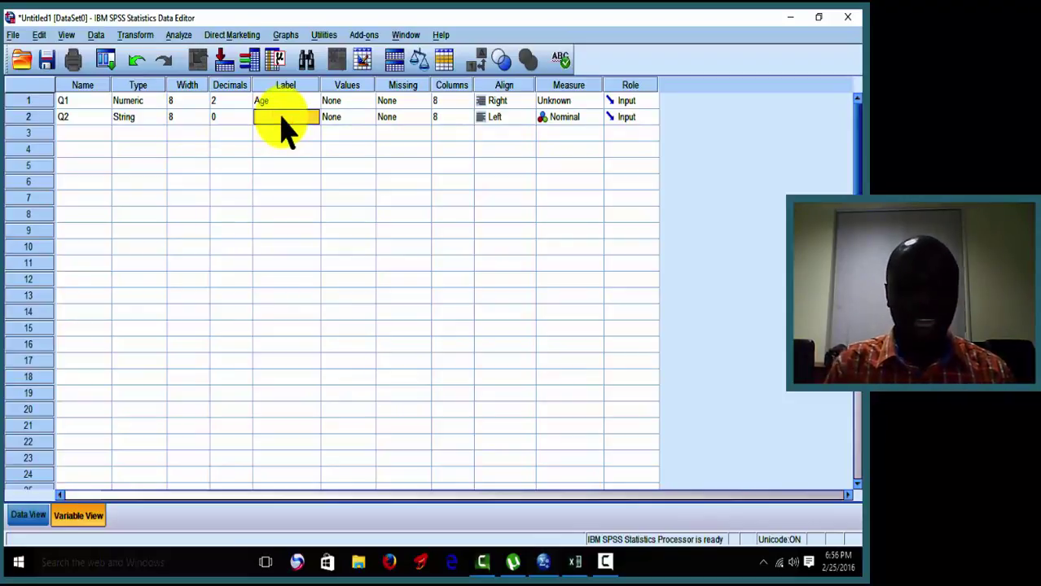
text(Location)
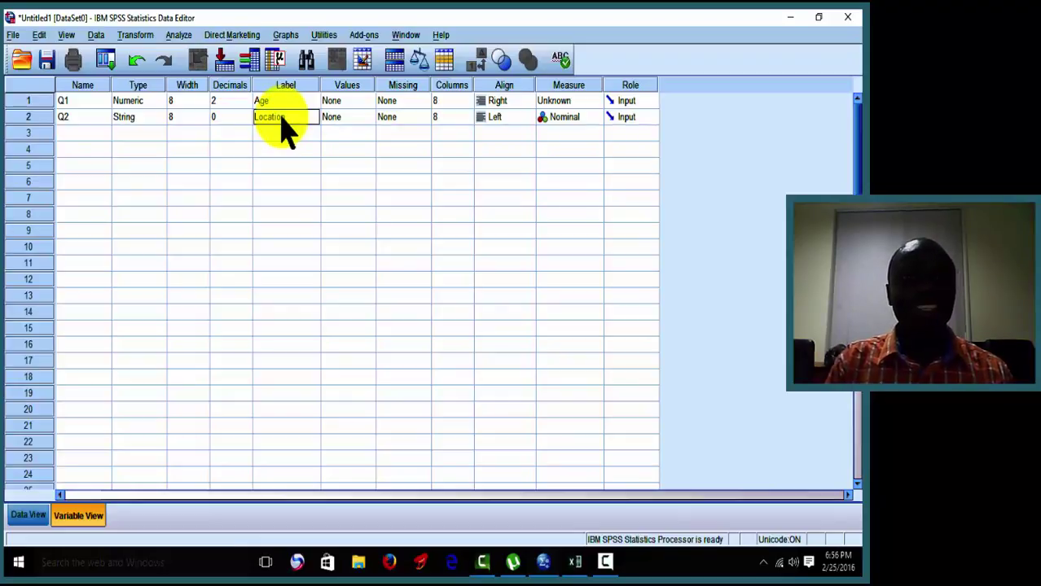
key(Tab)
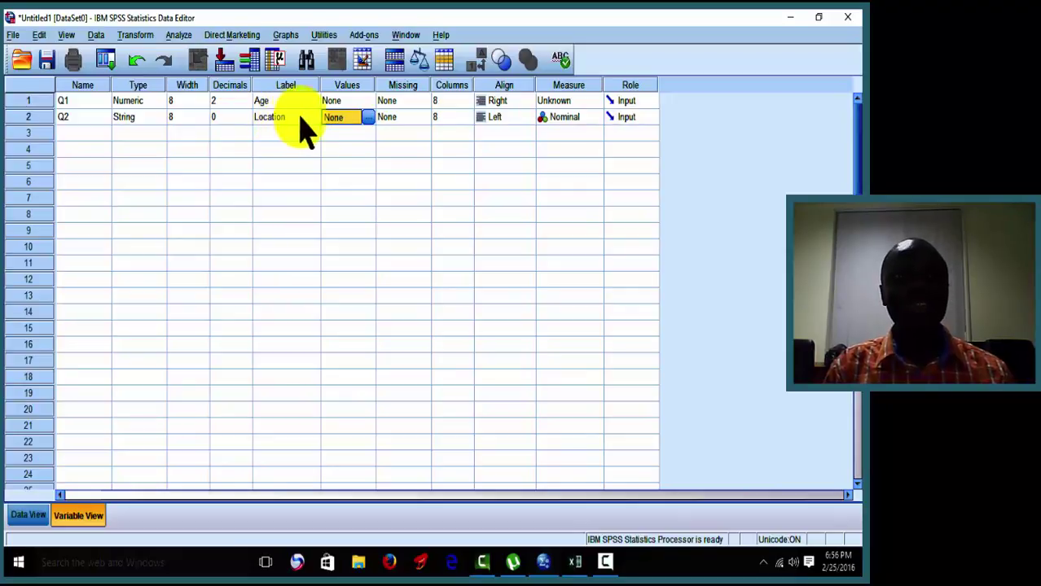
Start the value labels for the Location variable by adding value 1 with the label "Dave".
click(371, 116)
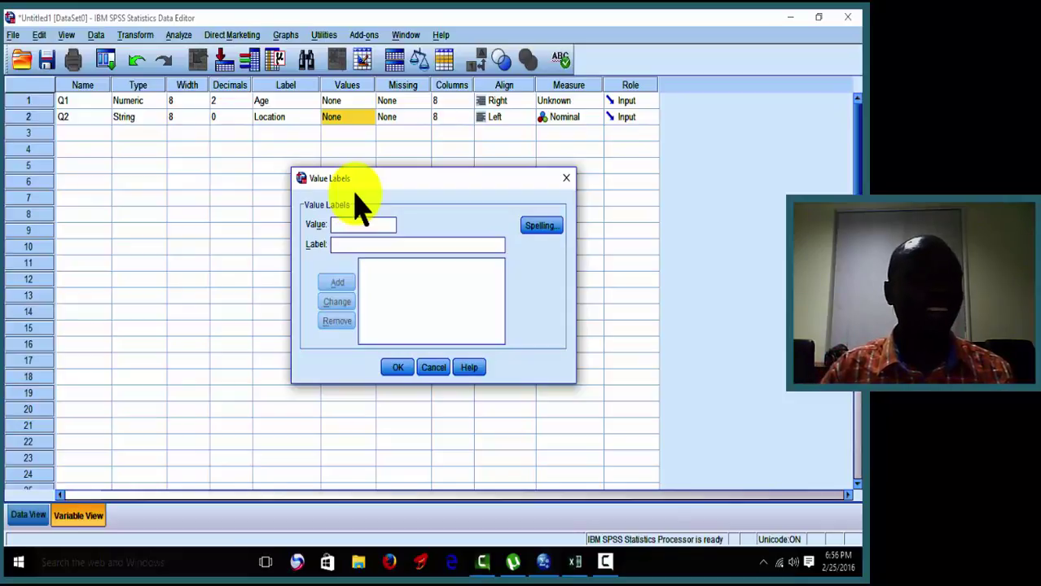
text(1)
key(Tab)
text(a)
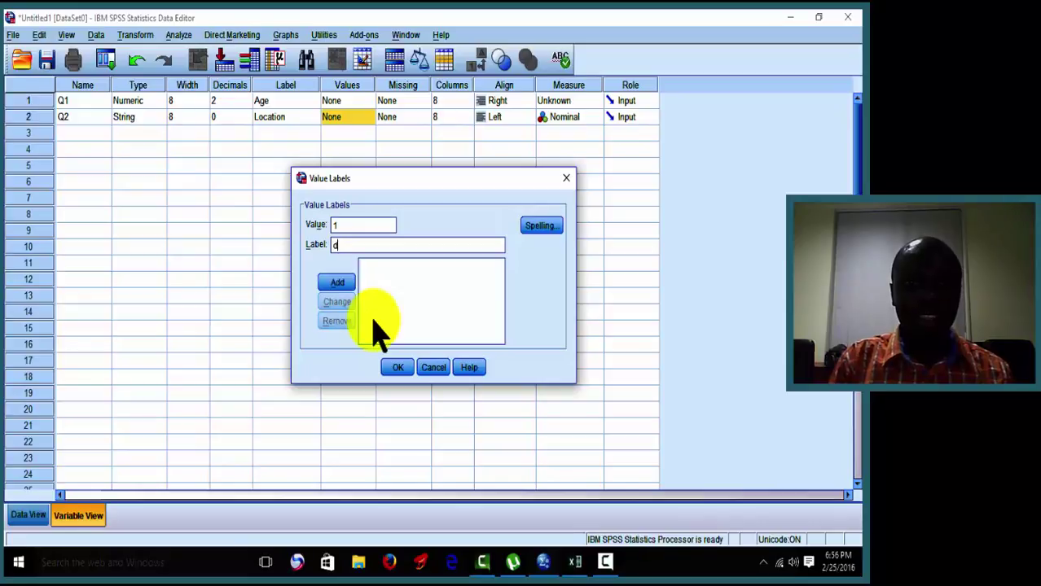
key(BackSpace)
text(Dave)
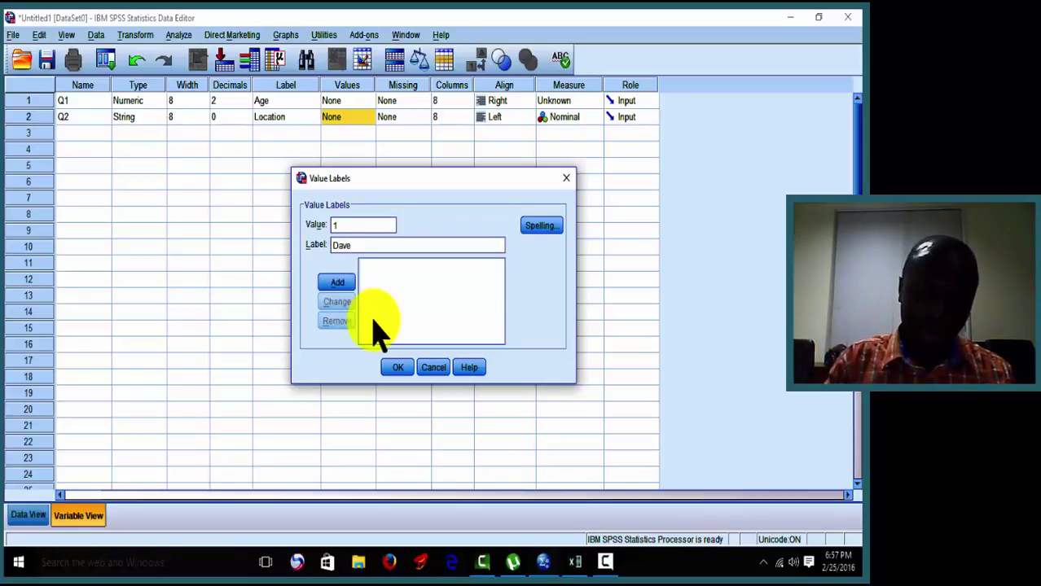
click(338, 286)
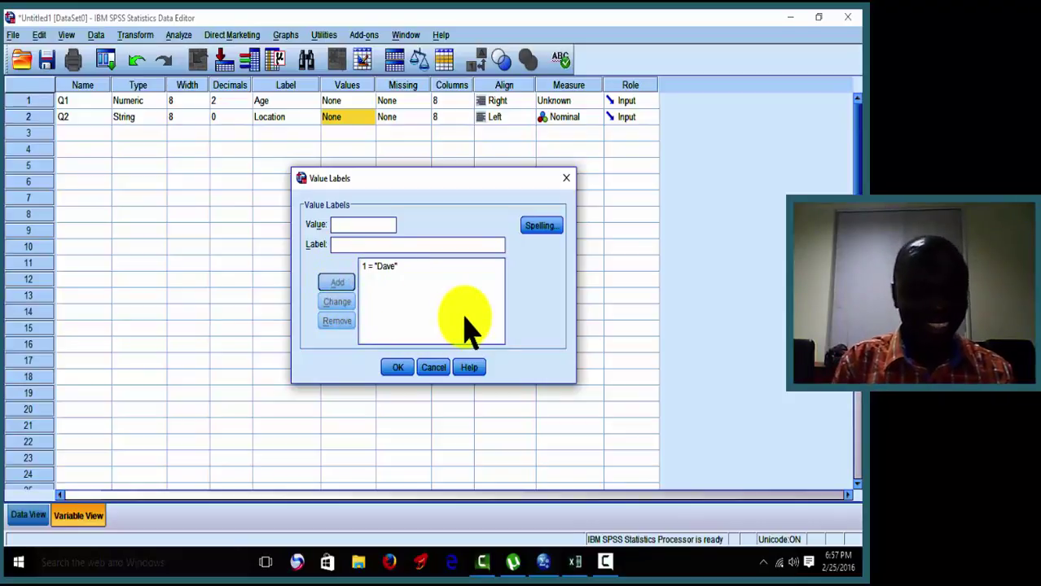
Add the value labels 2 = "Trafalgar" and 3 = "Lokoe" to the Location variable.
text(2)
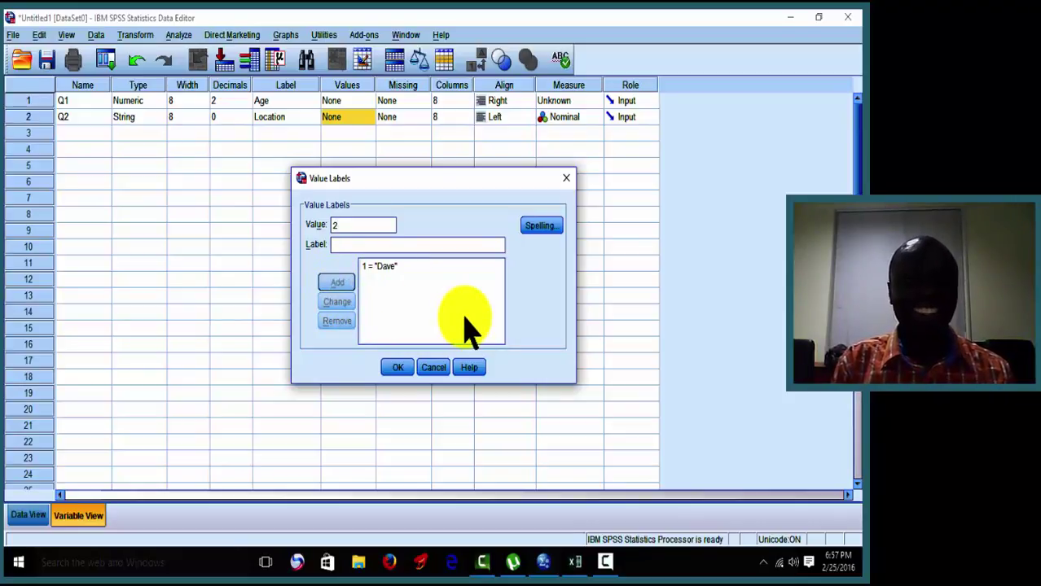
text(Trafalgar)
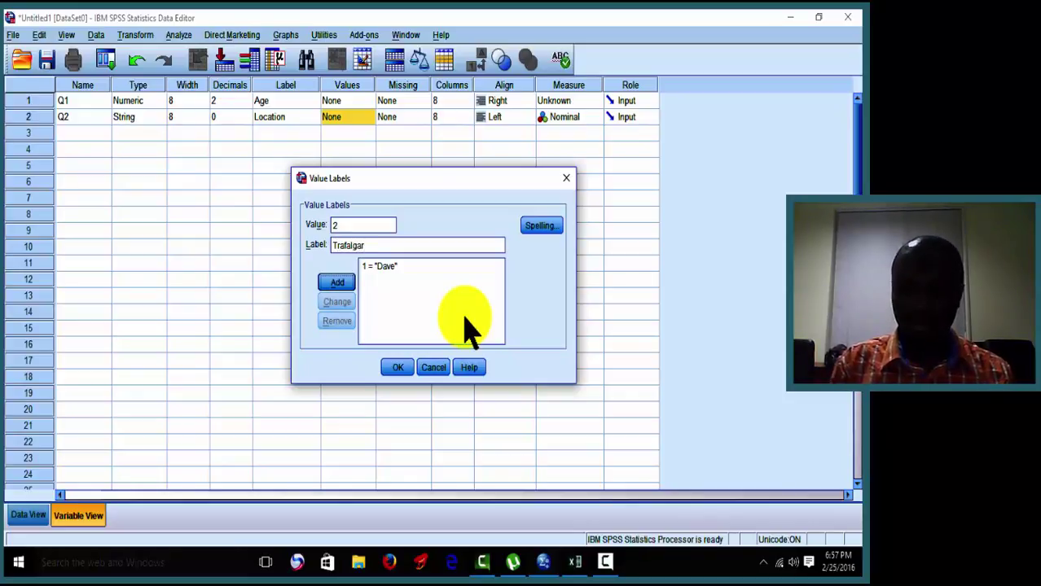
key(Return)
text(3)
key(Tab)
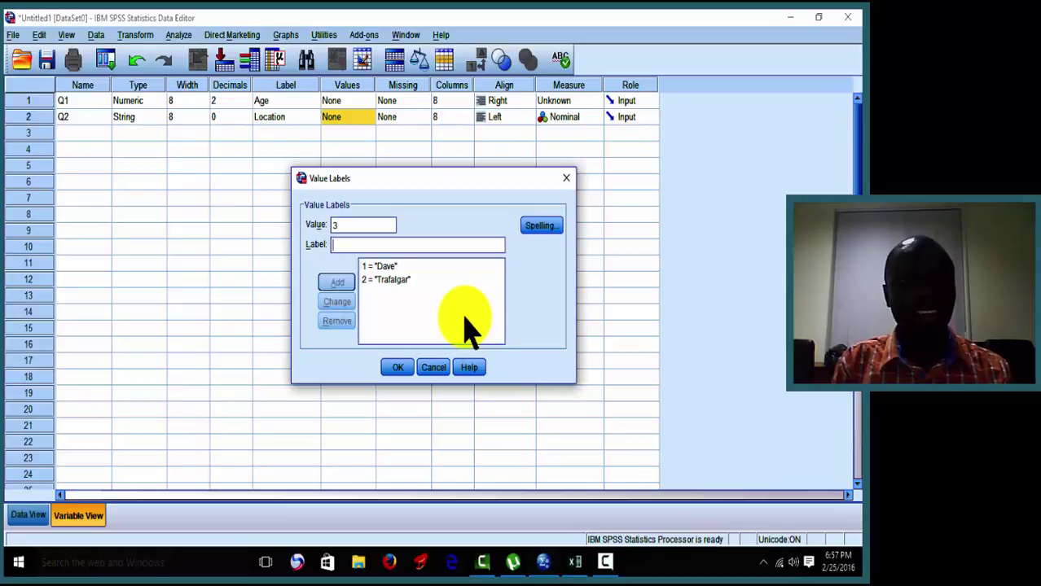
text(Lokoe)
key(Return)
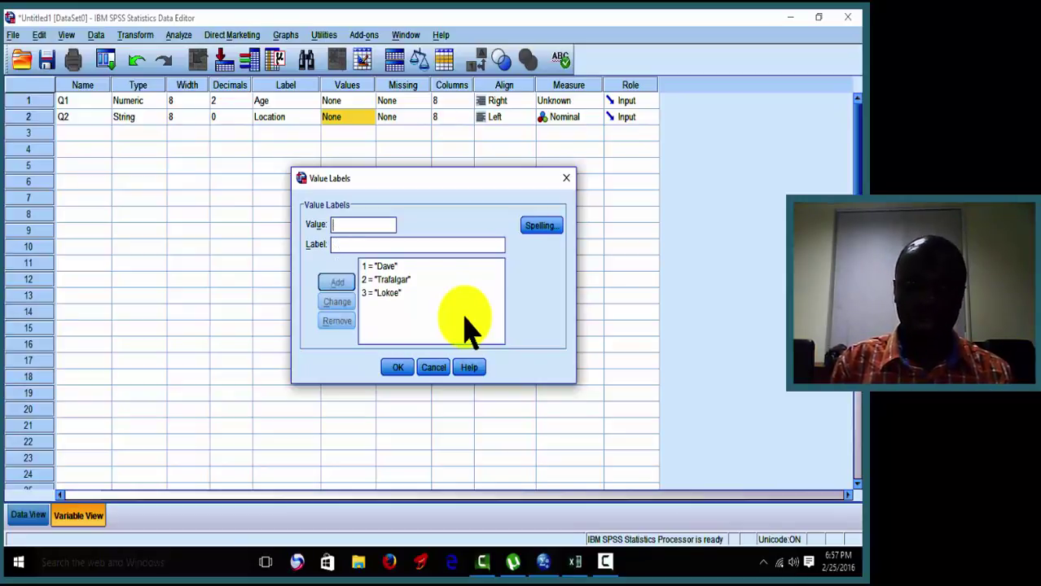
Add the value label 4 = "China city" and apply the value labels to the Location variable.
text(4)
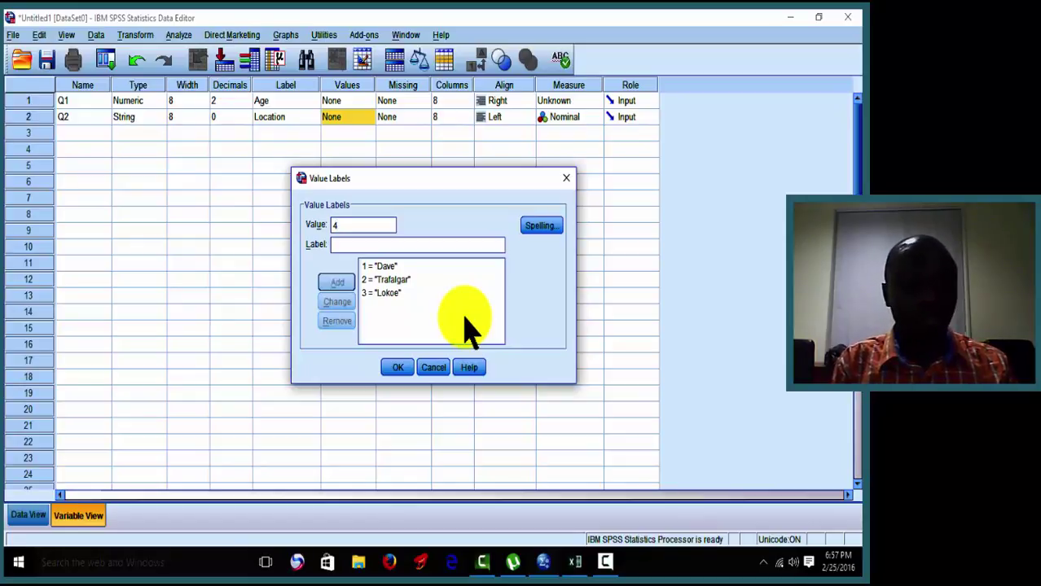
text(c)
key(BackSpace)
text(Ckh)
key(BackSpace)
key(BackSpace)
text(hina city)
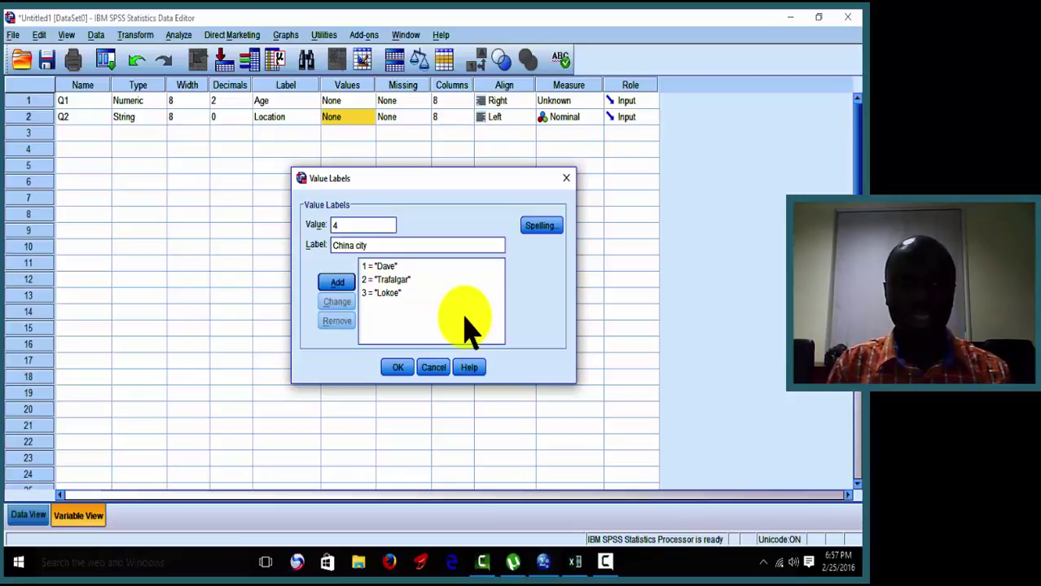
key(Return)
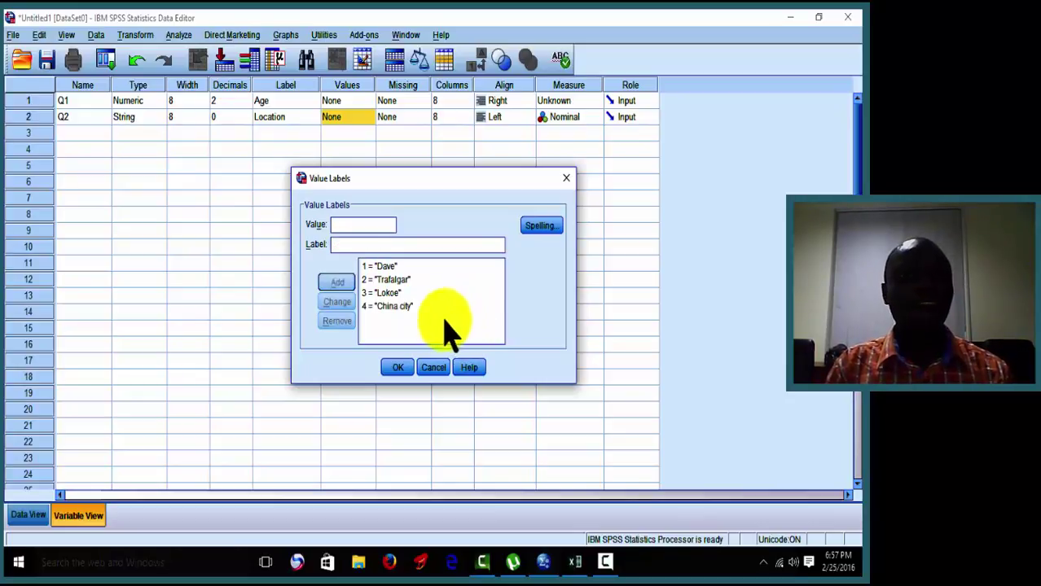
click(385, 365)
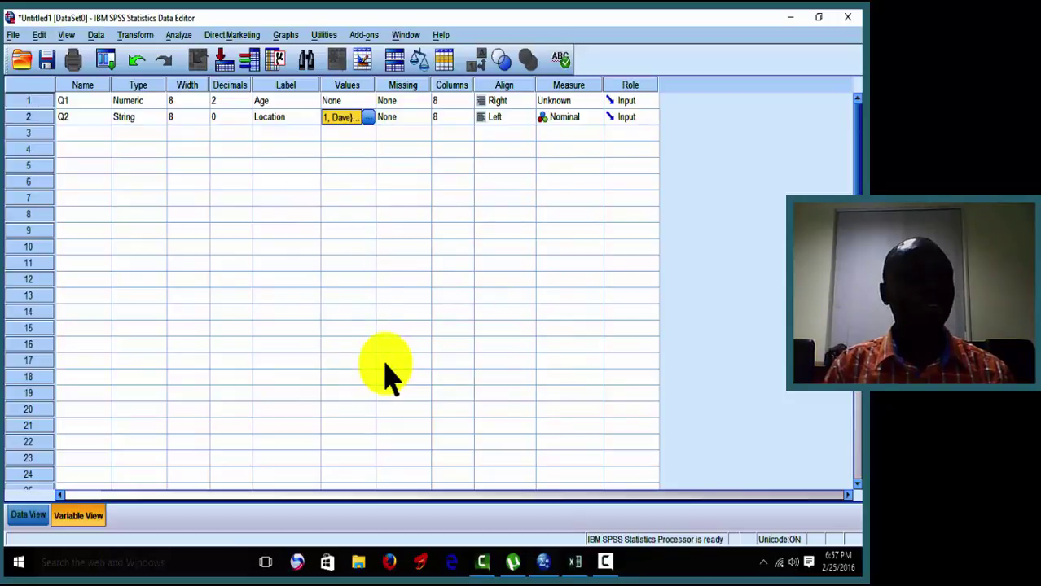
Add a third variable named Q3 and set its type to String.
click(78, 137)
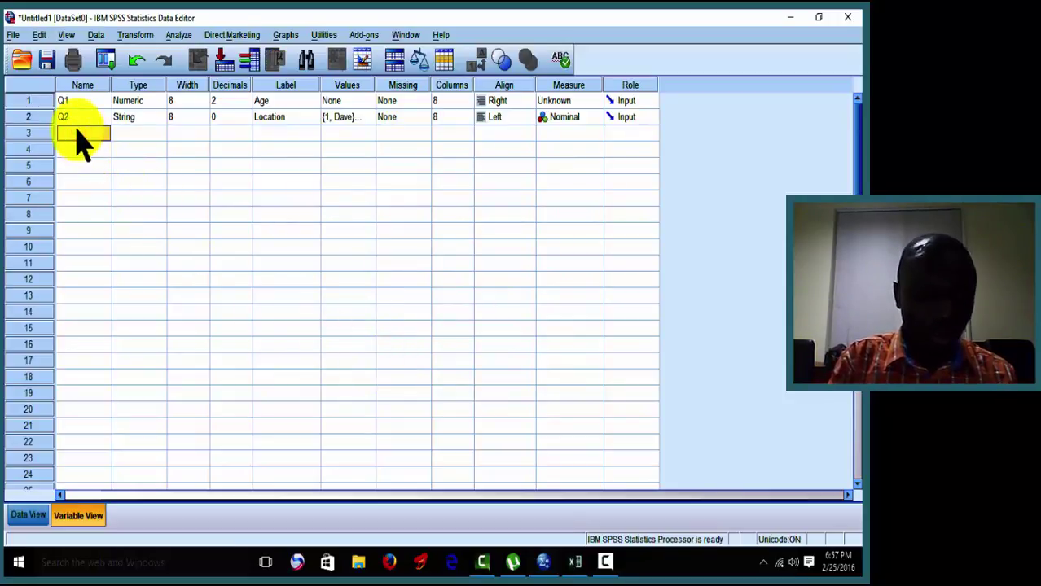
text(Q3)
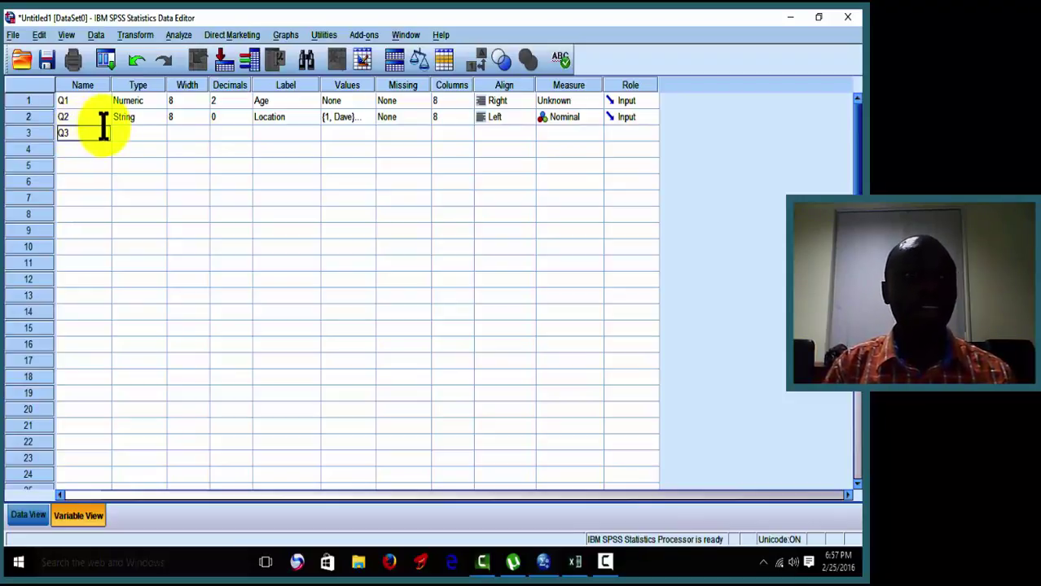
click(128, 134)
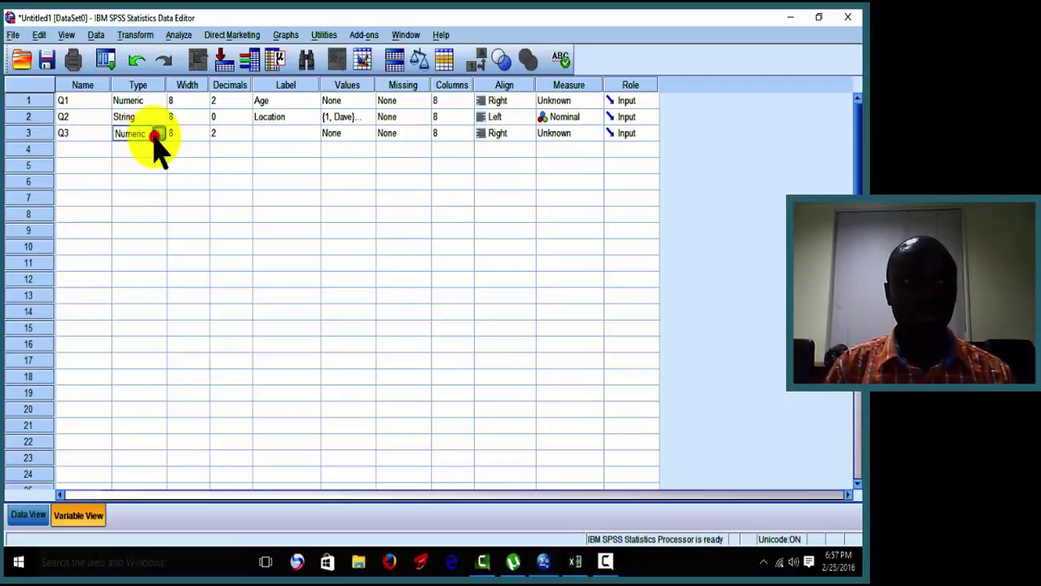
click(158, 133)
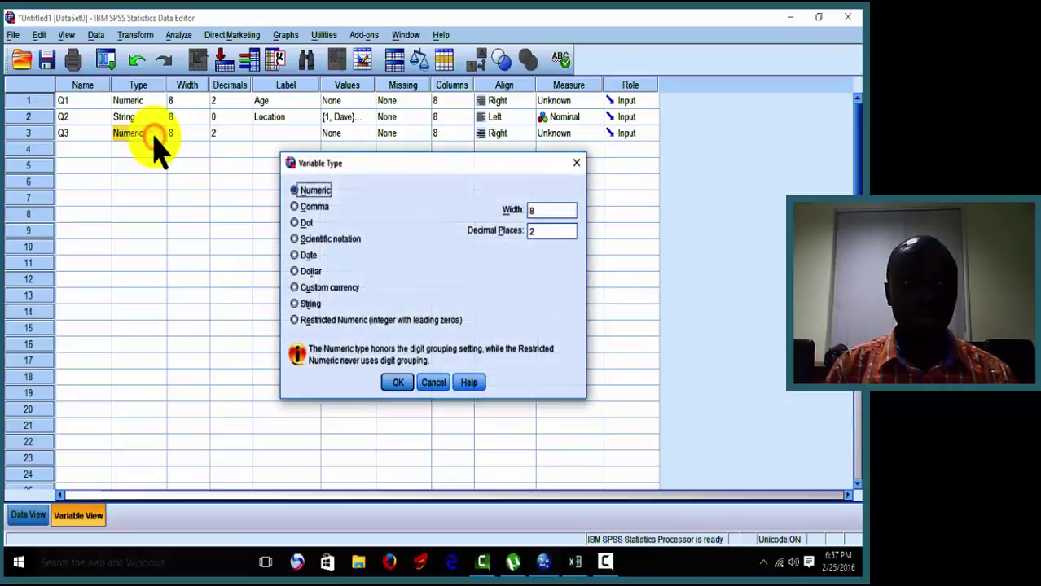
click(308, 303)
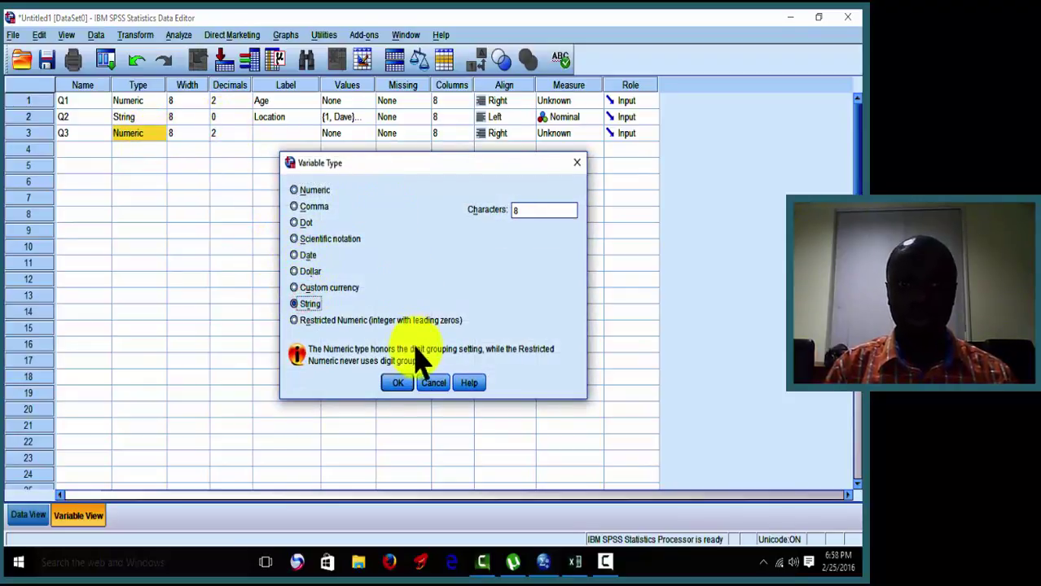
click(399, 382)
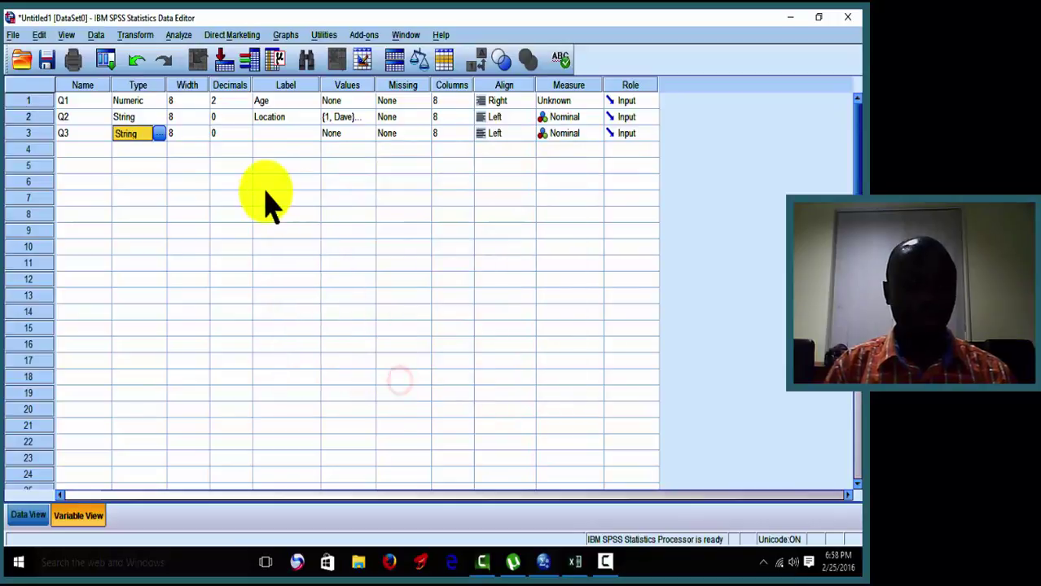
Give variable Q3 the label "Marital status".
key(Tab)
key(Tab)
key(Tab)
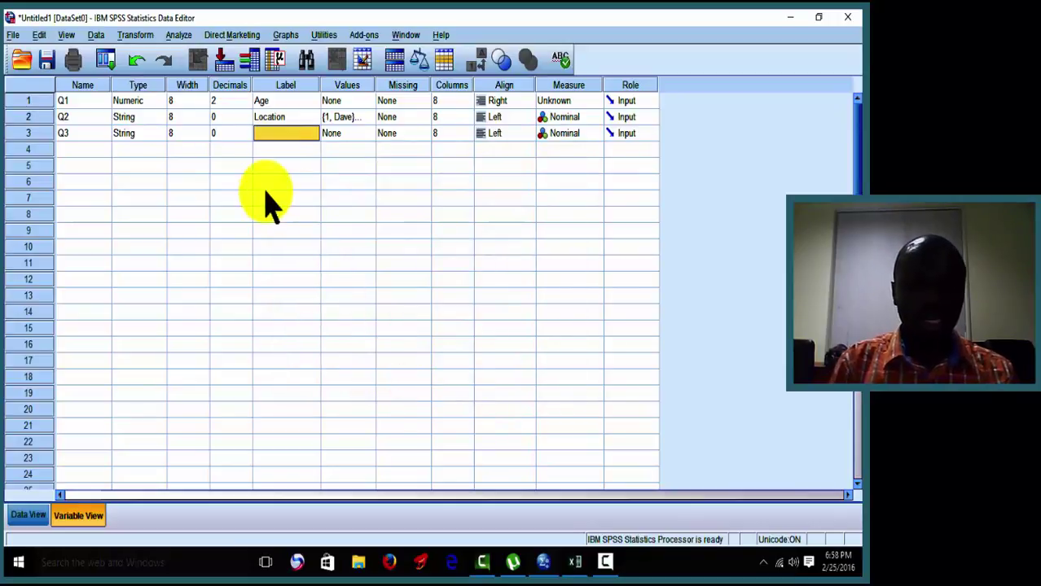
text(Marital)
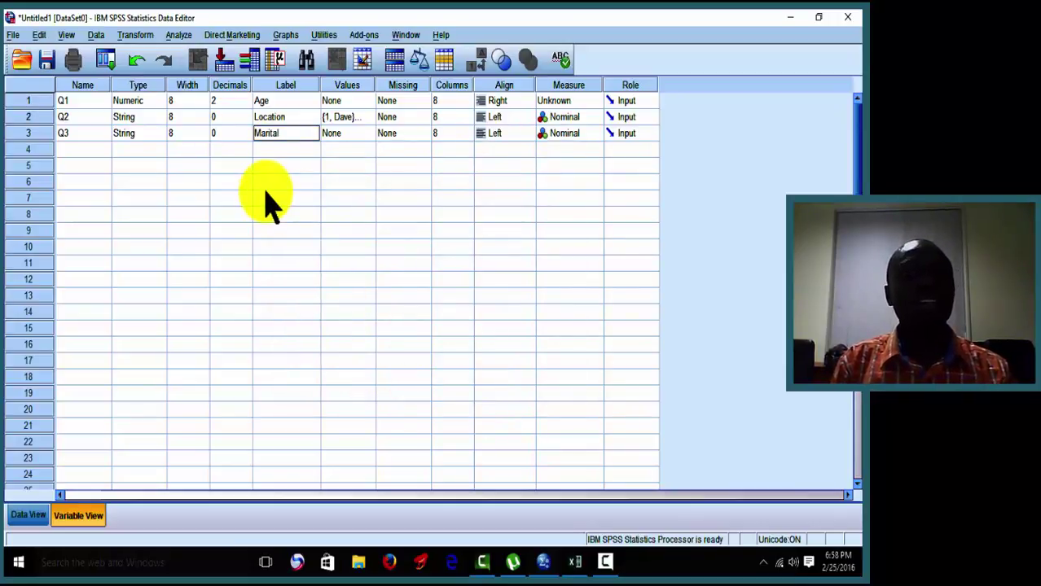
text( sta)
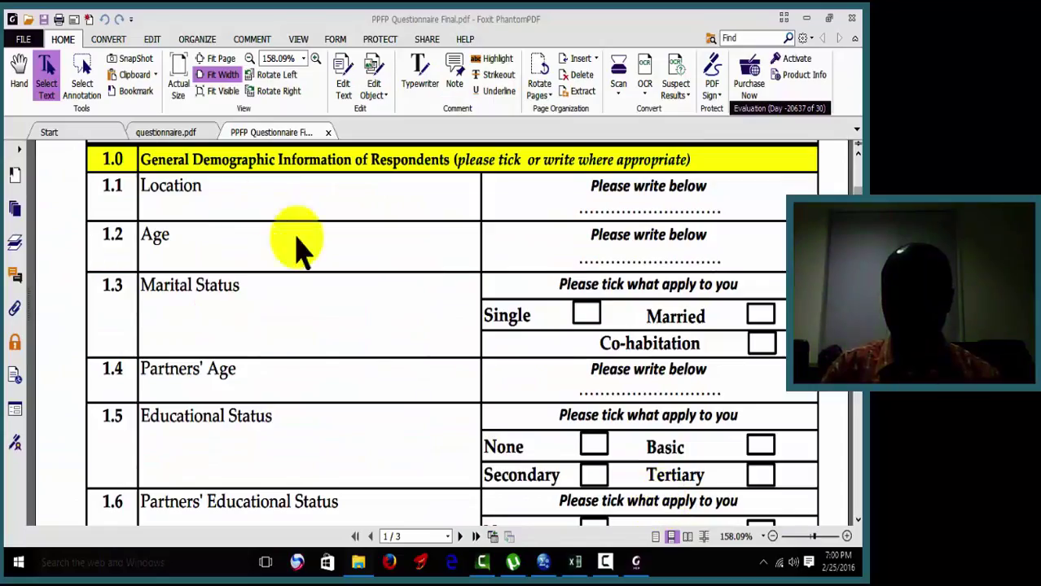
mouse_move(603, 563)
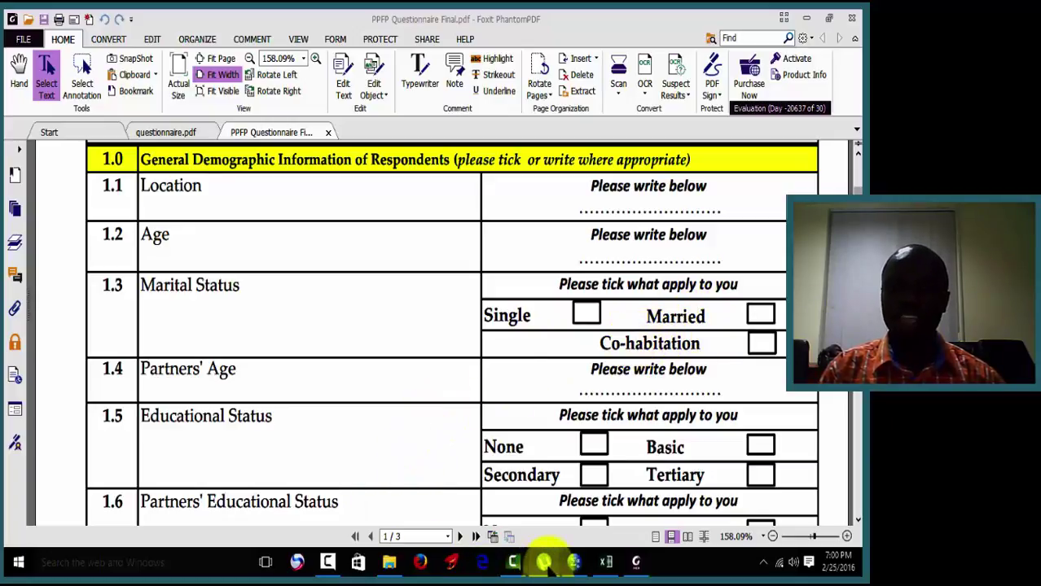
click(572, 563)
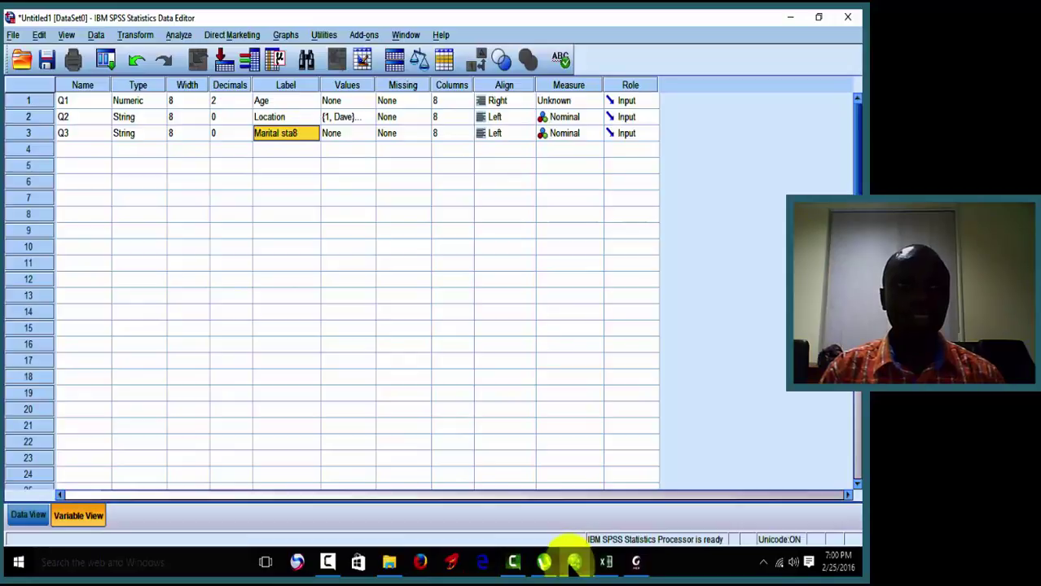
click(307, 135)
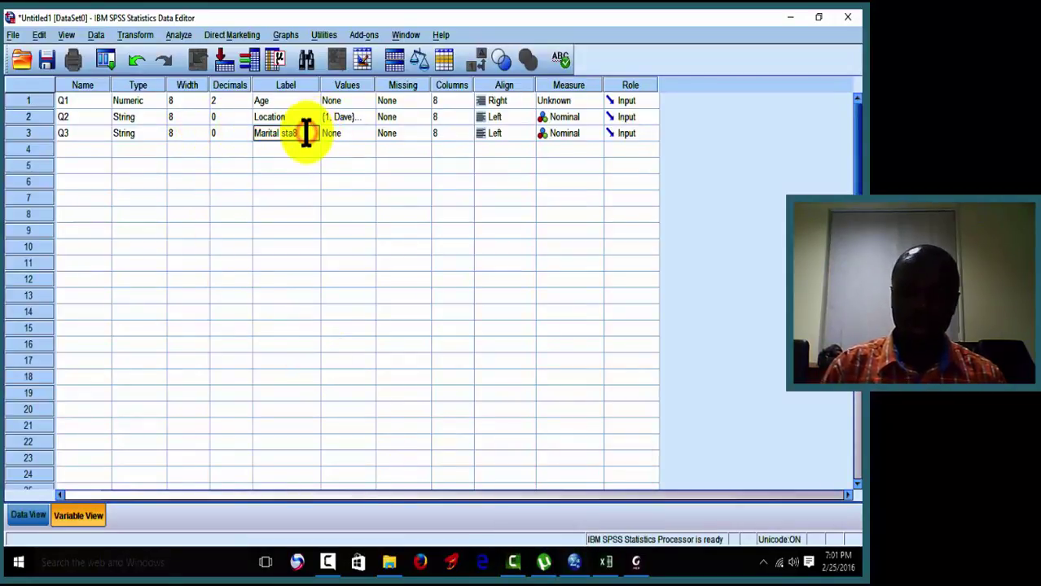
key(BackSpace)
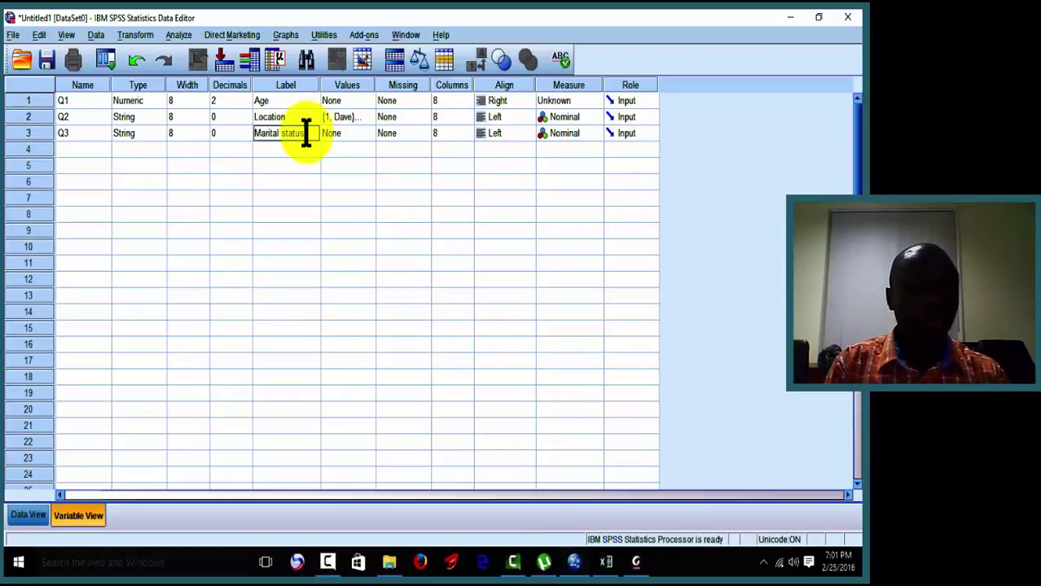
text(tus)
key(Tab)
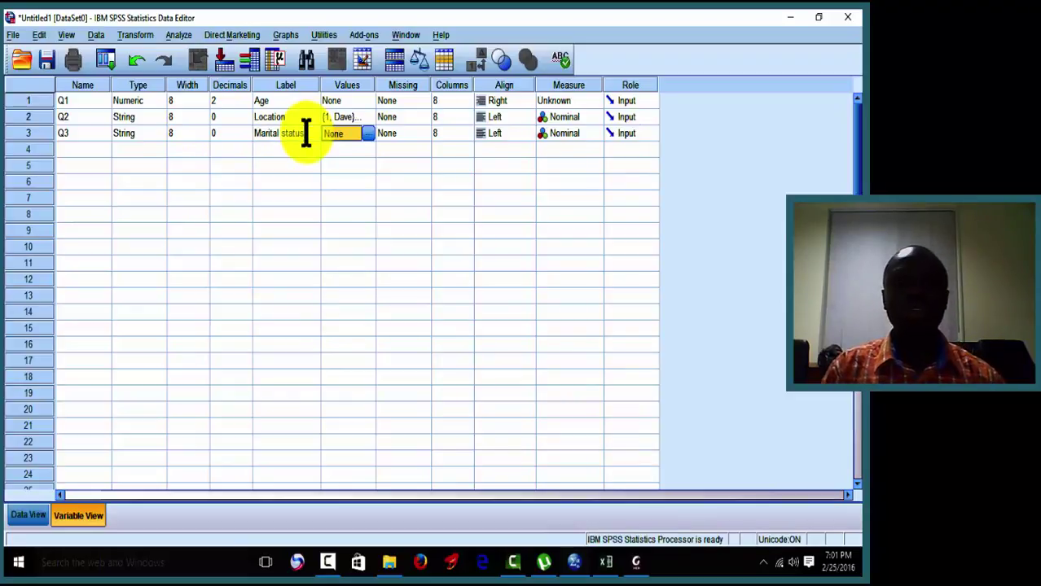
Check the marital status options in the Foxit PhantomPDF questionnaire and add the value labels 1 = "Single" and 2 = "Married" to Q3 in SPSS.
click(369, 134)
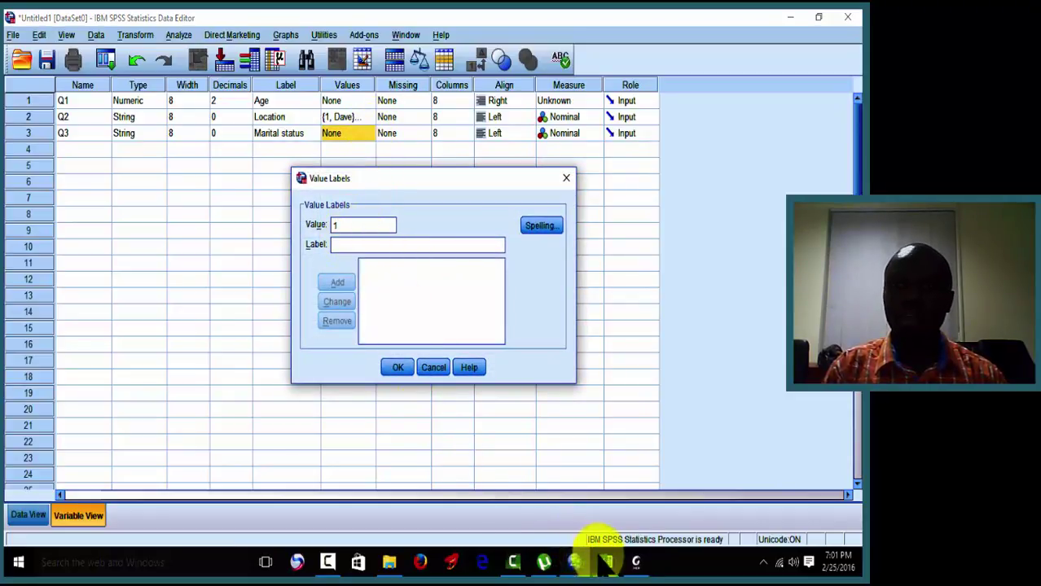
click(637, 562)
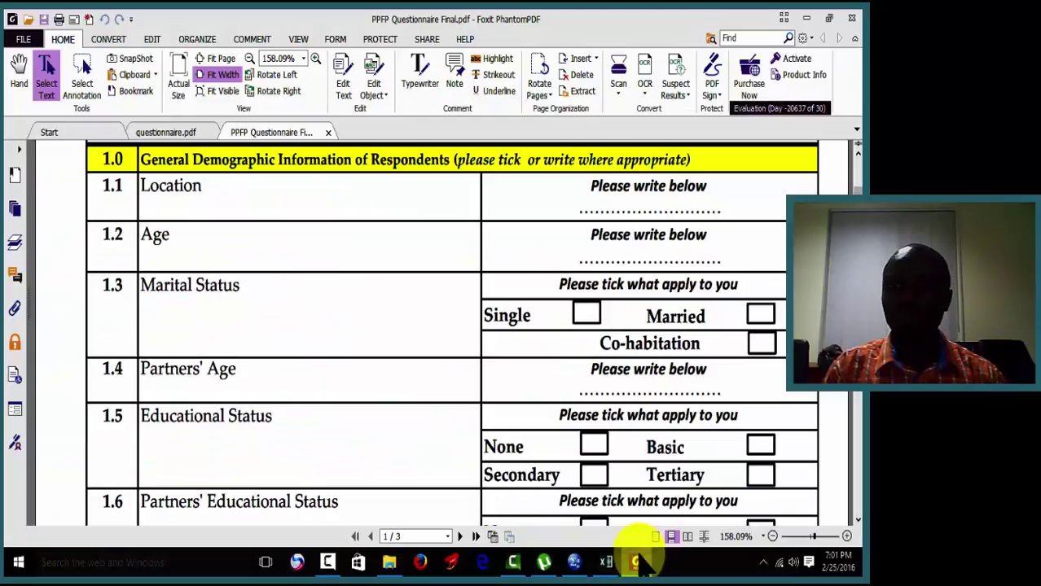
click(640, 560)
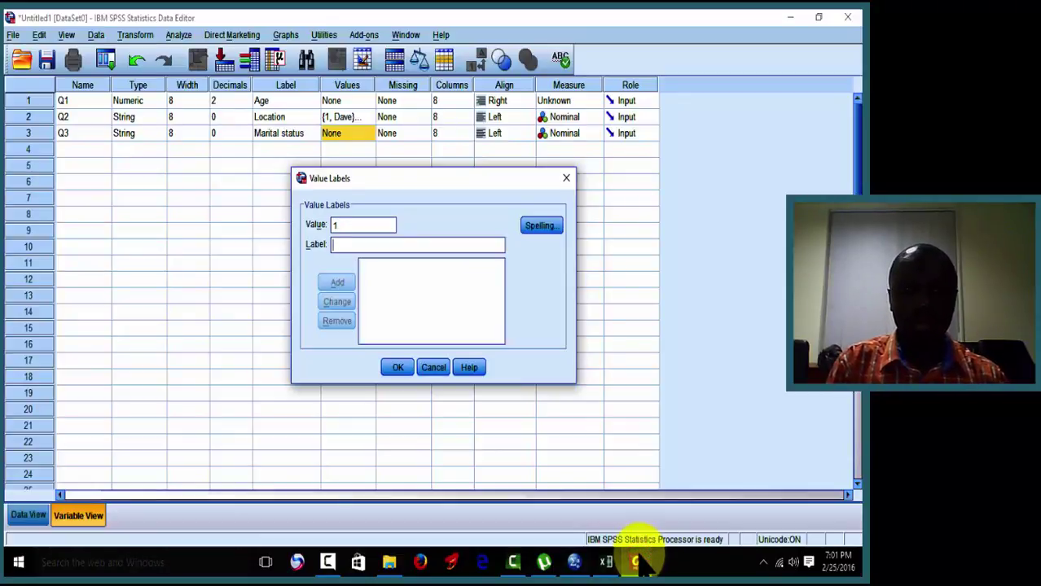
text(Single)
key(Return)
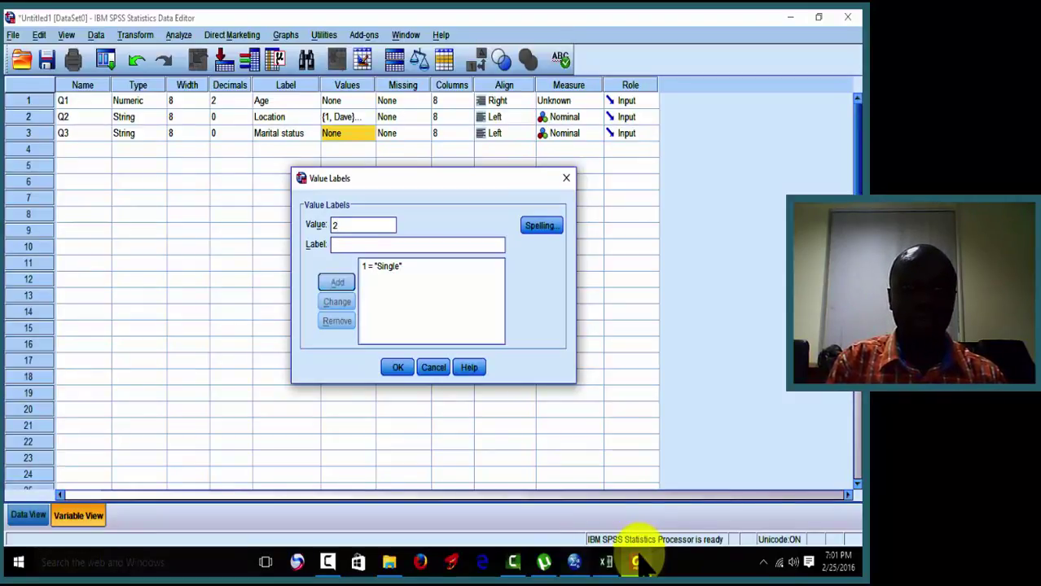
text(Married)
key(Return)
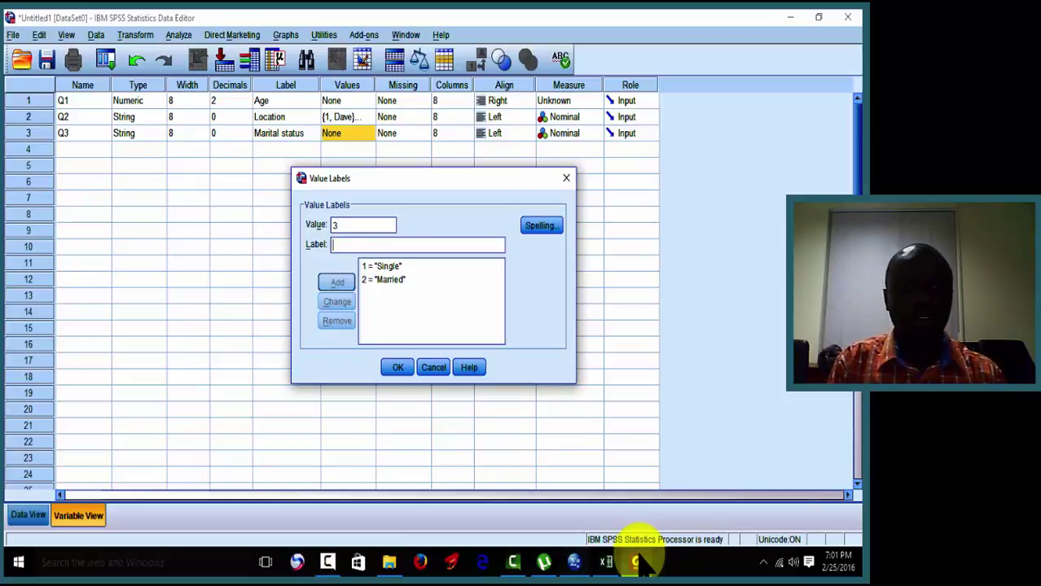
Add the value label 3 = "Co-habitation" and apply the value labels to the Marital status variable.
text(C)
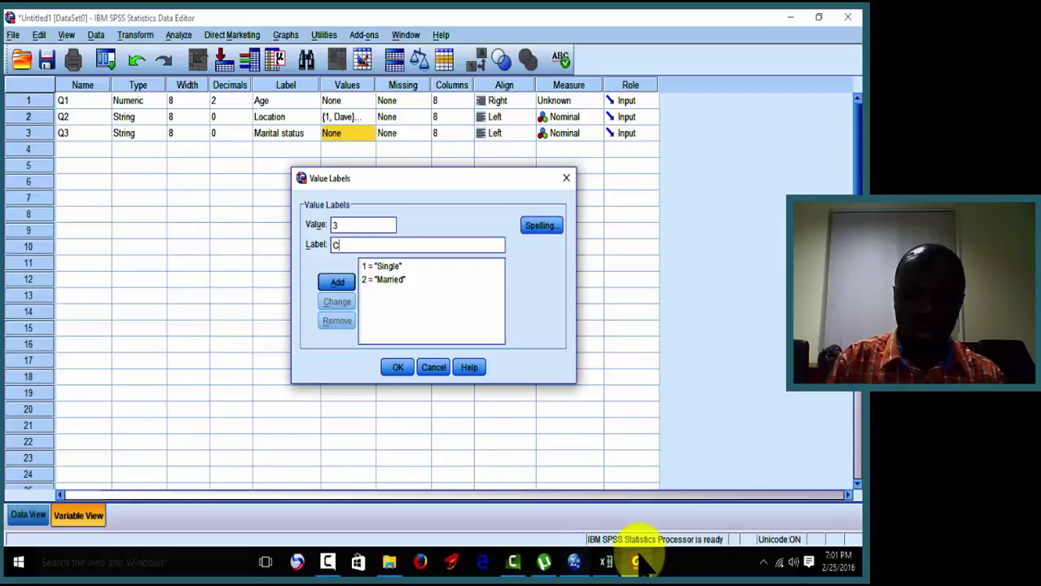
text(o-habitation)
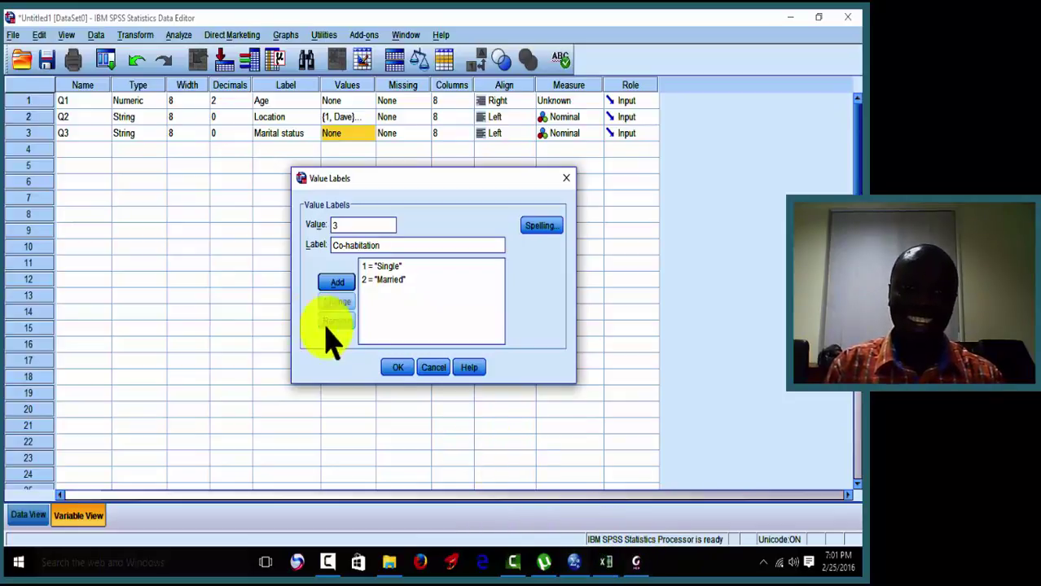
click(335, 284)
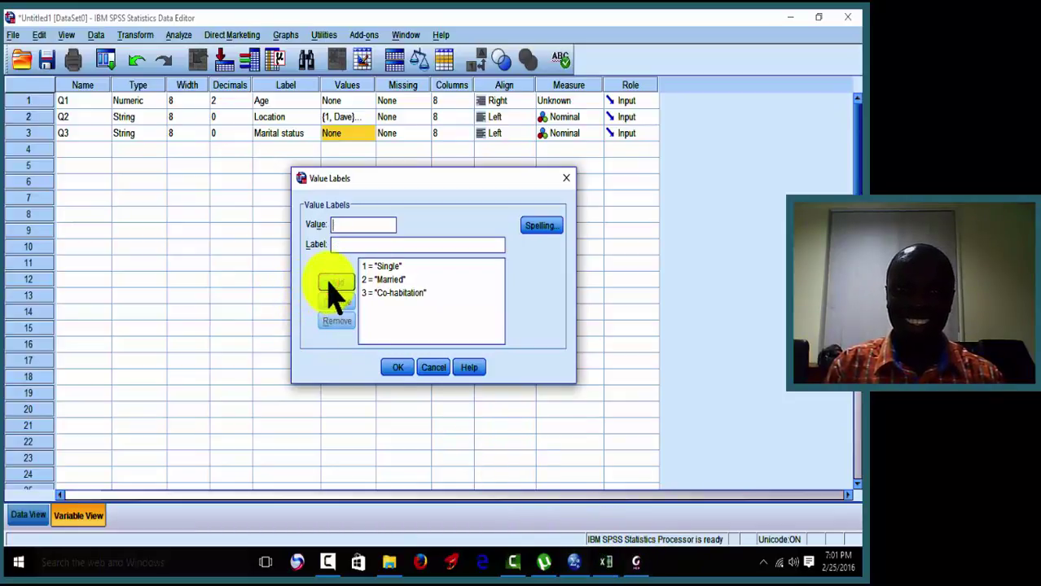
click(392, 366)
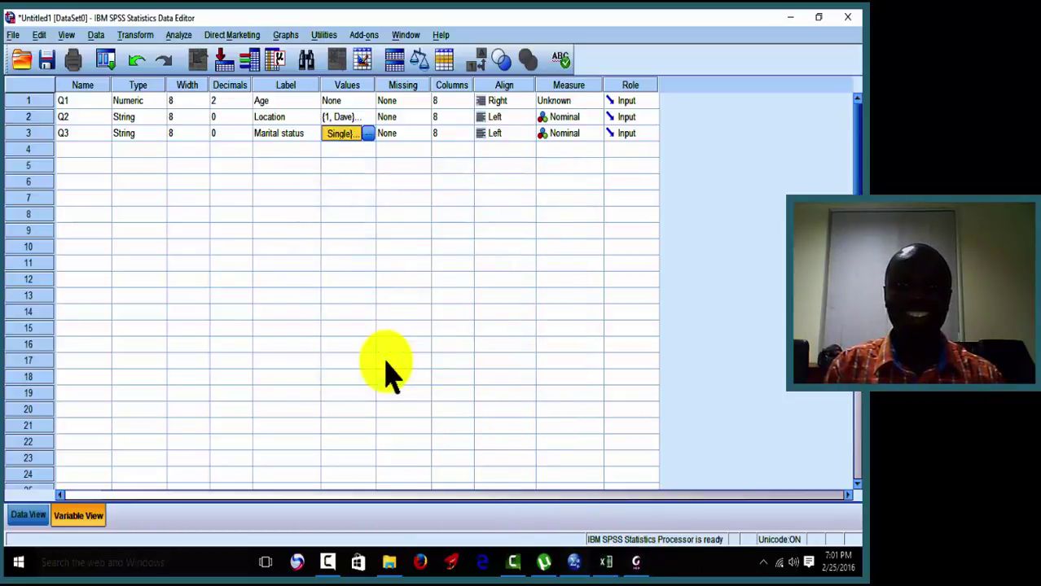
Check question 1.4 in the Foxit PhantomPDF questionnaire and add a fourth variable named Q4 in SPSS.
click(71, 150)
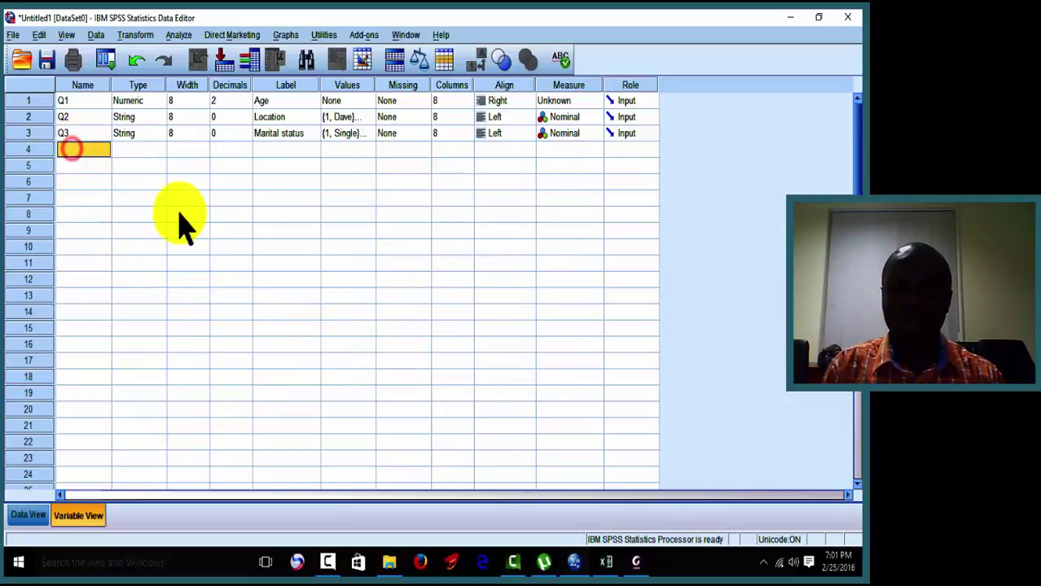
click(636, 562)
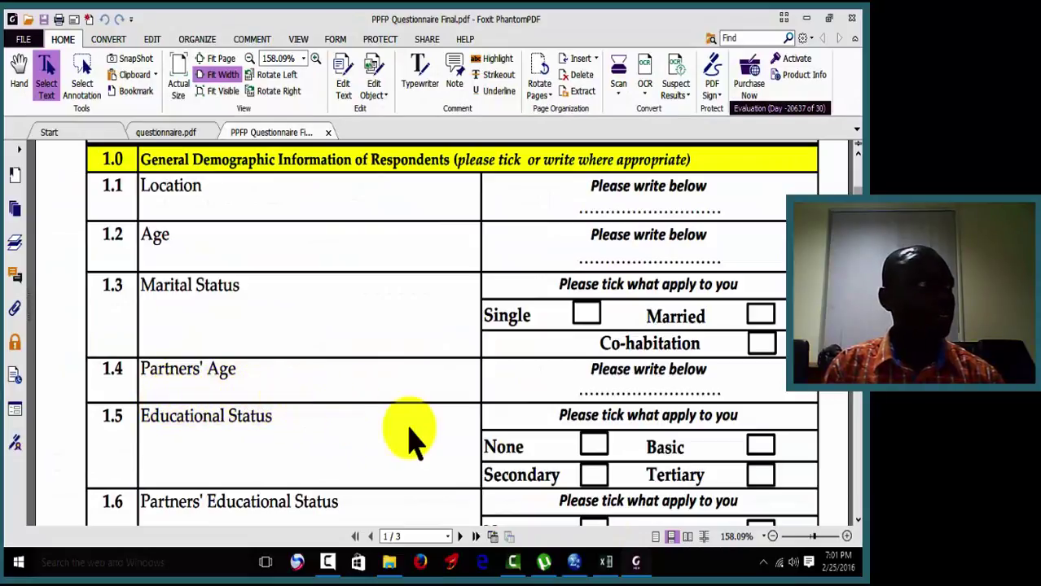
click(637, 562)
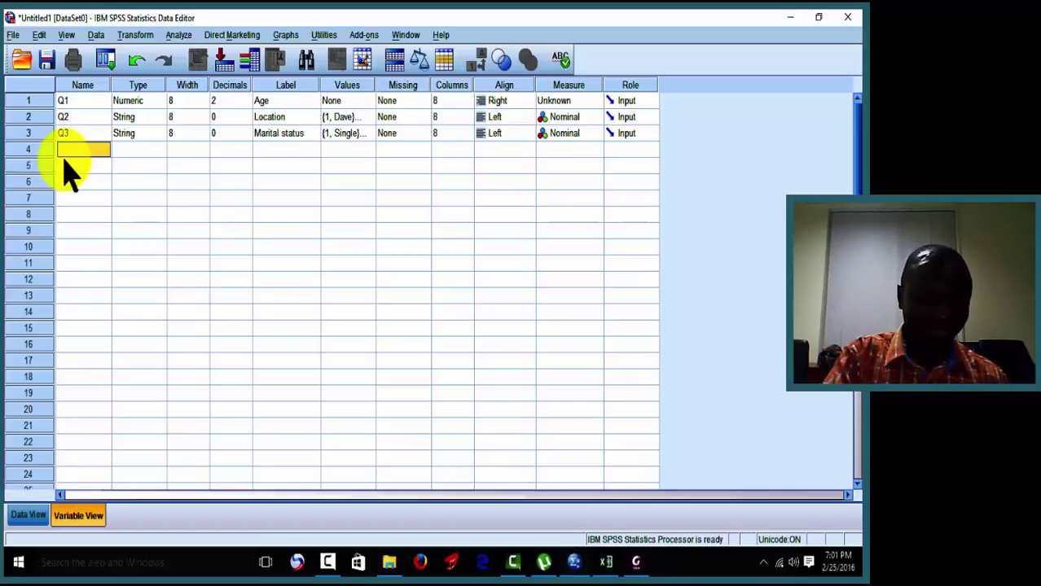
text(Q)
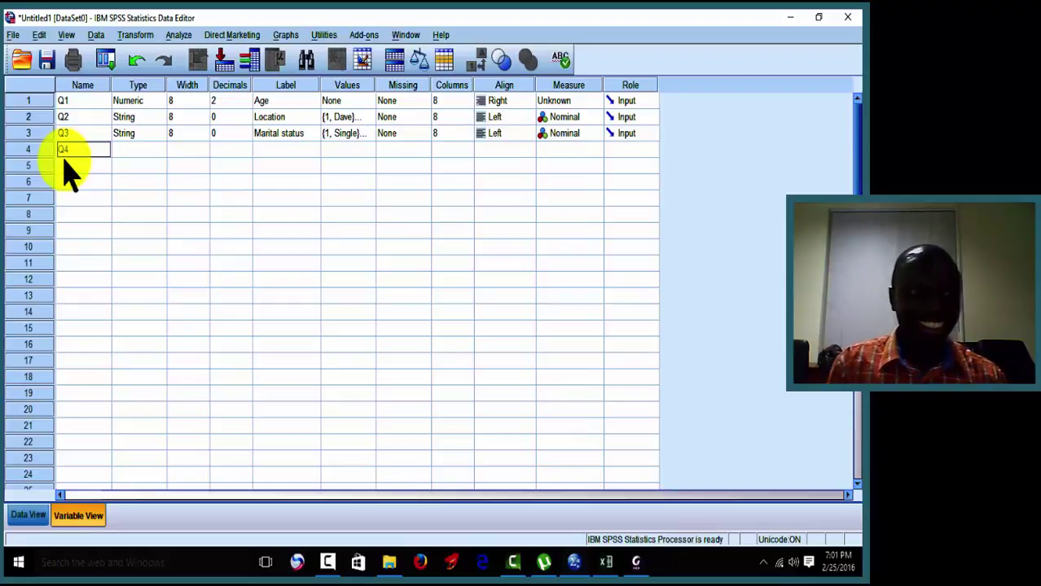
text(4)
key(Tab)
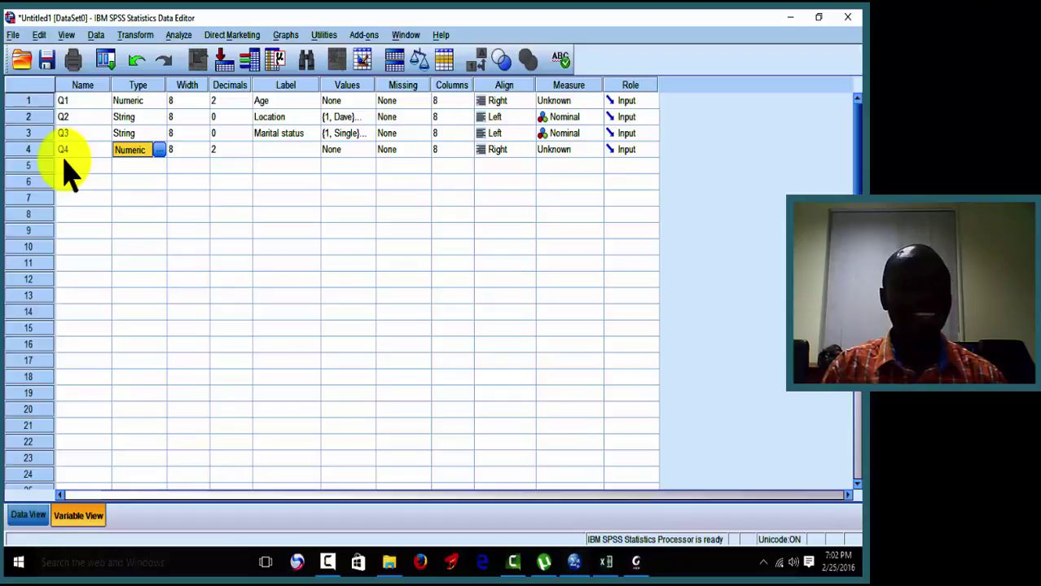
Give variable Q4 the label "Partner's age".
key(Tab)
key(Tab)
key(Tab)
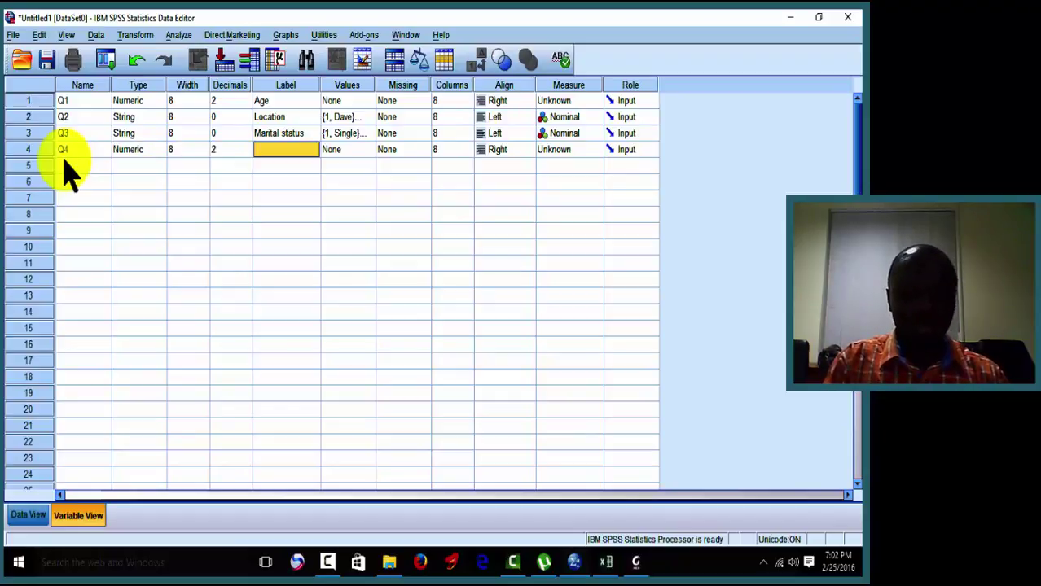
text(Partner)
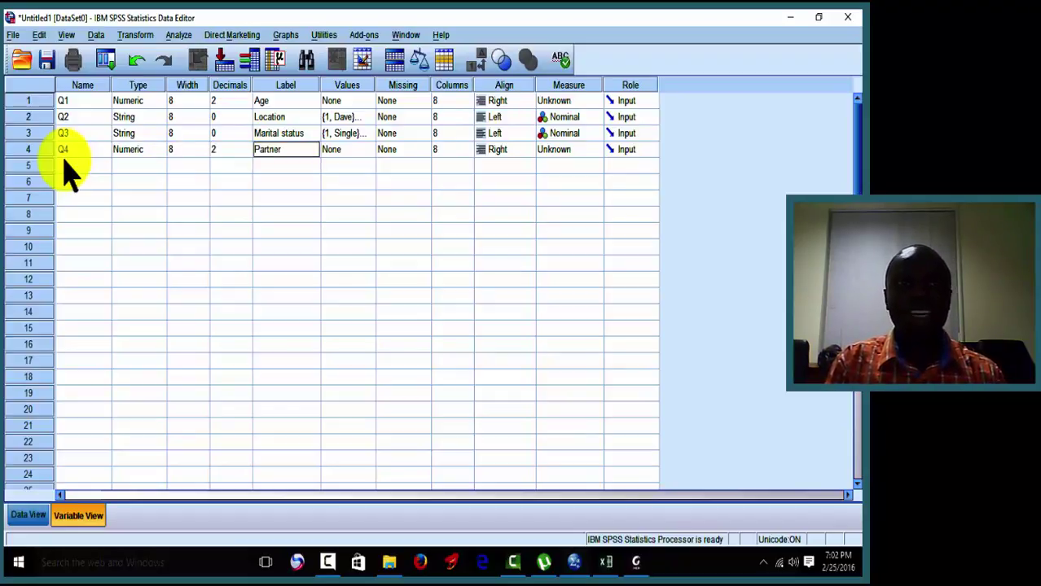
text('s age)
key(Tab)
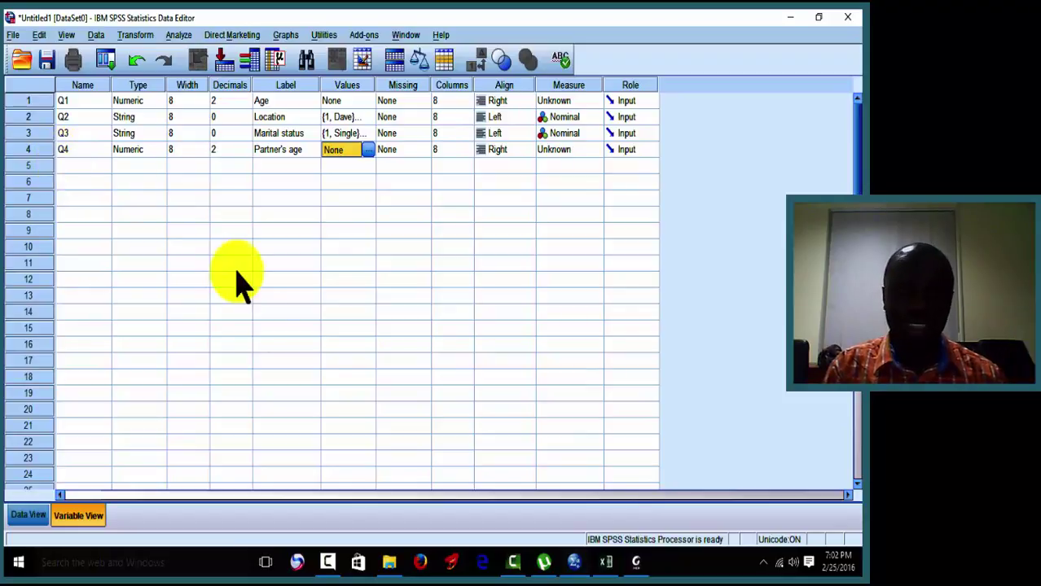
Check question 1.5 in the Foxit PhantomPDF questionnaire and add a fifth variable named Q5 in SPSS.
click(636, 560)
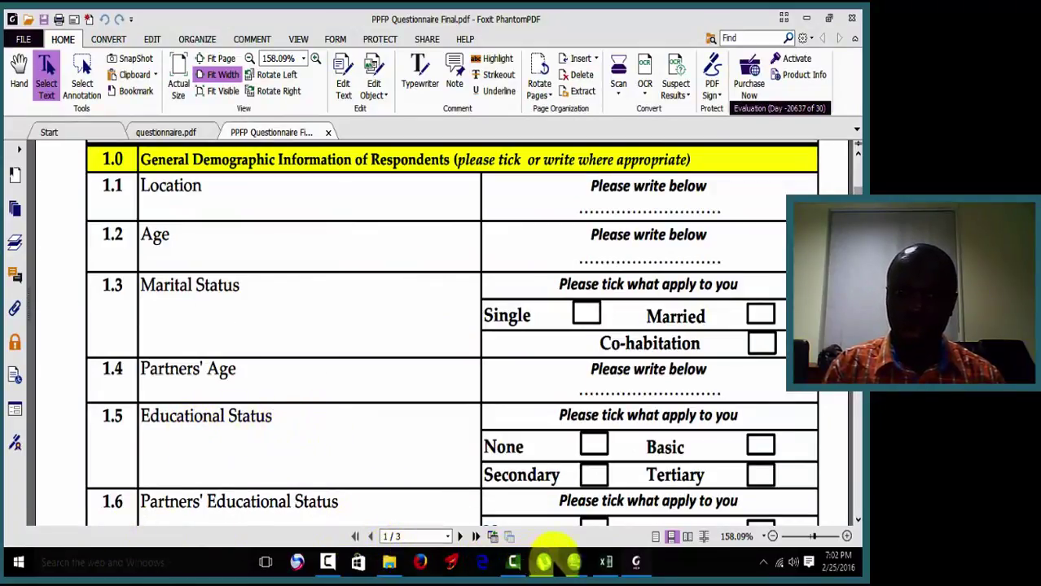
click(572, 561)
click(58, 167)
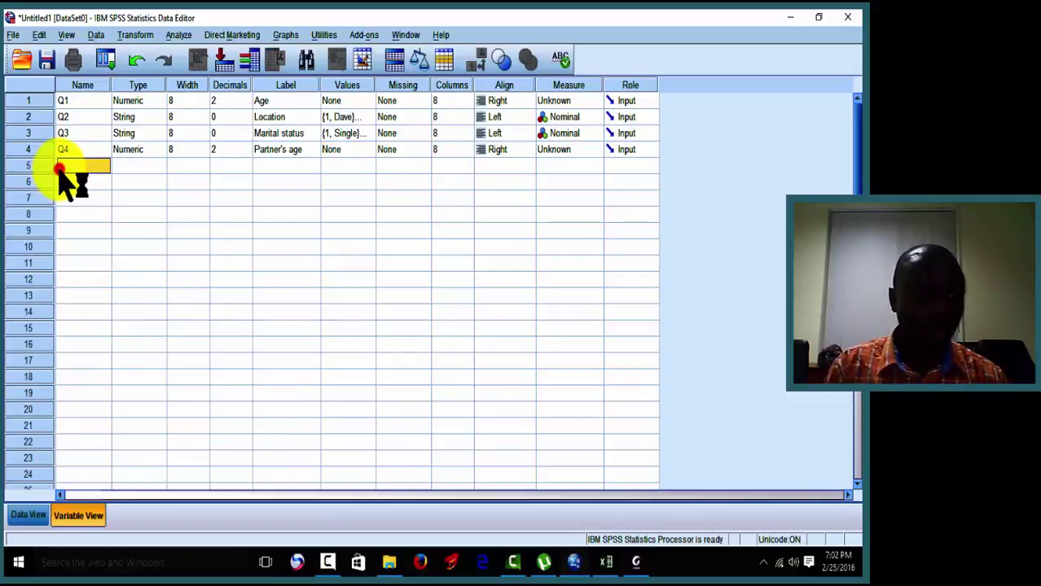
text(Q5)
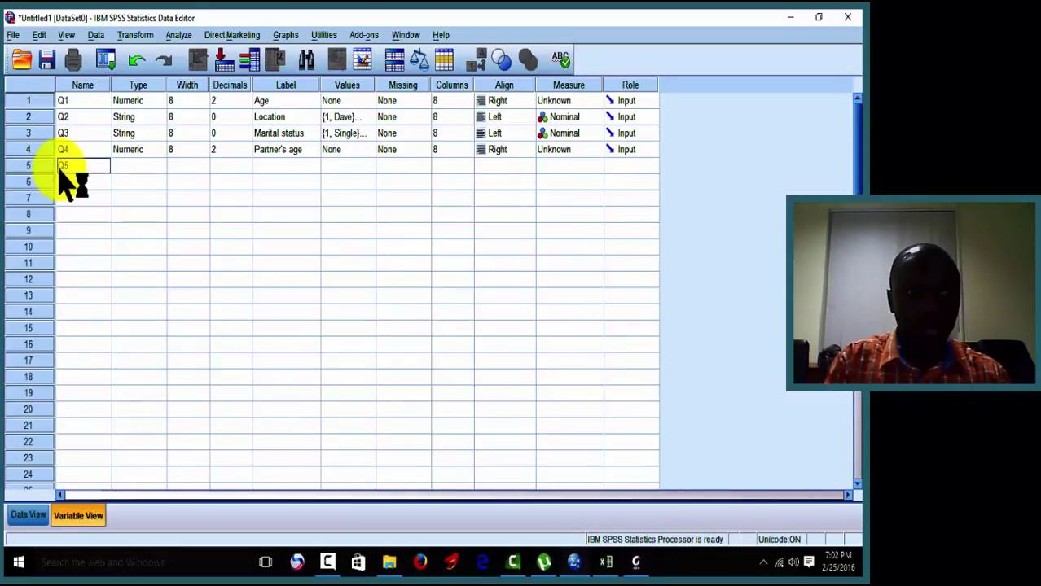
key(Tab)
key(Tab)
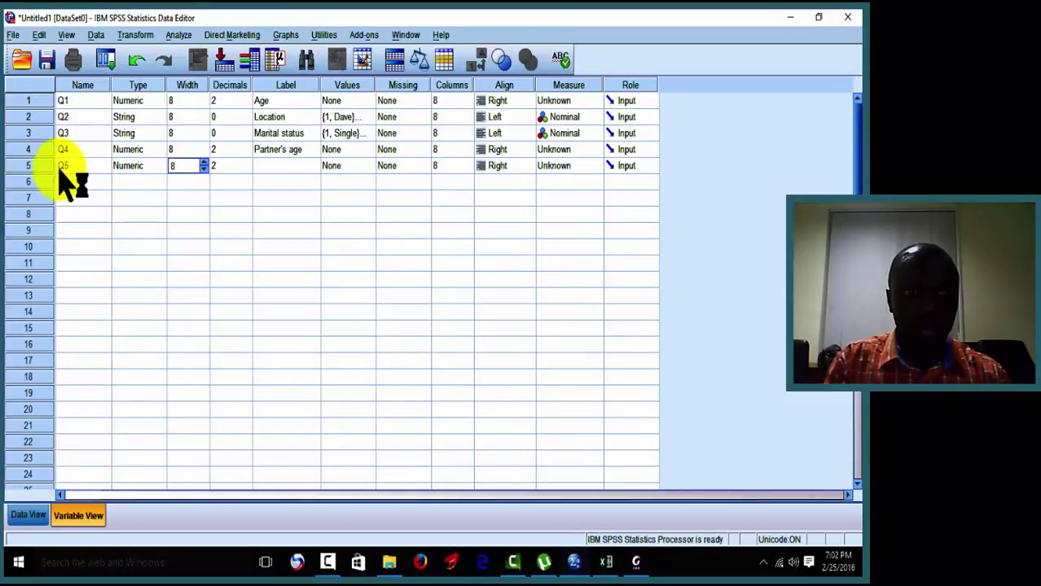
Set the type of variable Q5 to String.
key(Tab)
click(152, 167)
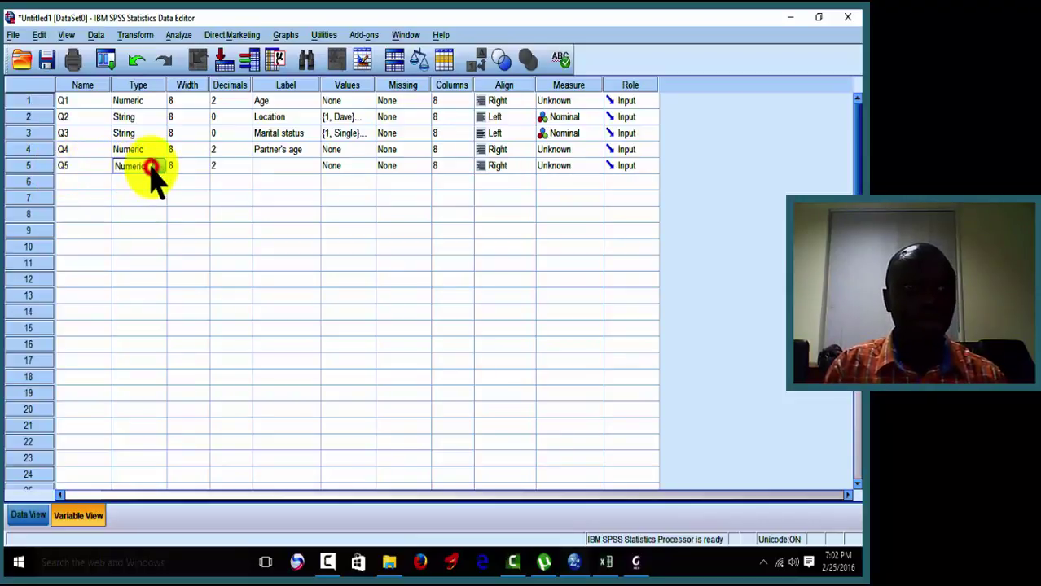
click(160, 166)
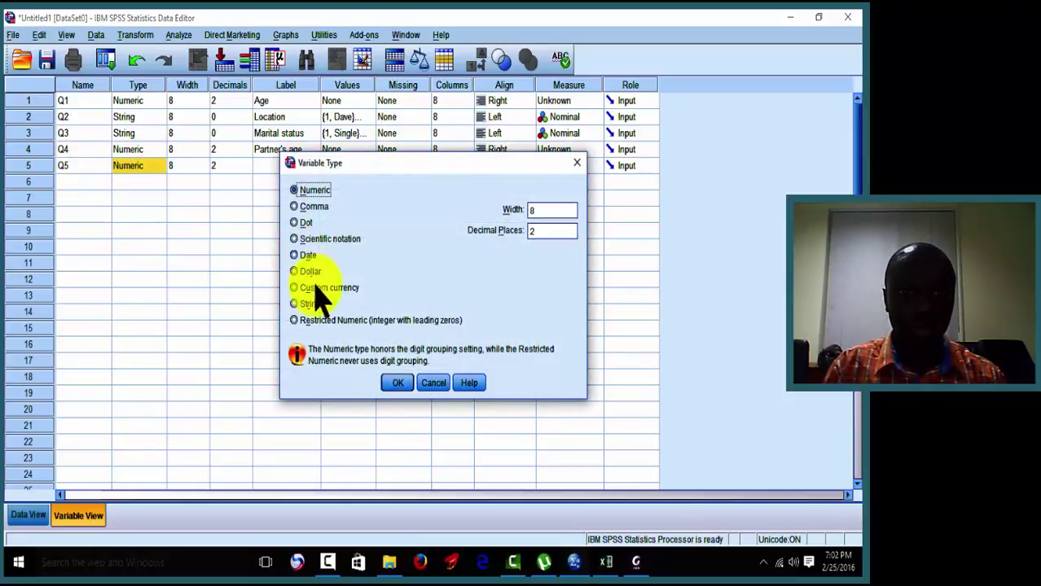
click(310, 303)
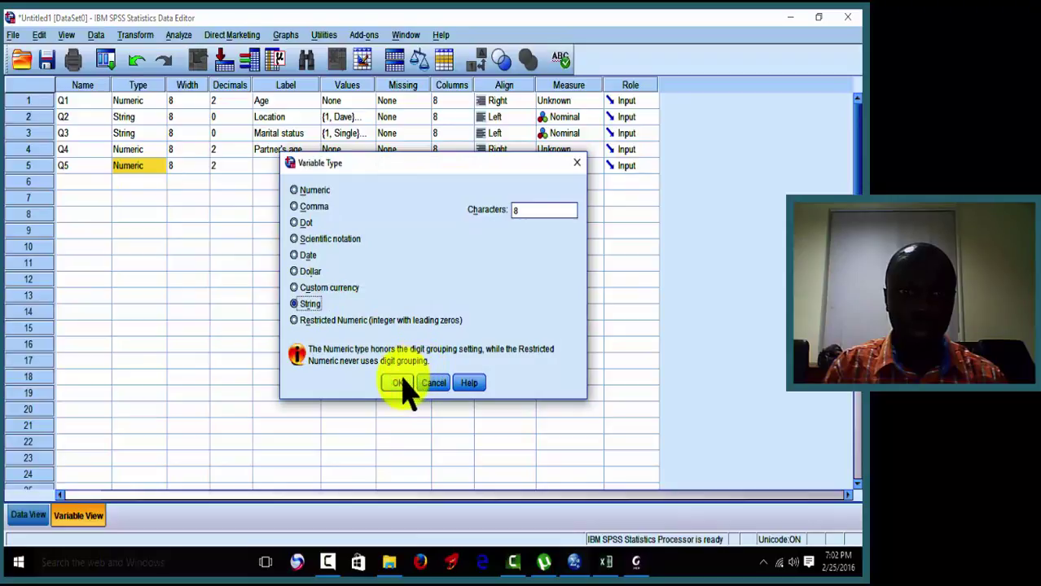
click(399, 384)
Give variable Q5 the label "Edu status".
key(Tab)
key(Tab)
key(Tab)
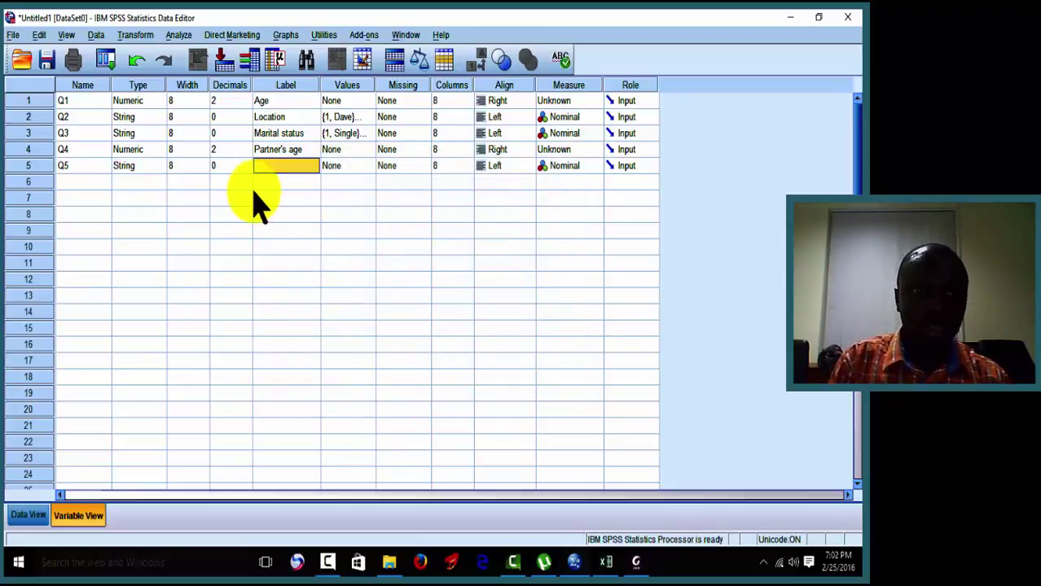
key(Up)
key(Up)
key(Up)
key(Up)
key(Down)
key(Down)
key(Down)
key(Down)
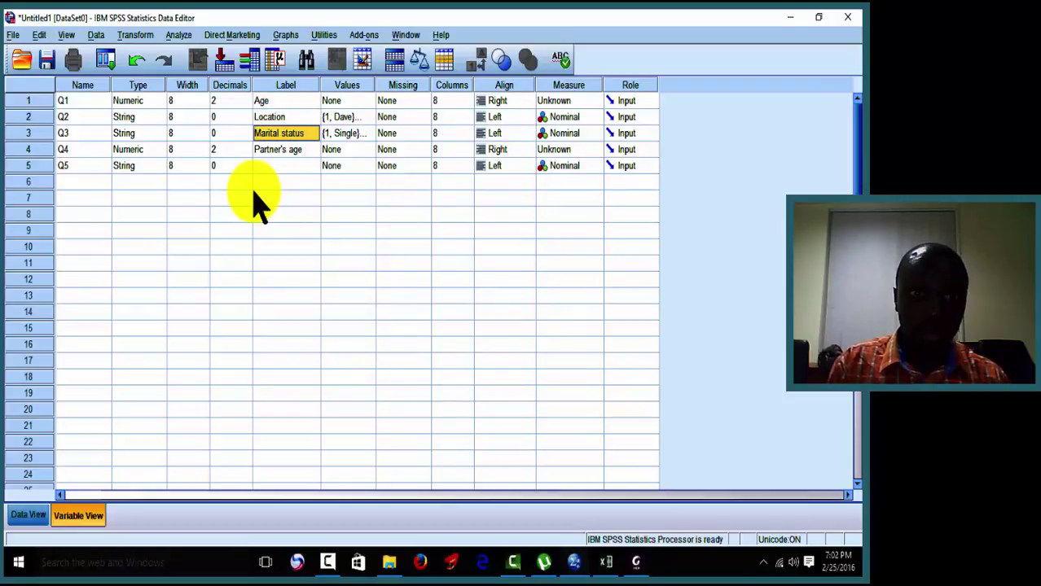
text(S)
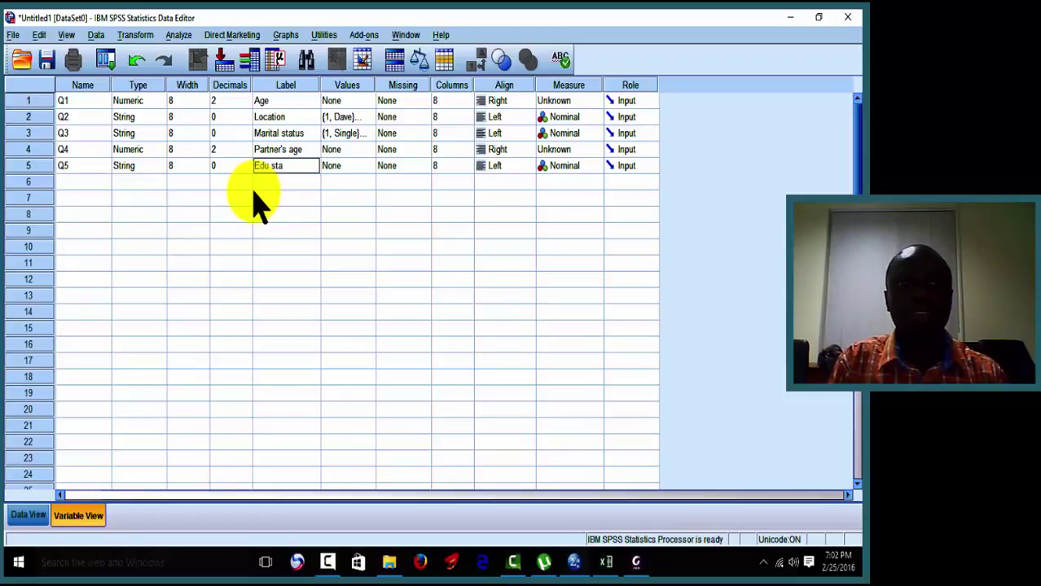
key(Tab)
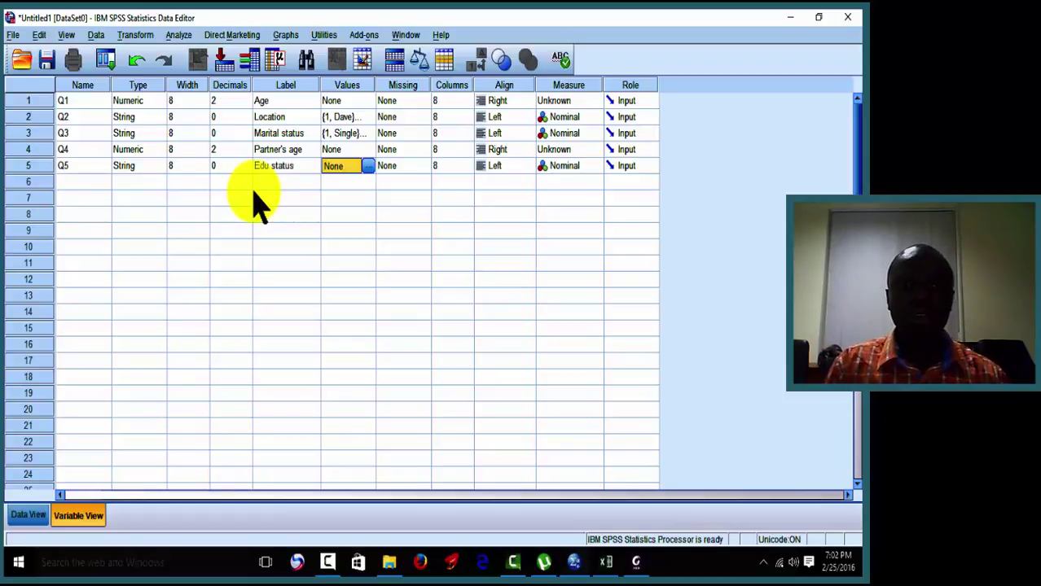
Check the answer options of question 1.5 in Foxit PhantomPDF and add the value label 1 = "None" to Q5 in SPSS.
click(636, 562)
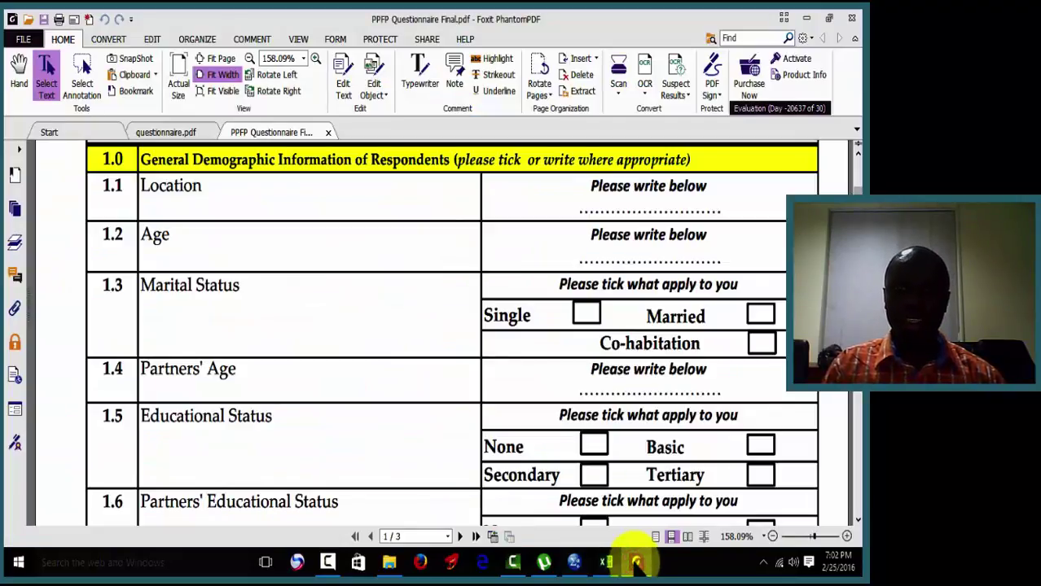
click(636, 562)
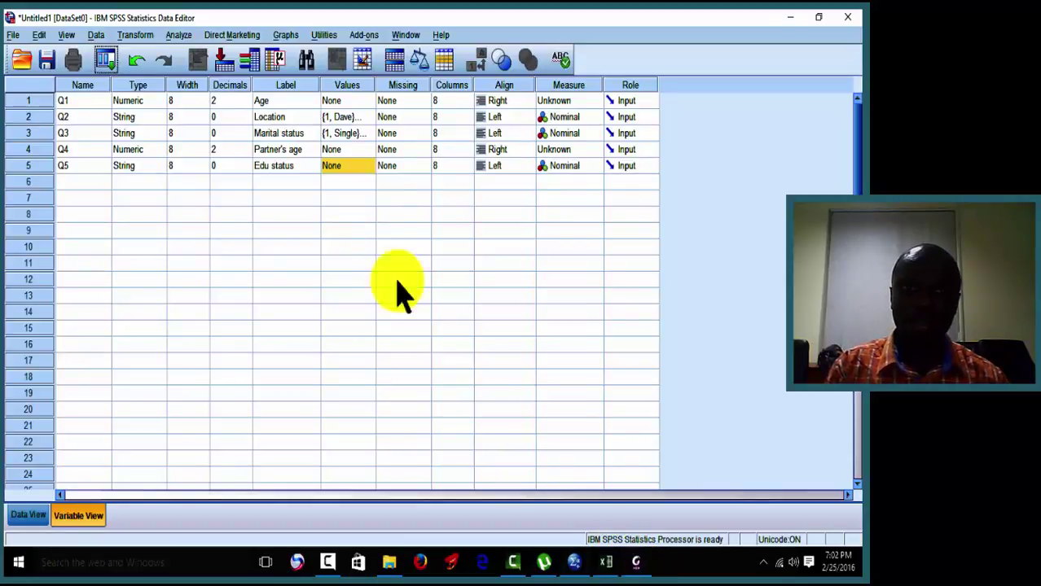
click(370, 166)
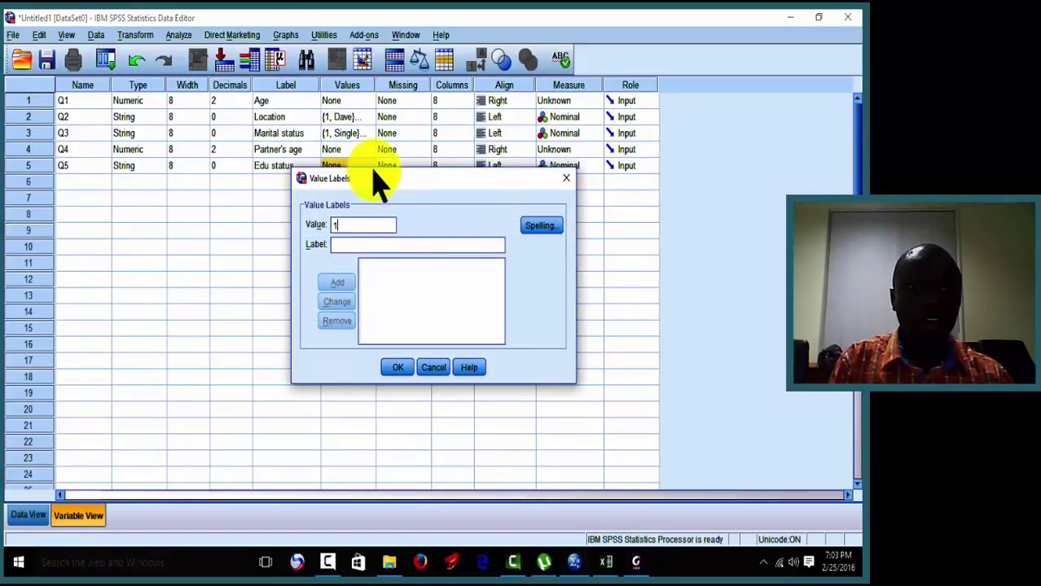
text(Non)
key(BackSpace)
key(BackSpace)
key(BackSpace)
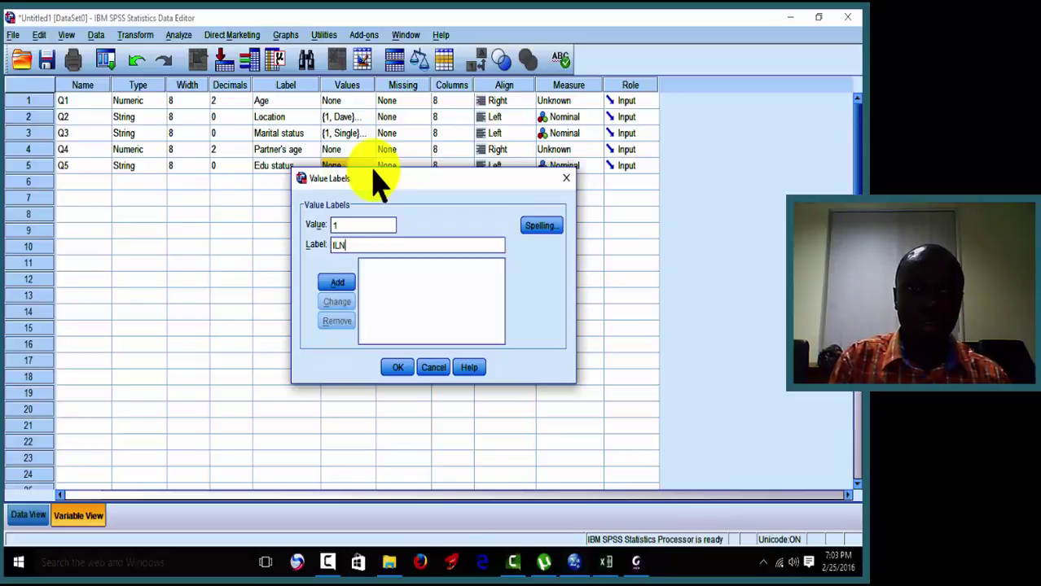
text(None)
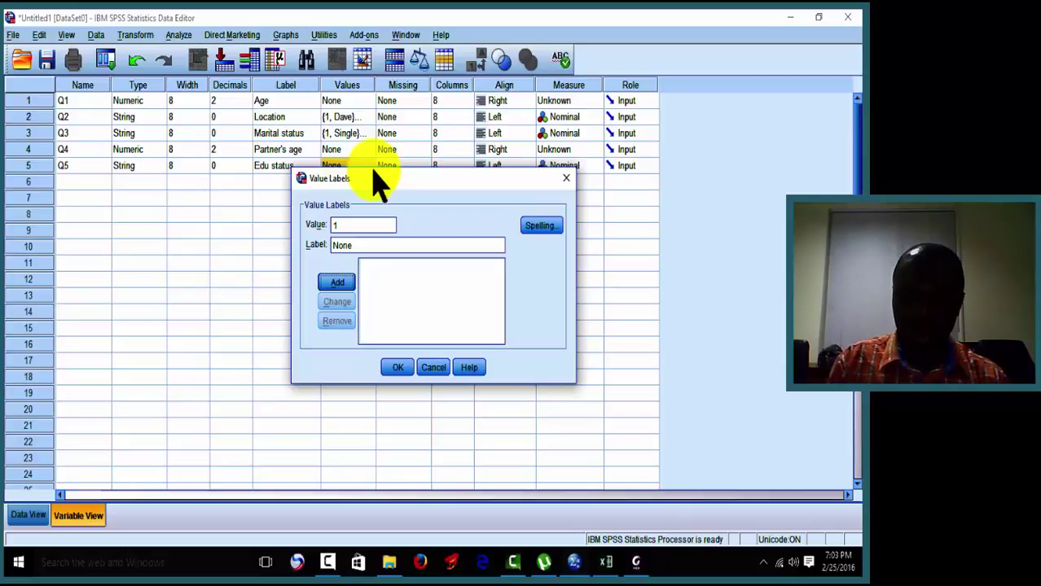
key(Return)
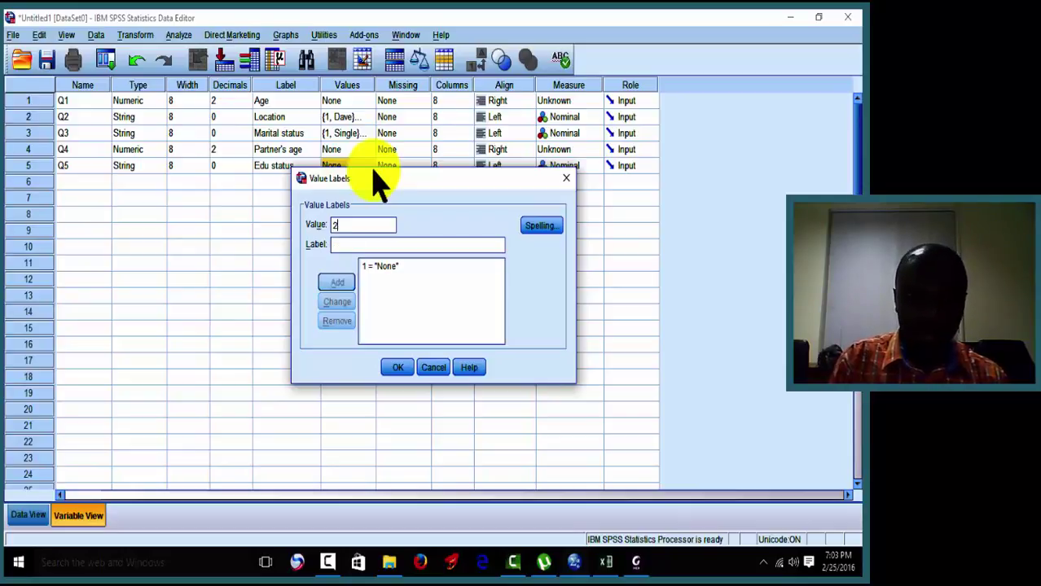
Add the value labels 2 = "basic" and 3 = "secondary" for the Edu status variable.
text(basic)
key(Return)
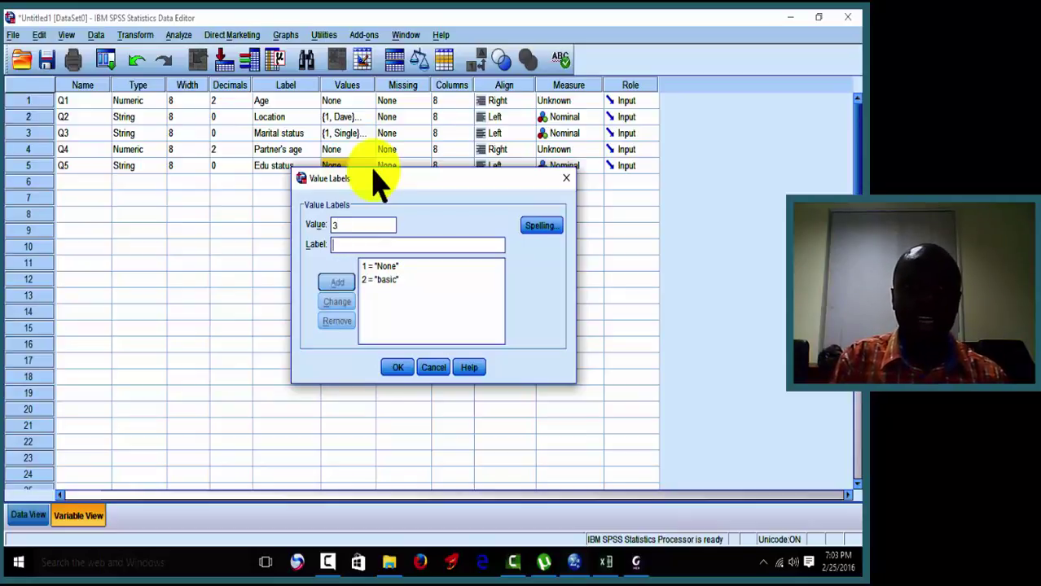
text(seco)
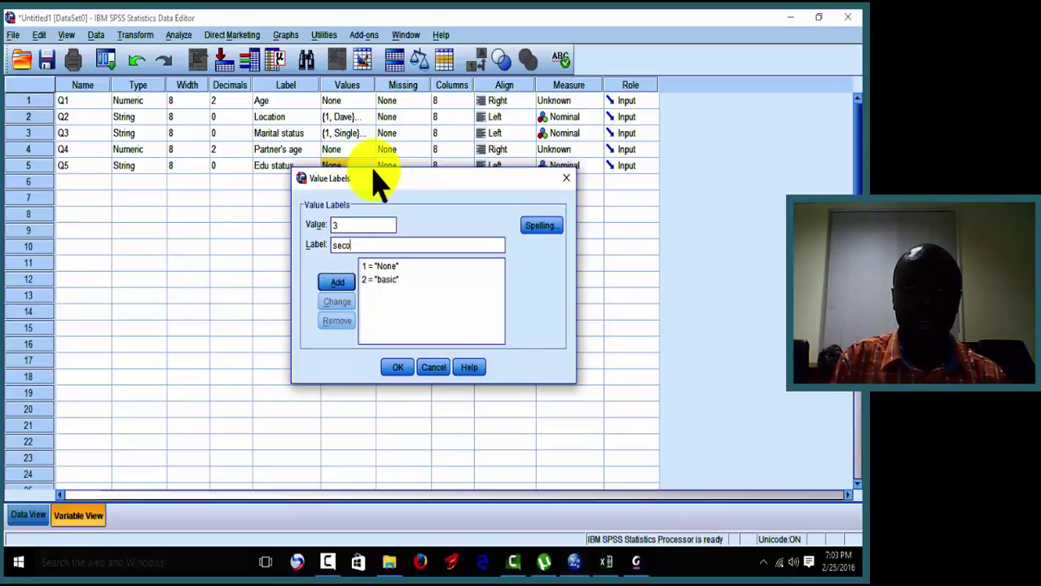
text(ndar)
key(BackSpace)
key(Return)
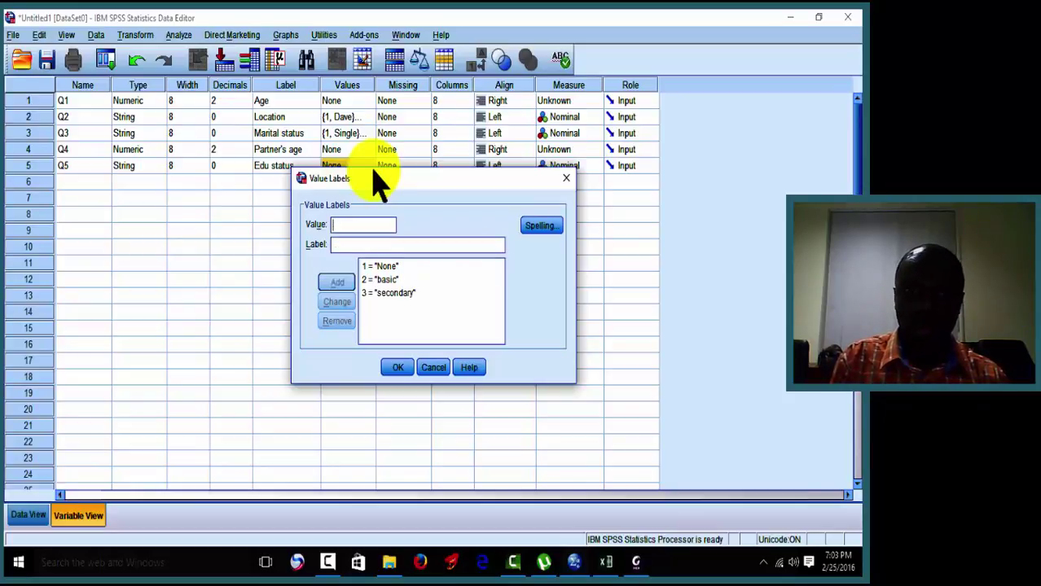
Add the value label 4 = "tertiary" and apply the value labels to the Edu status variable.
text(tertiary)
key(Return)
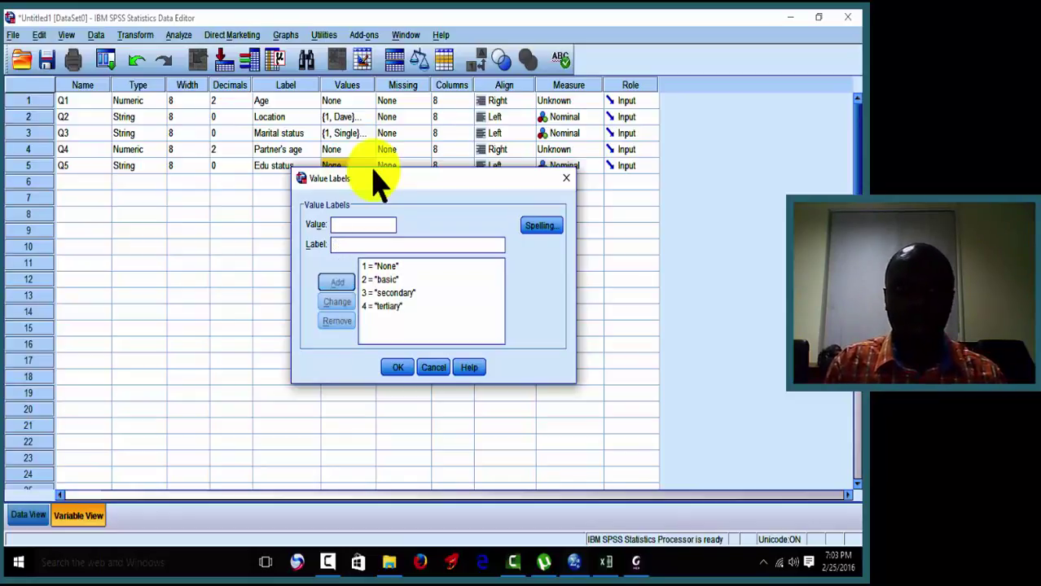
click(399, 369)
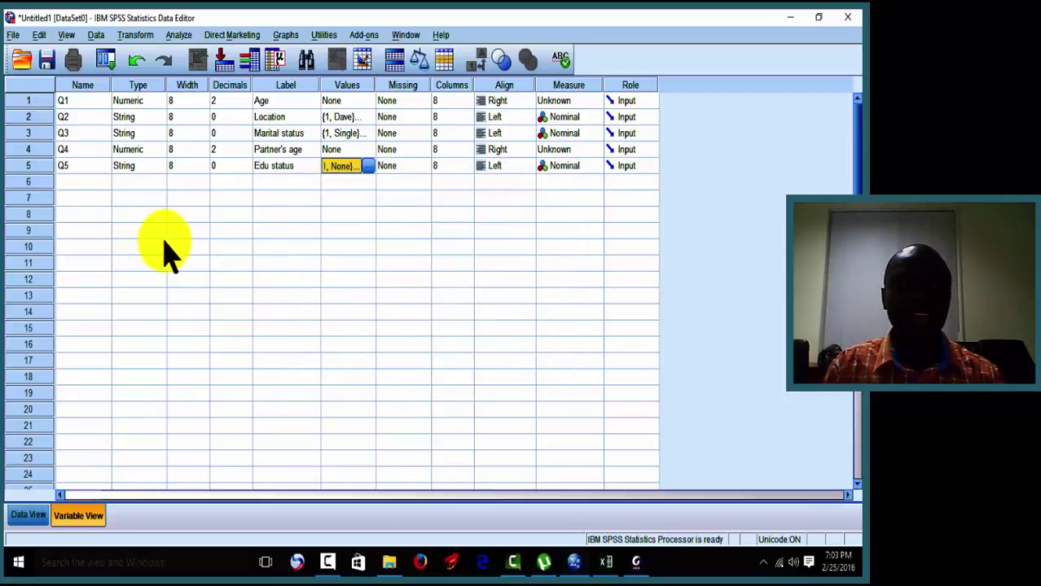
Add a sixth variable named Q6 below Q5.
click(80, 182)
text(Q)
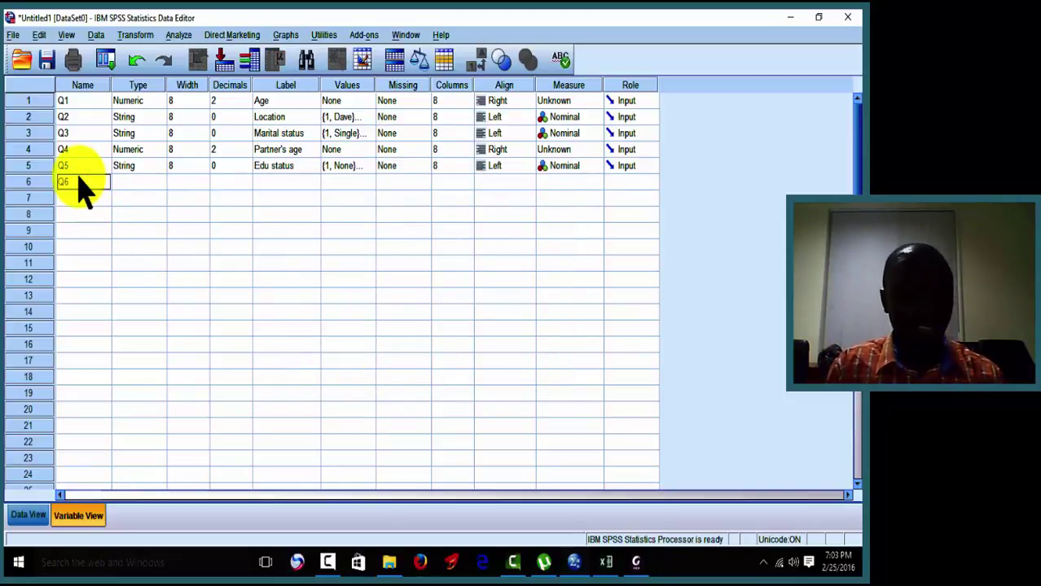
text(6)
key(Tab)
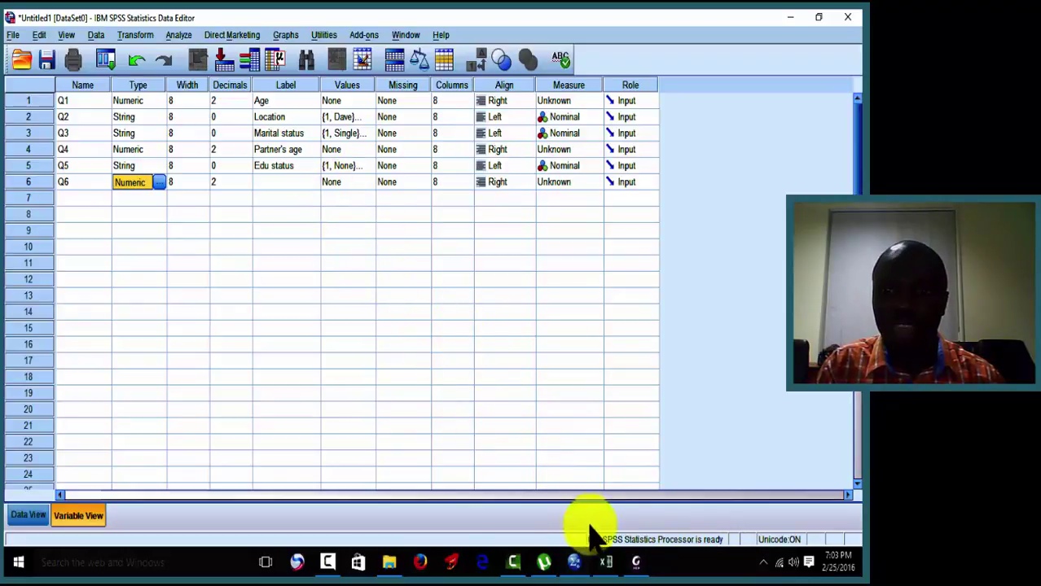
Check question 1.6 in the Foxit PhantomPDF questionnaire and set the type of variable Q6 to String in SPSS.
click(636, 562)
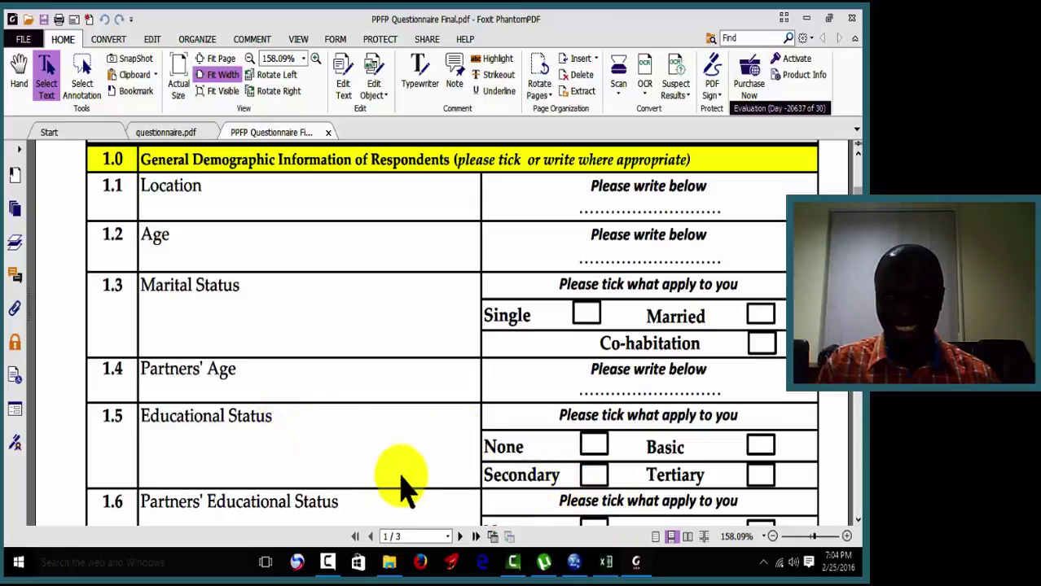
click(857, 520)
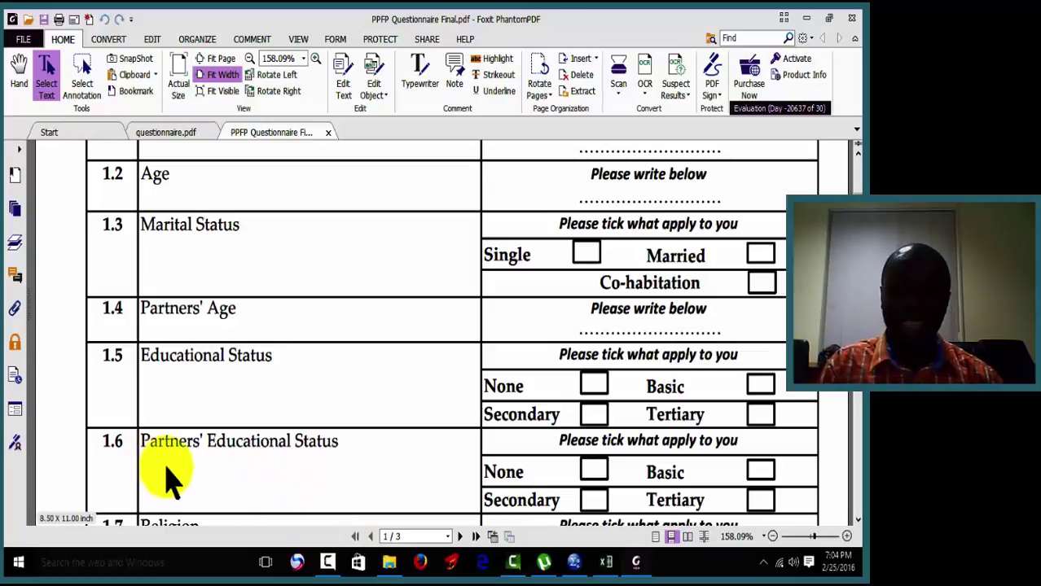
click(572, 560)
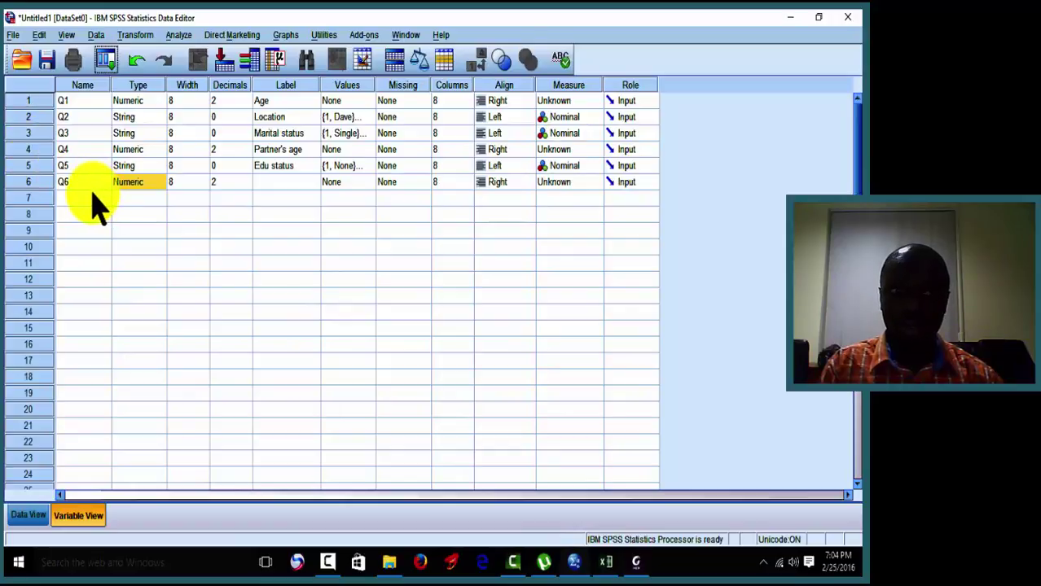
click(160, 183)
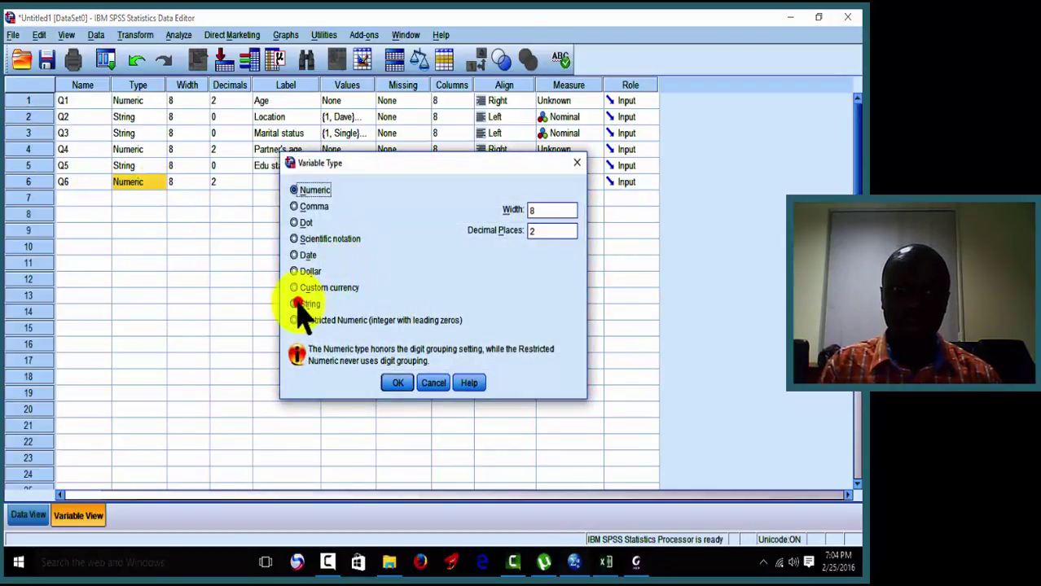
click(297, 303)
click(394, 381)
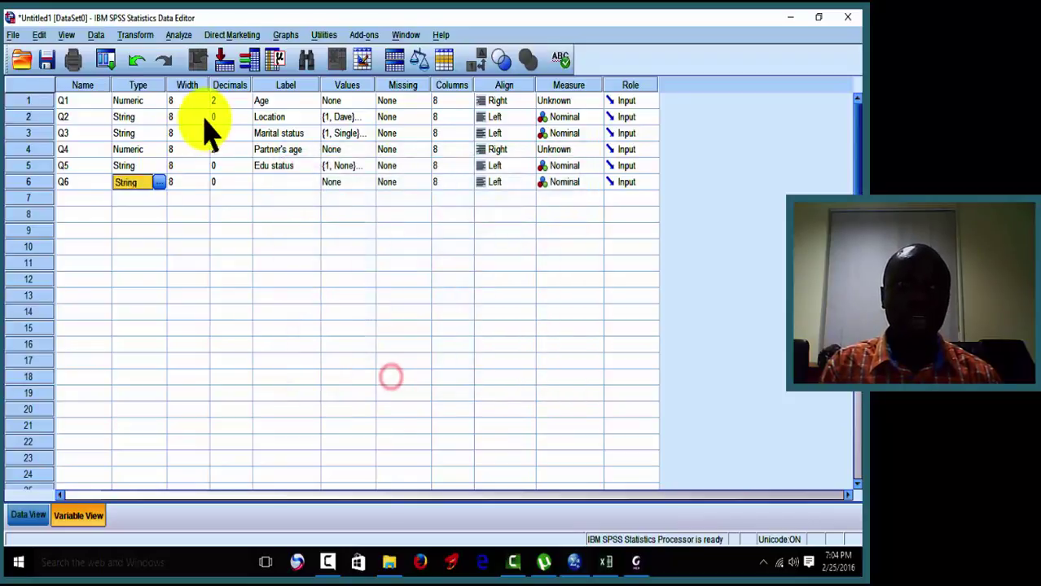
Give variable Q6 the label "Partner's edu status".
click(258, 181)
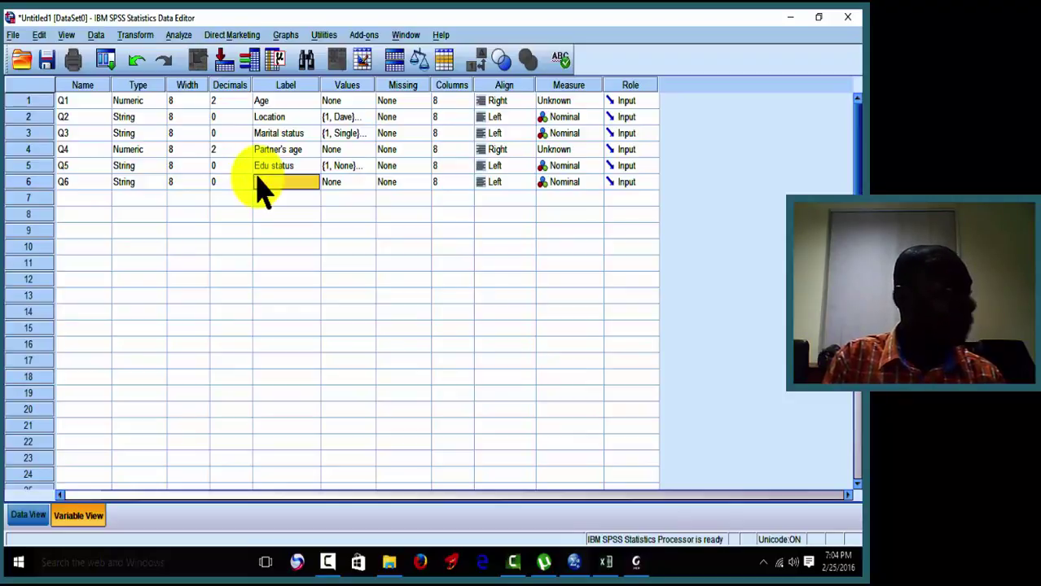
click(258, 183)
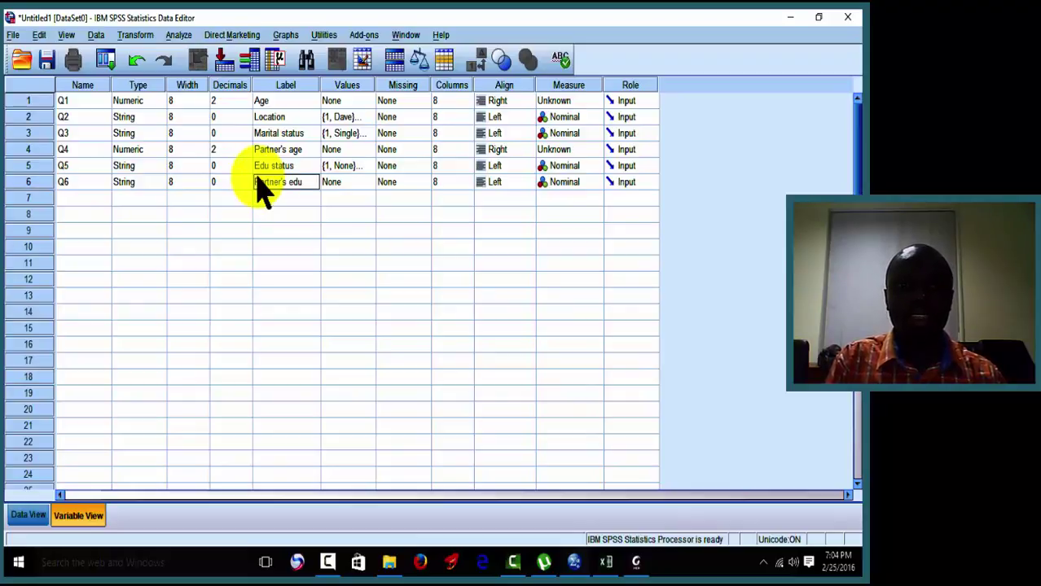
text(us)
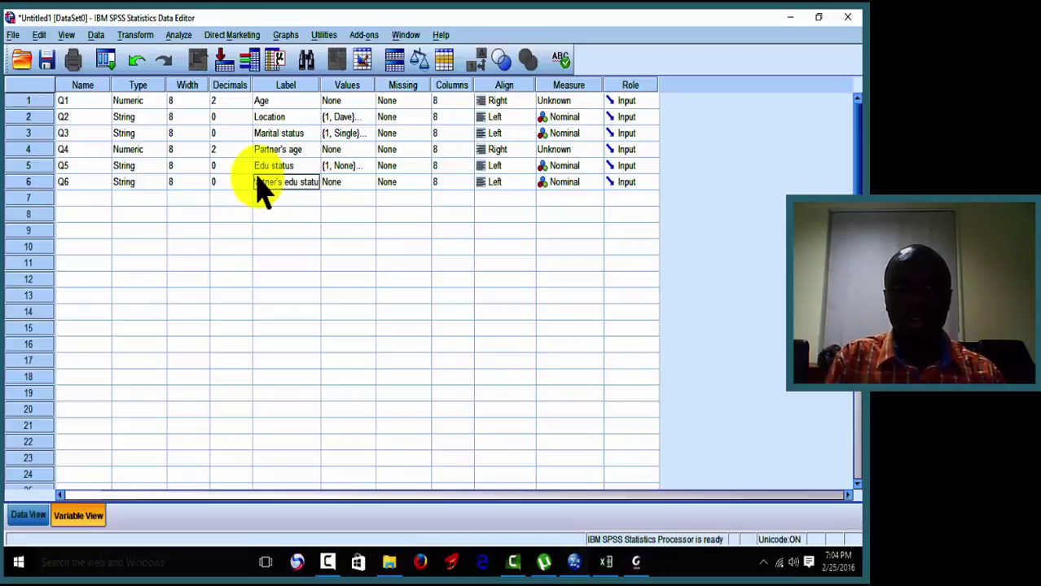
key(Tab)
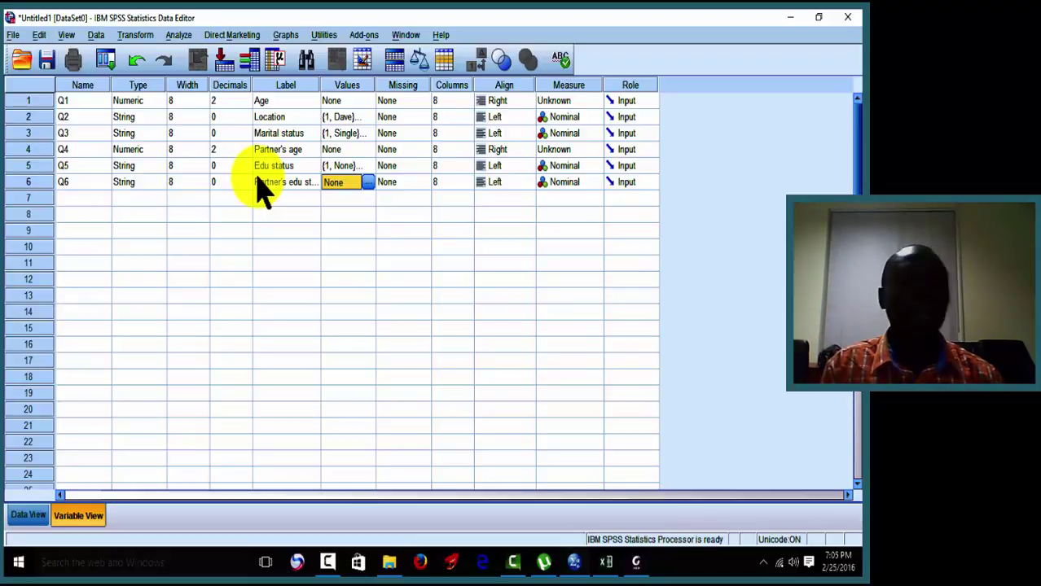
Copy the value labels of the Edu status variable Q5 to variable Q6.
click(337, 167)
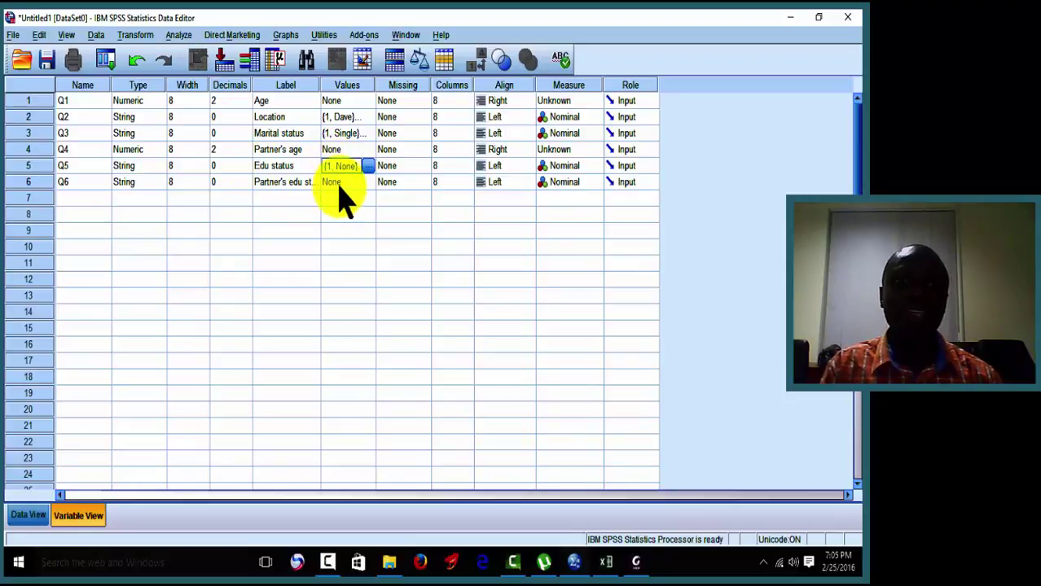
click(342, 184)
text({1, None}...)
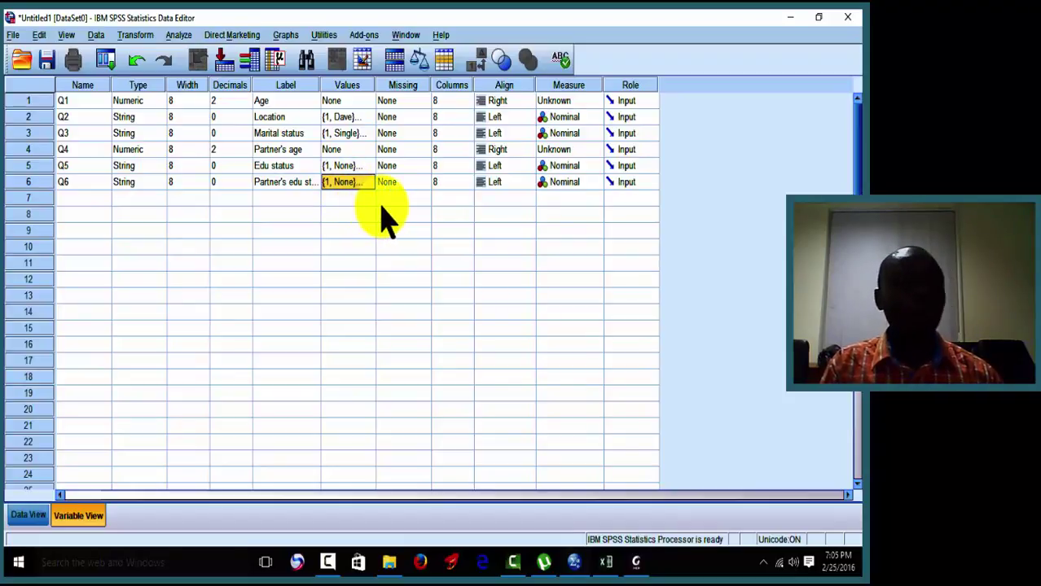
Show the data entry grid, select the first case's Q1 cell and view the questionnaire in Foxit PhantomPDF.
click(27, 511)
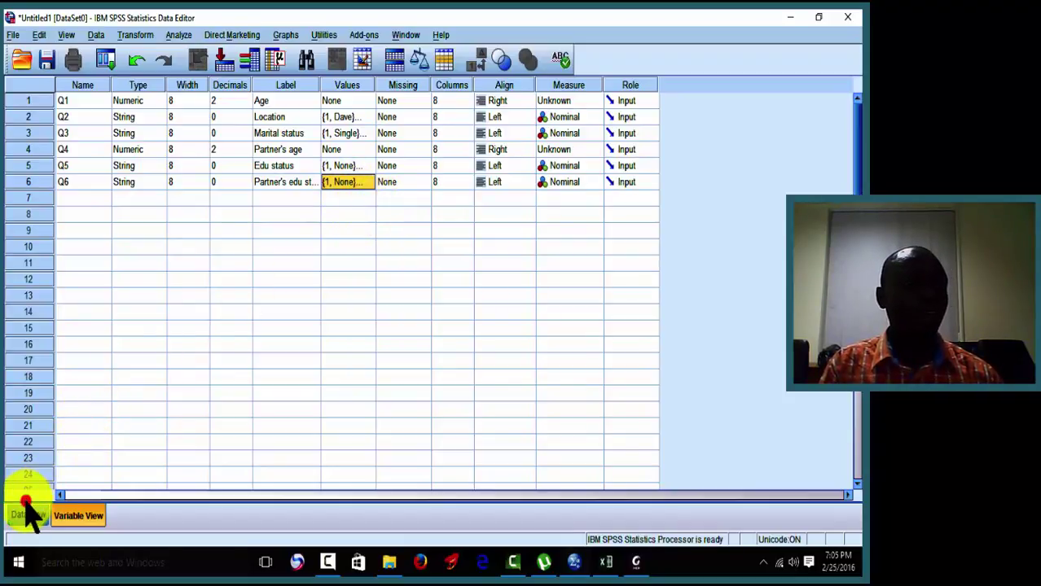
click(26, 512)
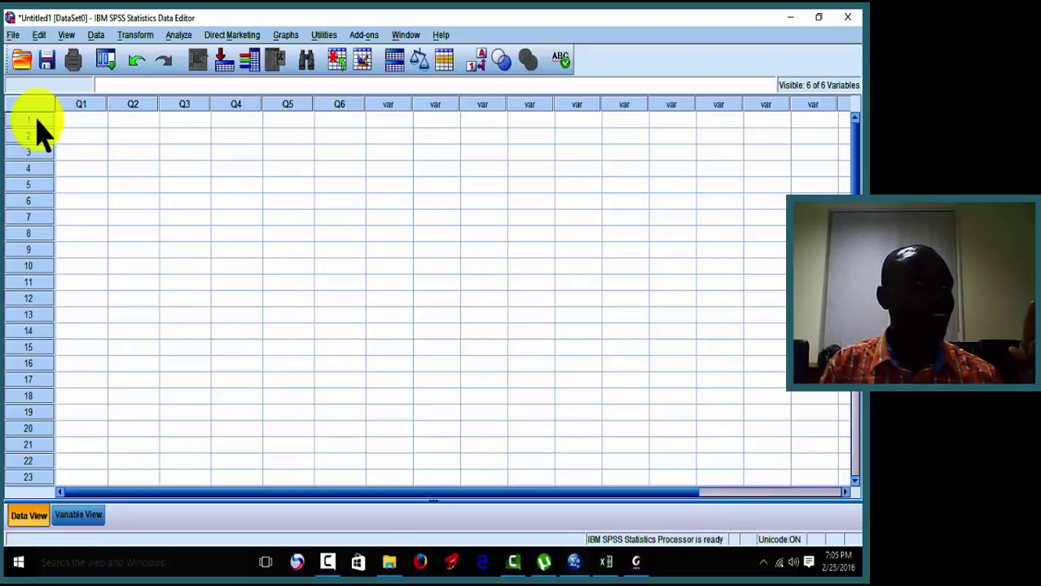
click(70, 122)
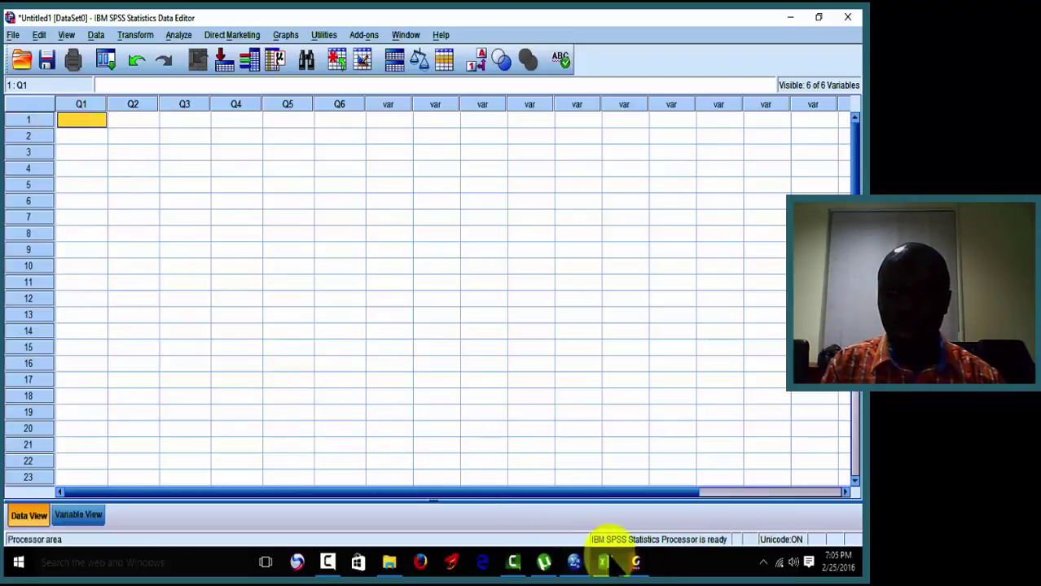
click(636, 563)
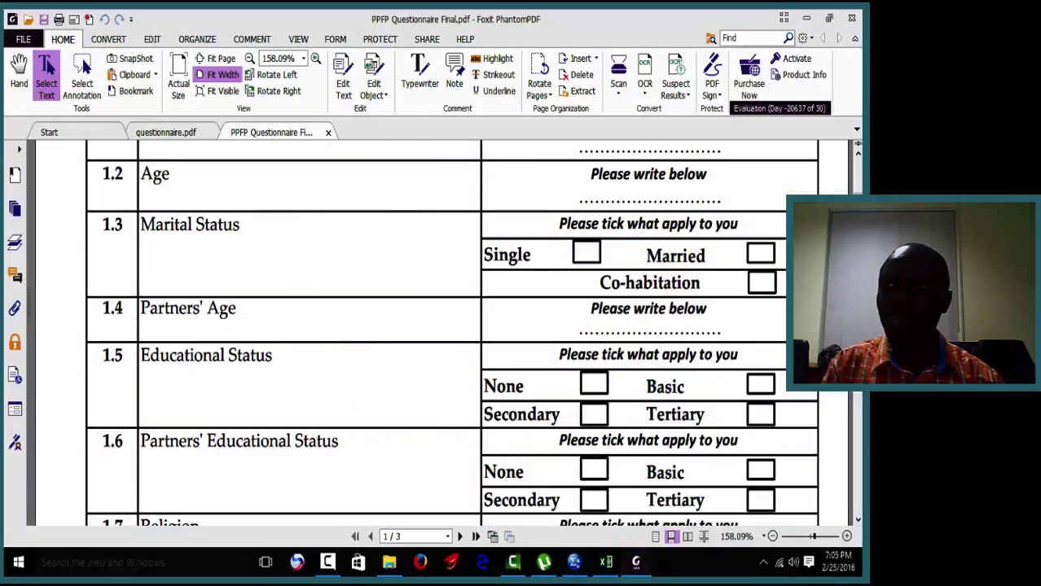
Check the first demographic questions in the questionnaire, then switch to SPSS and enter 28 as the first case's Q1 value.
scroll(453, 334, up, 3)
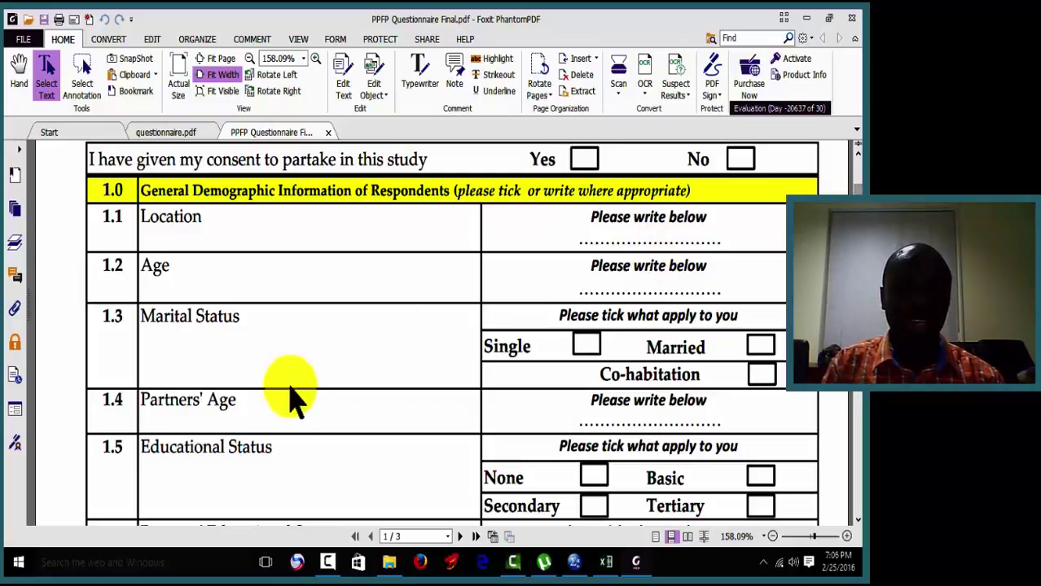
click(574, 562)
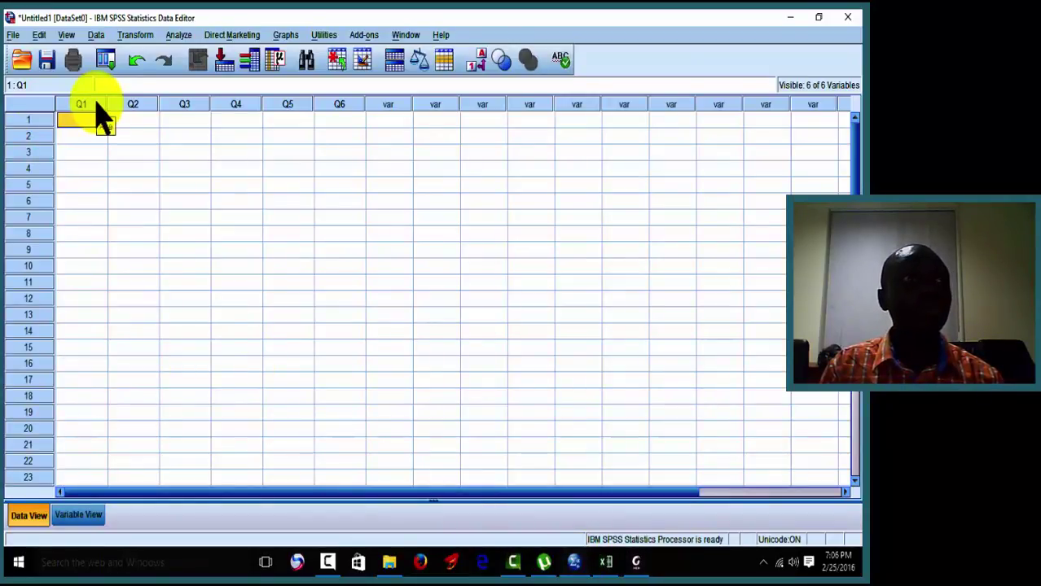
text(28)
key(Tab)
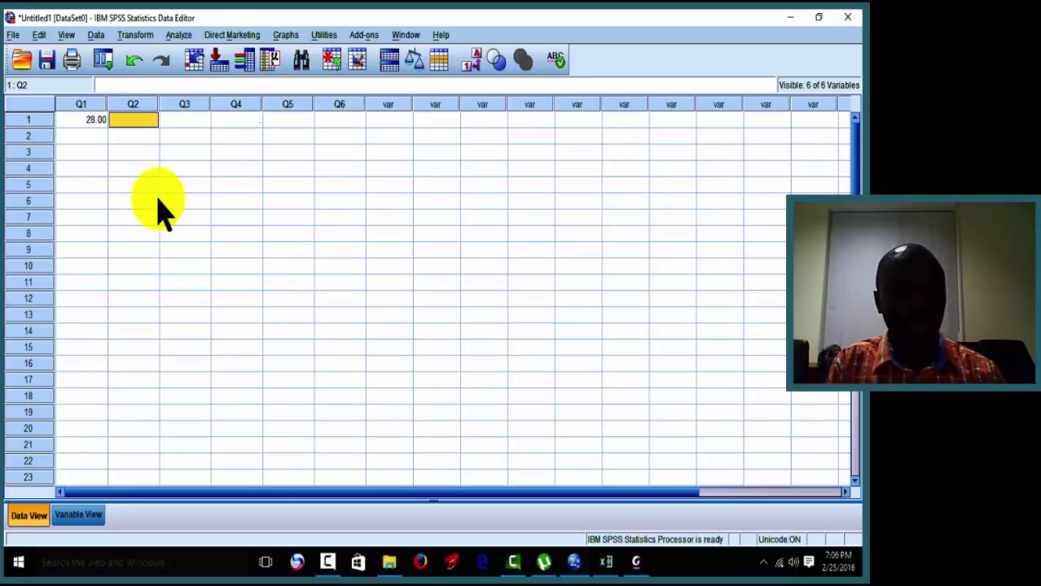
key(Left)
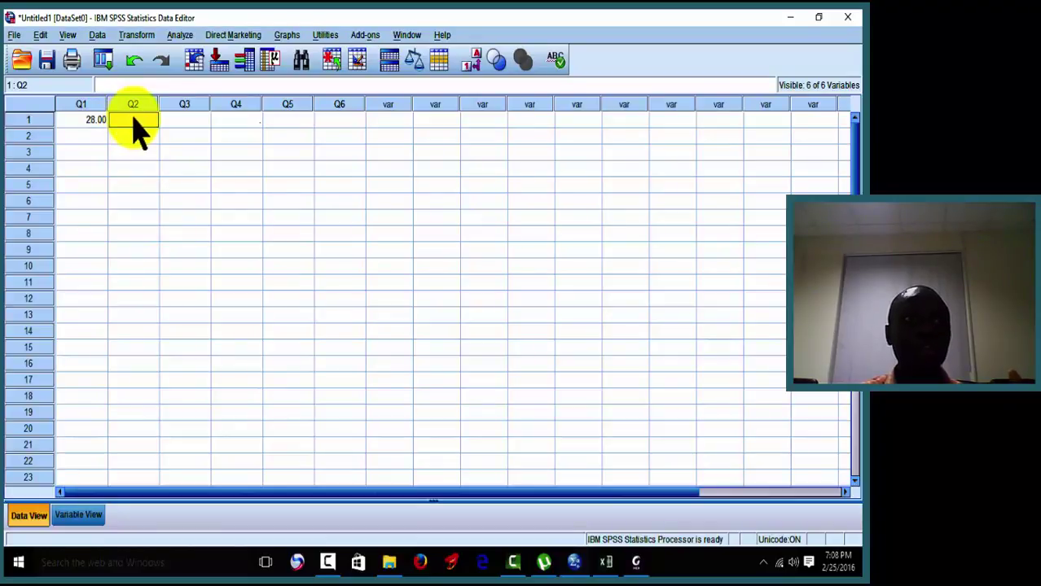
Display value labels in the data grid and set the first case's Q2 to China city.
click(474, 60)
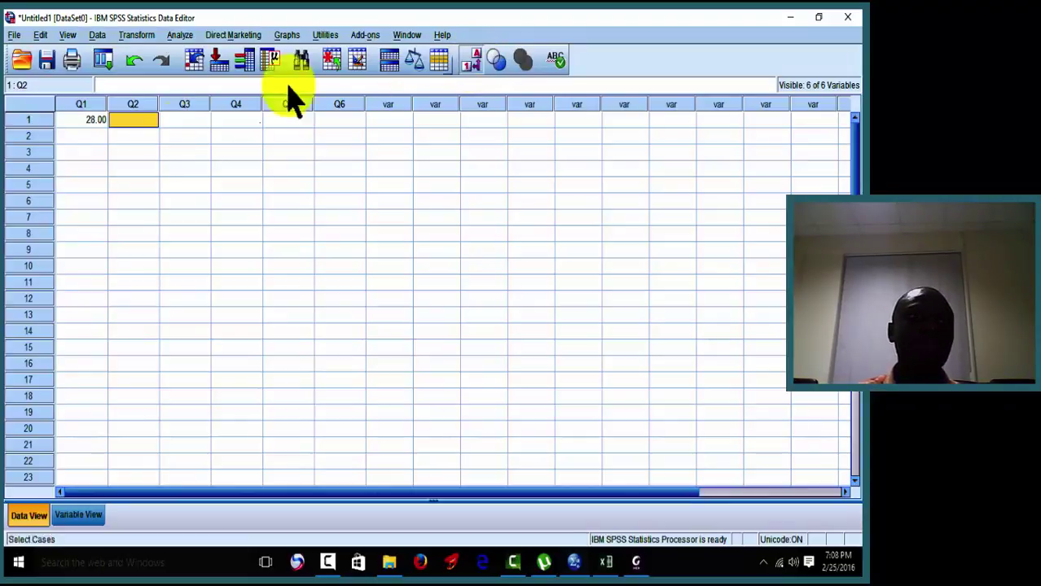
click(155, 122)
click(153, 120)
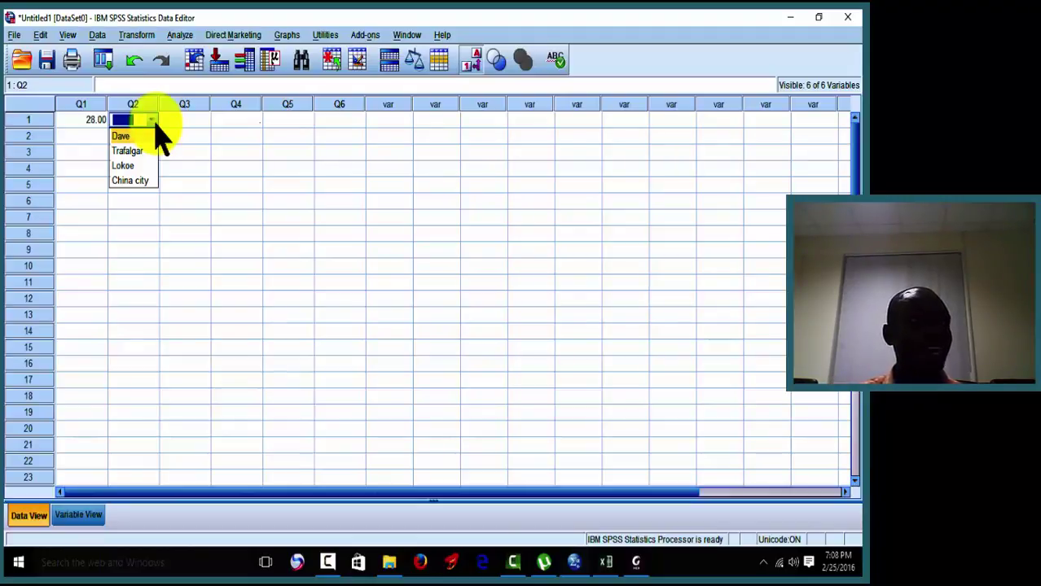
click(133, 179)
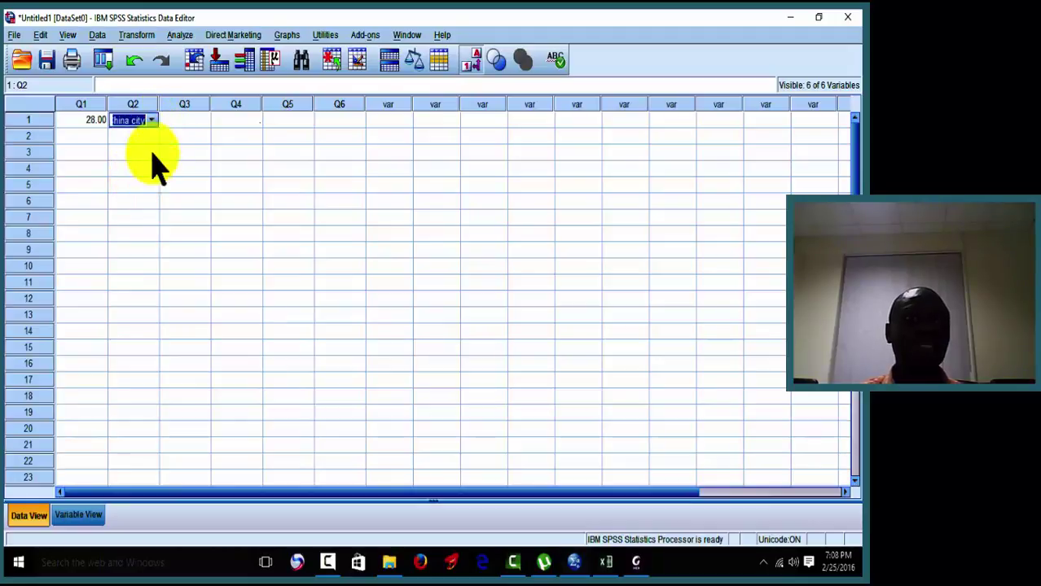
click(189, 121)
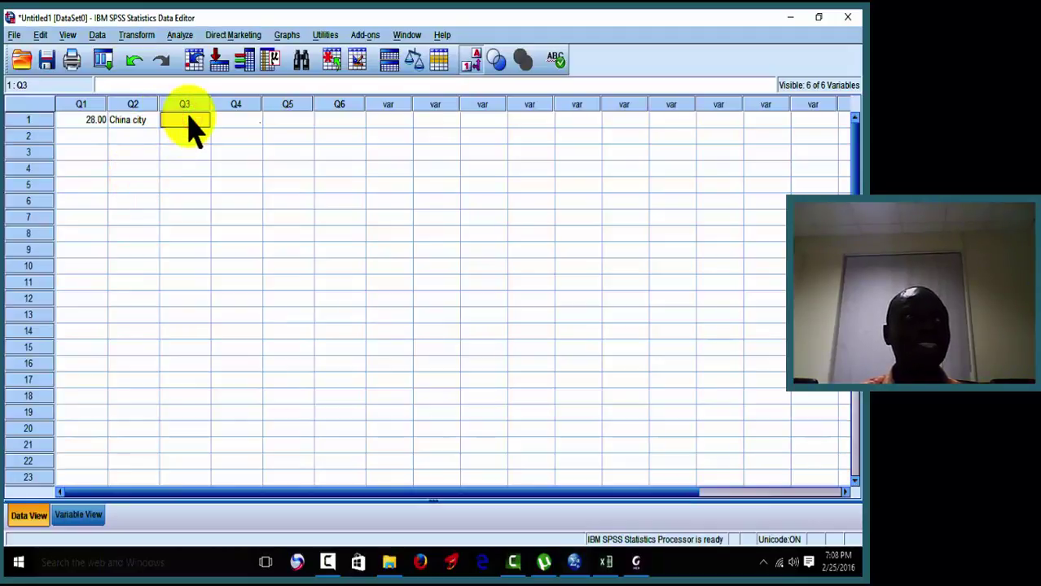
Check the marital status question in the Foxit PhantomPDF questionnaire and set the first case's Q3 to Married in SPSS.
click(632, 566)
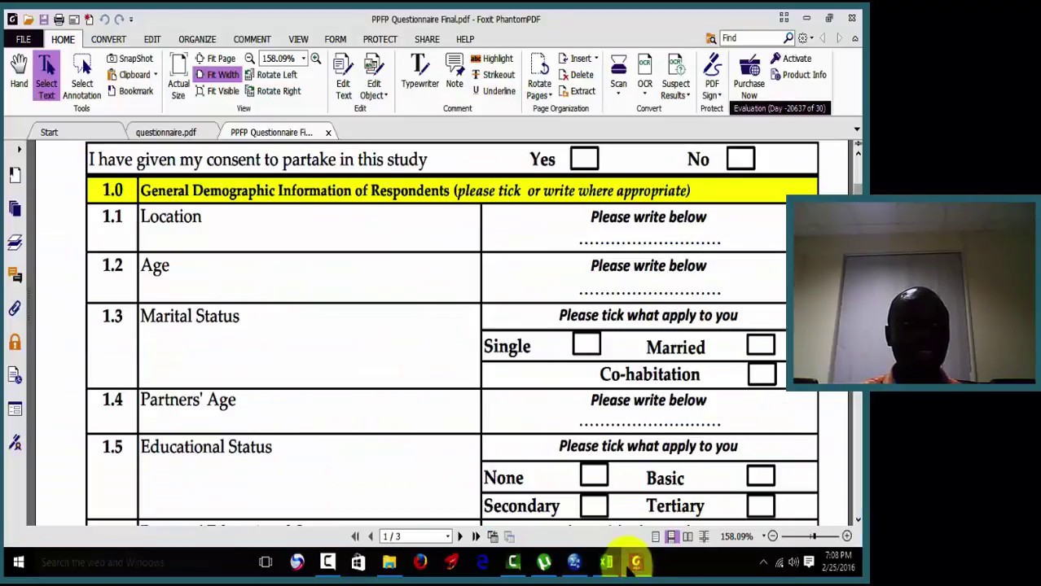
click(632, 566)
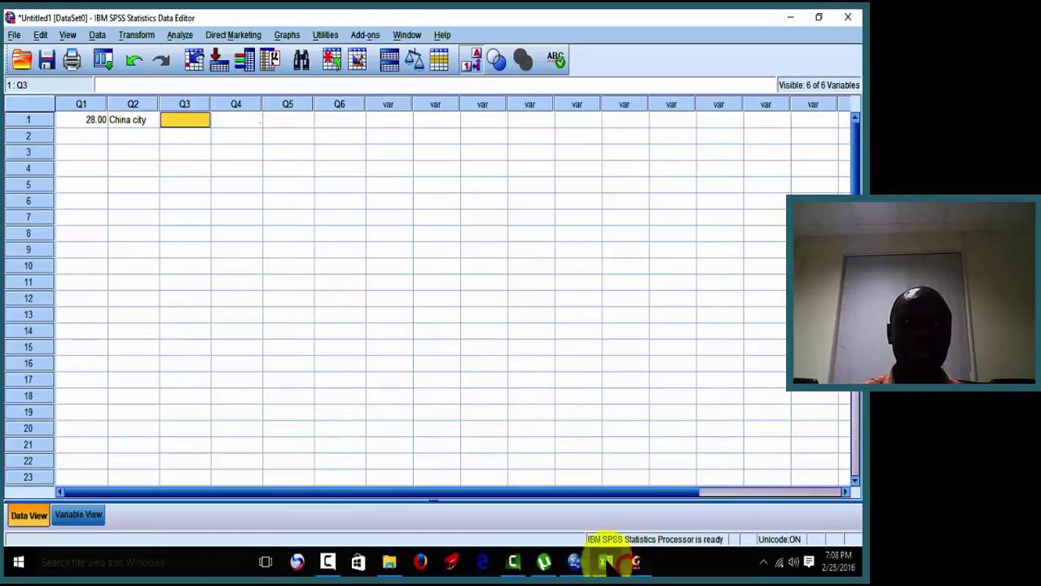
double_click(208, 119)
click(203, 119)
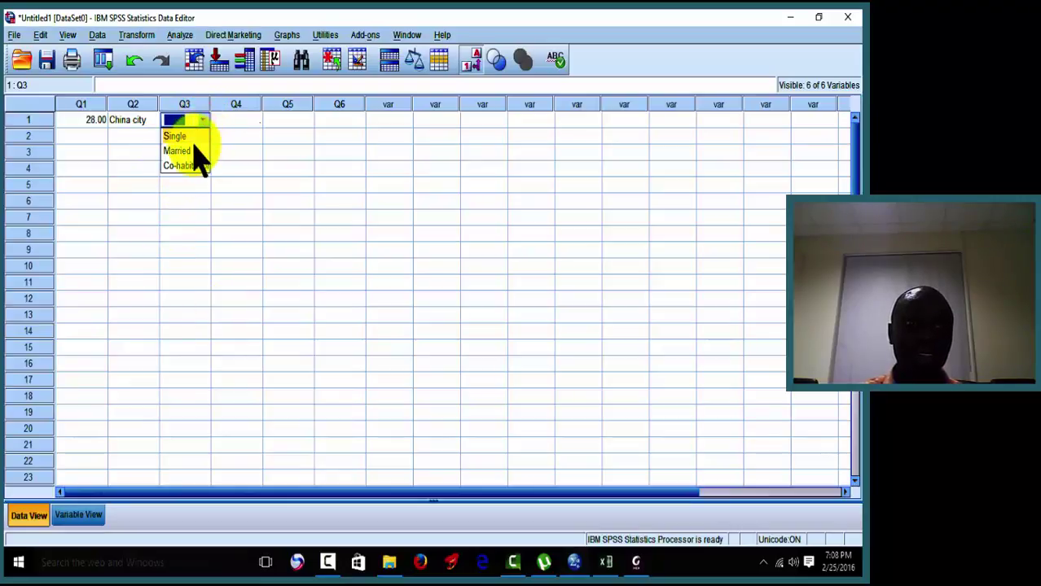
click(193, 151)
key(Tab)
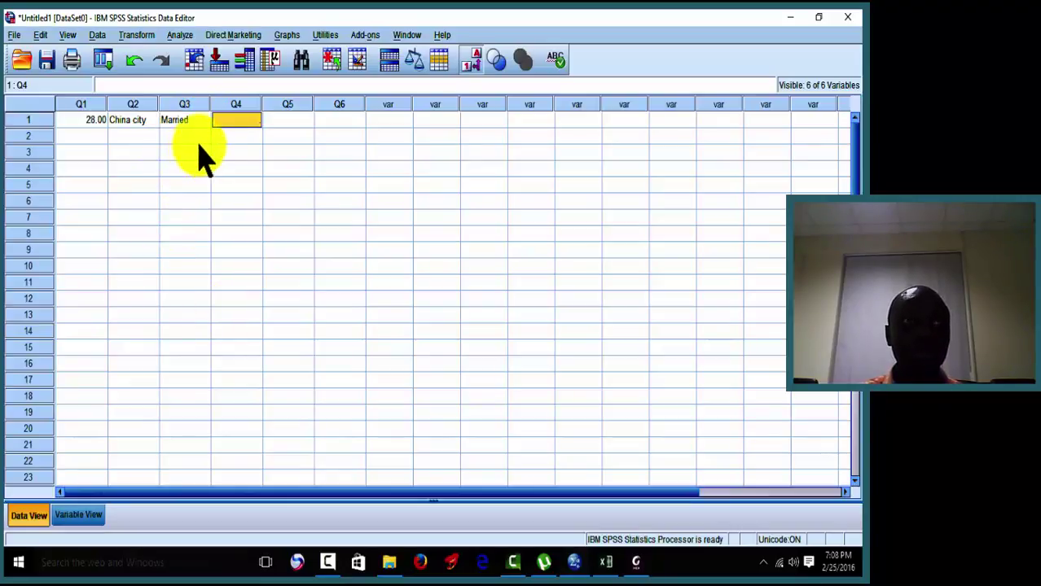
Enter 28 as the first case's Q4 value.
click(257, 119)
click(257, 119)
double_click(256, 122)
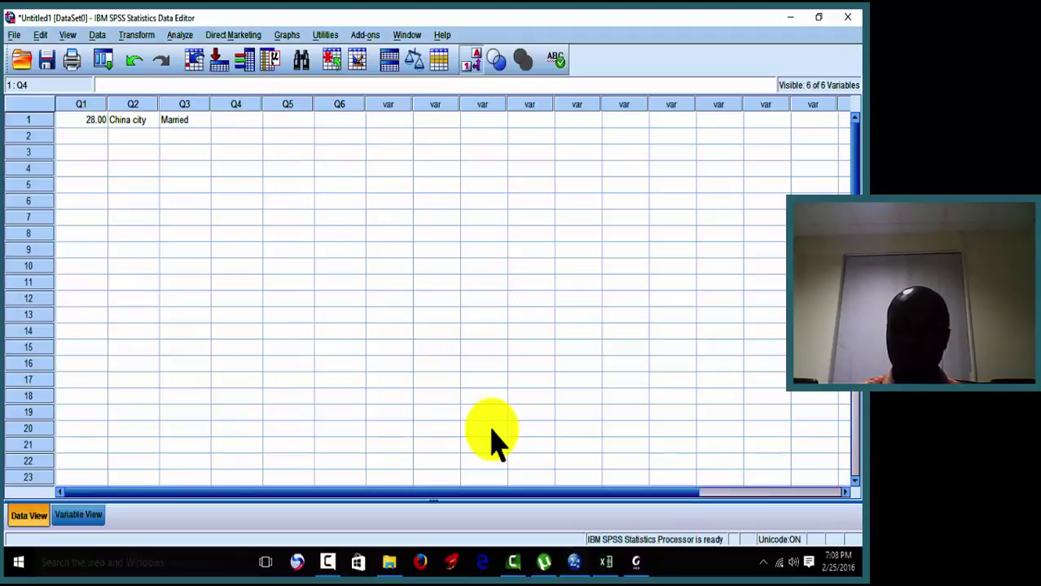
text(28)
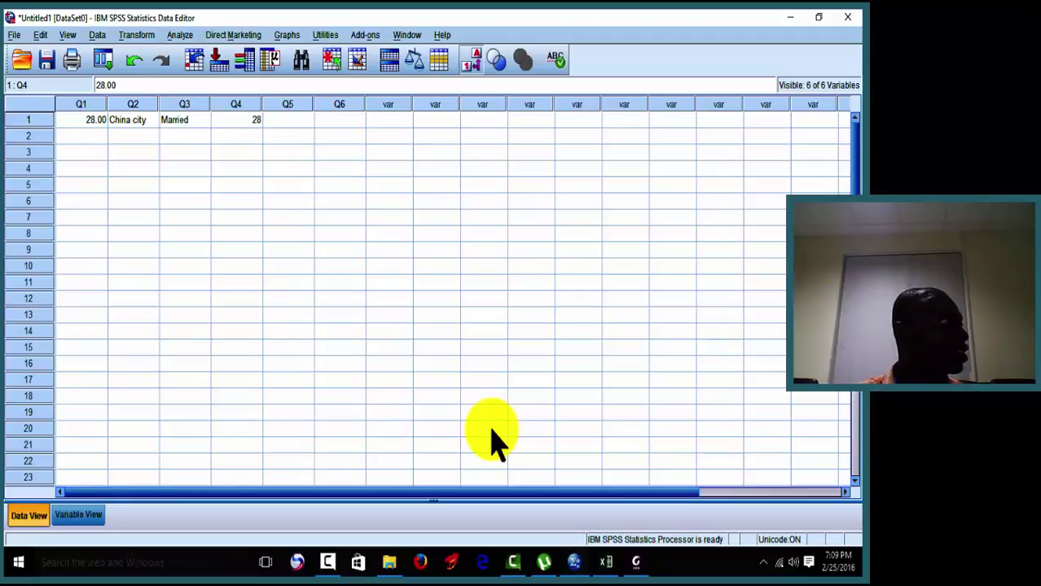
key(Tab)
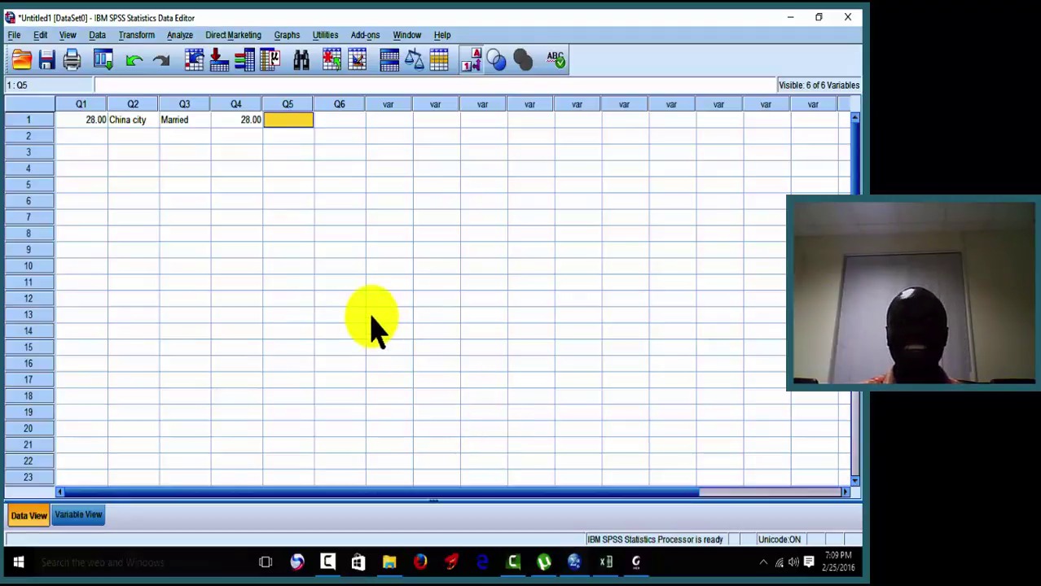
Check the educational status question in the Foxit PhantomPDF questionnaire and set the first case's Q5 to tertiary in SPSS.
click(636, 562)
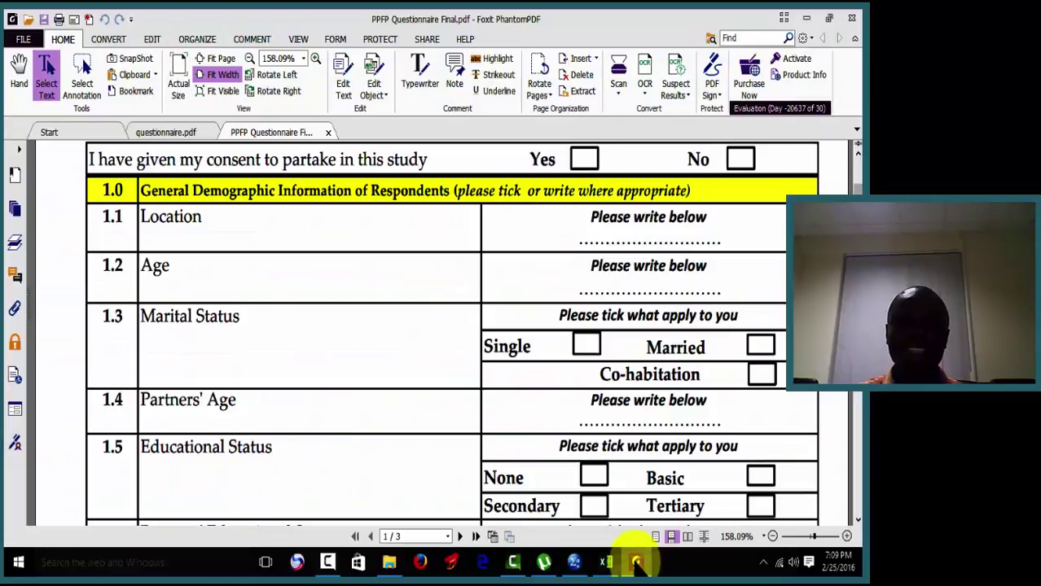
click(636, 562)
click(305, 122)
click(305, 121)
click(305, 121)
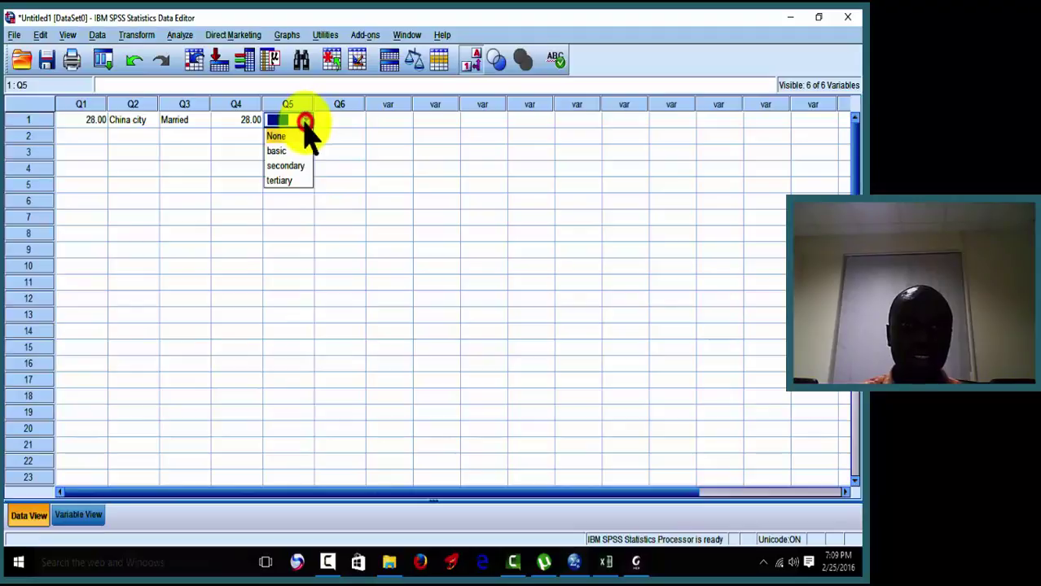
click(282, 182)
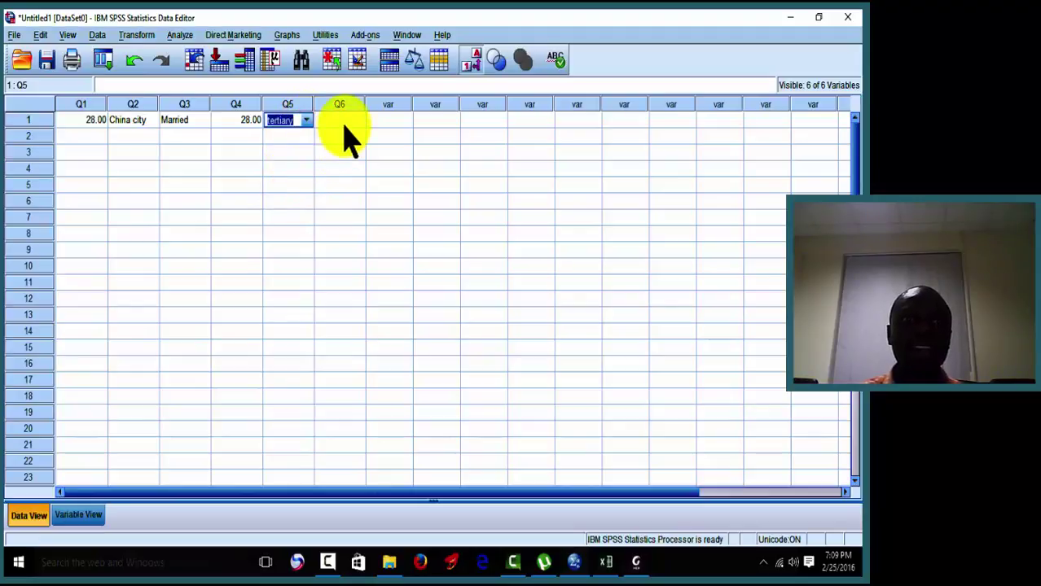
Enter code 4 (tertiary) as the first case's Q6 value.
click(342, 124)
text(4)
key(Return)
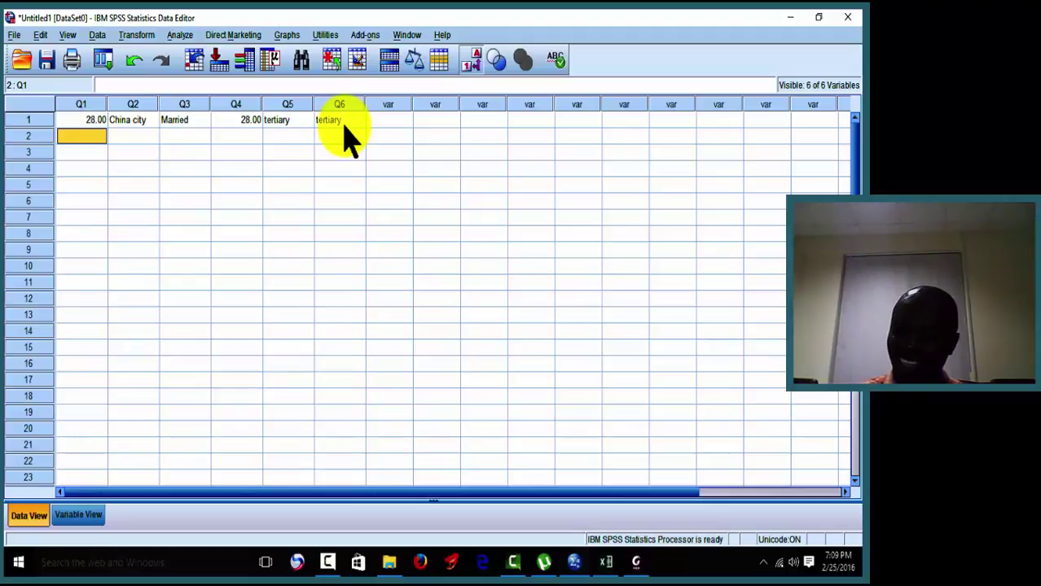
Start the second case with 29 for Q1 and China city for Q2.
text(29)
key(Tab)
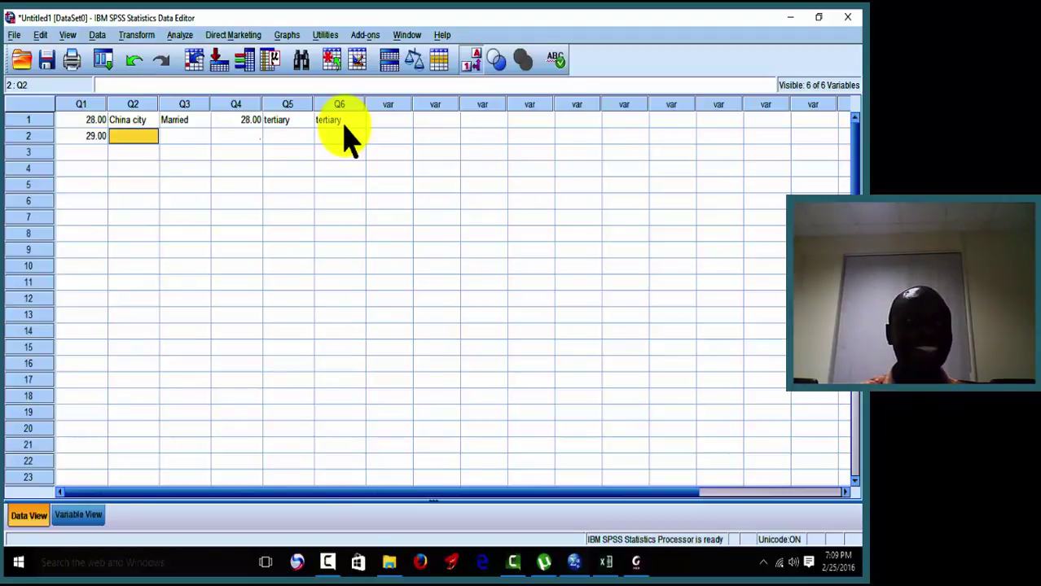
text(1)
key(Tab)
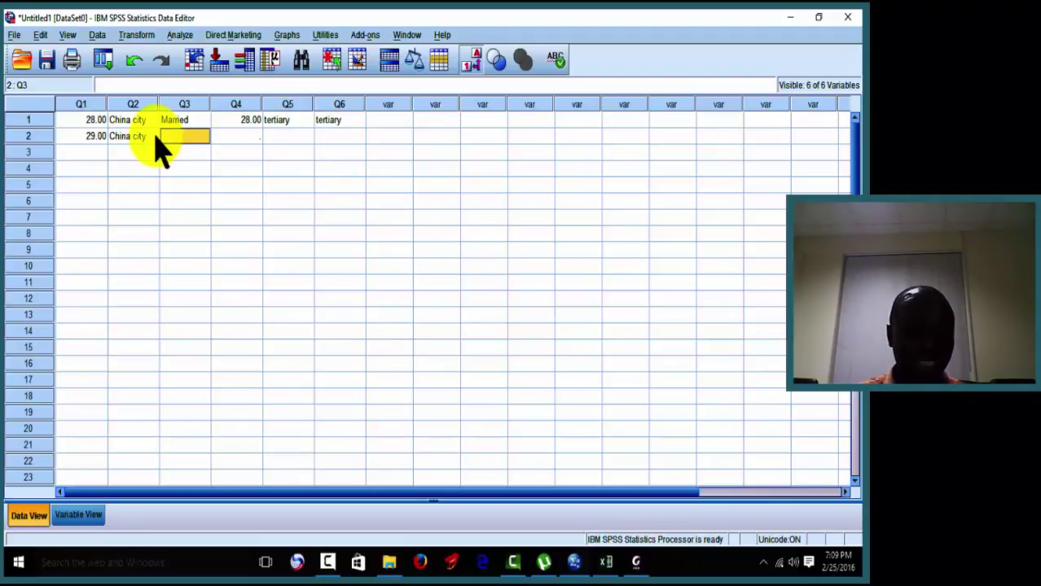
Set the second case's Q3 marital status to Single.
text(11)
key(Tab)
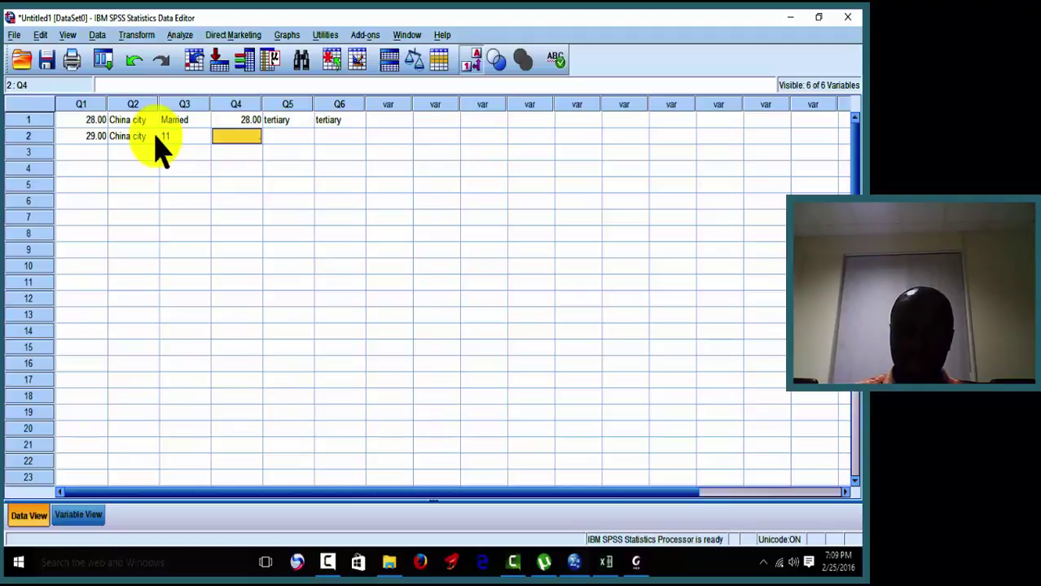
click(167, 139)
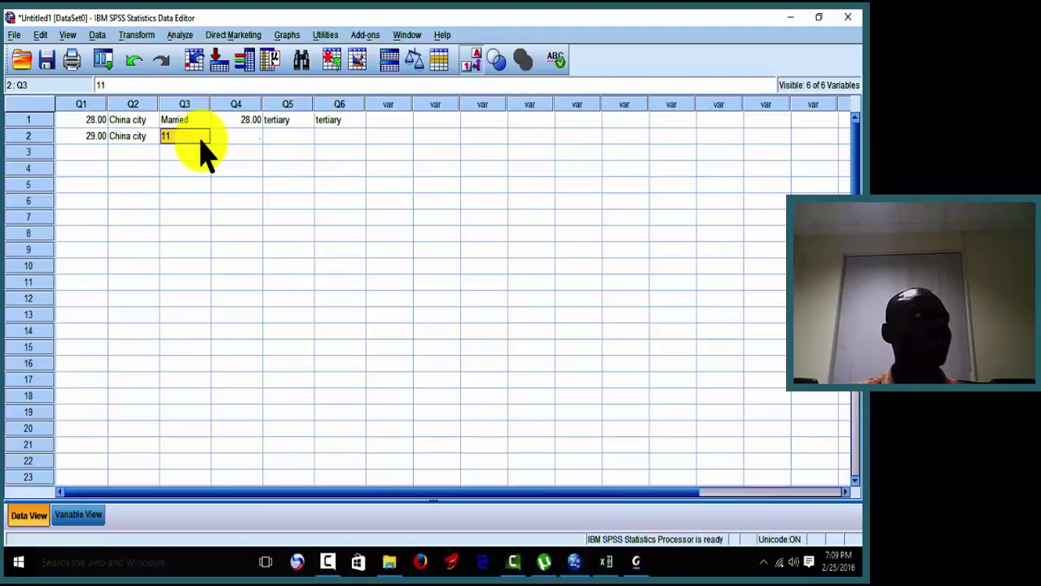
double_click(201, 139)
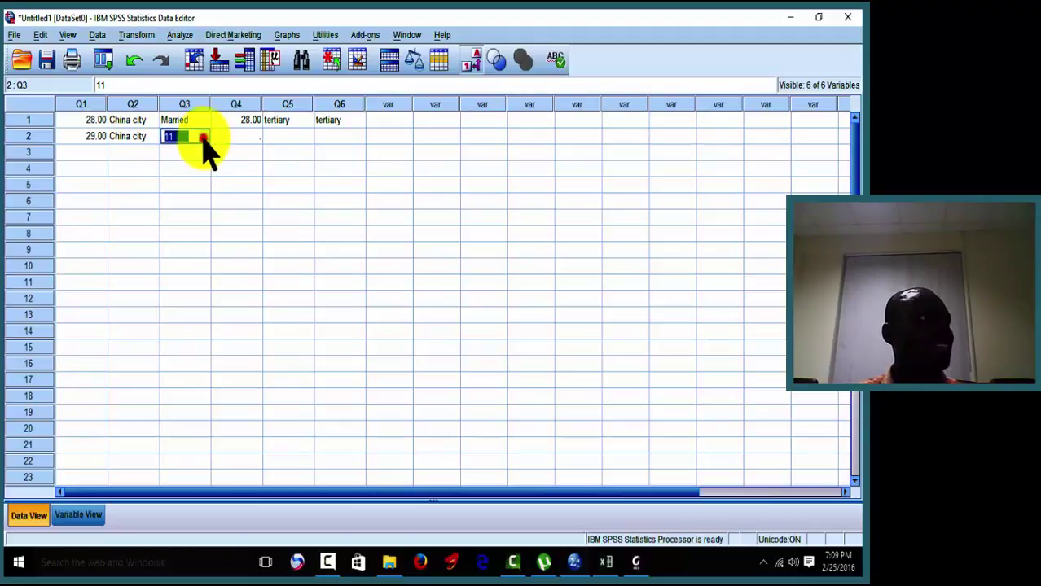
click(203, 137)
click(198, 152)
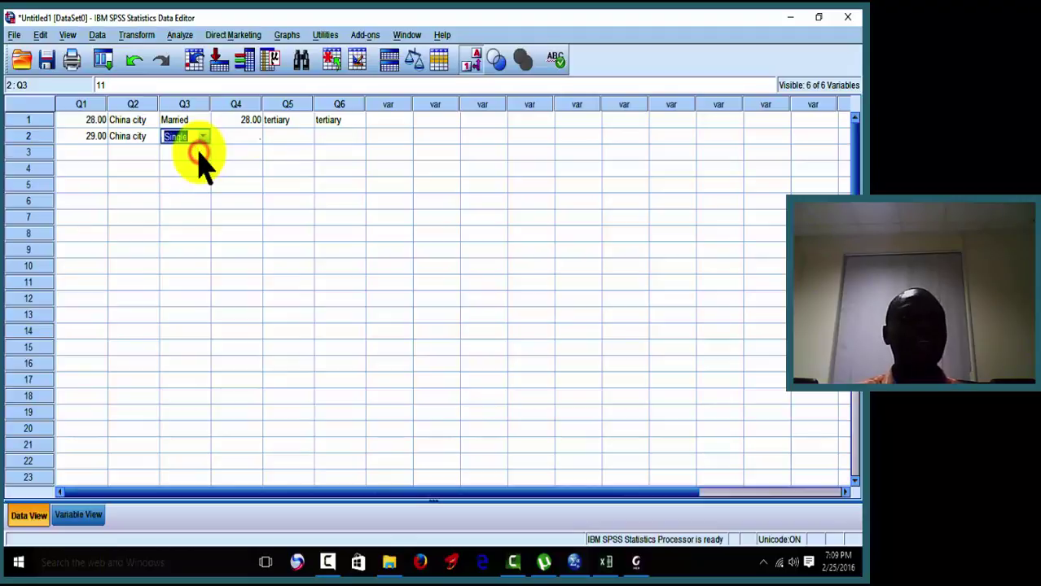
key(Tab)
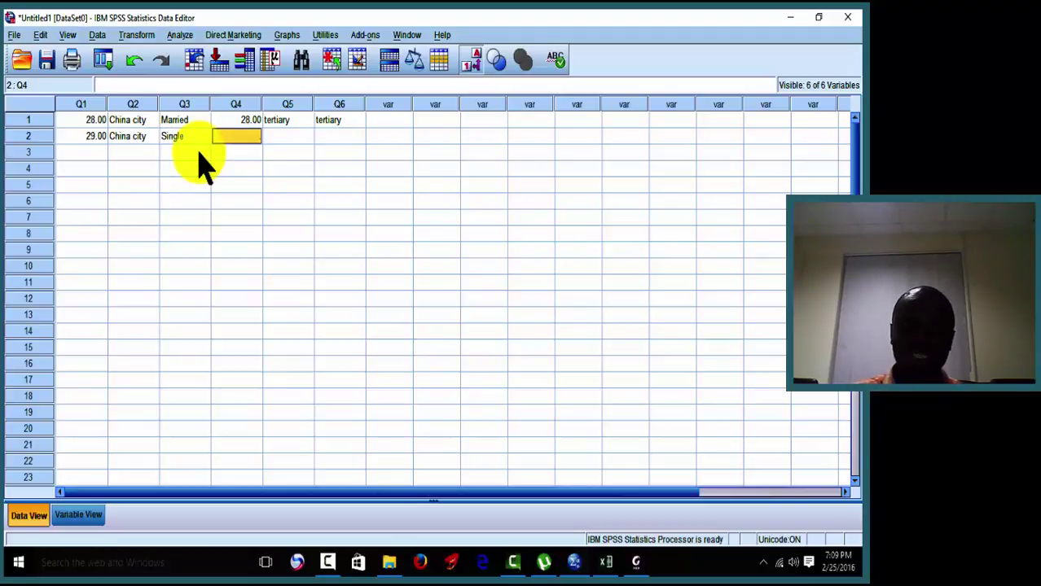
Enter 33 for the second case's Q4 and set its Q5 to tertiary.
text(33)
key(Tab)
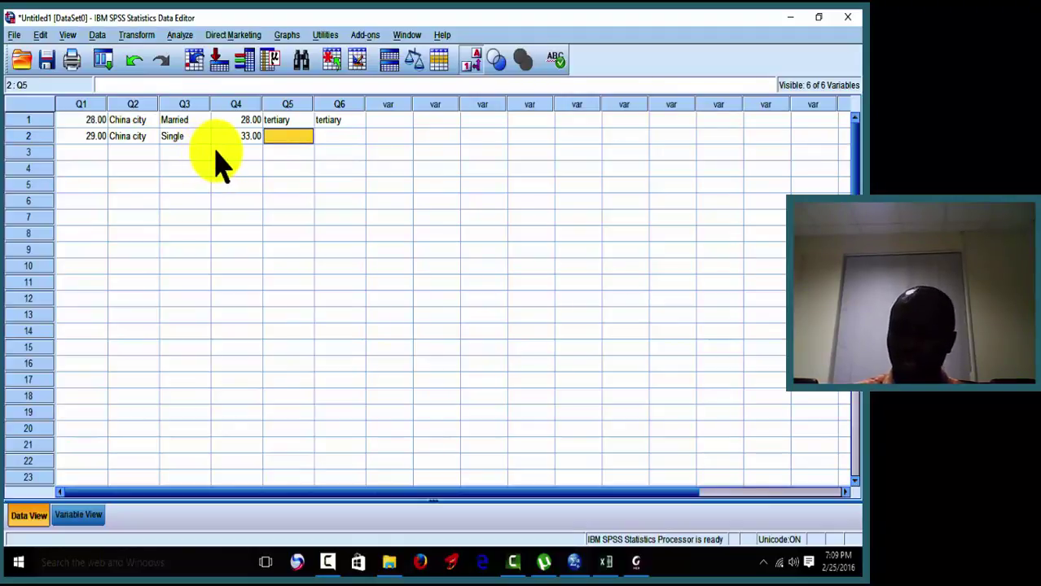
click(306, 136)
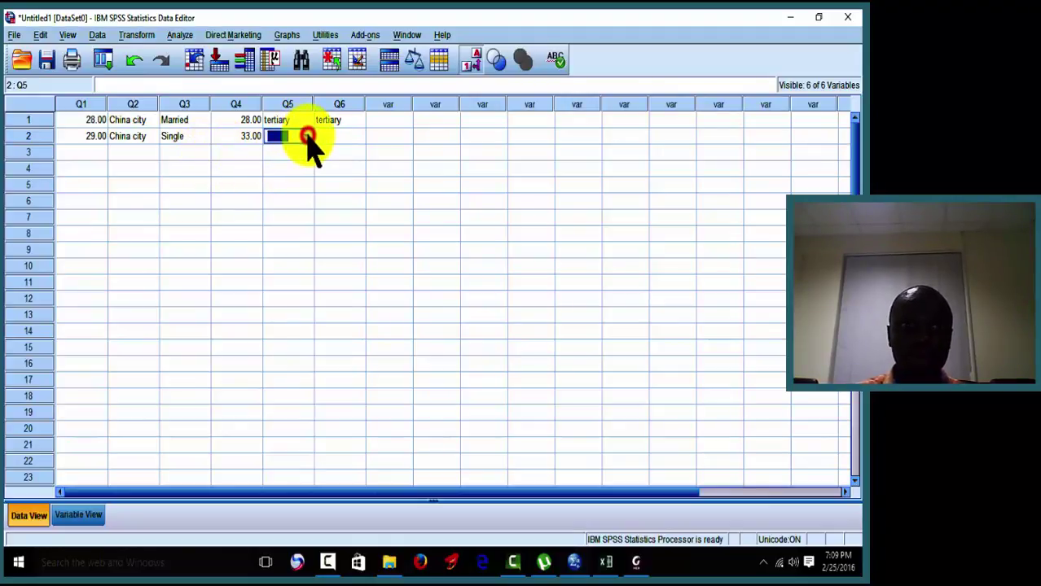
click(306, 136)
click(286, 197)
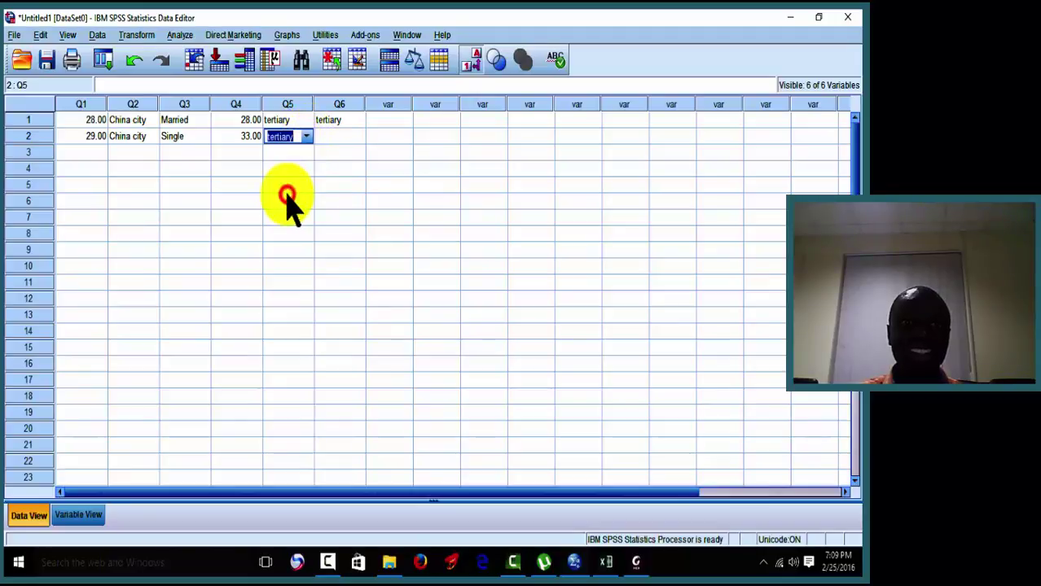
Set the second case's Q6 to tertiary.
click(337, 135)
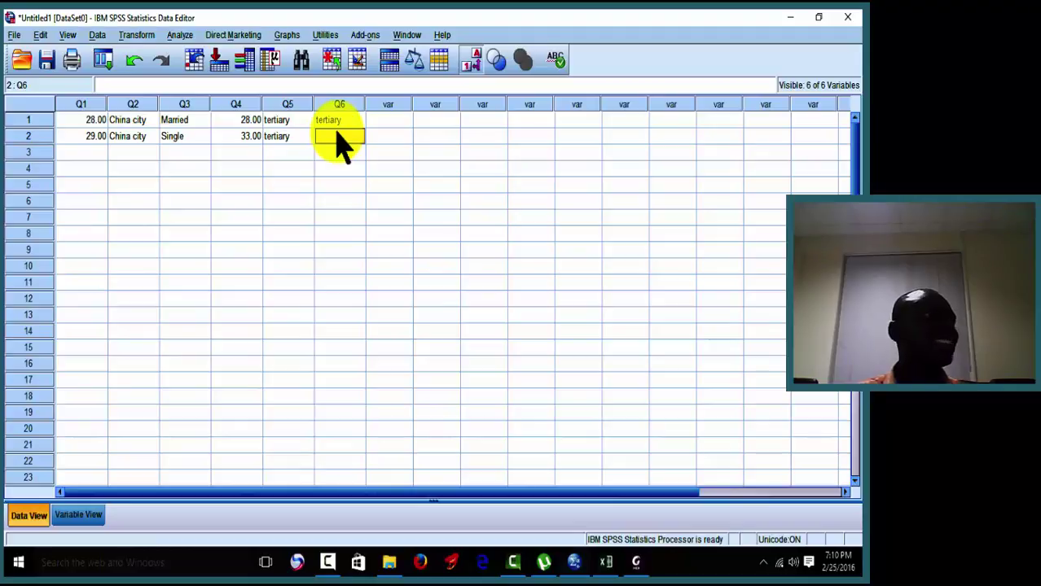
click(356, 138)
click(359, 137)
click(336, 196)
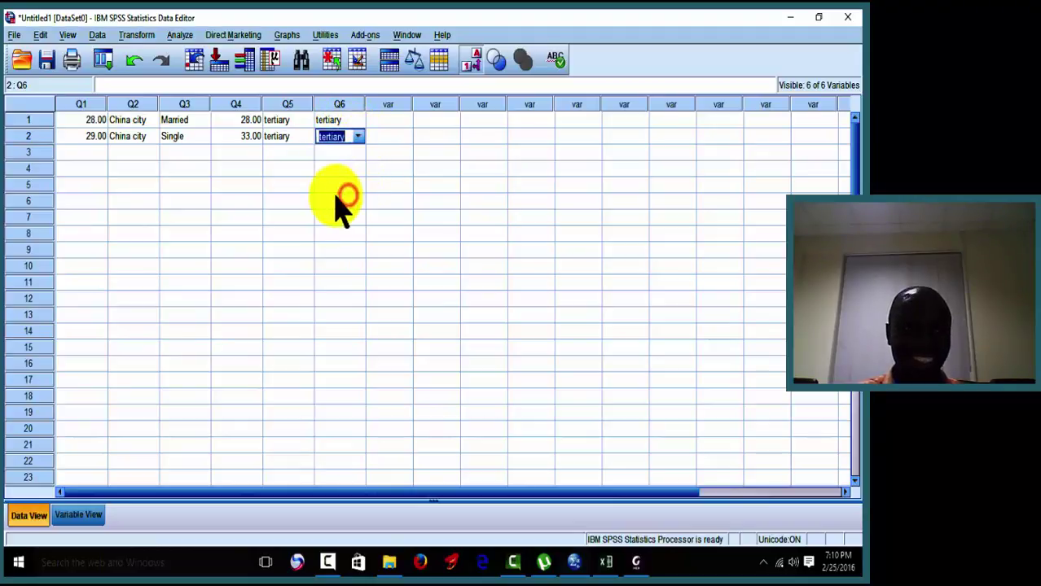
Start the third case with 33 for Q1 and Trafalgar for Q2.
click(81, 153)
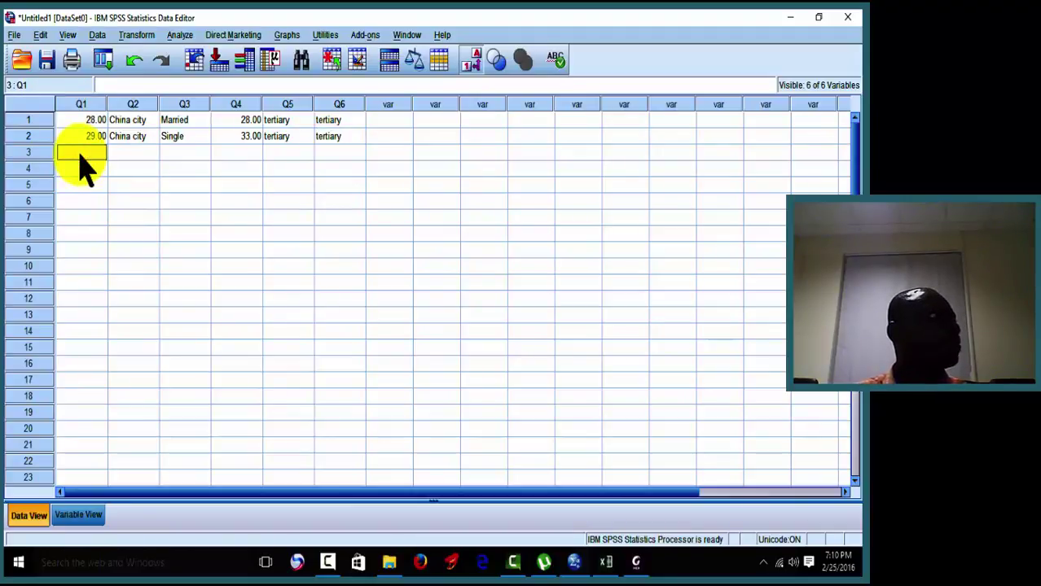
text(33)
key(Tab)
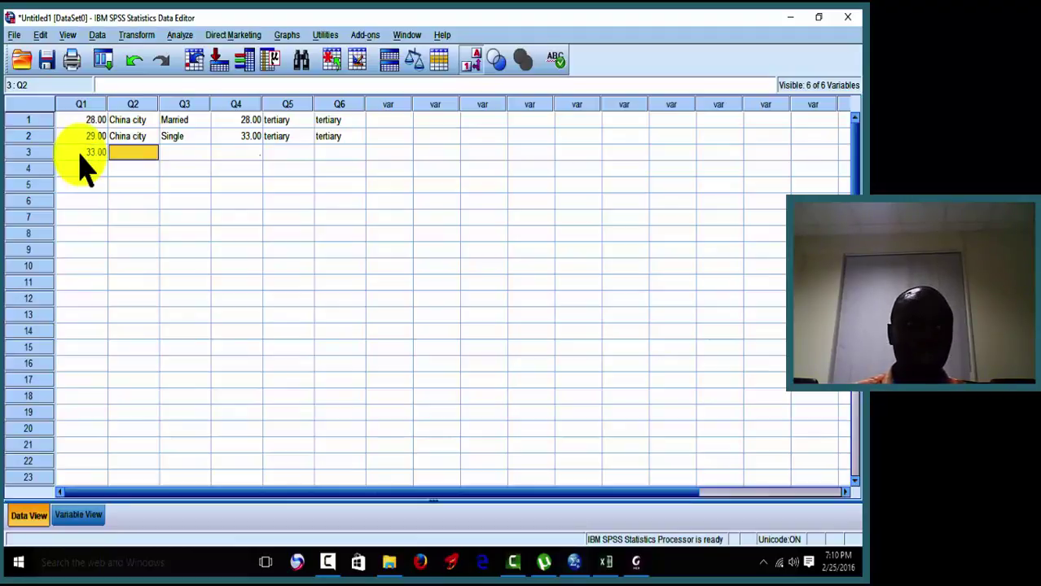
click(139, 152)
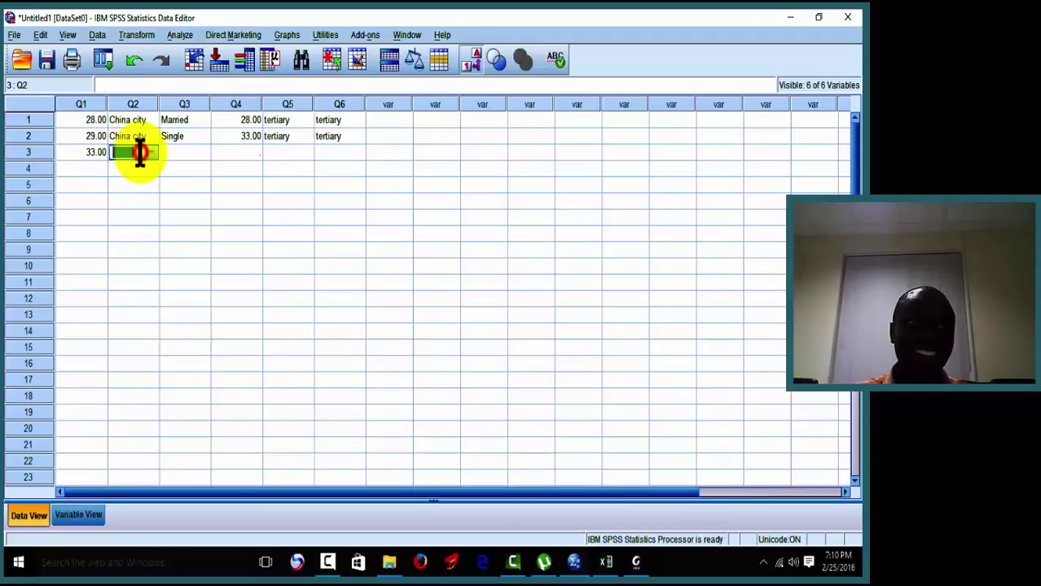
click(153, 152)
click(144, 183)
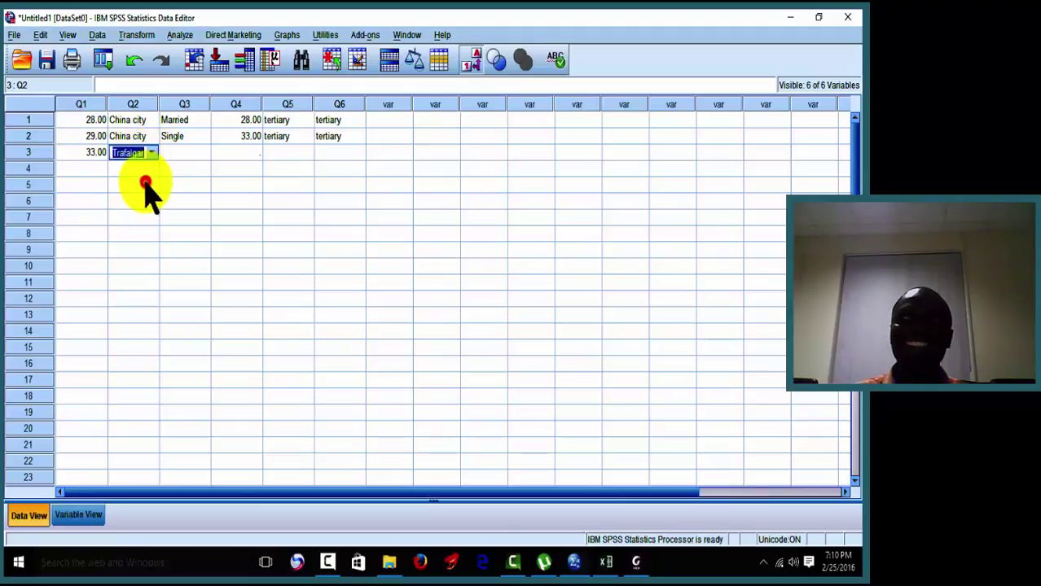
Set the third case's Q3 marital status to Married.
click(175, 157)
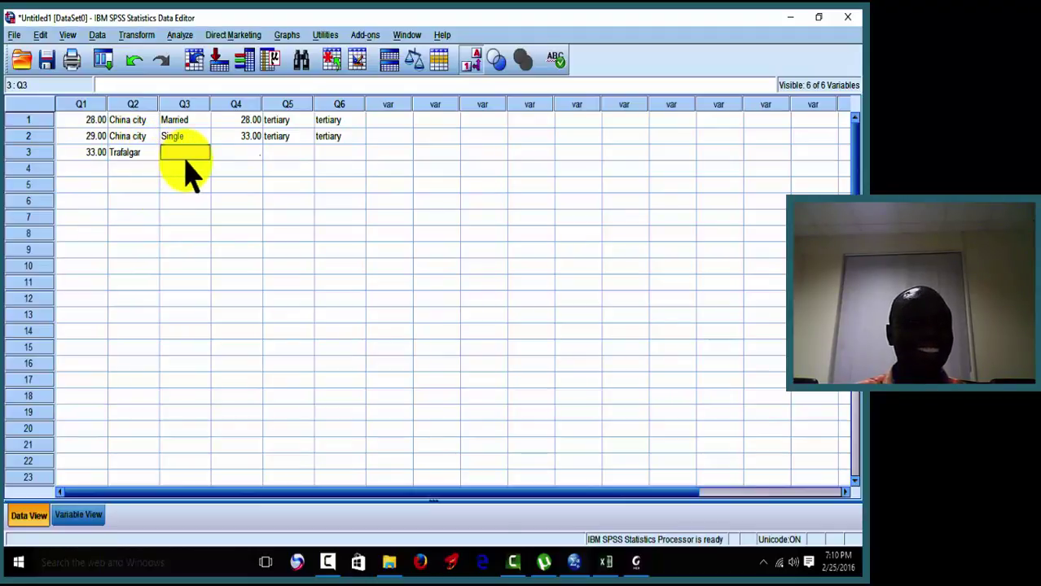
click(204, 155)
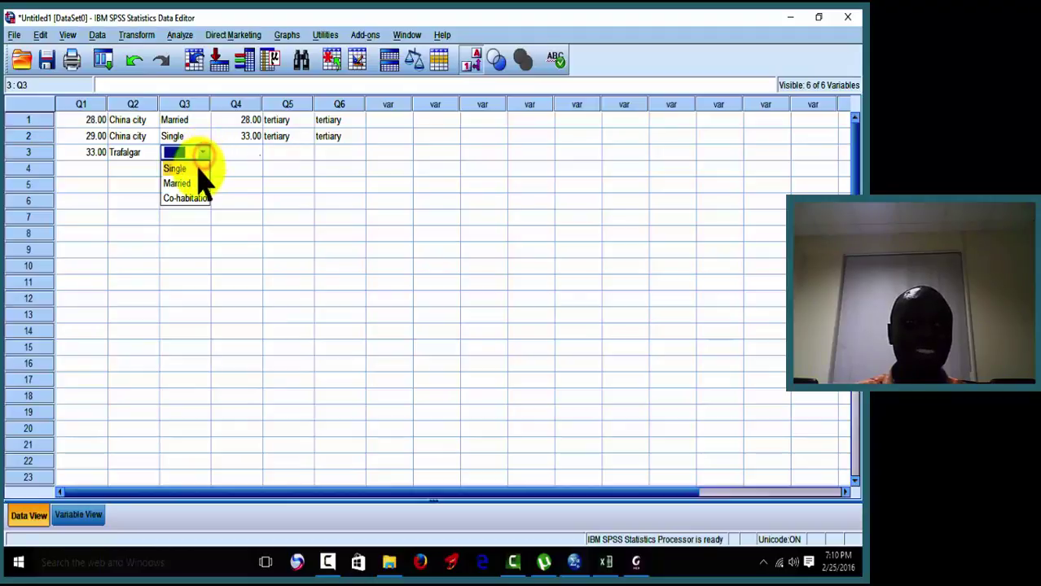
key(Tab)
click(190, 153)
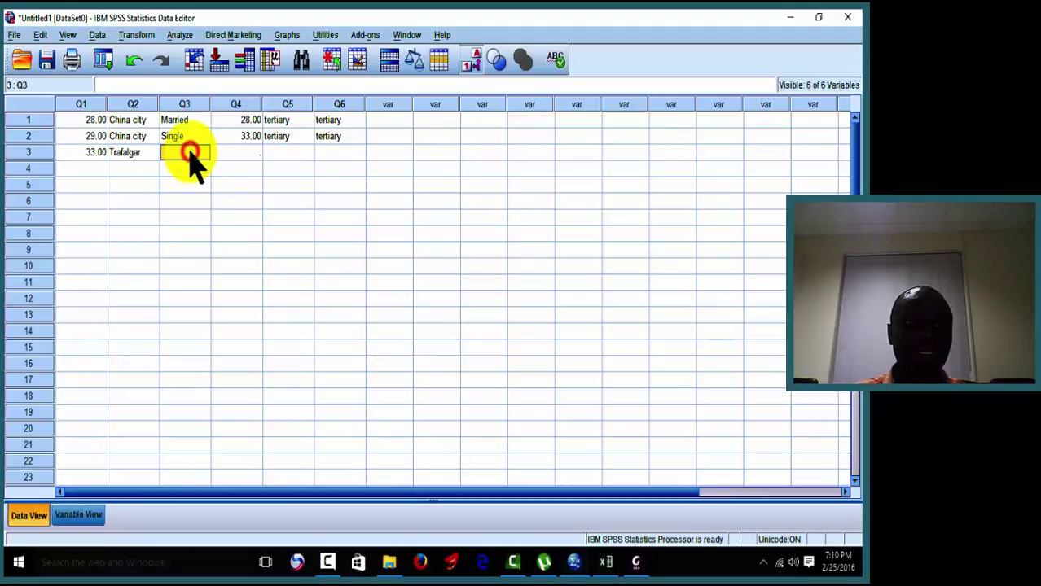
click(205, 151)
click(206, 151)
click(206, 151)
click(205, 152)
click(189, 183)
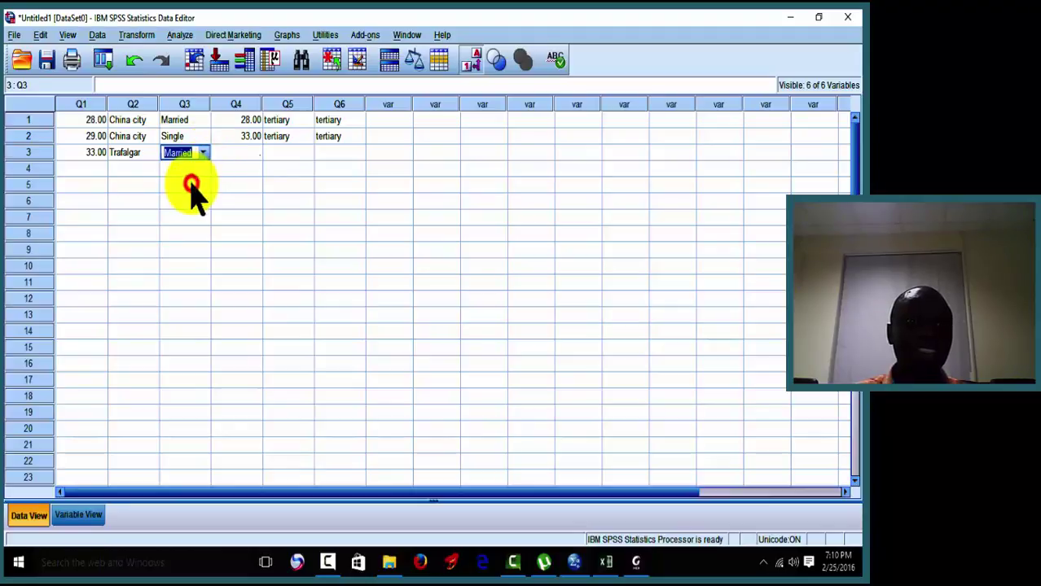
key(Tab)
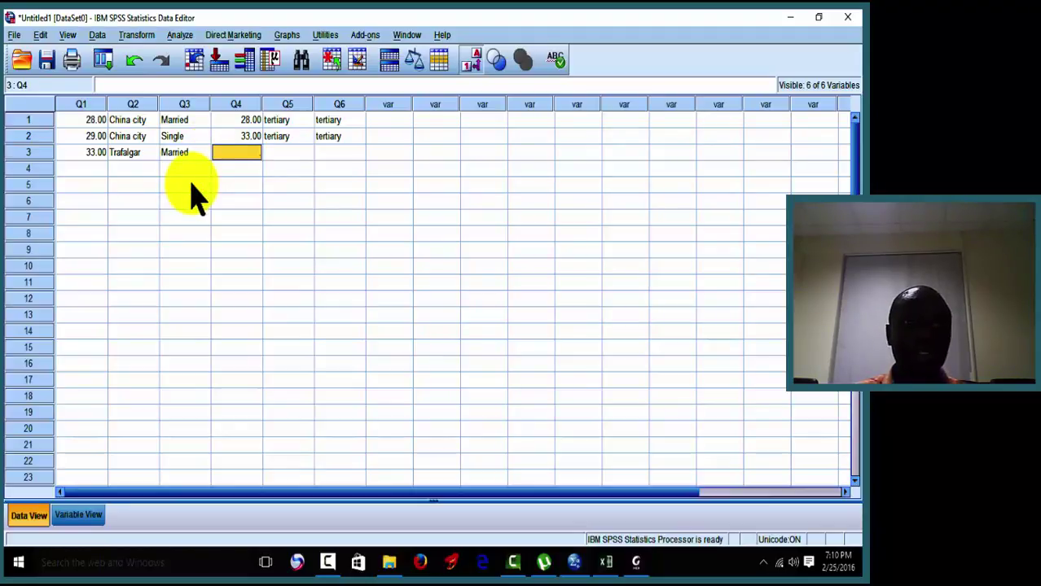
Enter 25 for the third case's Q4 and set its Q5 to secondary.
text(25)
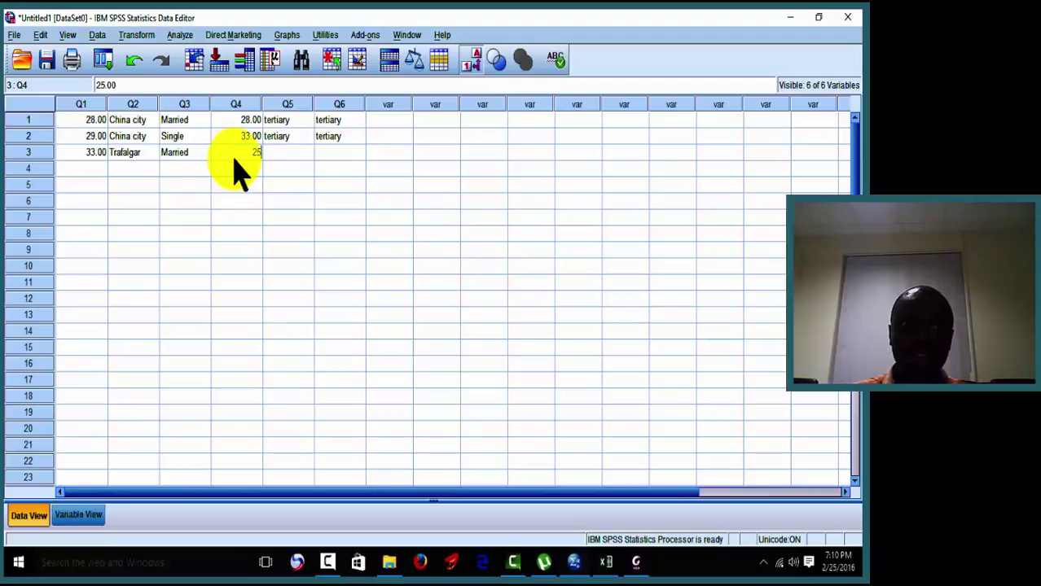
key(Tab)
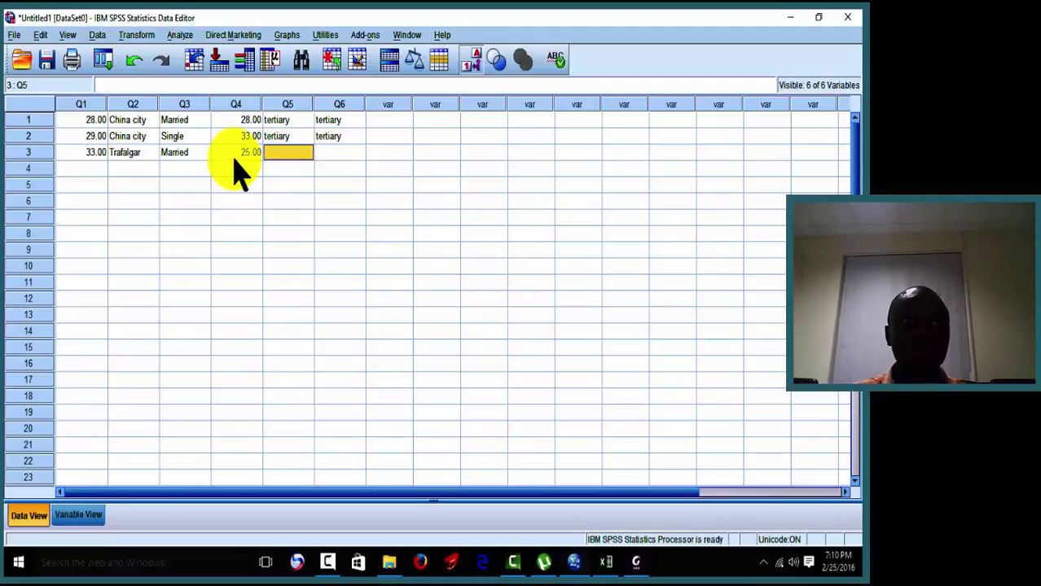
double_click(309, 153)
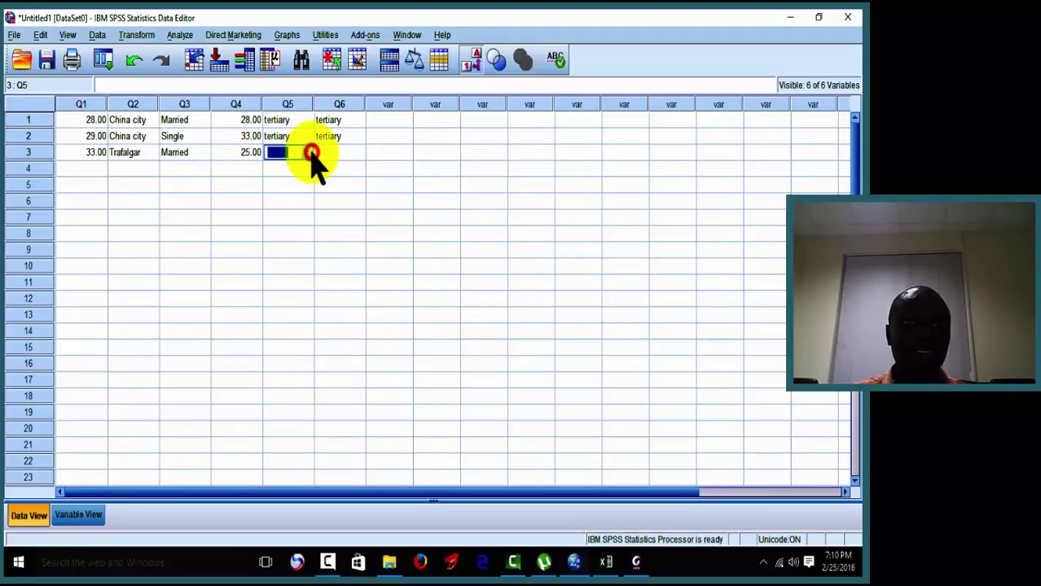
click(304, 156)
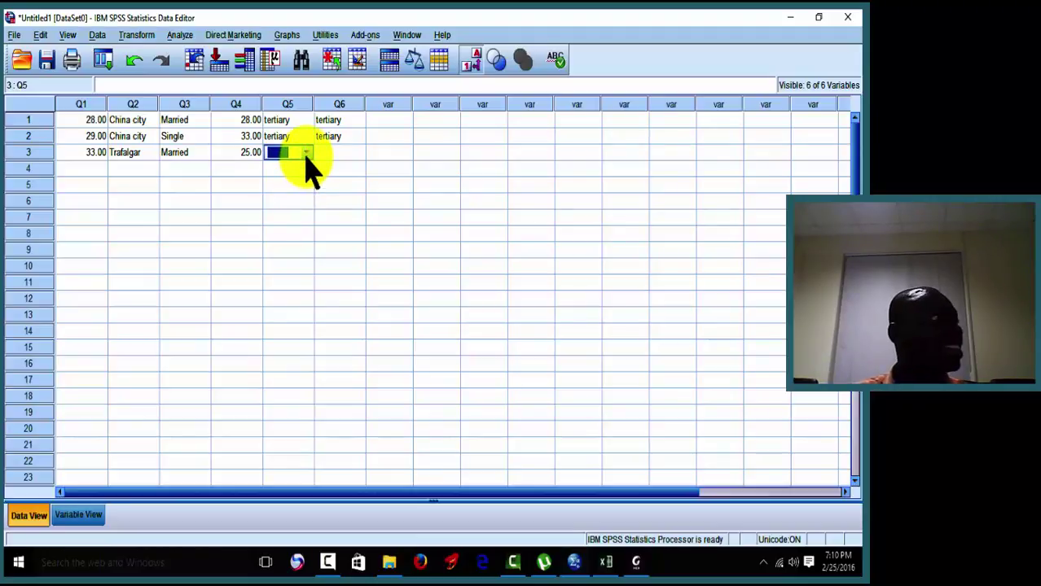
click(307, 155)
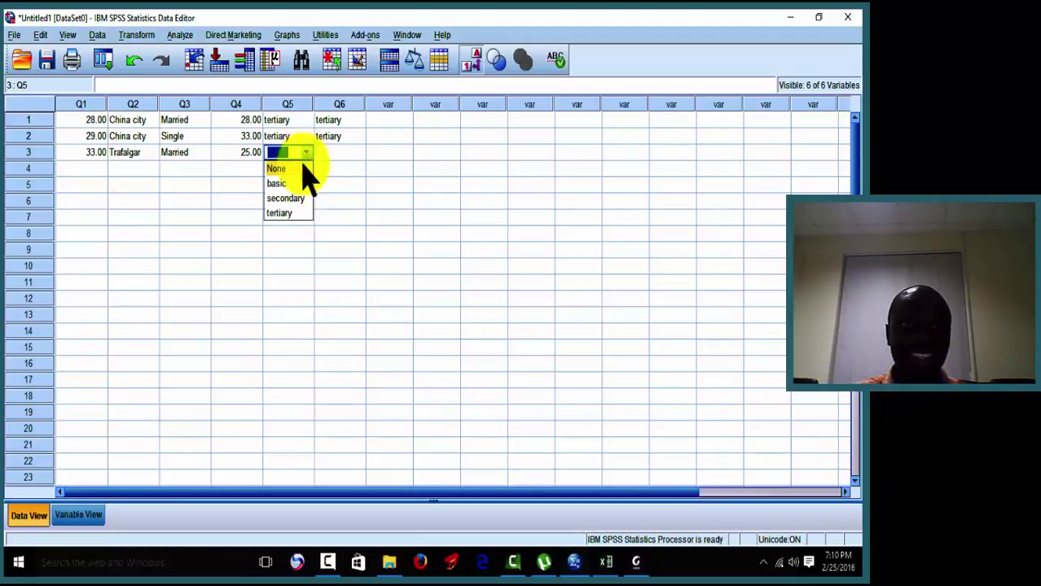
click(293, 199)
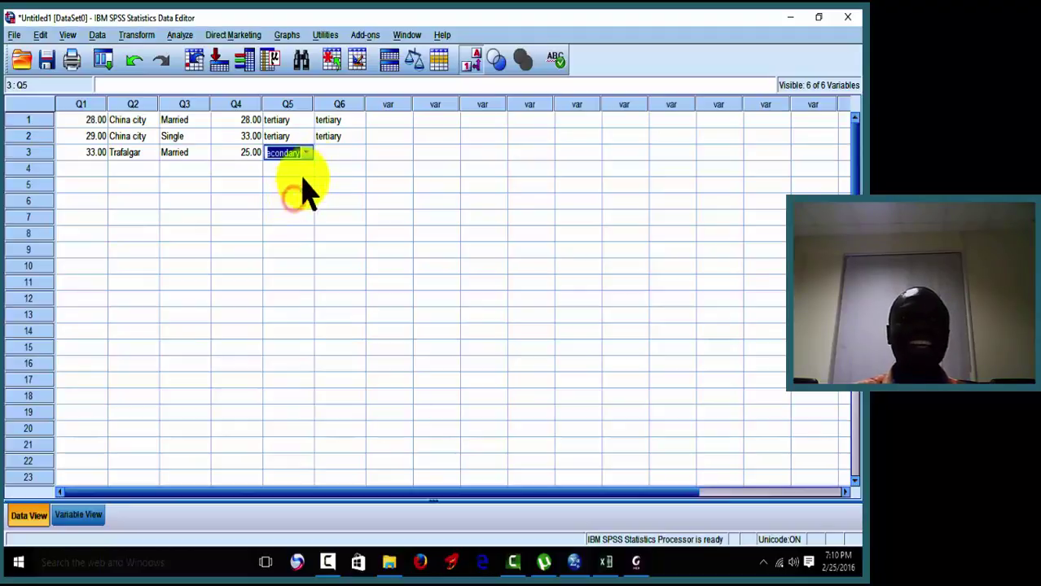
Set the third case's Q6 to secondary.
click(337, 154)
click(363, 152)
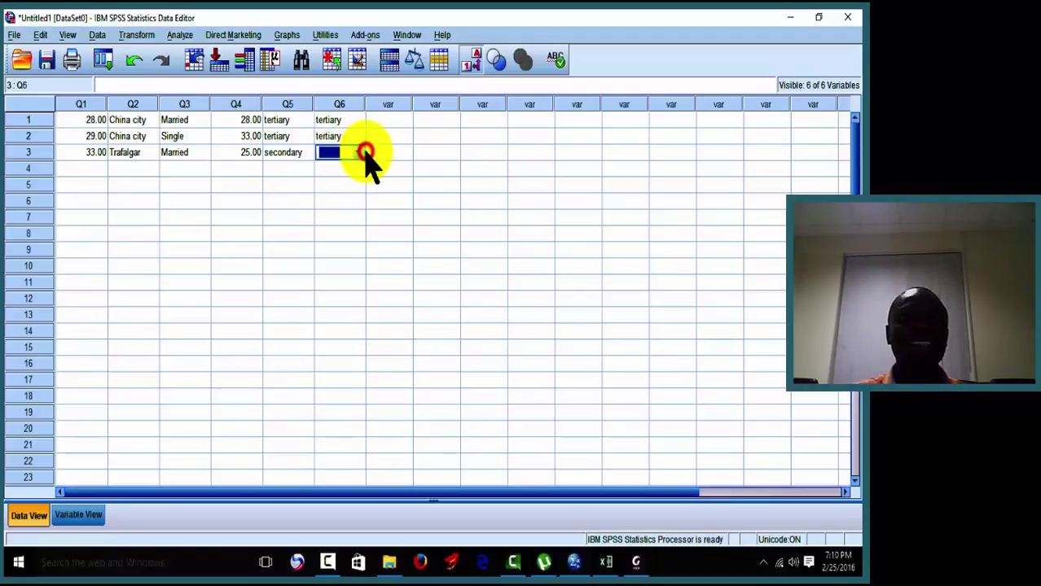
click(360, 153)
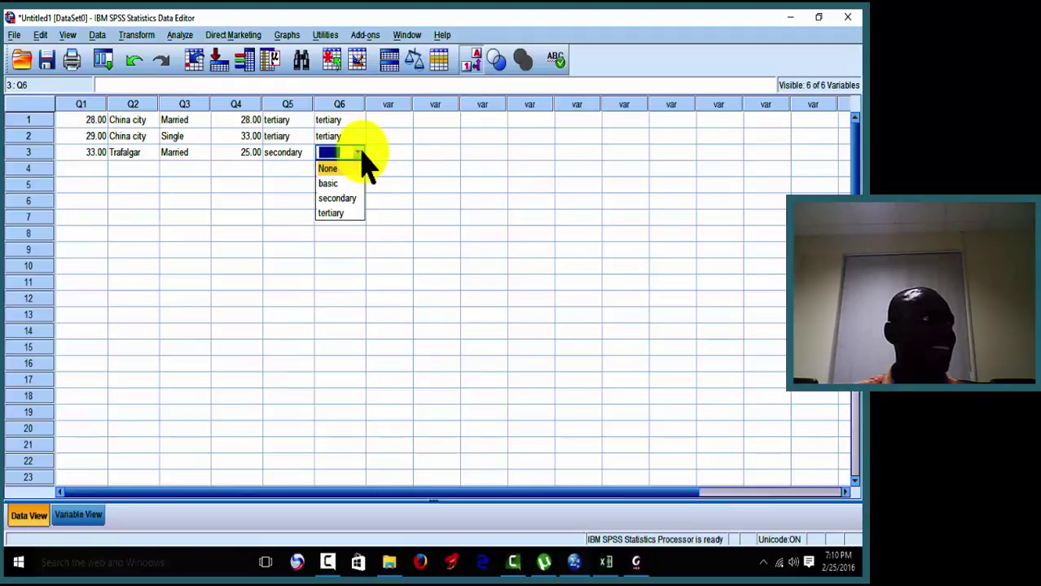
click(342, 199)
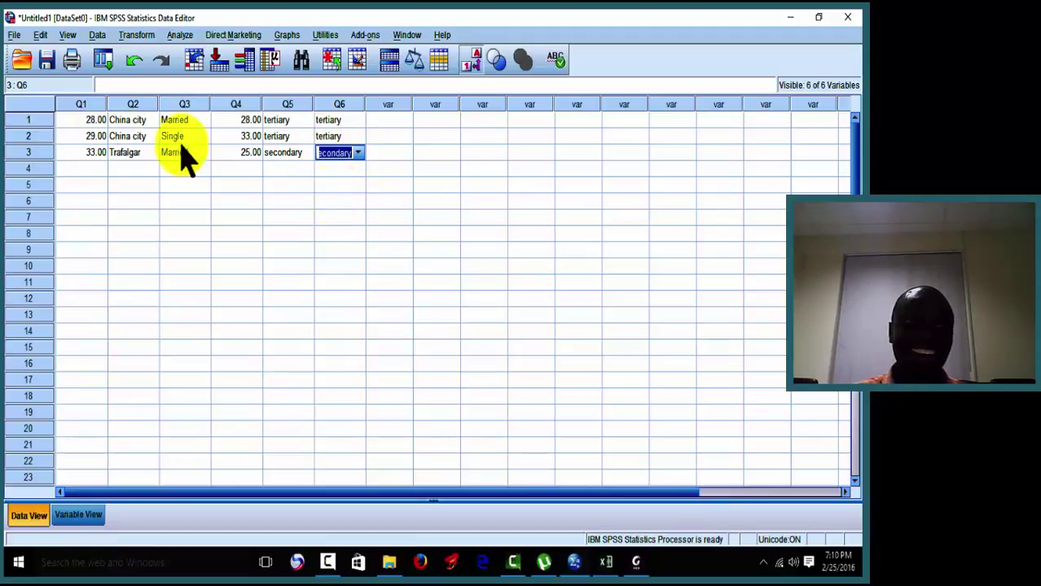
Start the fourth case with 30 for Q1 and Lokoe for Q2.
click(84, 169)
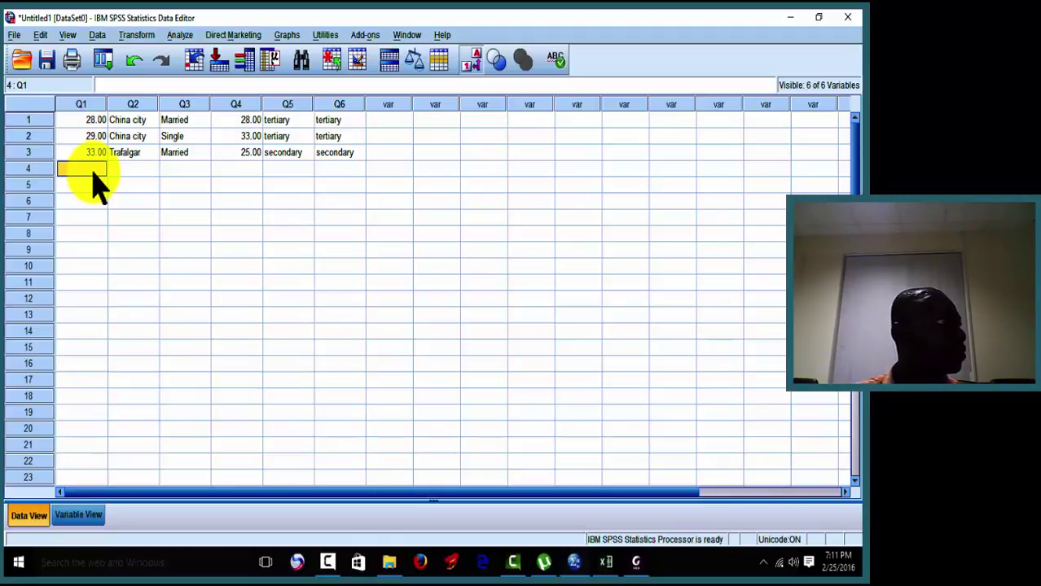
text(30)
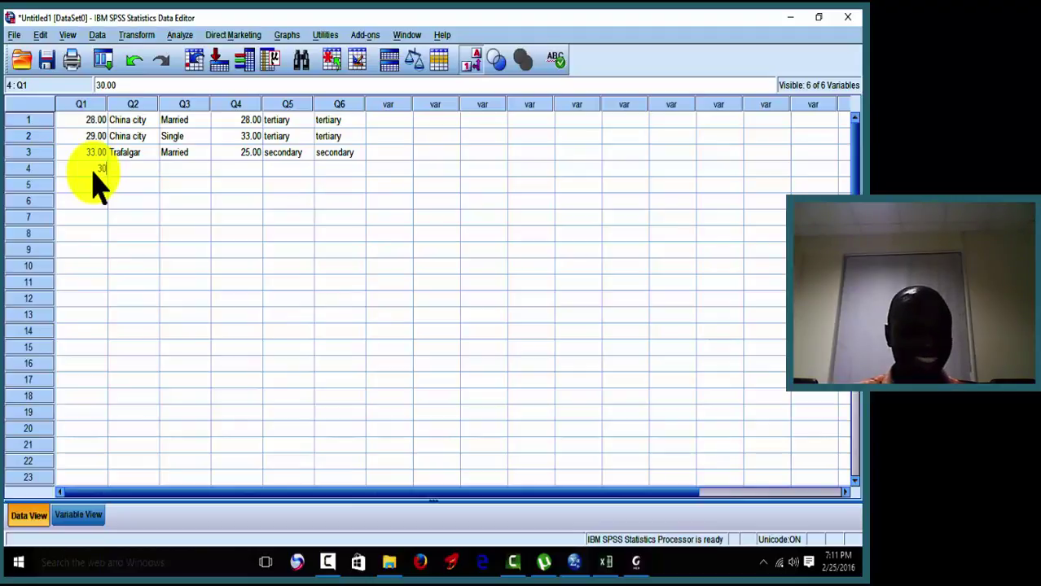
key(Tab)
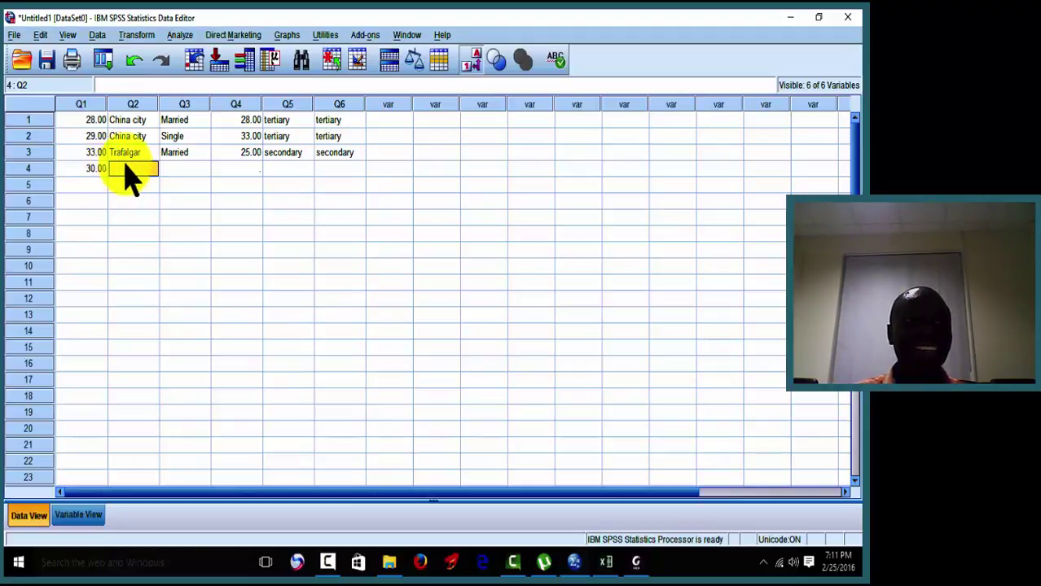
click(151, 170)
click(153, 170)
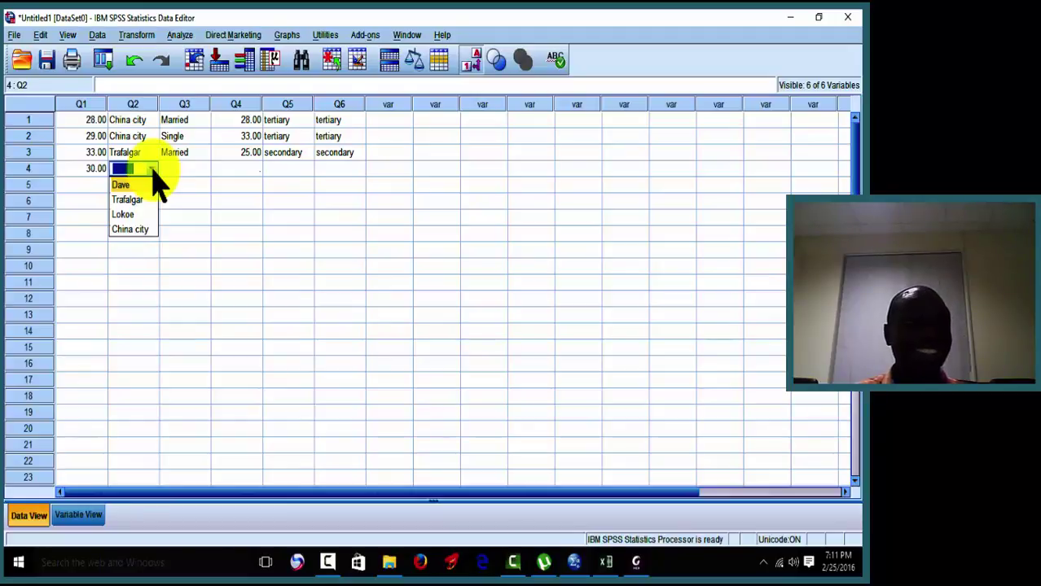
click(135, 215)
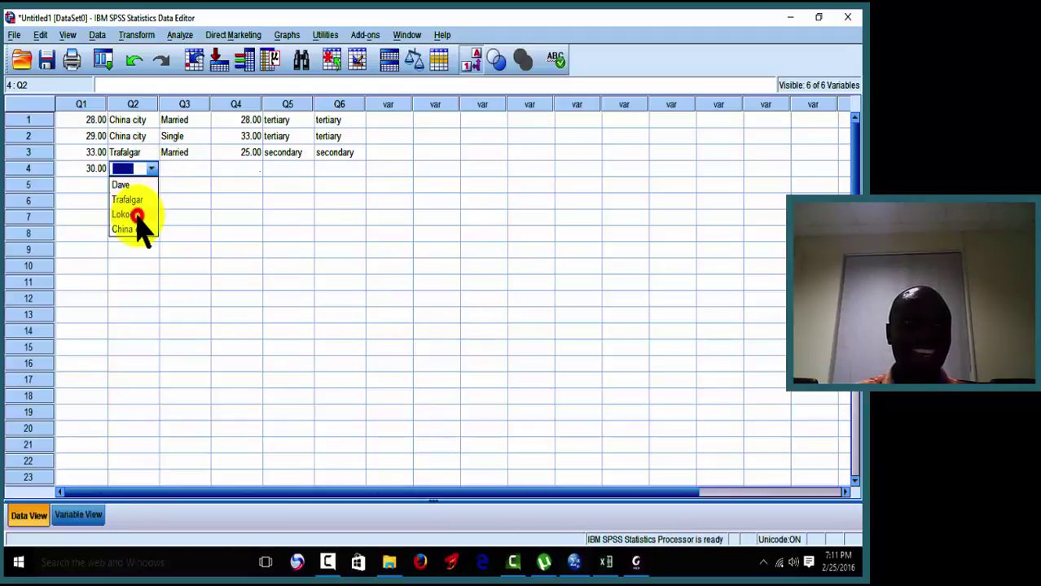
key(Tab)
Set the fourth case's Q3 marital status to Co-habitation.
click(205, 170)
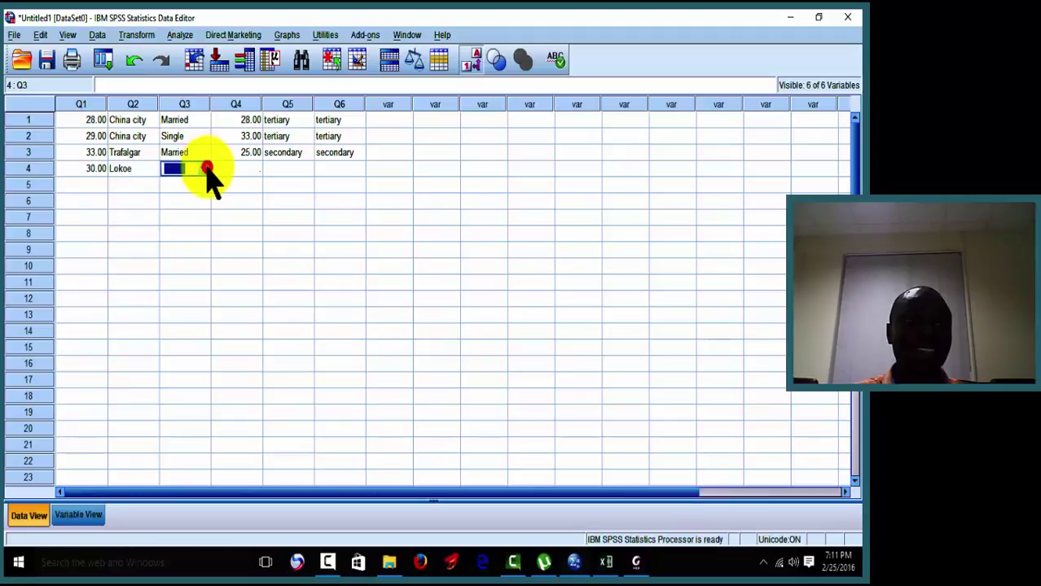
click(206, 170)
click(190, 215)
key(Tab)
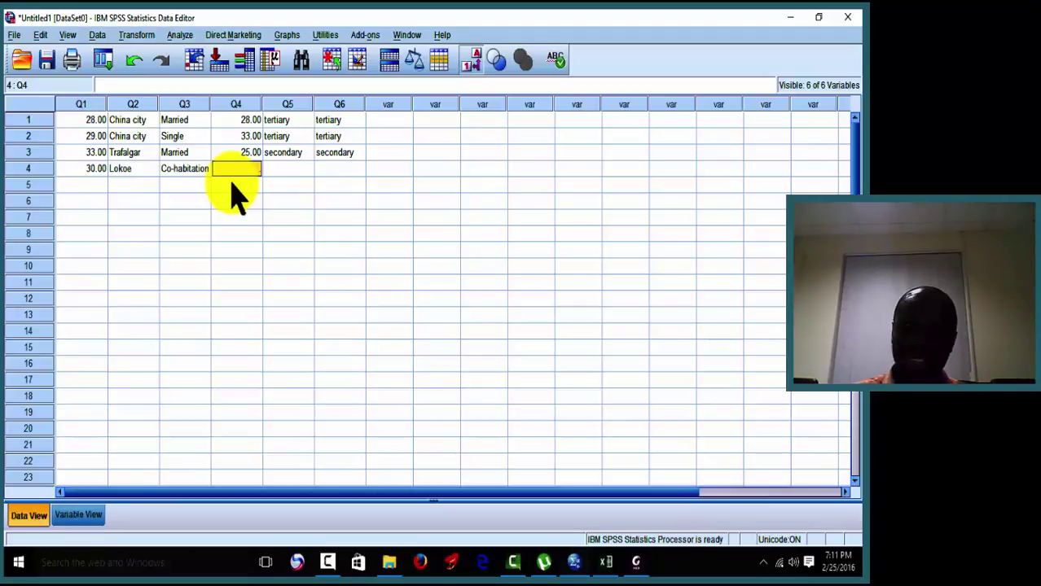
Enter 27 for the fourth case's Q4 and set its Q5 to tertiary.
text(2)
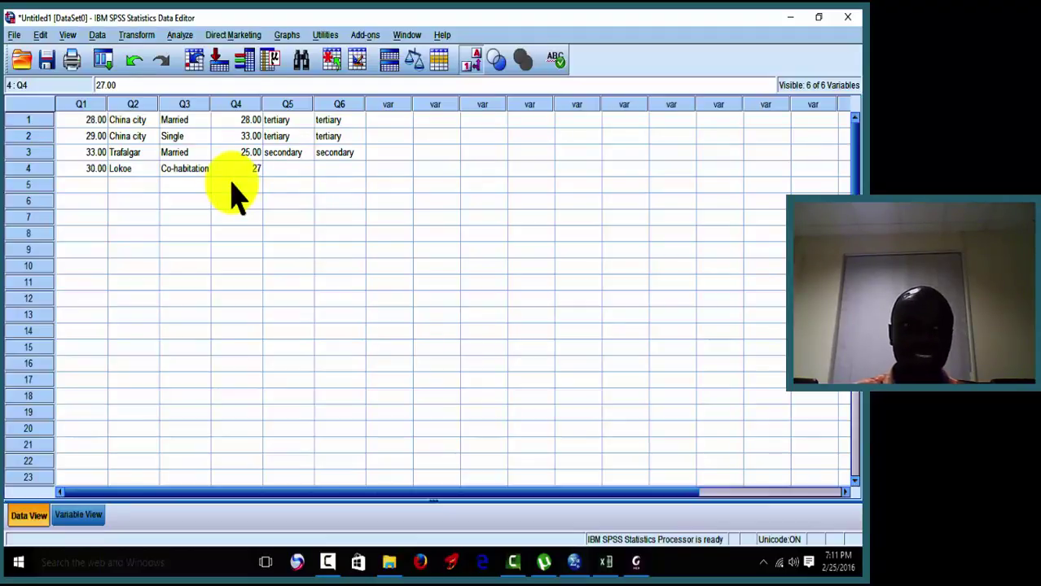
text(7)
key(Tab)
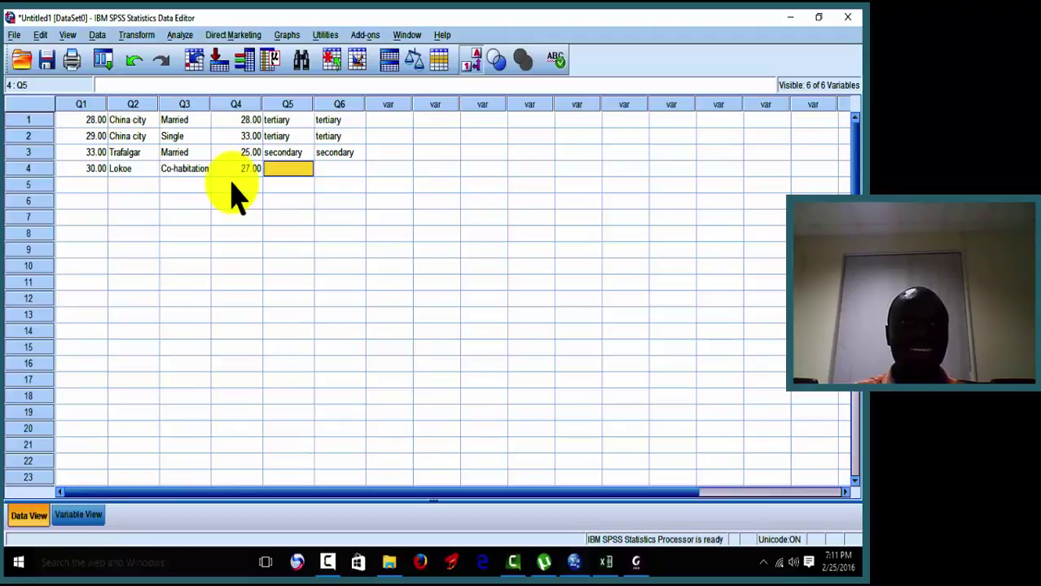
click(306, 170)
click(307, 169)
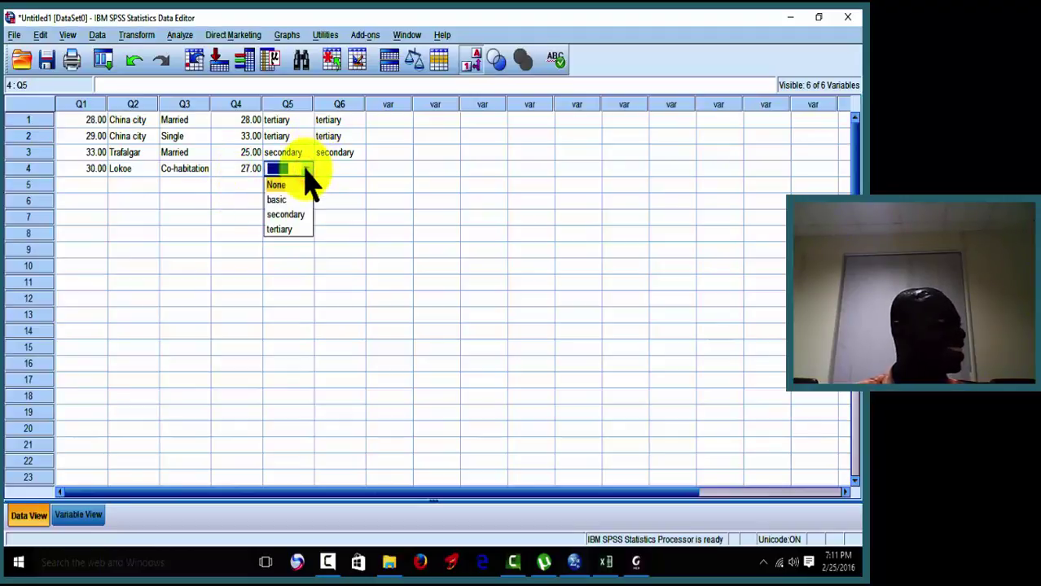
click(290, 231)
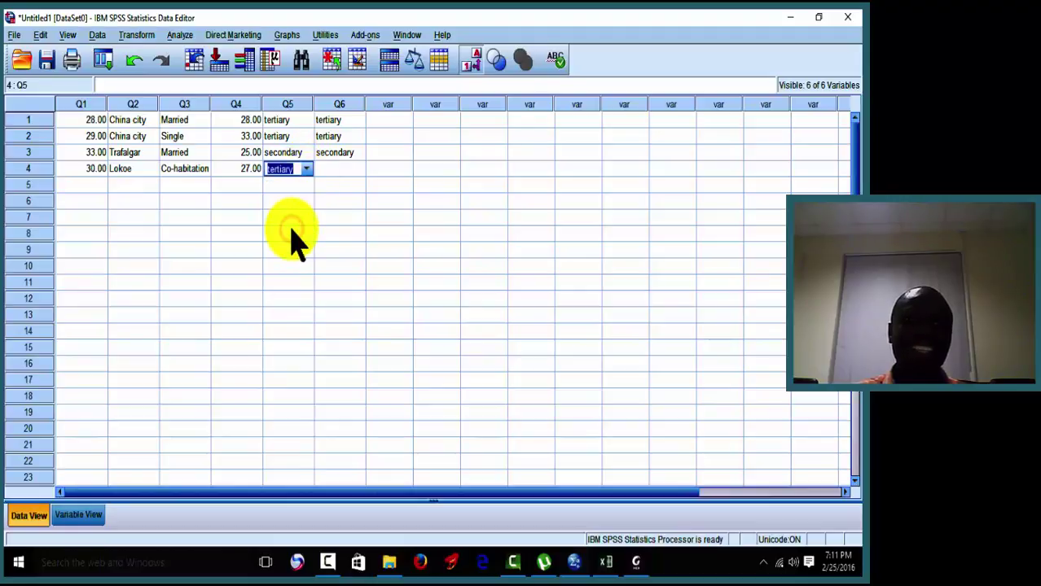
Set the fourth case's Q6 to basic.
click(358, 169)
click(360, 171)
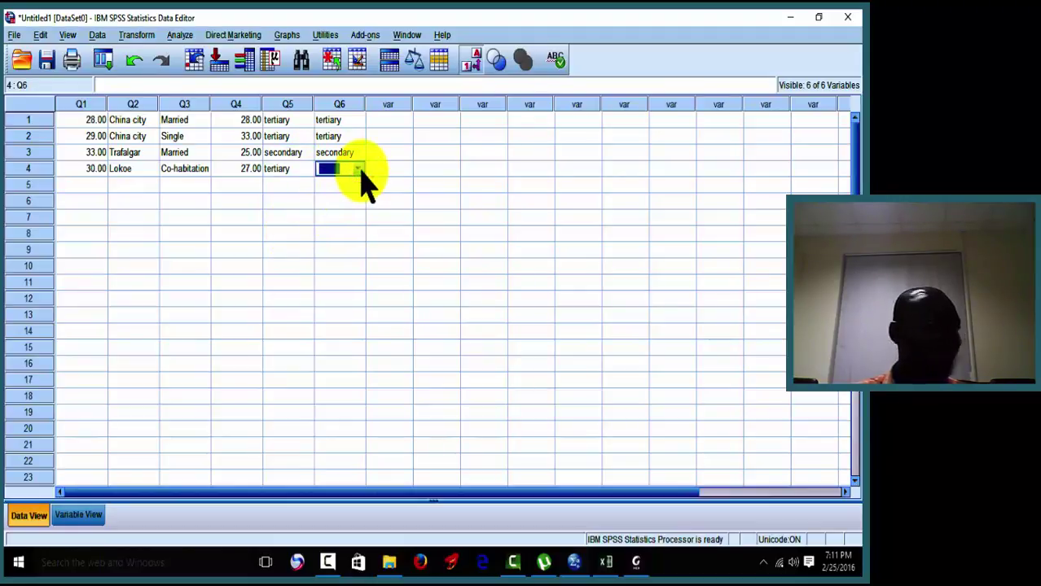
click(358, 169)
click(344, 201)
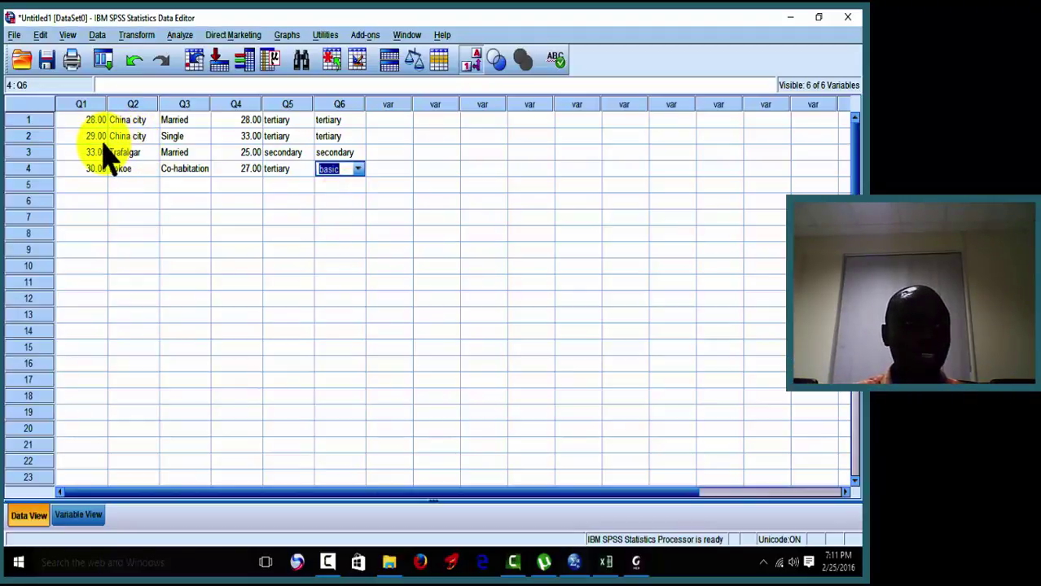
click(101, 138)
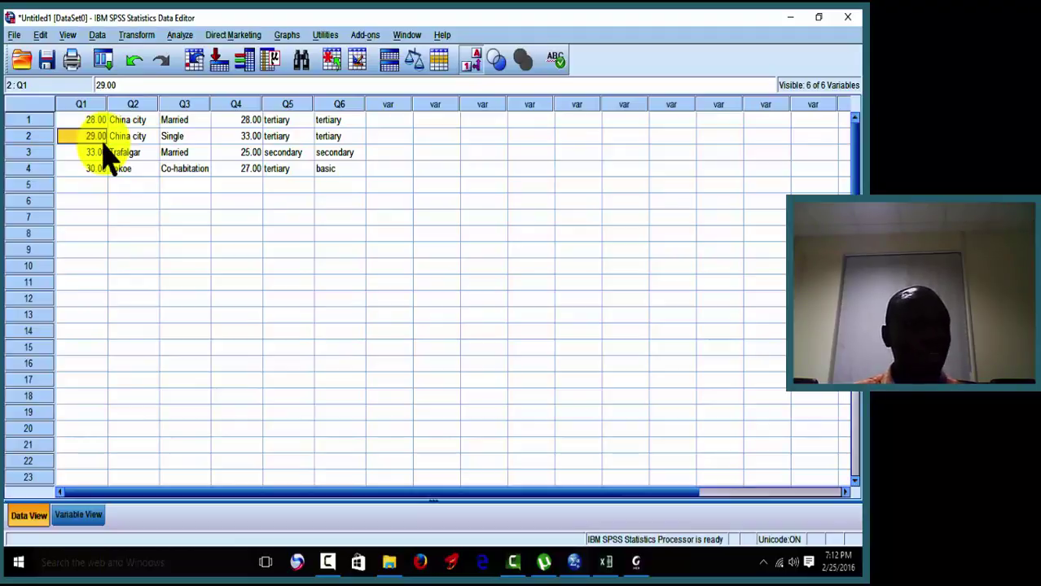
Set the number of decimals for the Q1 Age variable to 0 in the variable definitions.
click(79, 516)
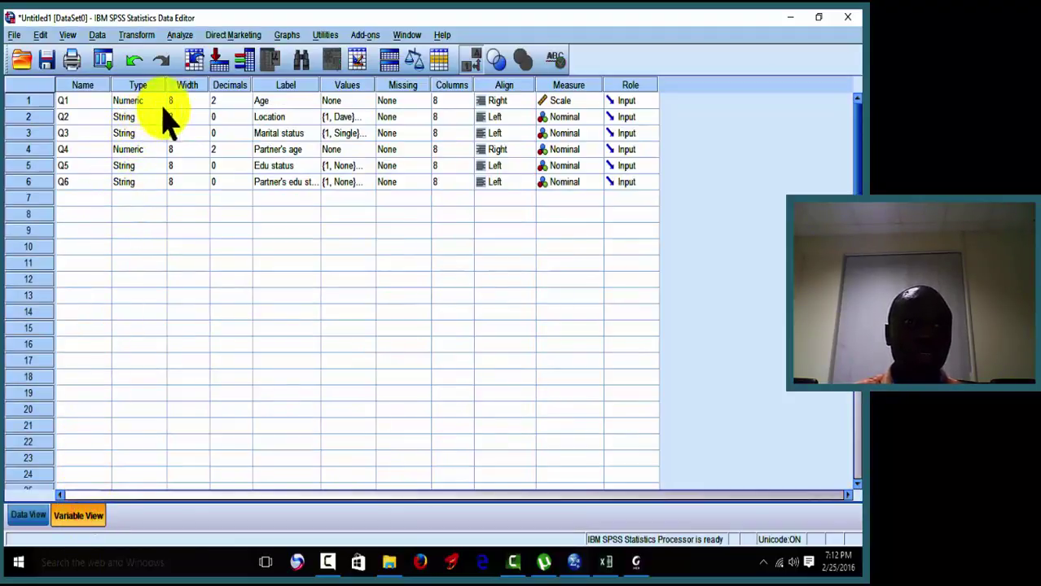
click(222, 102)
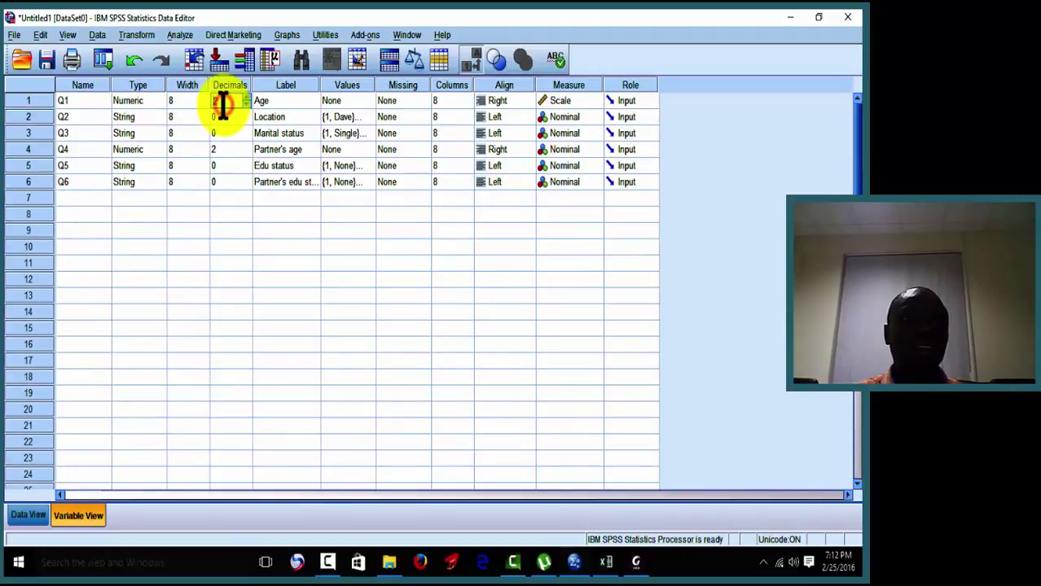
click(247, 105)
click(247, 105)
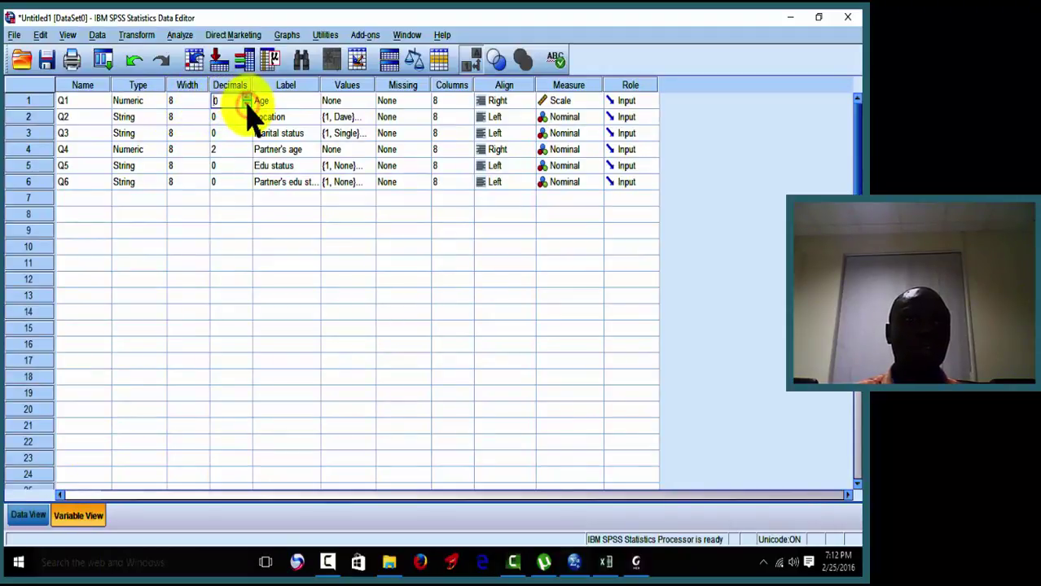
Set the decimals of the Q4 Partner's age variable to 0 and return to the case data.
click(243, 150)
click(247, 147)
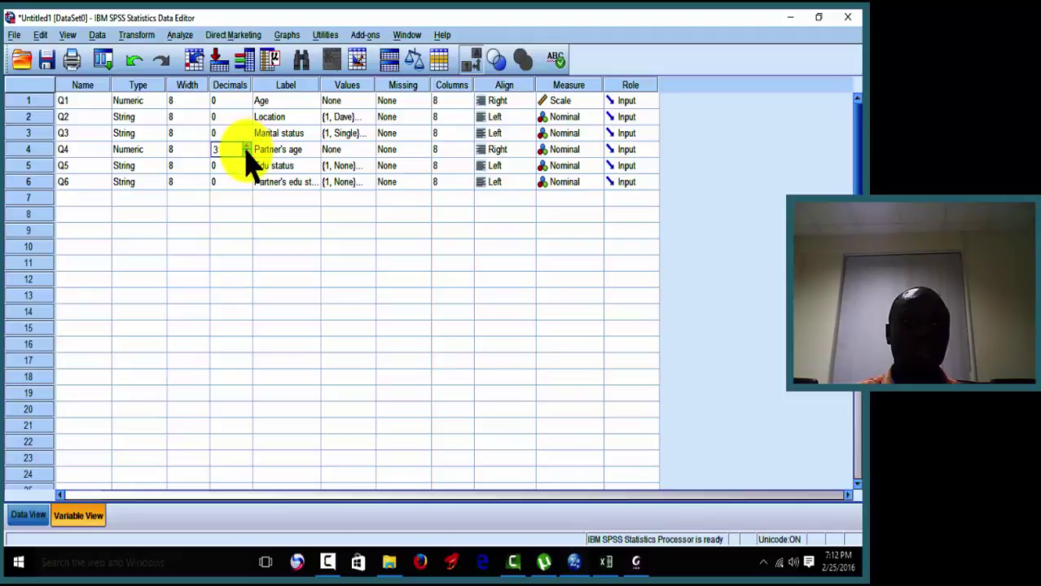
click(248, 154)
click(248, 154)
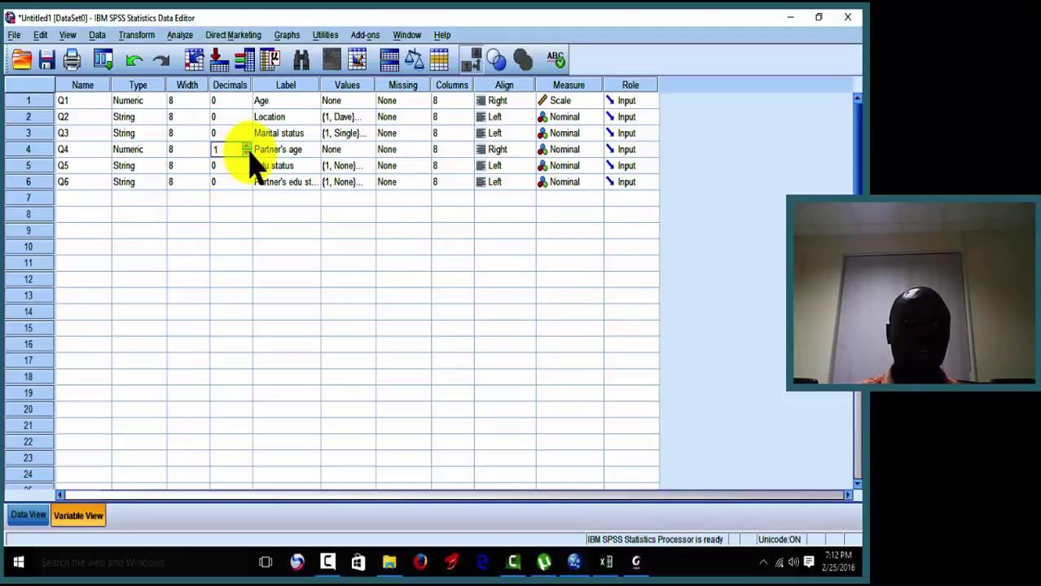
click(248, 154)
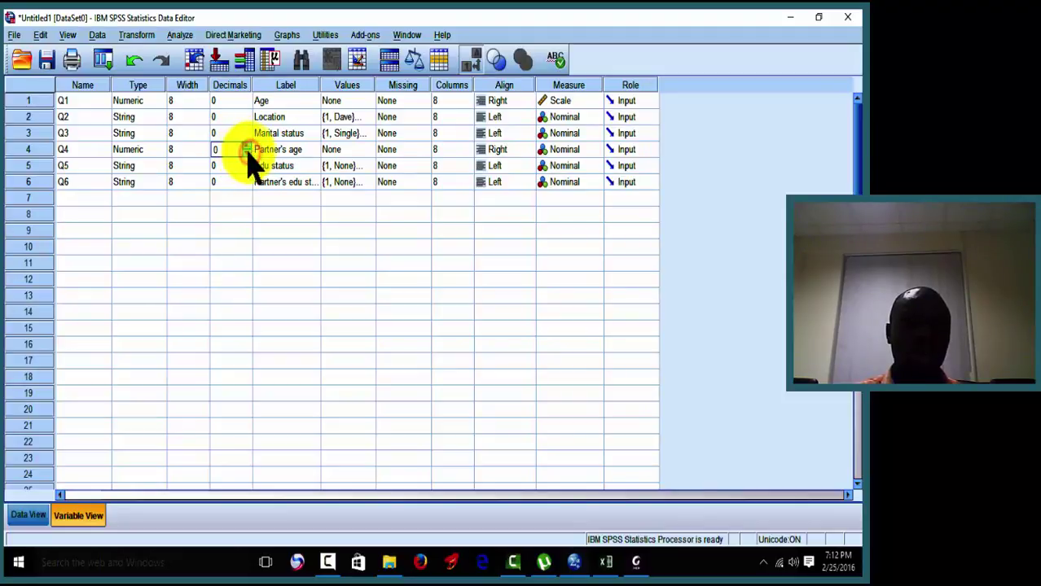
click(29, 516)
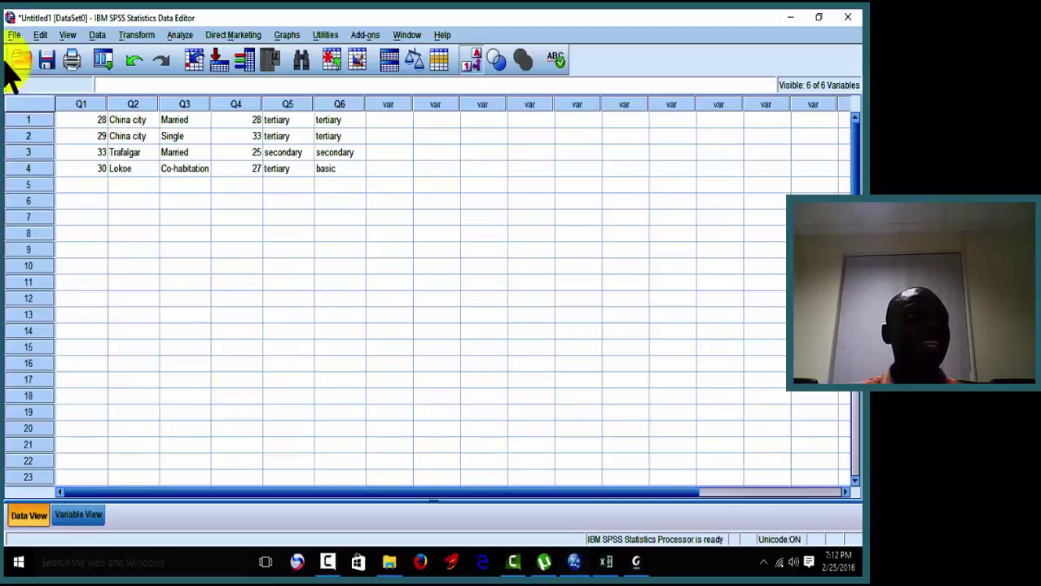
click(15, 36)
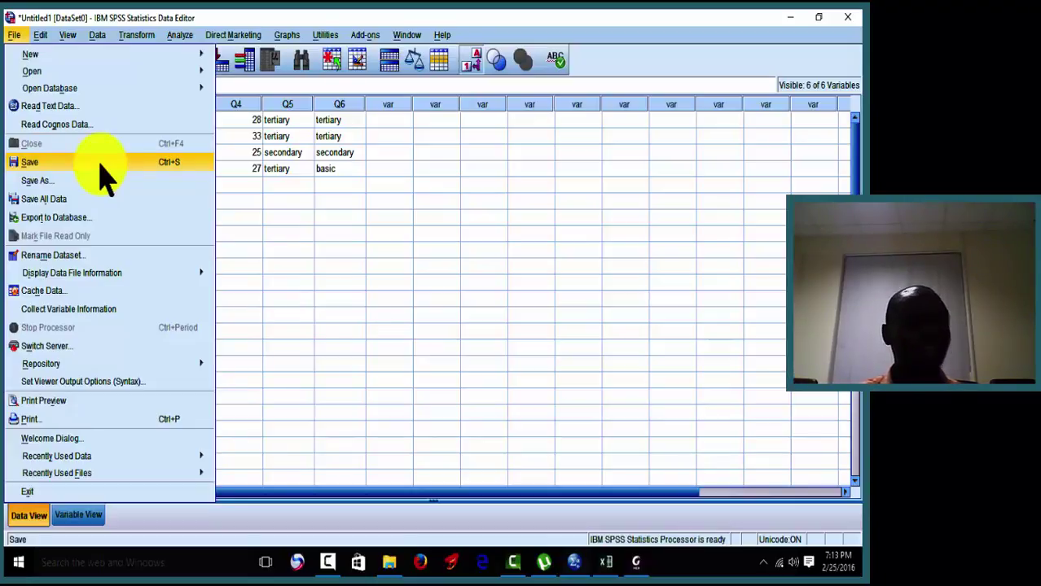
click(331, 189)
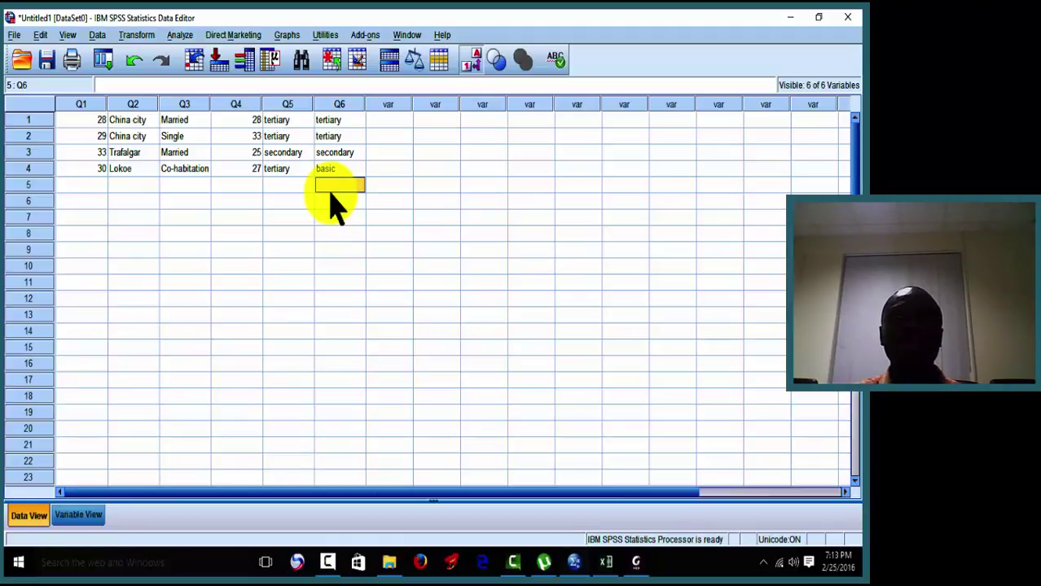
Switch to the Total DATA workbook in Excel, open Sheet3, and compare its column headers with the variable definitions in SPSS.
click(606, 562)
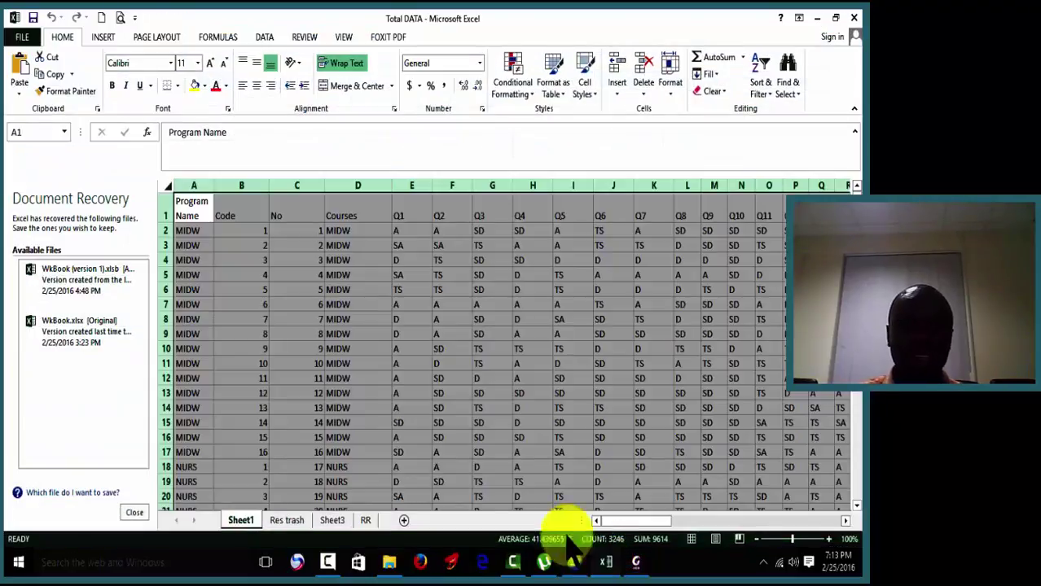
click(332, 521)
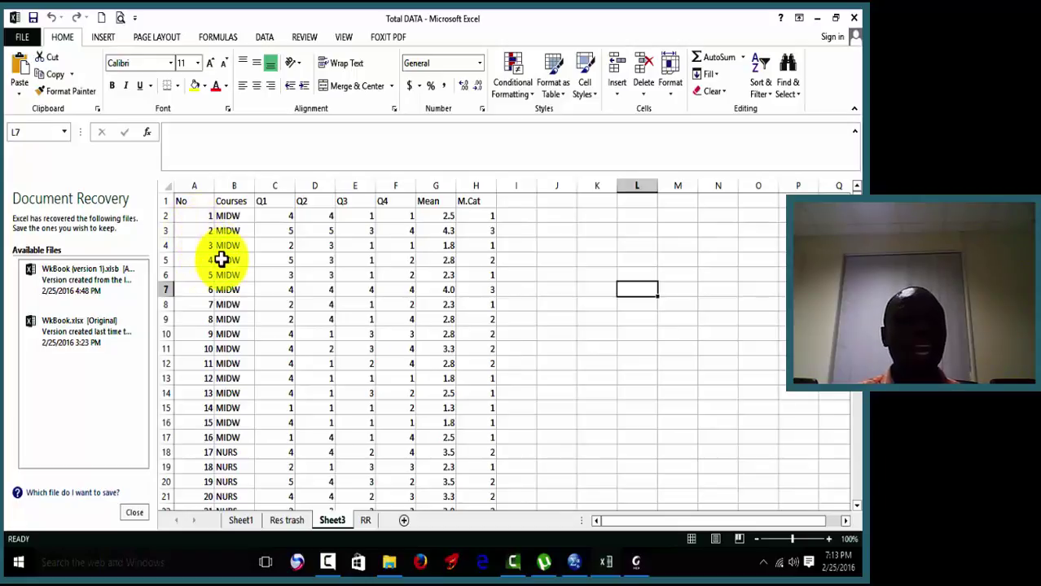
click(574, 561)
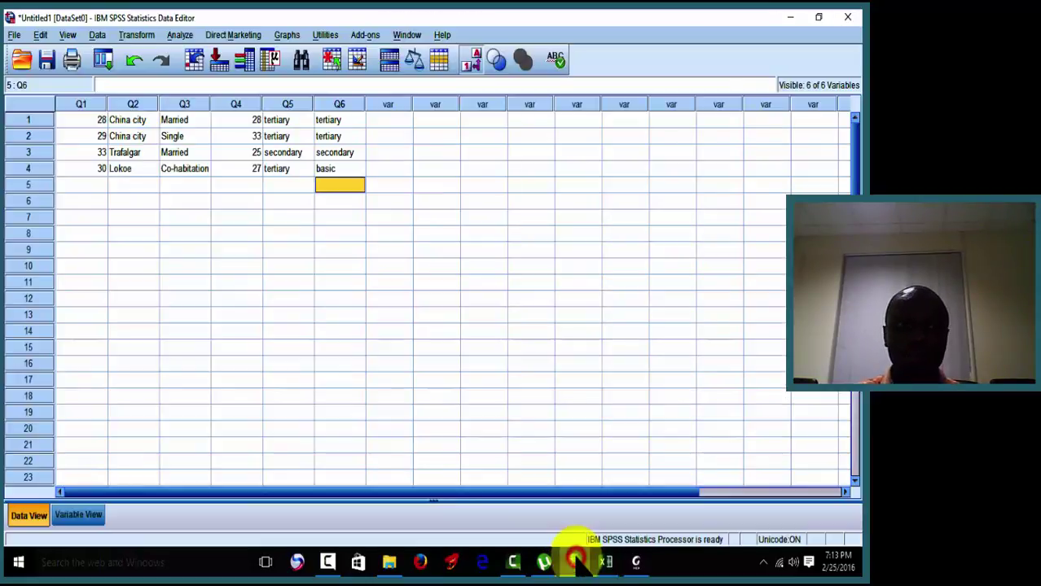
click(85, 515)
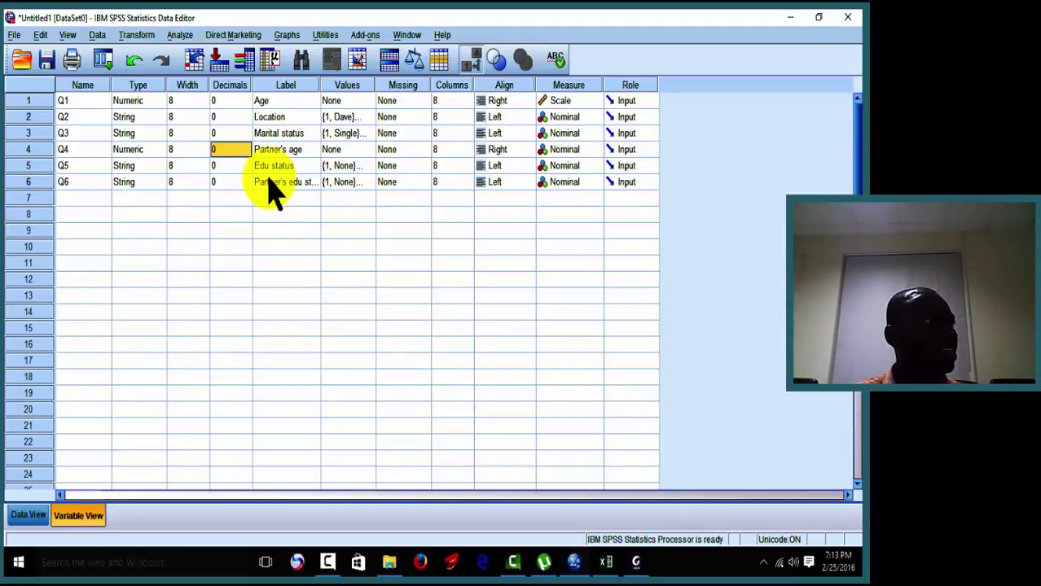
click(608, 542)
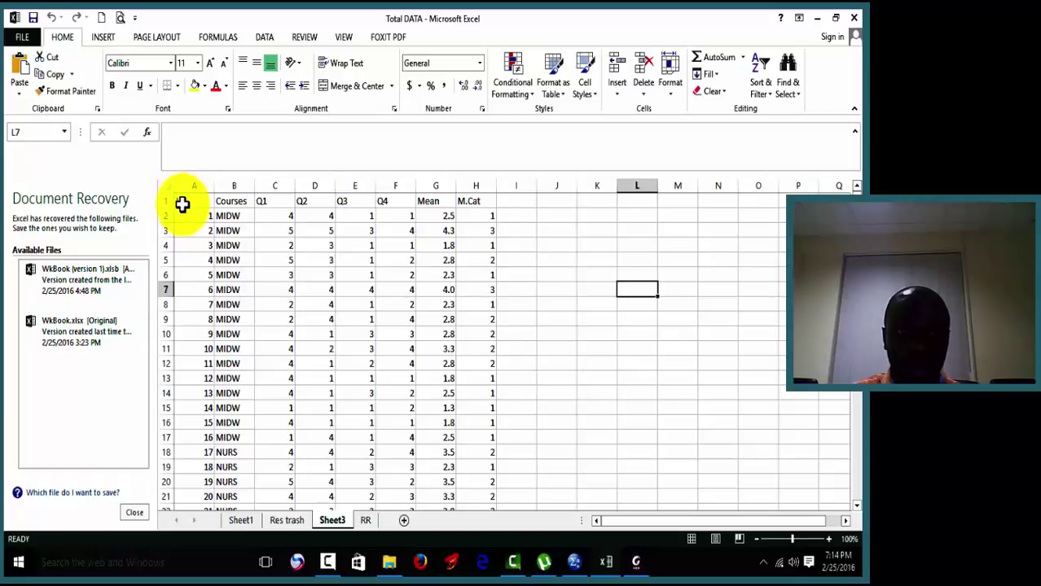
click(574, 562)
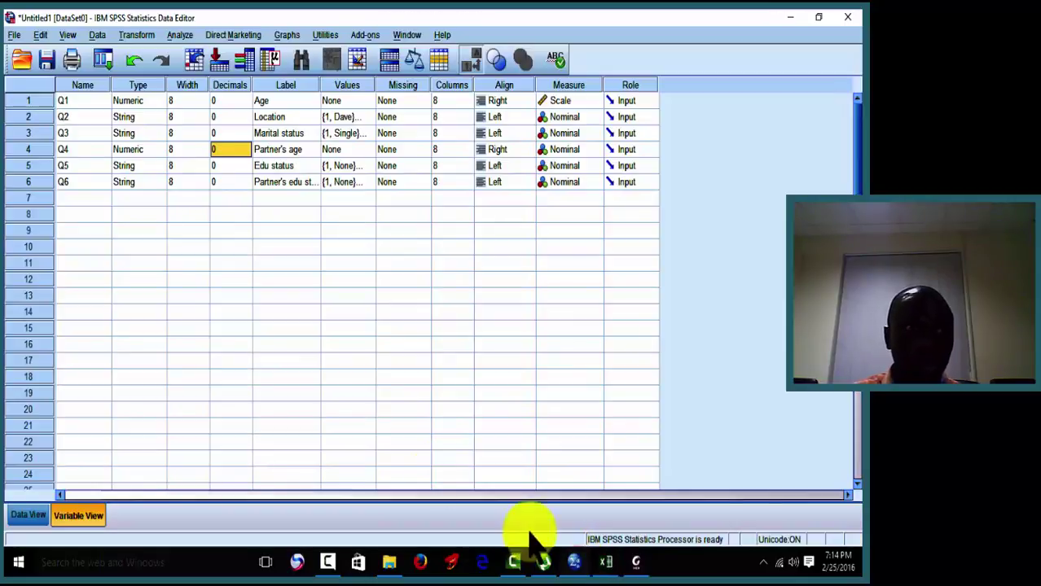
click(72, 116)
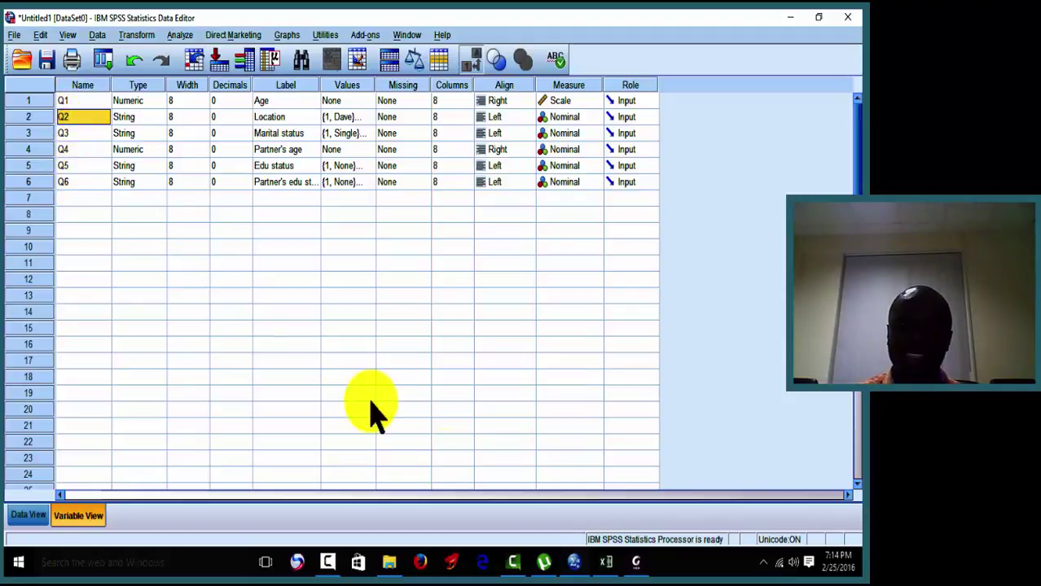
In Excel, copy the Sheet3 header row from No to M.Cat and paste it transposed into column M starting at M2.
click(604, 562)
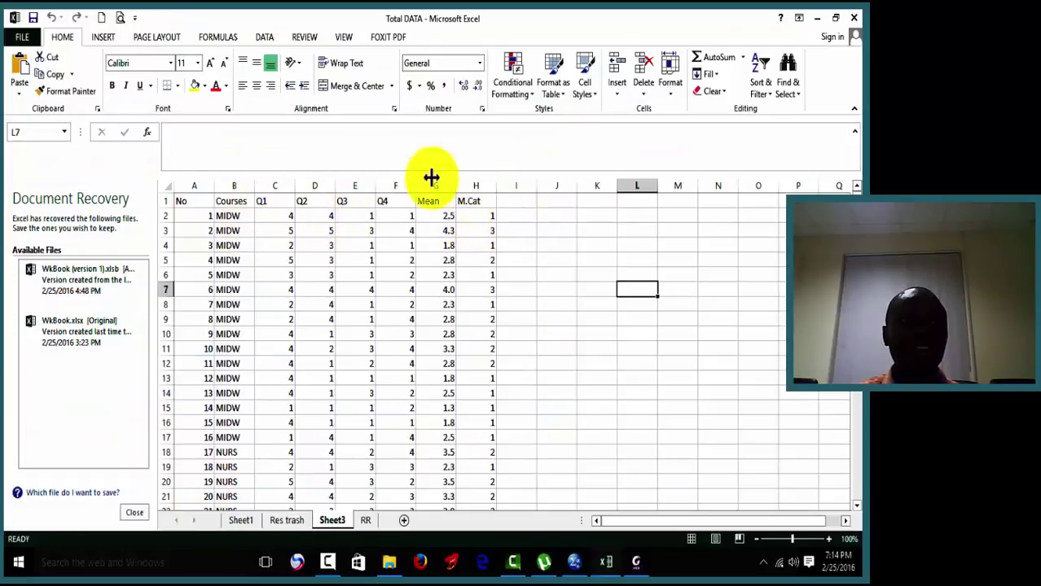
drag(182, 198, 477, 208)
key(ctrl+c)
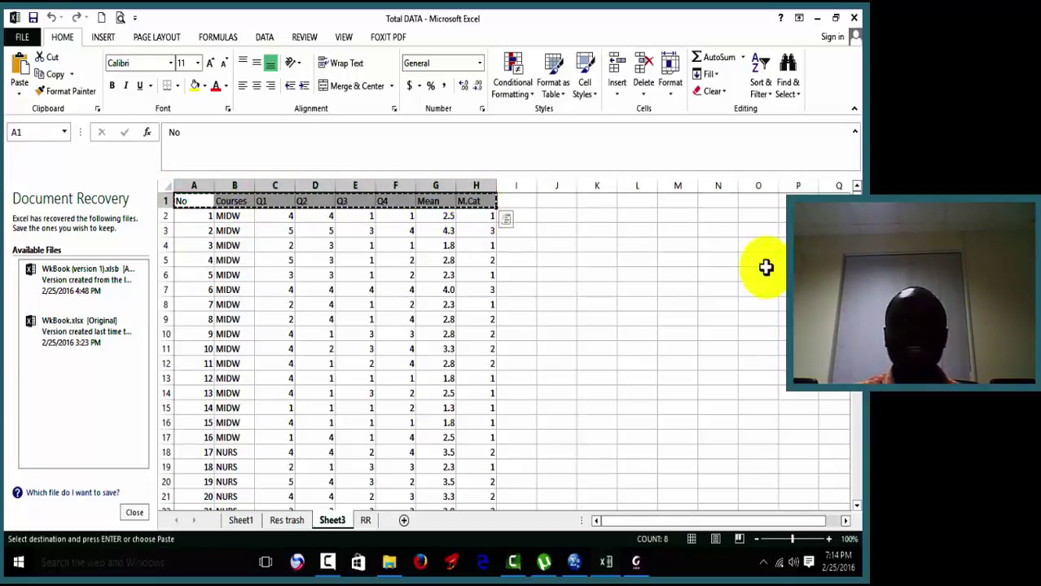
click(659, 218)
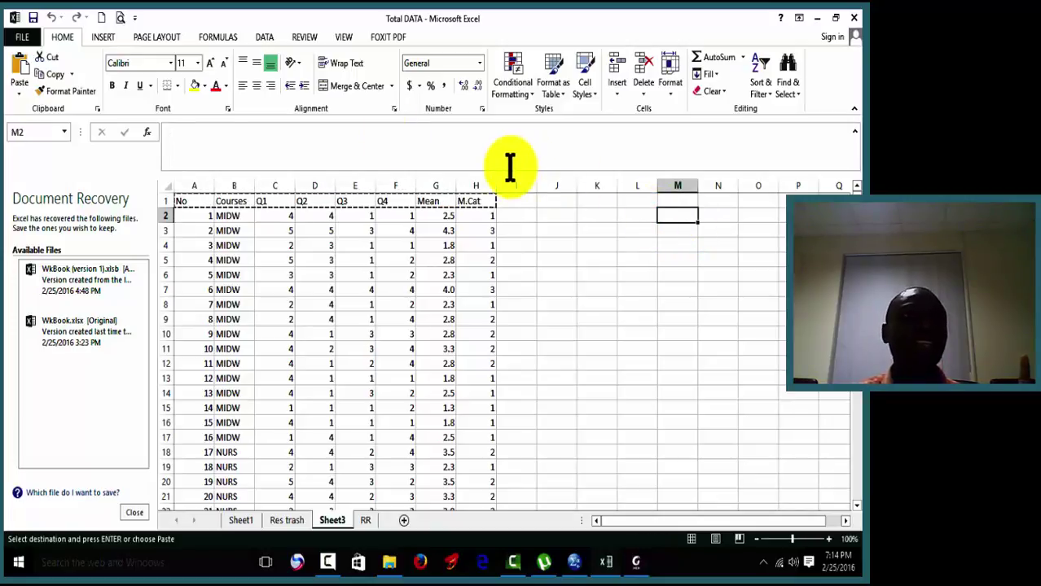
click(16, 96)
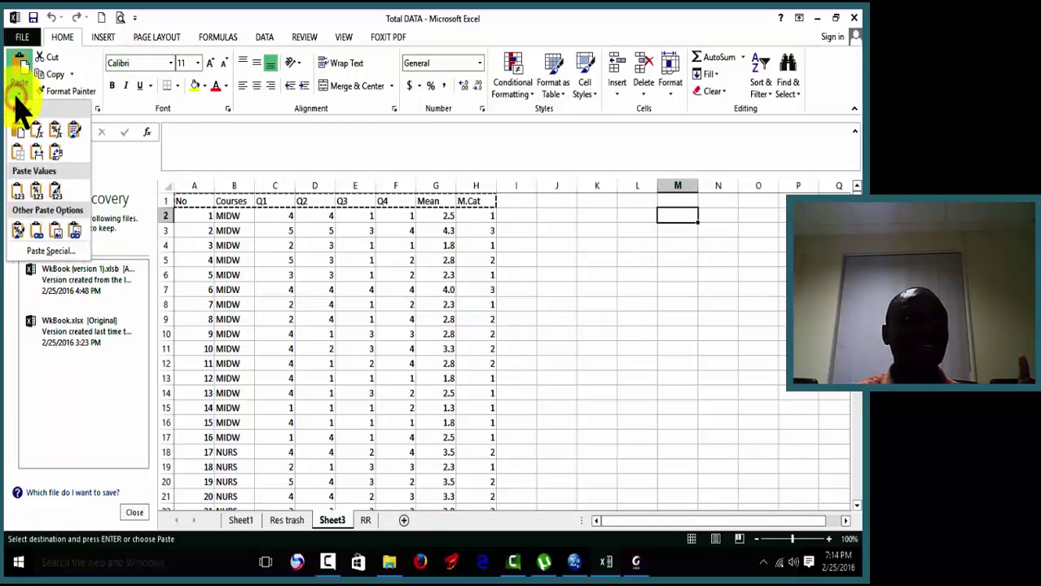
click(54, 150)
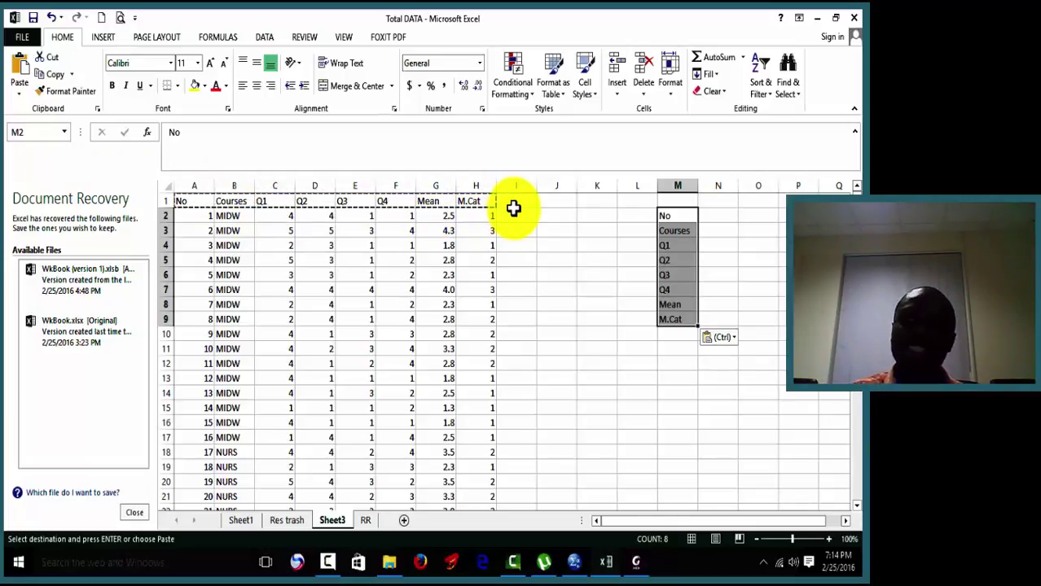
Copy the transposed headers, switch to SPSS, create a new dataset, and paste them as variable names from the first row.
key(ctrl+c)
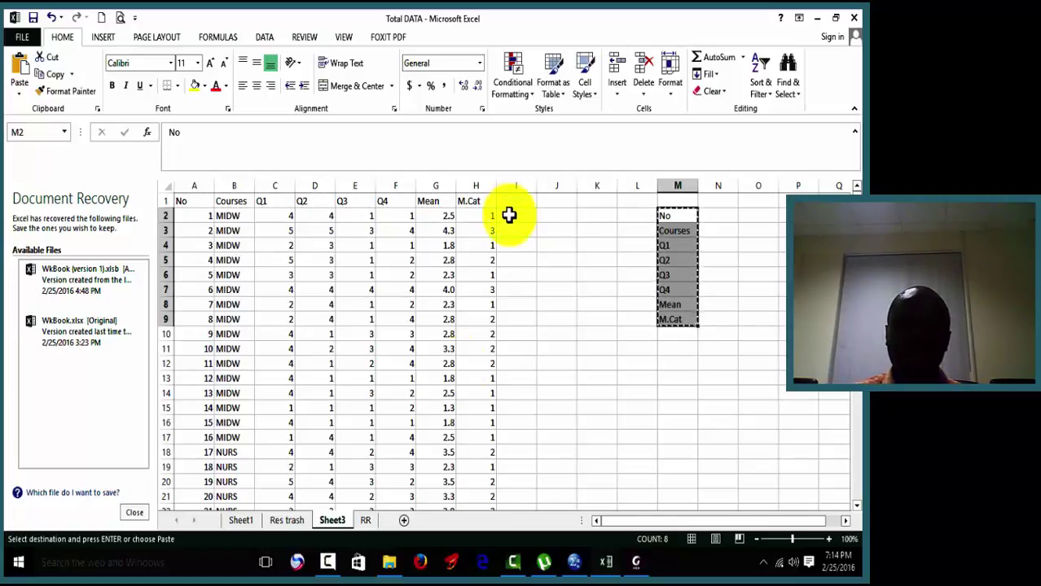
click(574, 562)
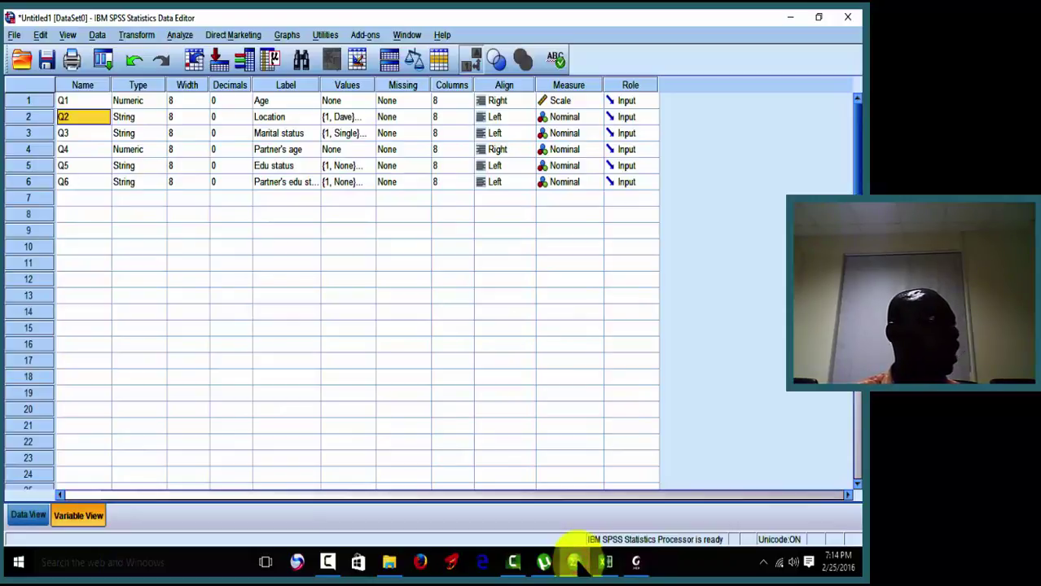
click(14, 36)
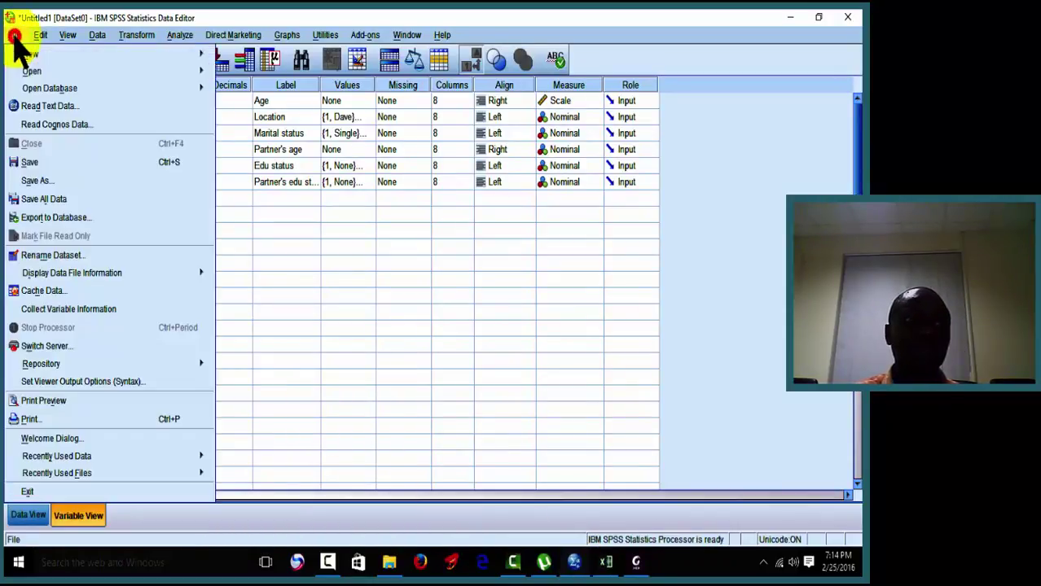
mouse_move(37, 54)
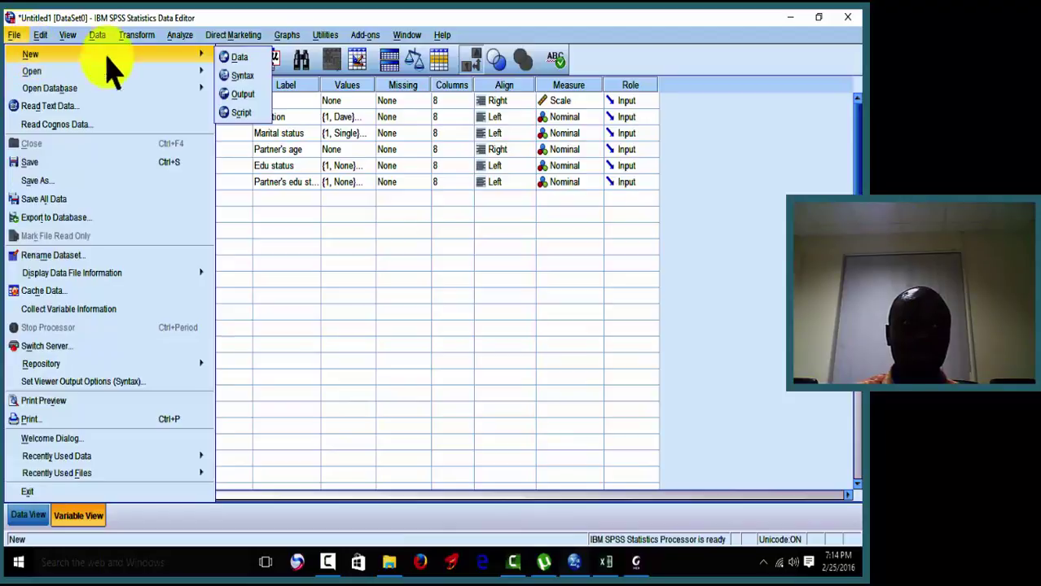
click(228, 58)
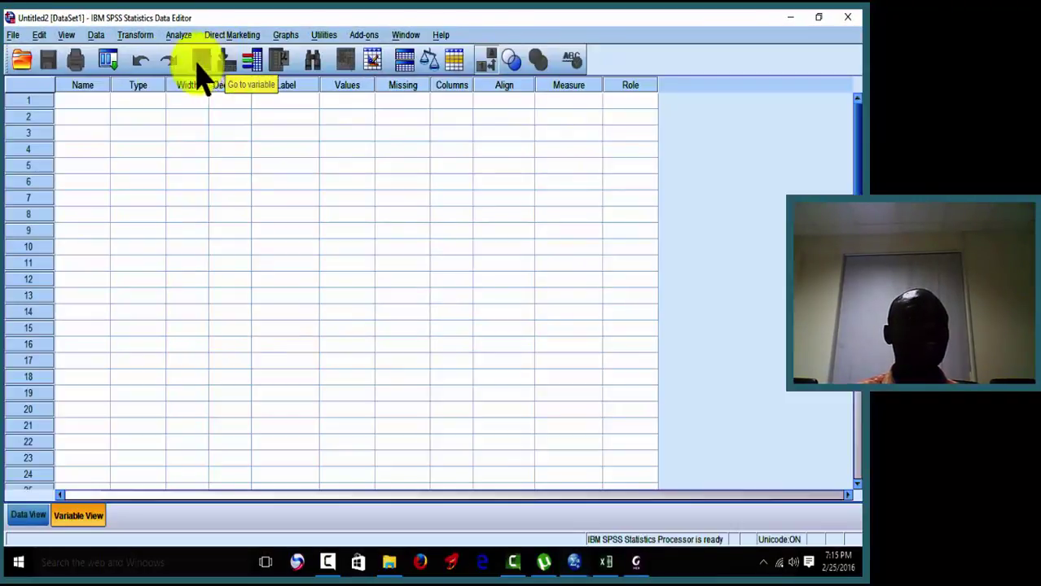
click(70, 99)
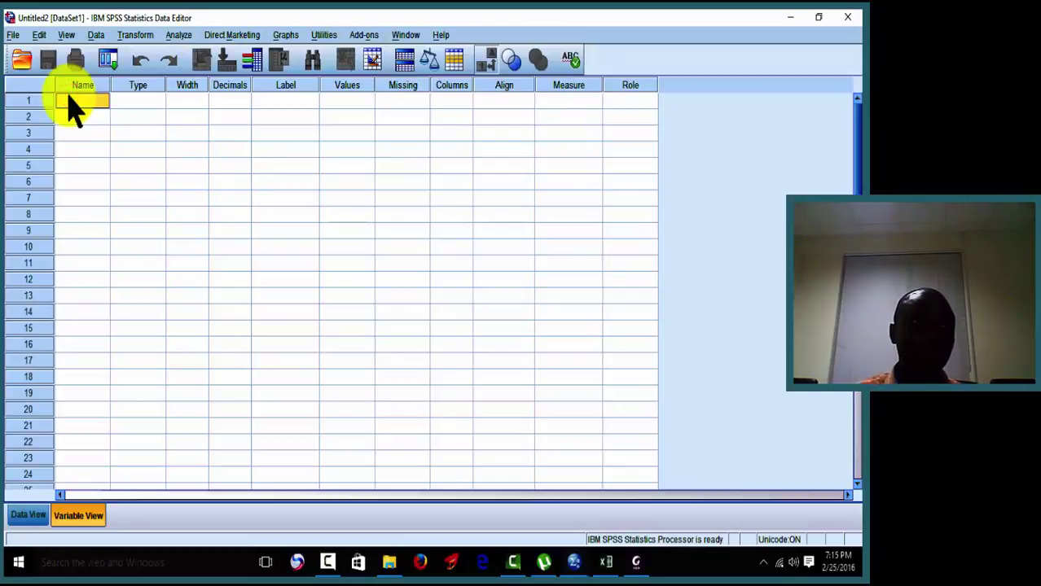
key(ctrl+v)
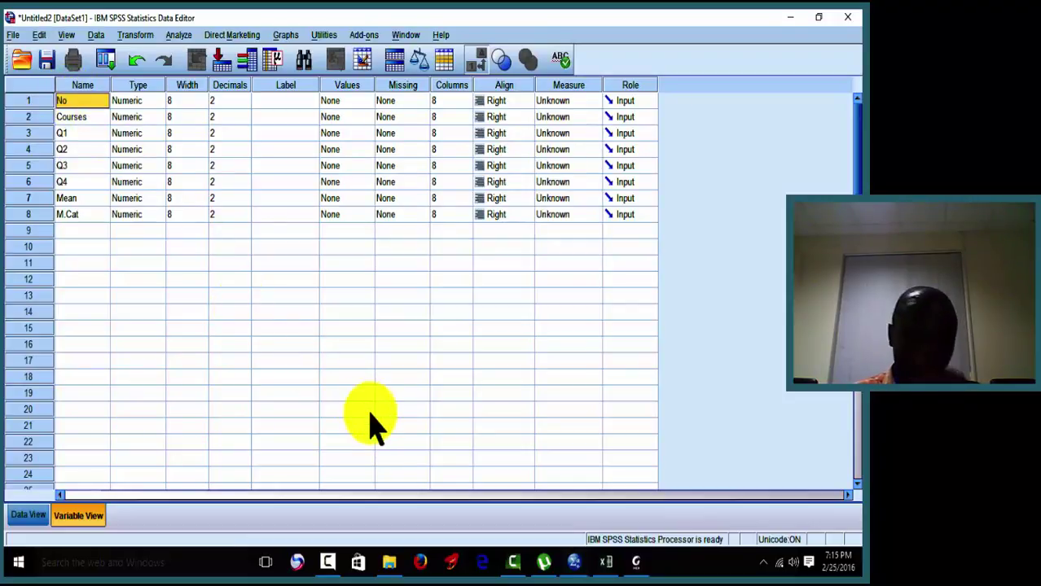
Switch back to Excel and examine the course codes throughout the Courses column of Sheet3.
click(606, 562)
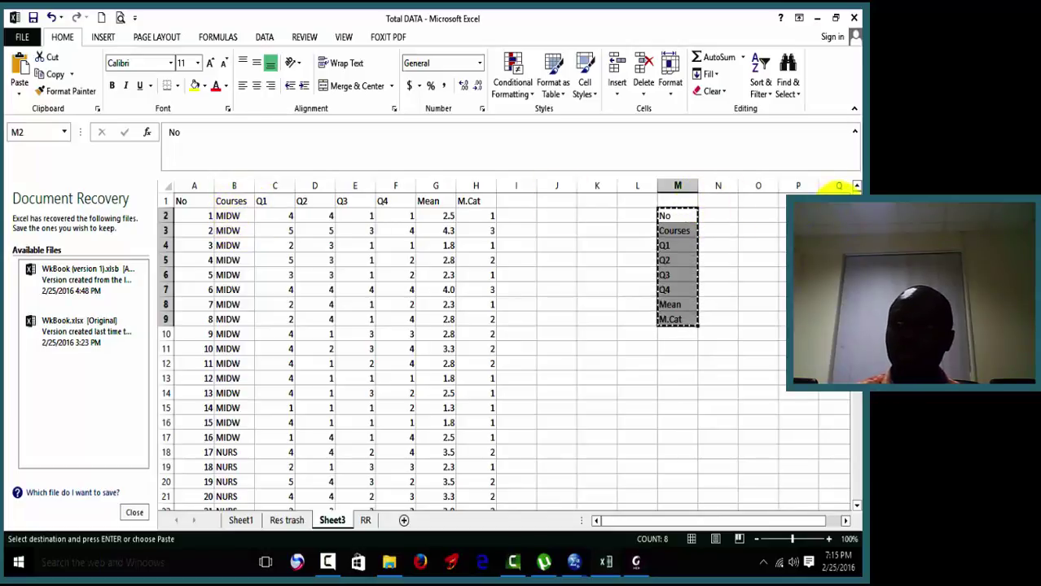
click(493, 241)
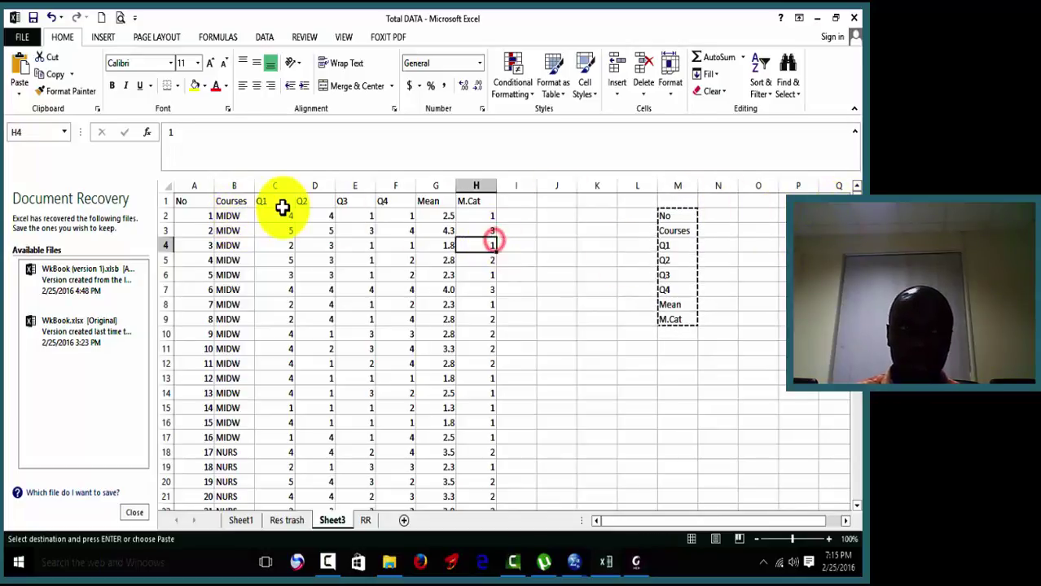
click(233, 186)
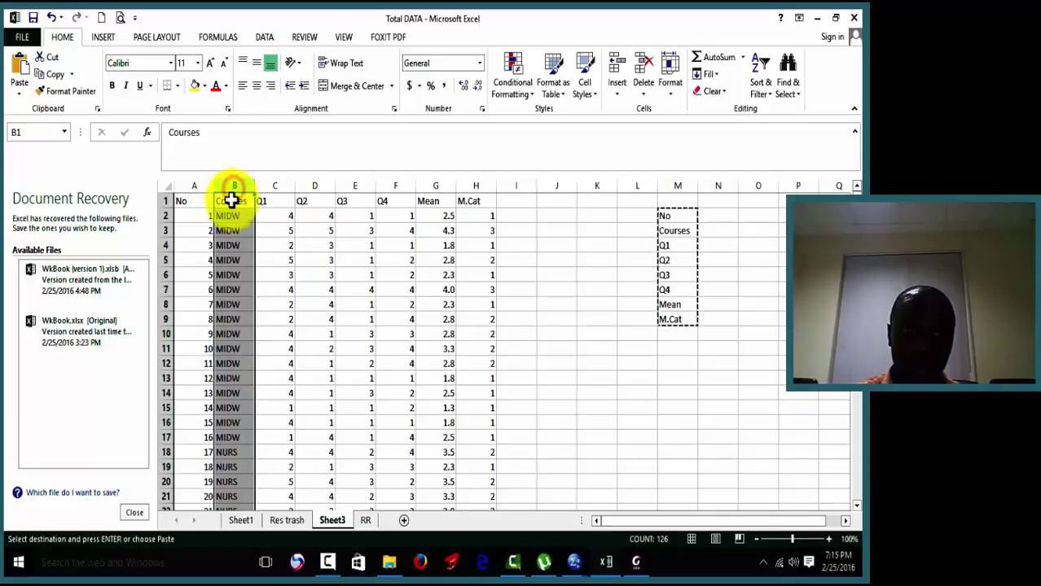
click(226, 217)
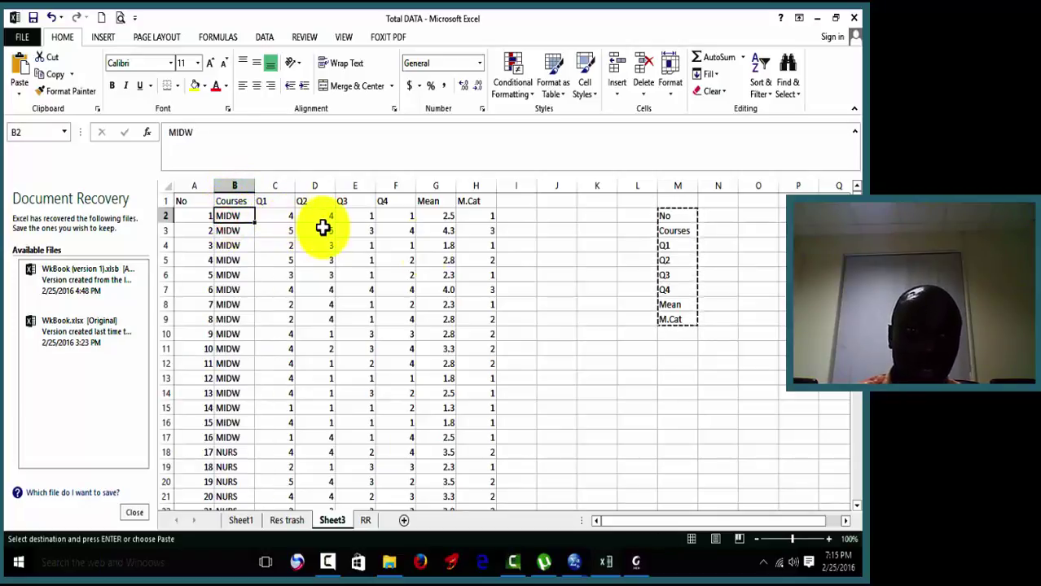
scroll(503, 352, down, 8)
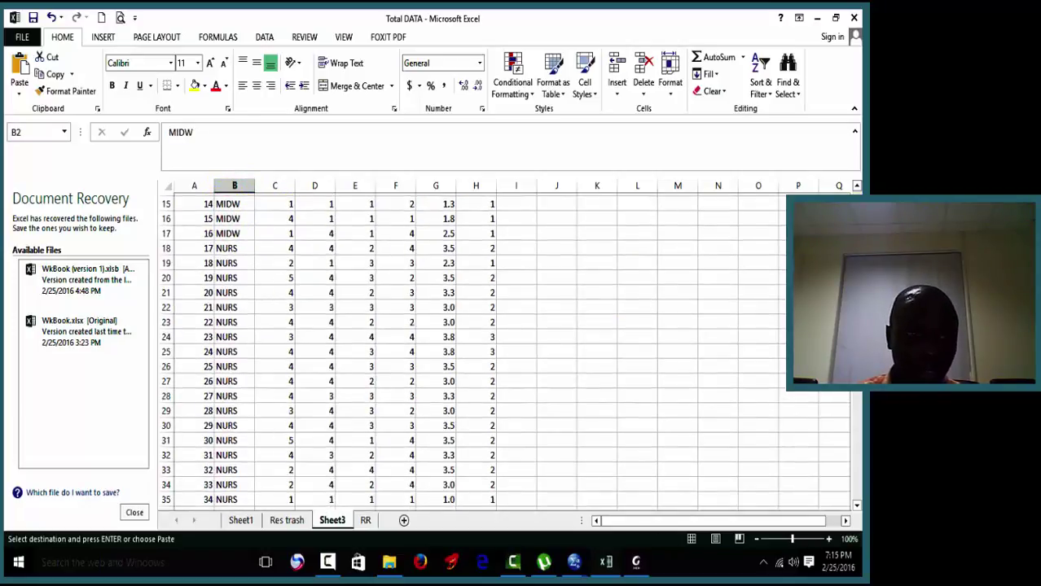
scroll(854, 401, down, 14)
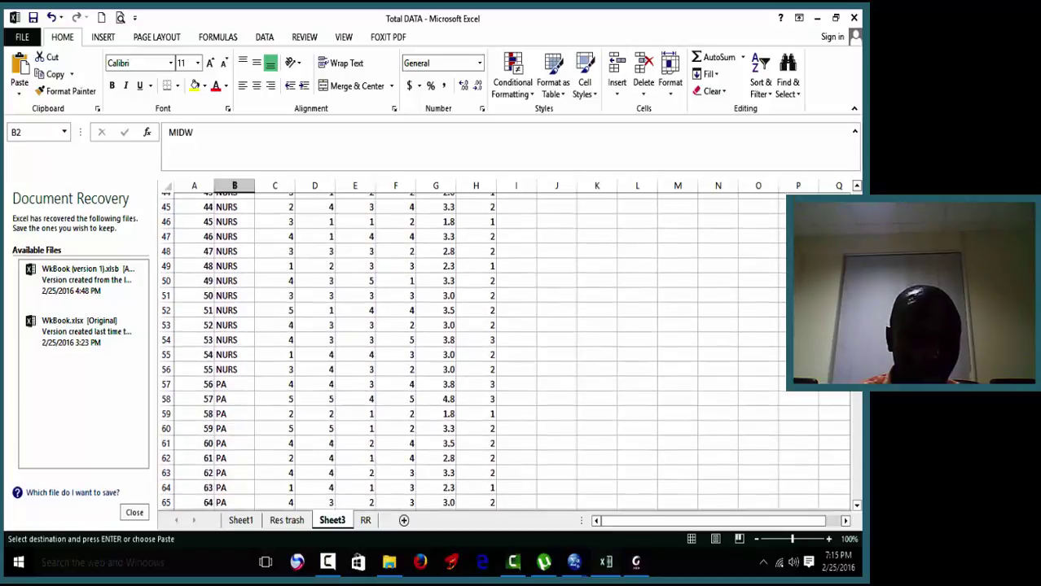
drag(852, 402, 852, 192)
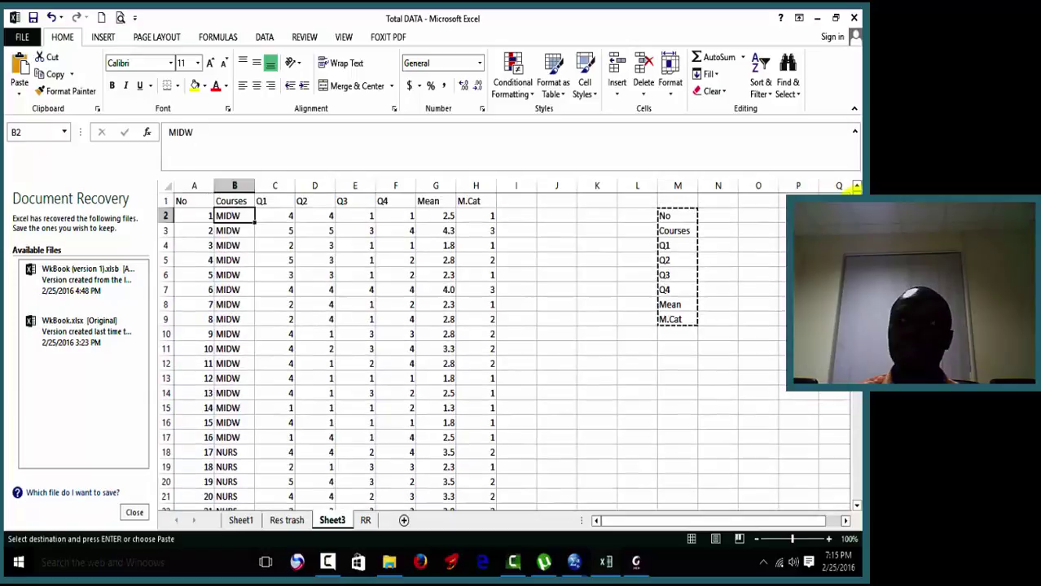
Replace every Midw entry in the Courses column with the code 1.
click(227, 185)
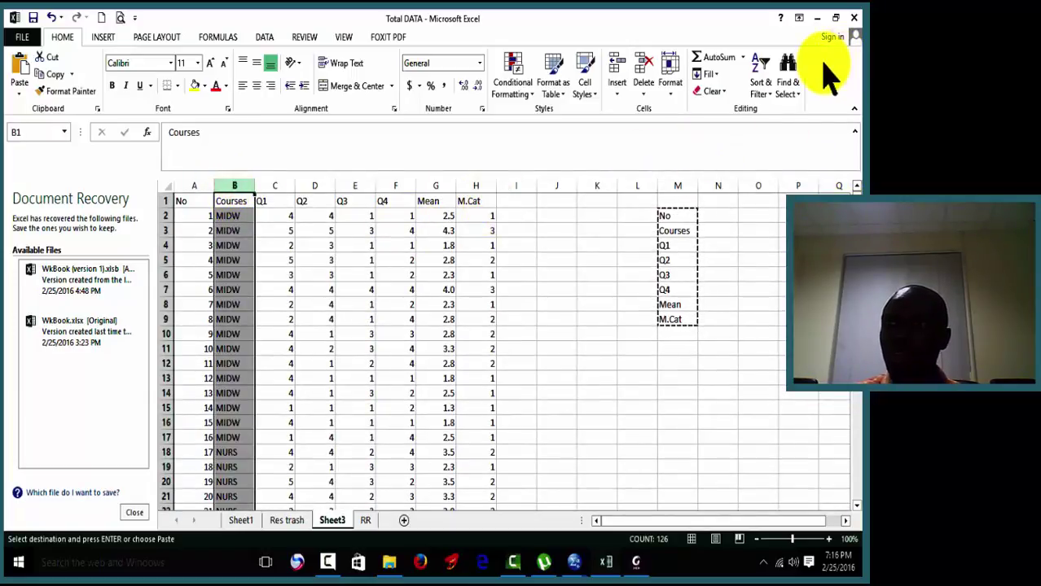
click(764, 94)
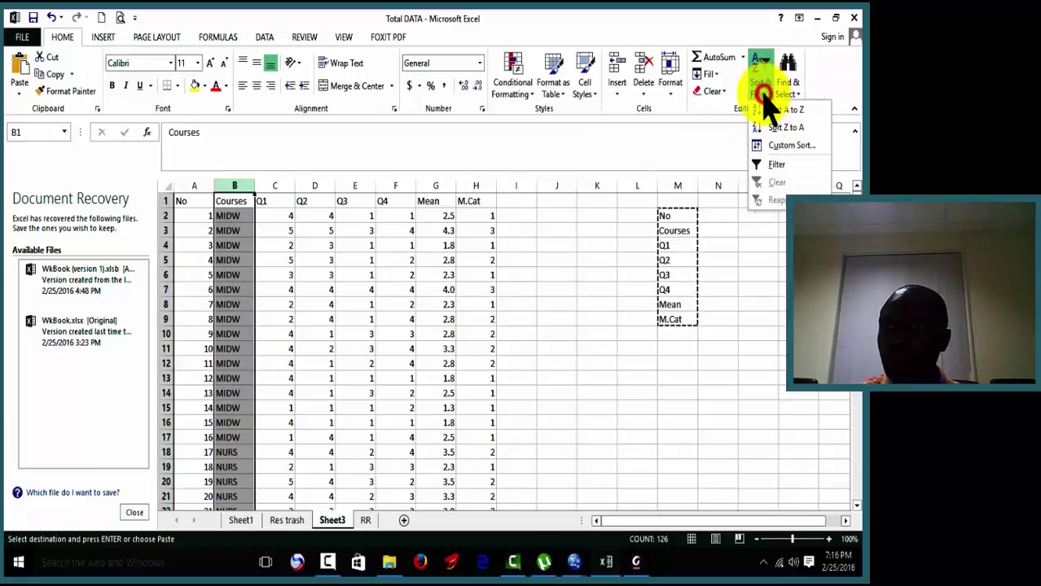
click(785, 91)
click(782, 128)
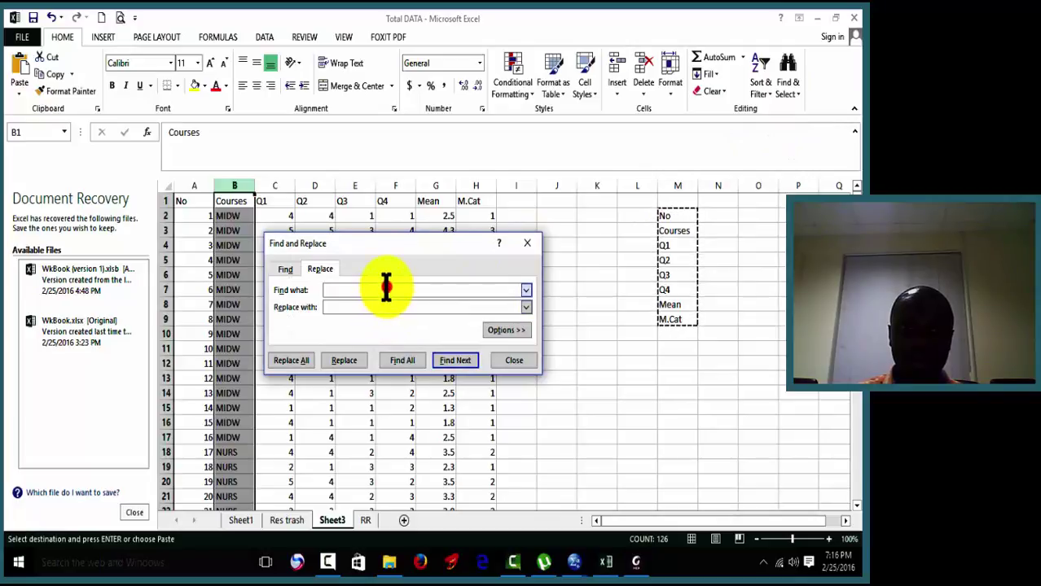
click(412, 287)
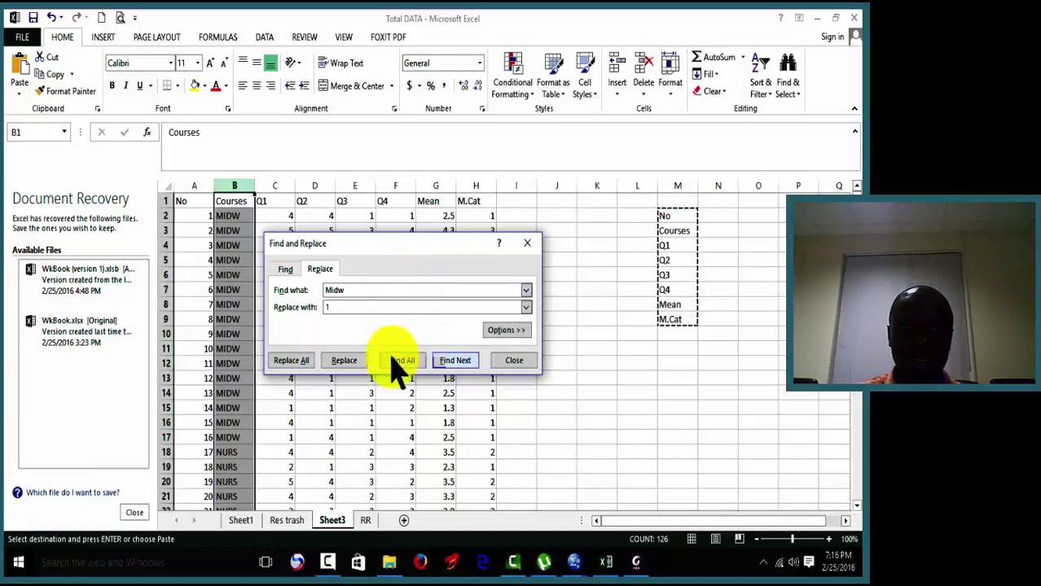
click(291, 360)
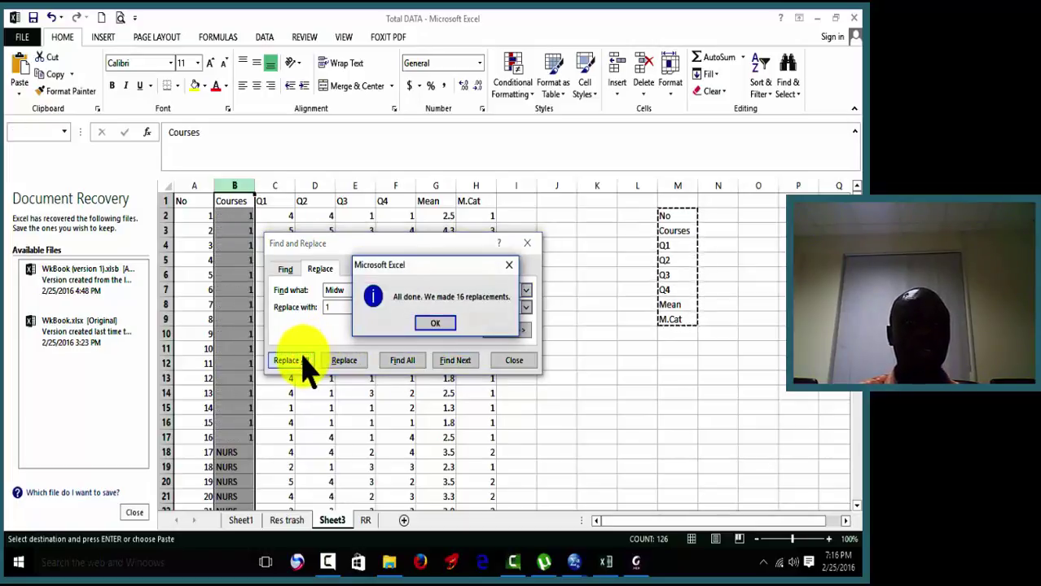
click(438, 325)
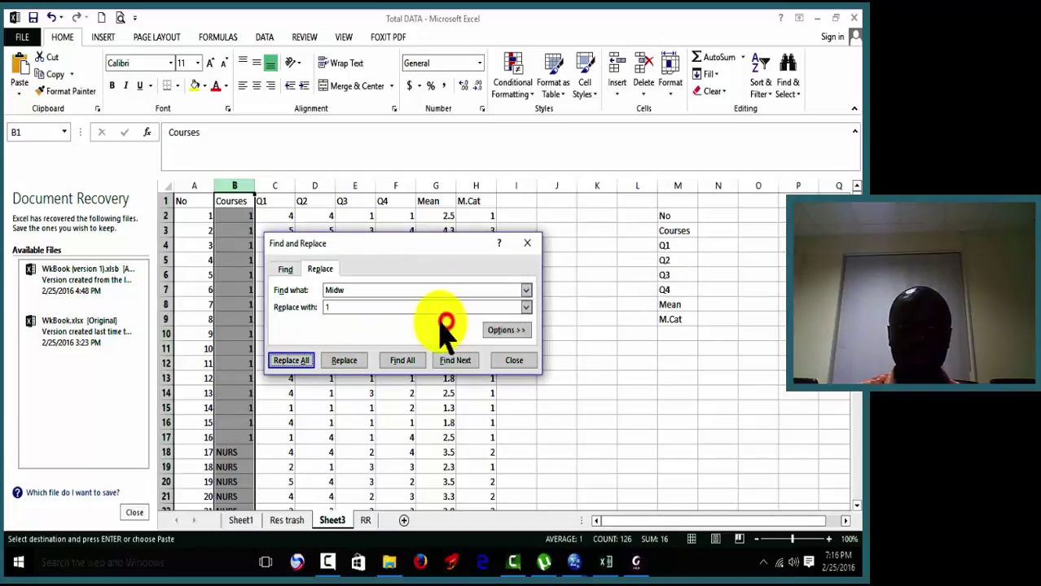
Copy NURS from cell B18 and use it as the search text for the next replacement.
double_click(349, 293)
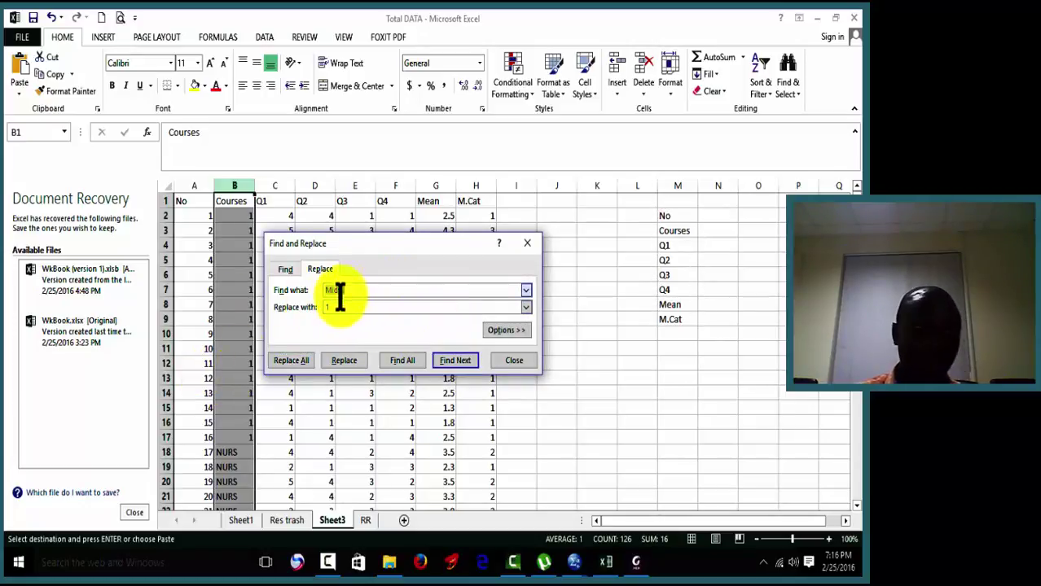
click(230, 453)
key(ctrl+c)
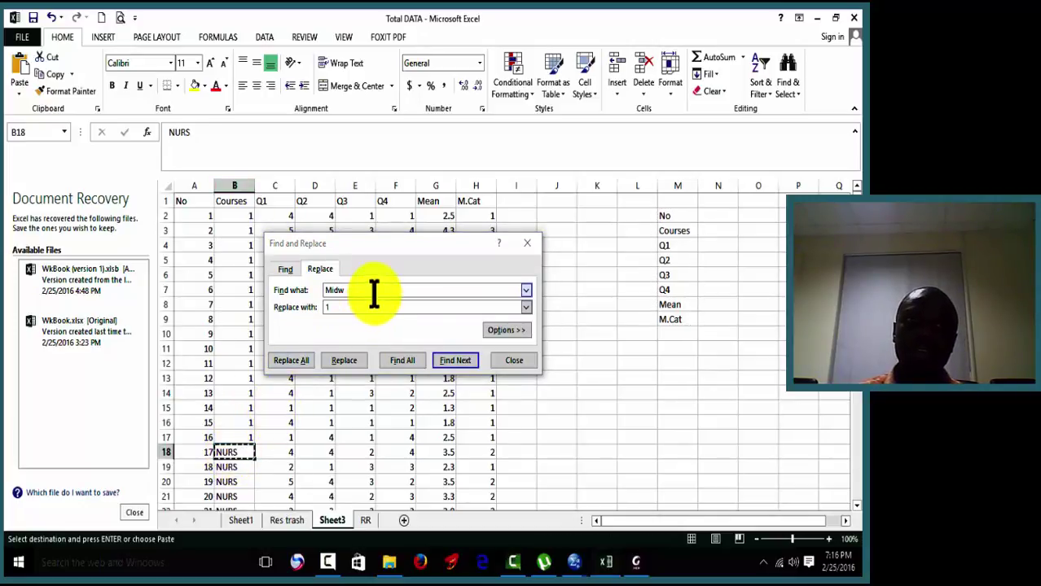
click(374, 294)
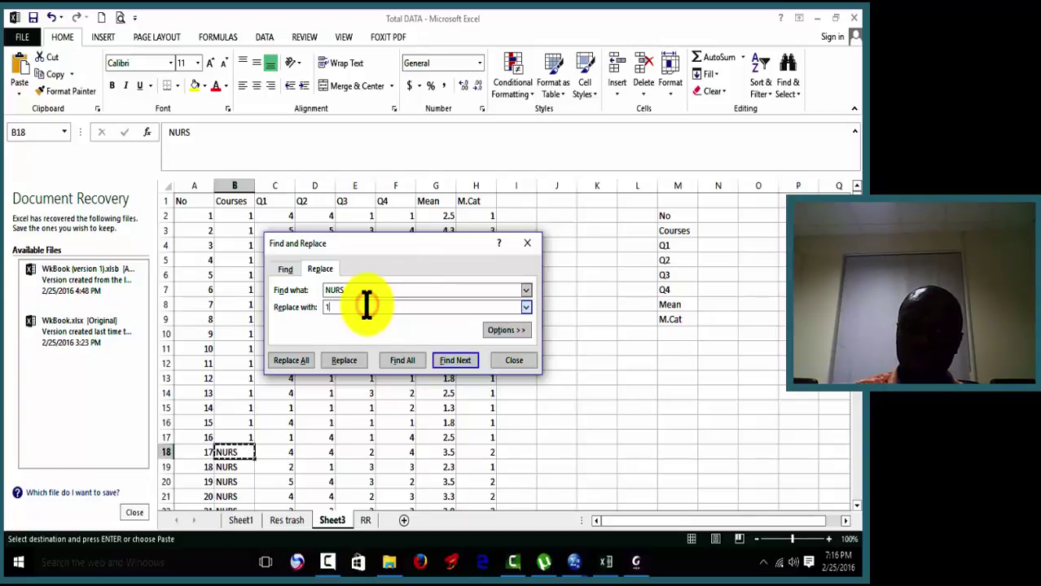
Replace every NURS entry in the Courses column with 2 and every PA entry with 3.
click(296, 360)
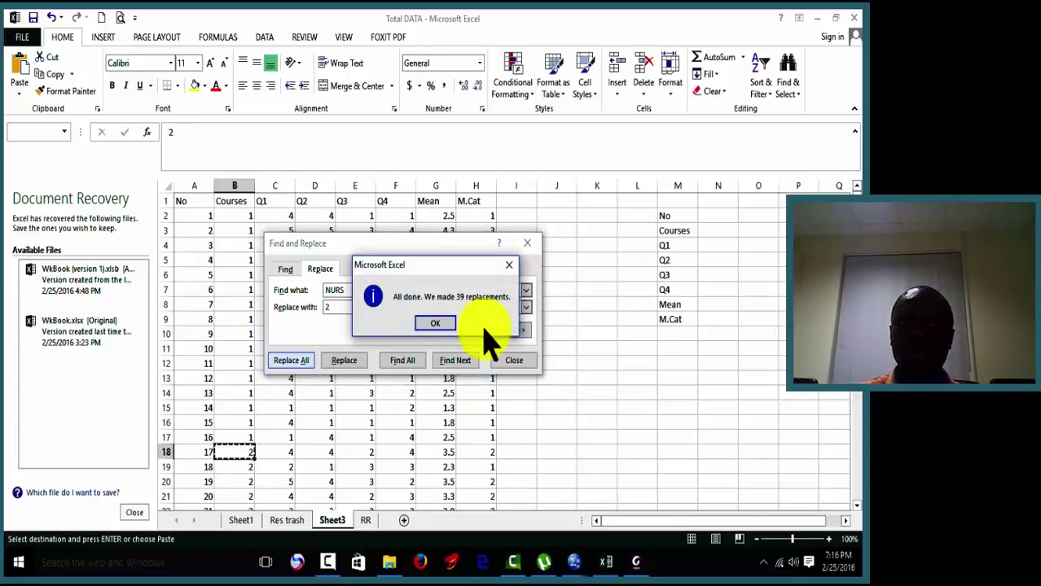
click(440, 323)
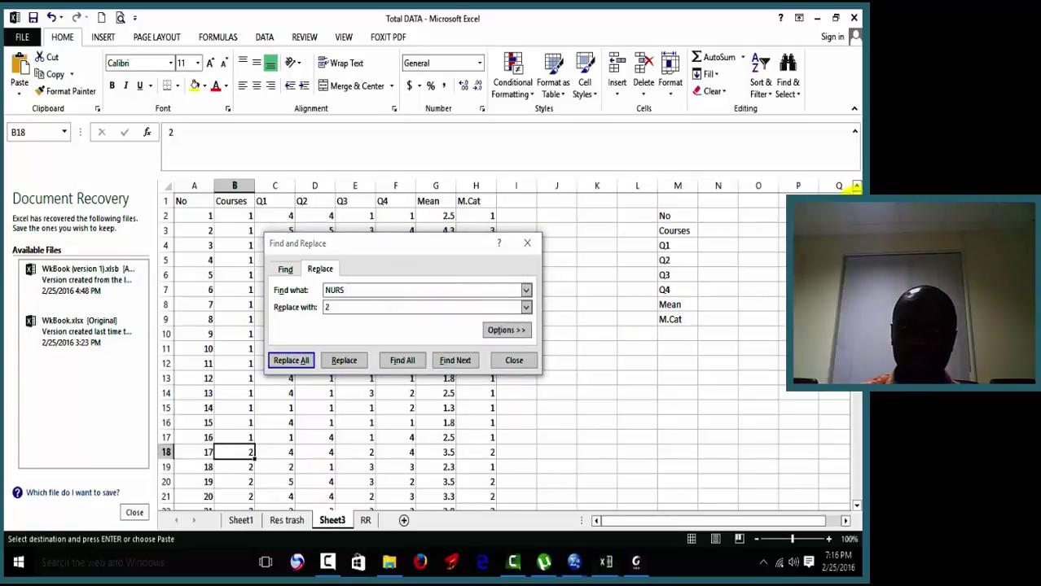
scroll(651, 408, down, 15)
scroll(689, 313, down, 1)
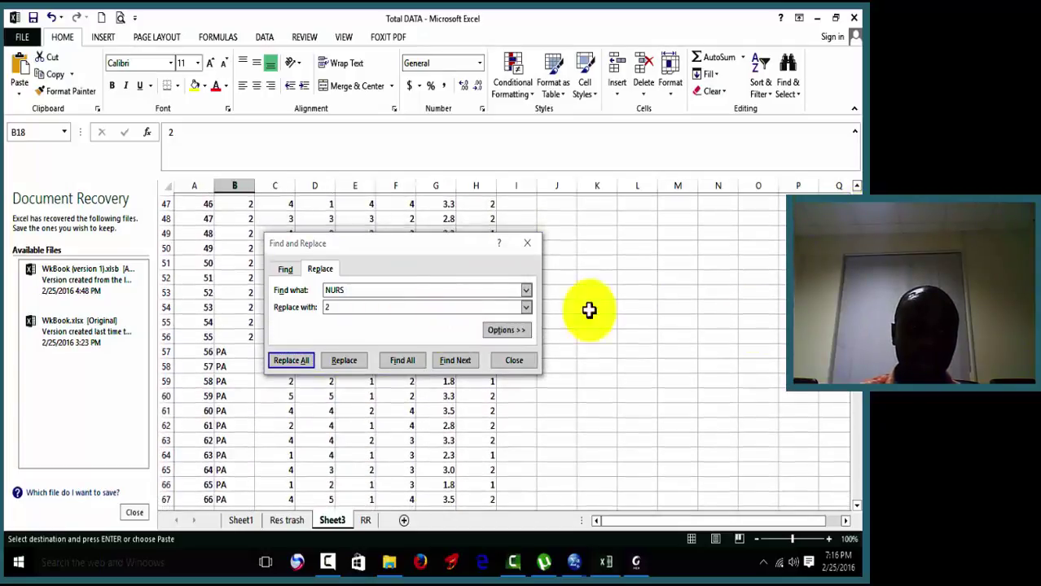
click(225, 350)
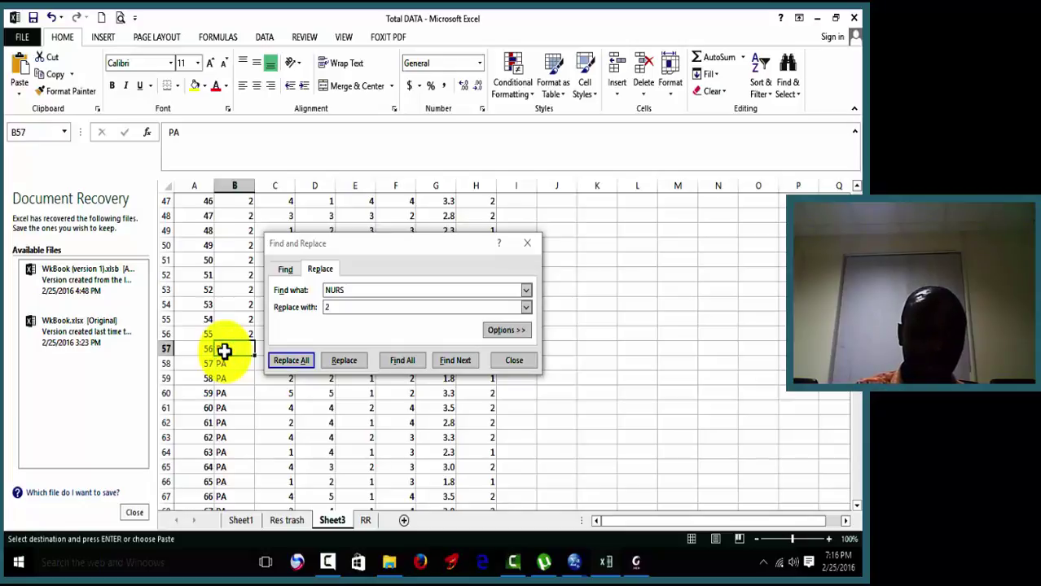
click(352, 294)
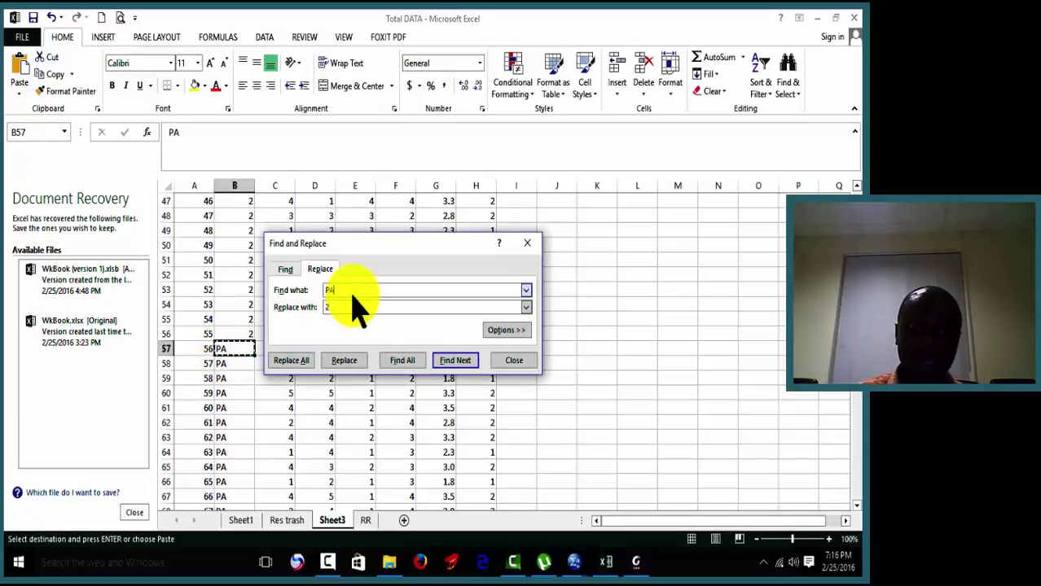
click(349, 306)
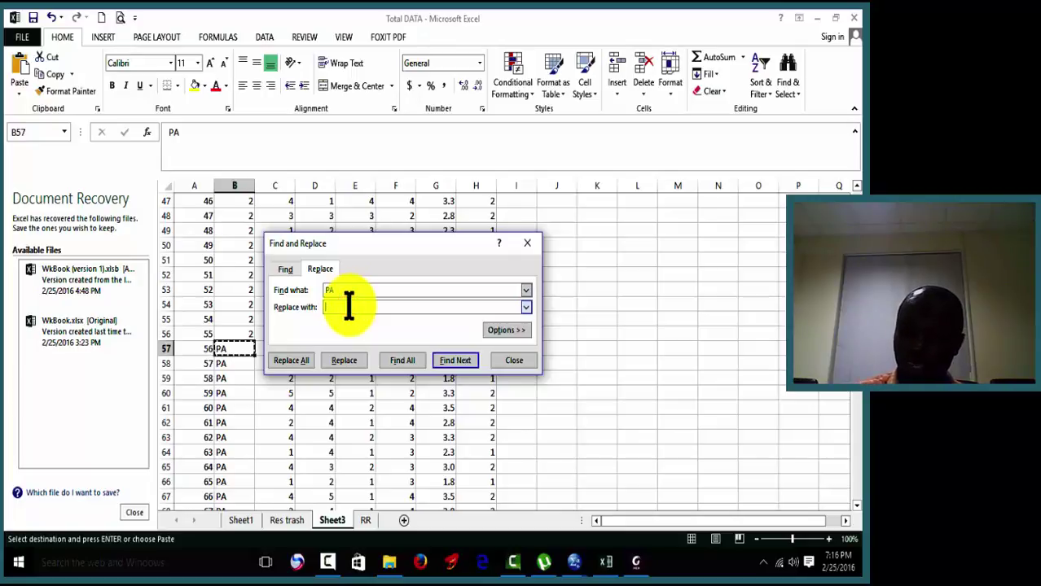
click(299, 362)
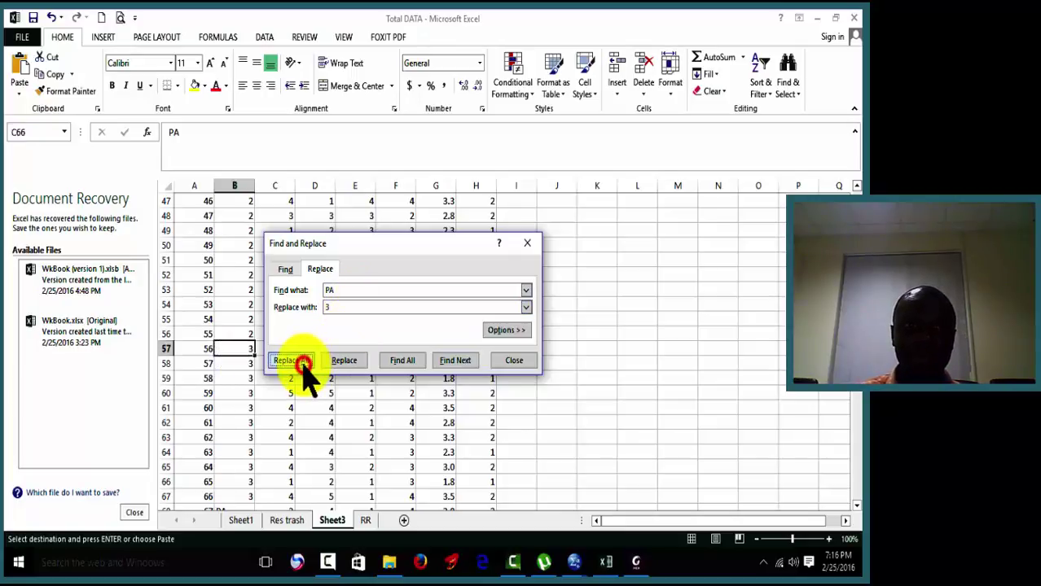
click(437, 324)
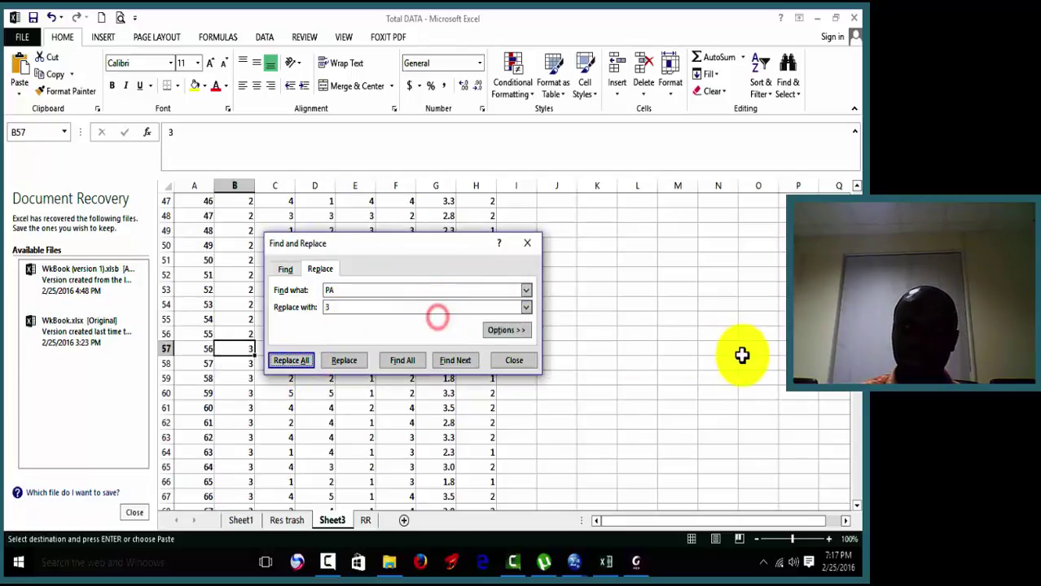
Replace every PH entry in the Courses column with 4.
scroll(741, 350, down, 4)
scroll(505, 350, down, 1)
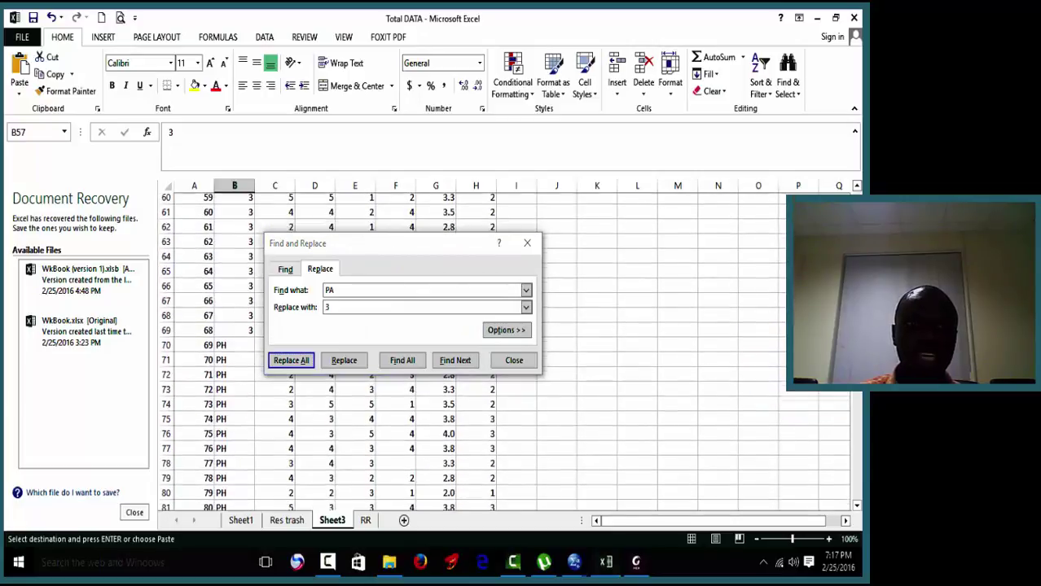
click(361, 292)
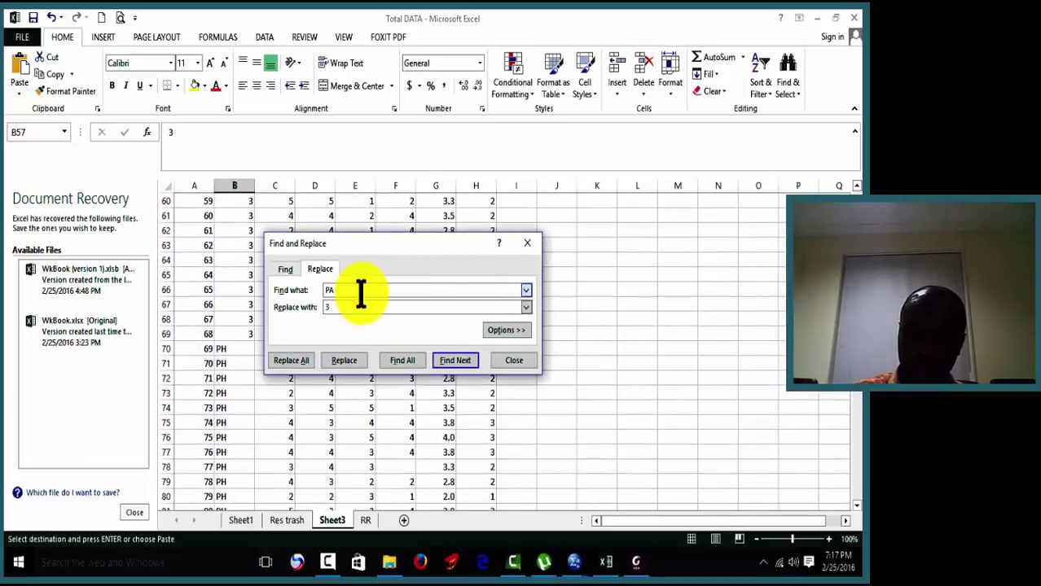
click(357, 308)
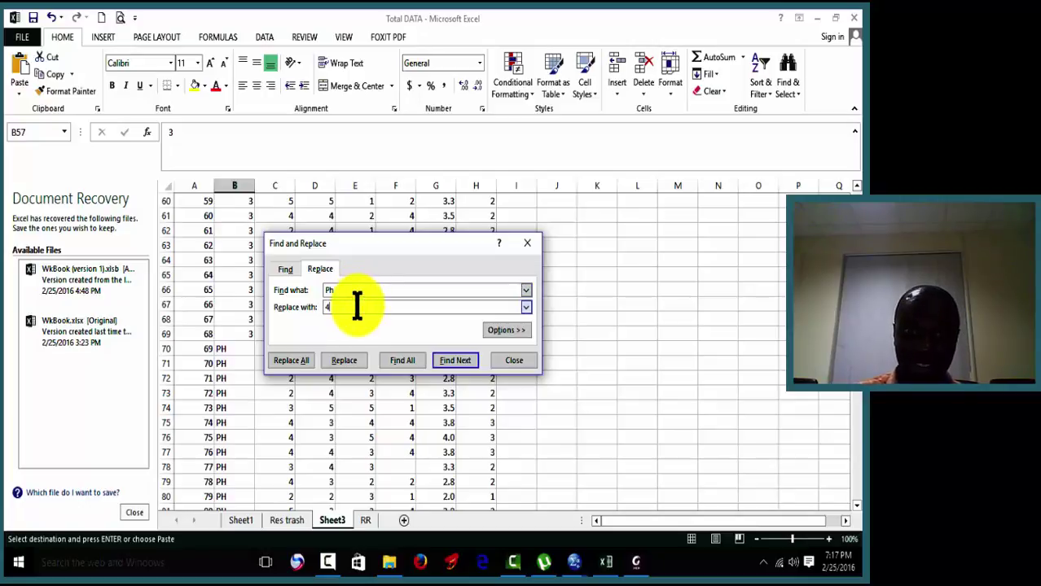
click(293, 361)
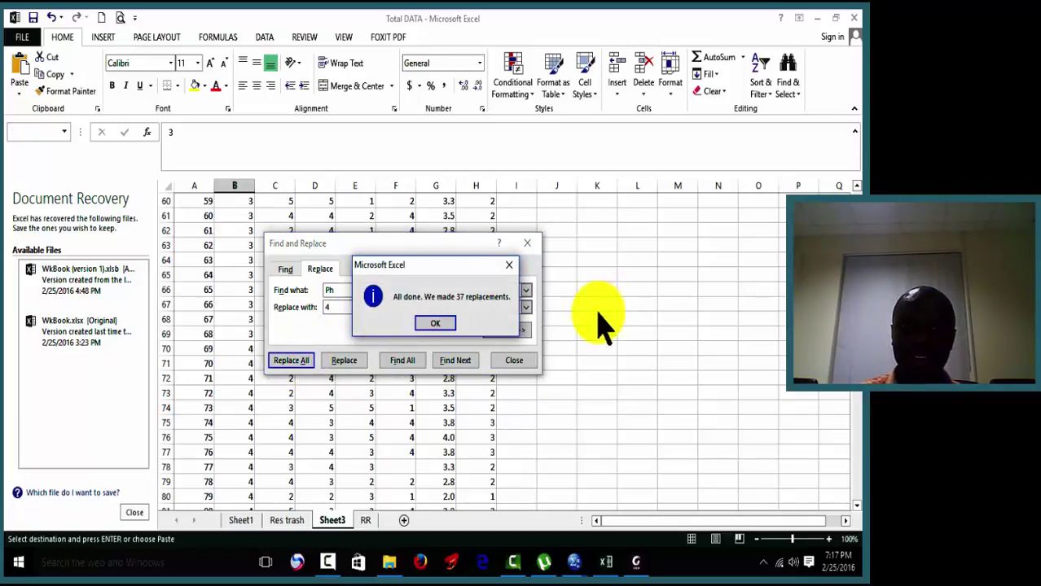
click(431, 324)
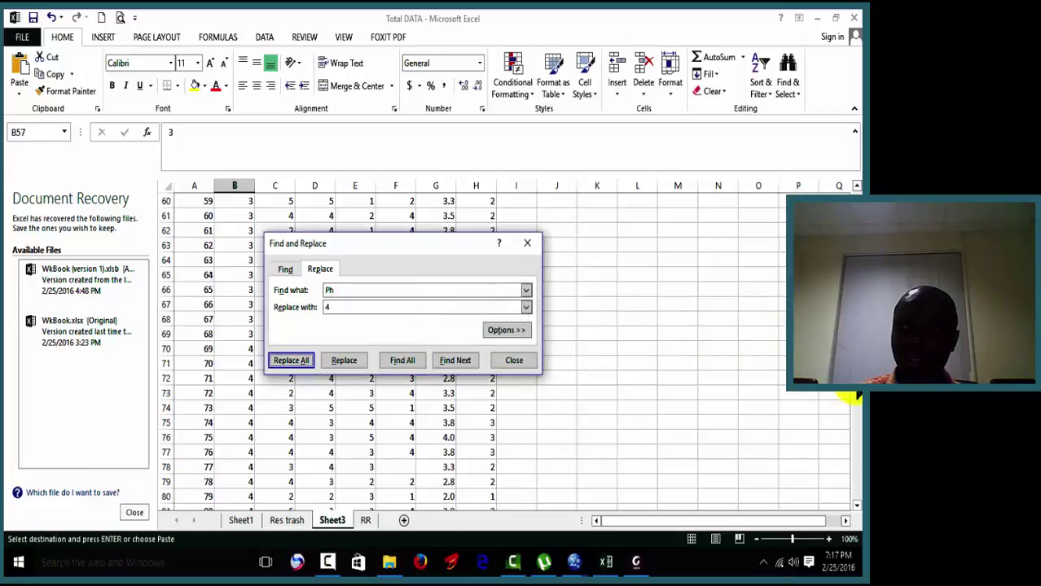
Replace every DT entry in the Courses column with 5.
drag(853, 398, 844, 458)
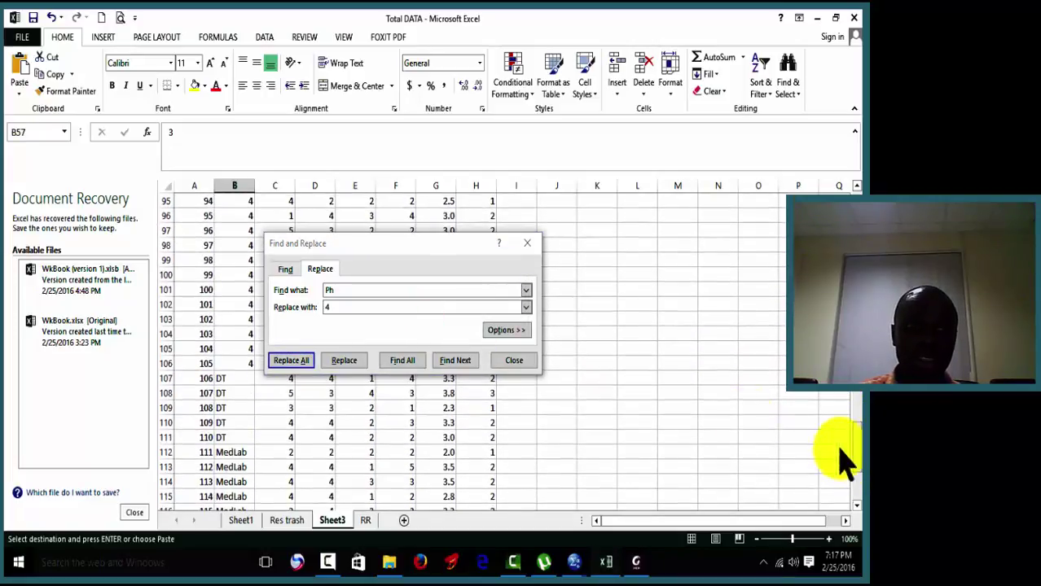
click(336, 292)
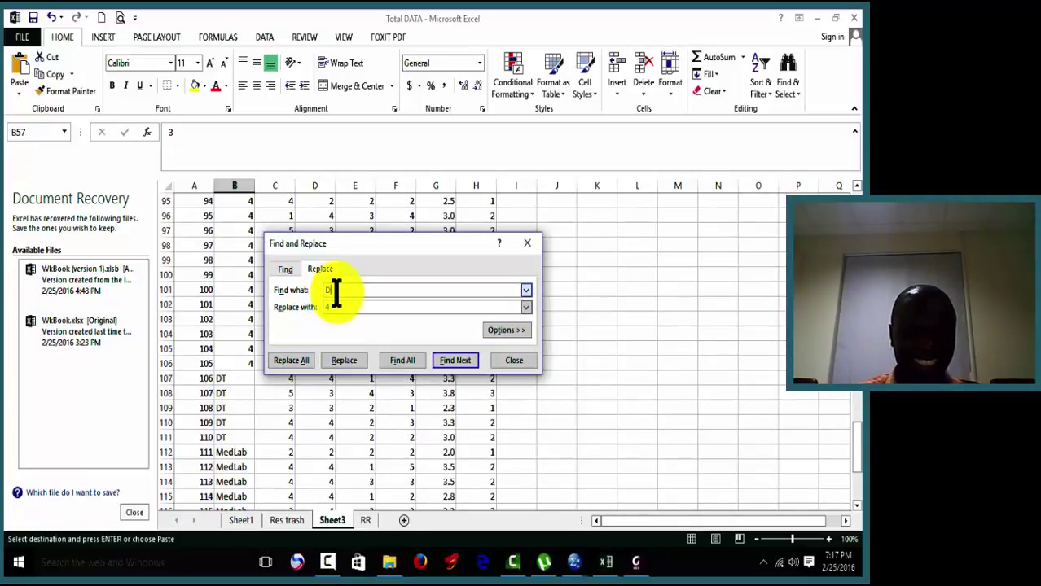
click(337, 309)
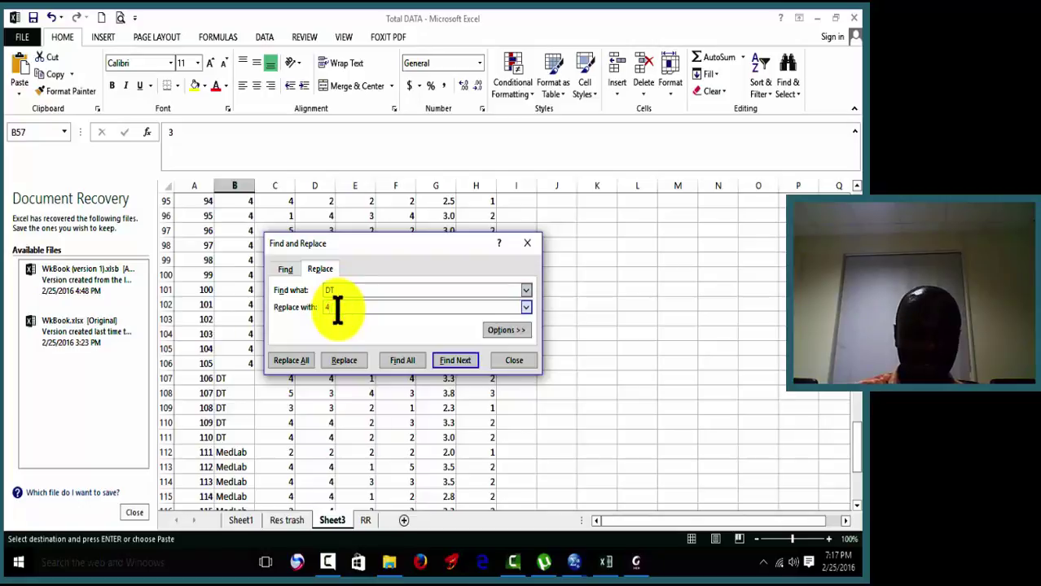
click(301, 360)
click(424, 322)
Replace every MedLab entry in the Courses column with 6 and close the Find and Replace dialog.
click(228, 453)
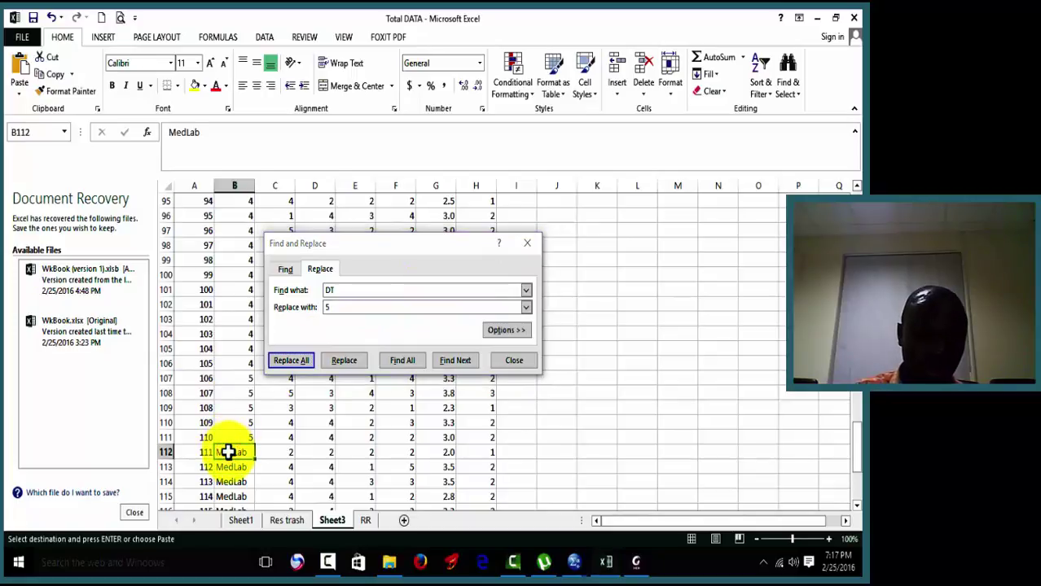
click(407, 290)
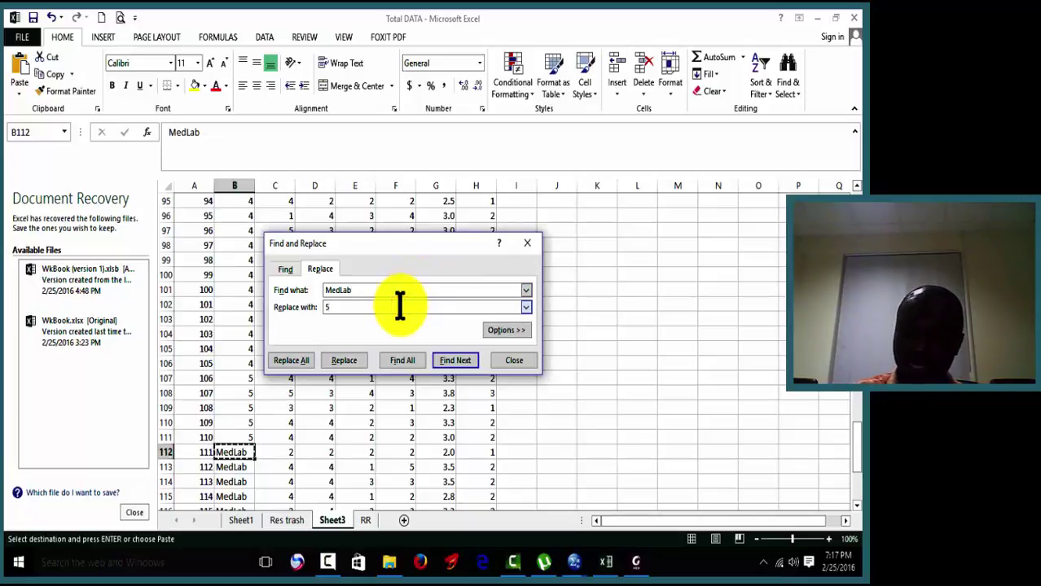
click(291, 361)
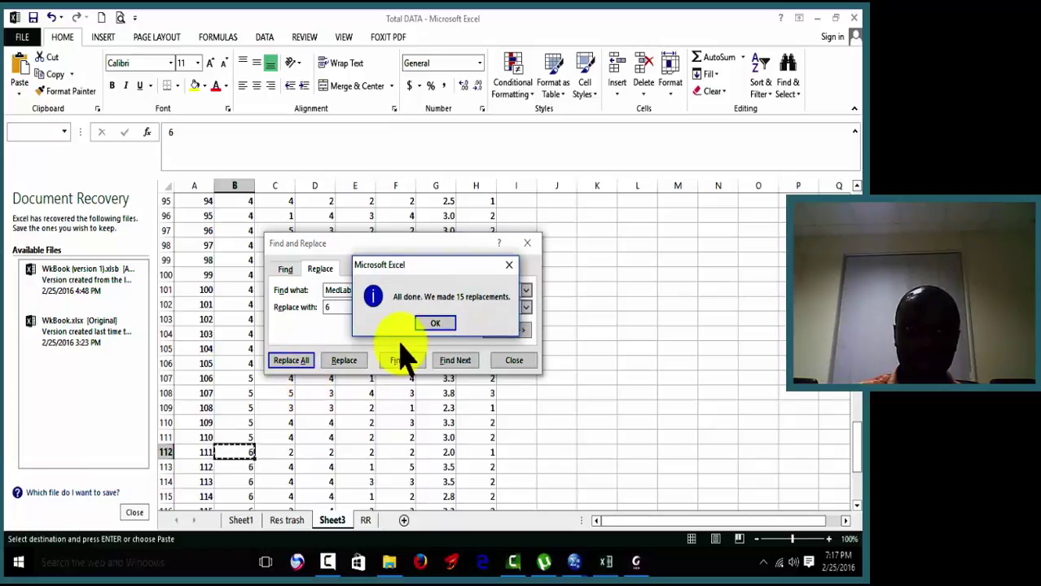
click(433, 323)
drag(855, 441, 849, 167)
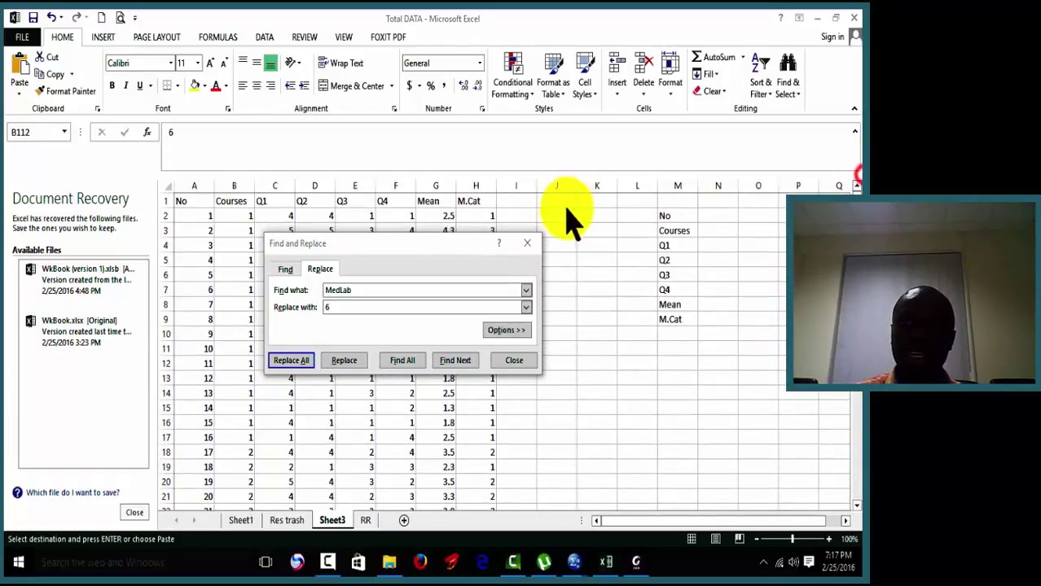
click(527, 243)
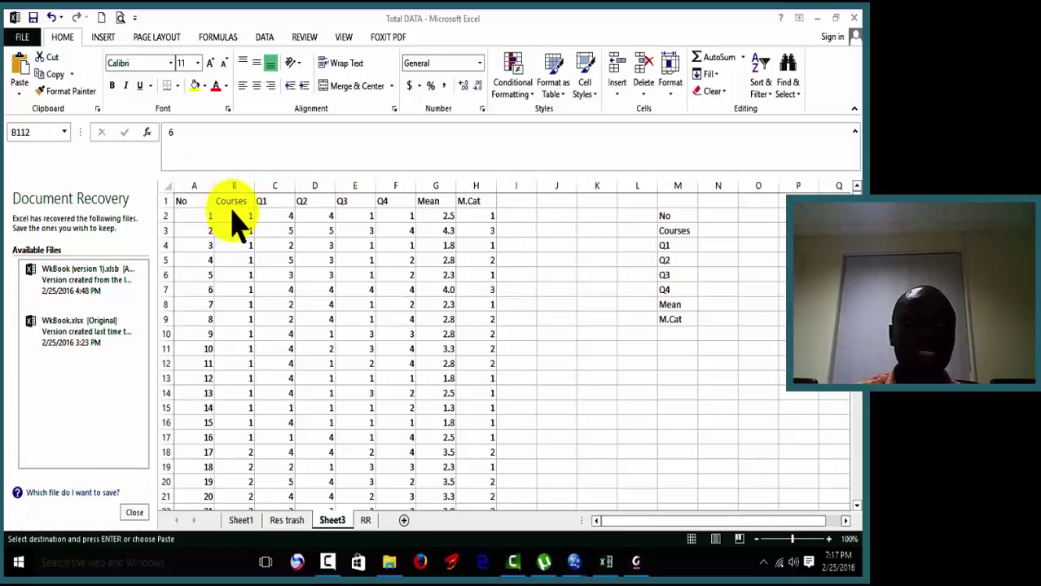
key(F2)
drag(855, 473, 855, 430)
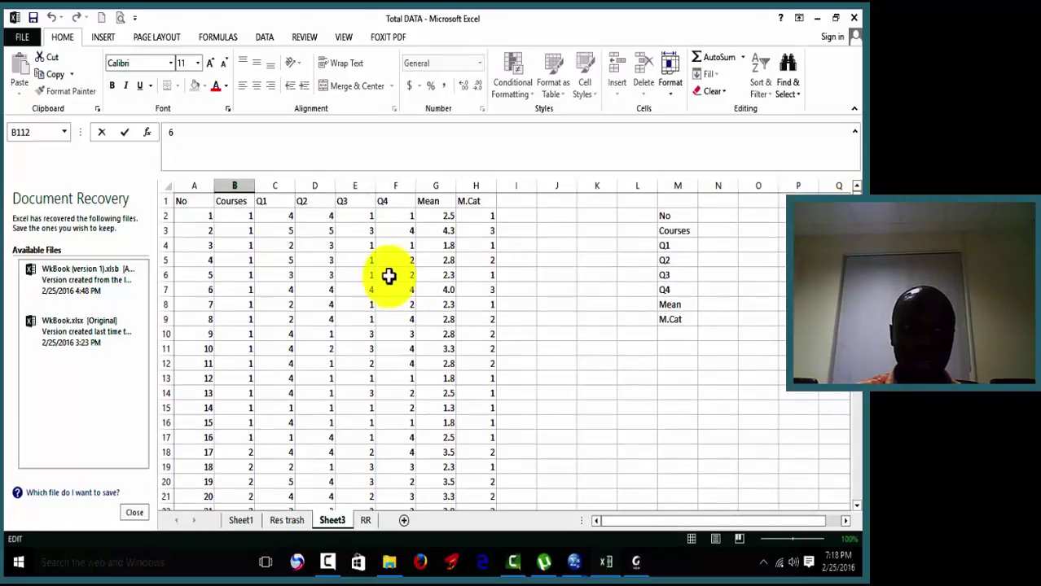
drag(186, 215, 472, 477)
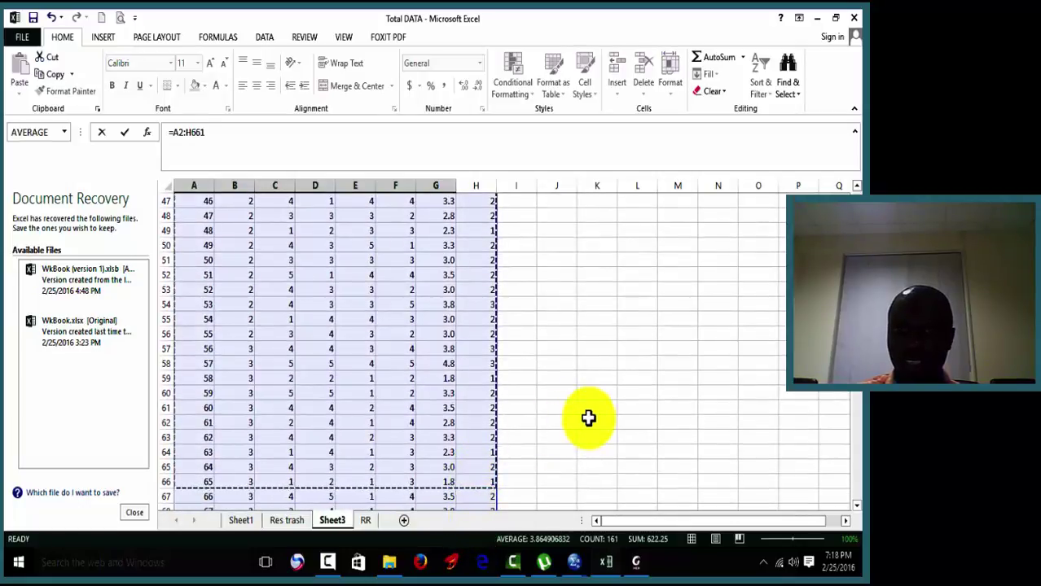
click(588, 419)
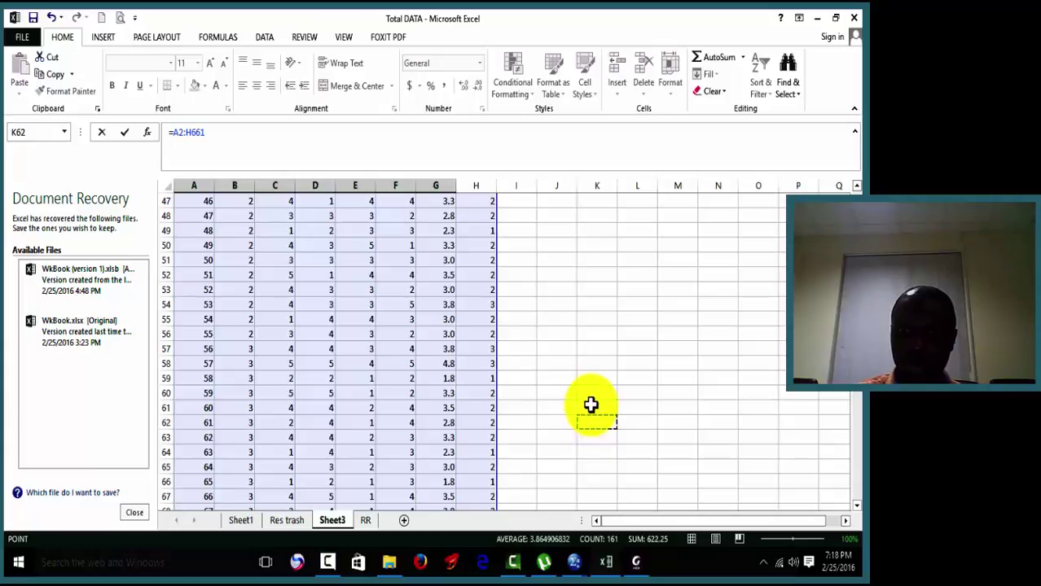
click(595, 387)
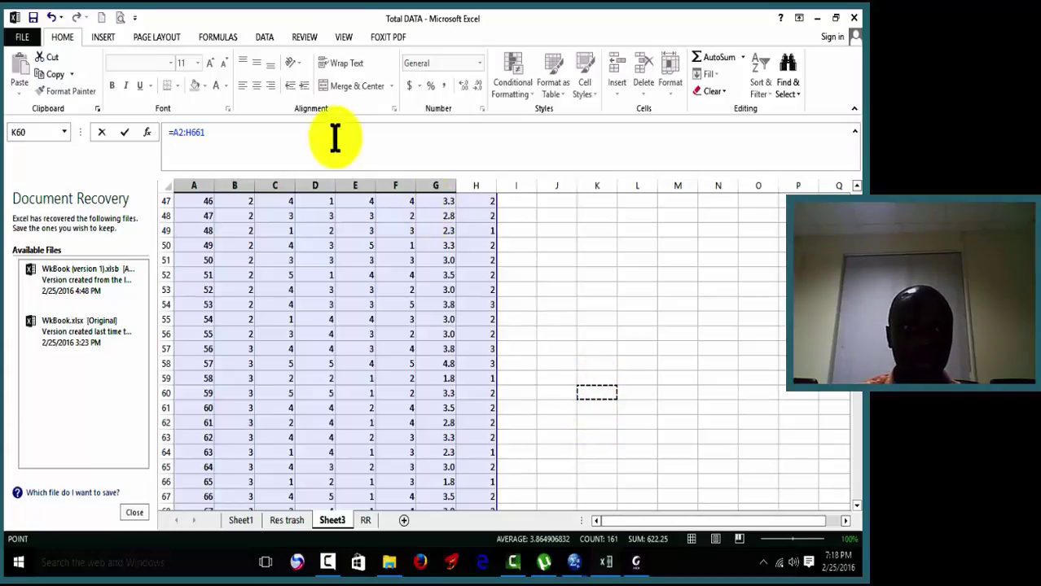
click(294, 134)
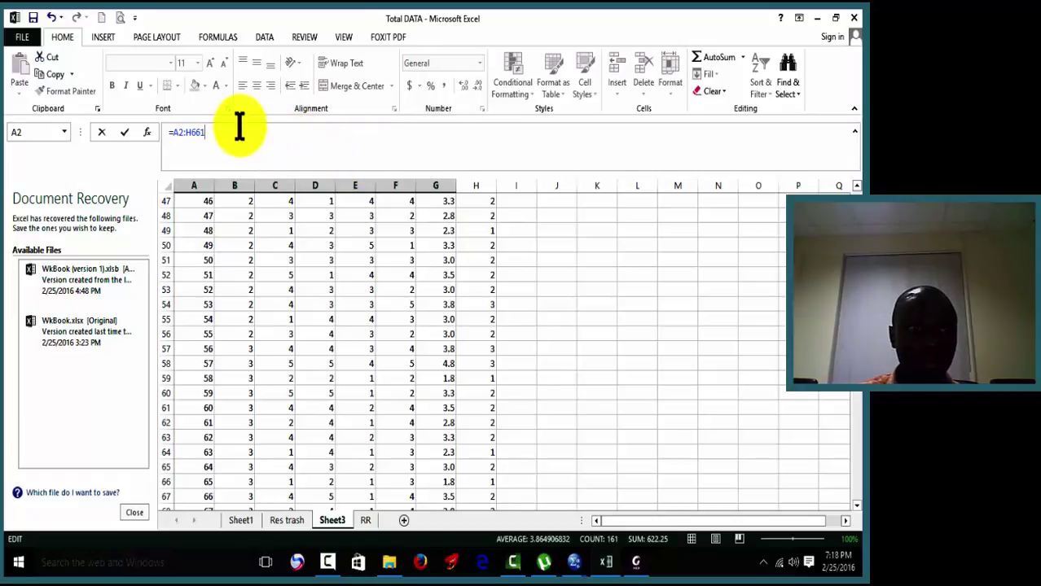
click(176, 133)
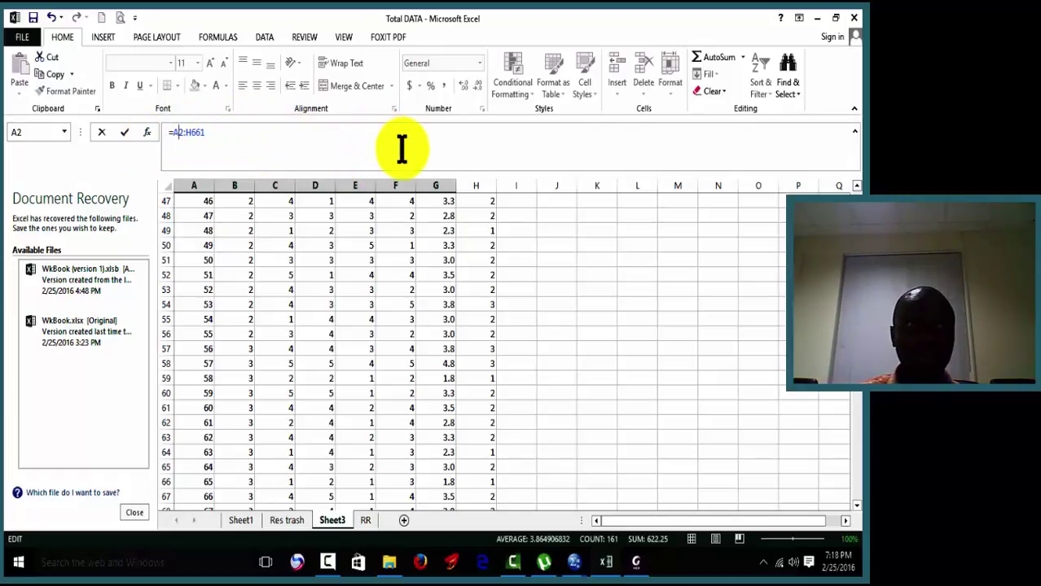
click(99, 133)
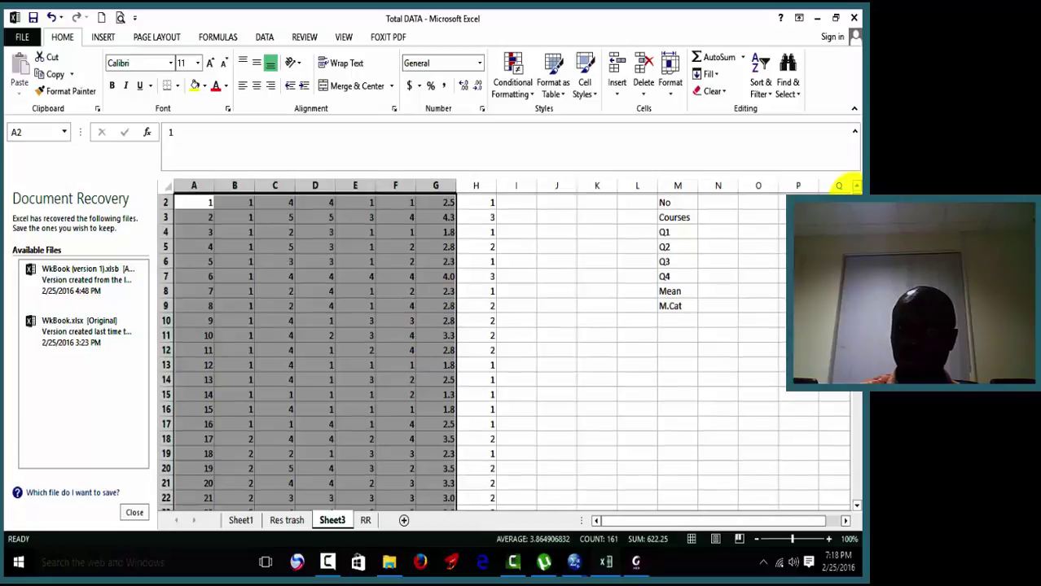
Copy the data range A2:H126 on Sheet3, leaving out the header row.
click(853, 186)
drag(205, 220, 464, 450)
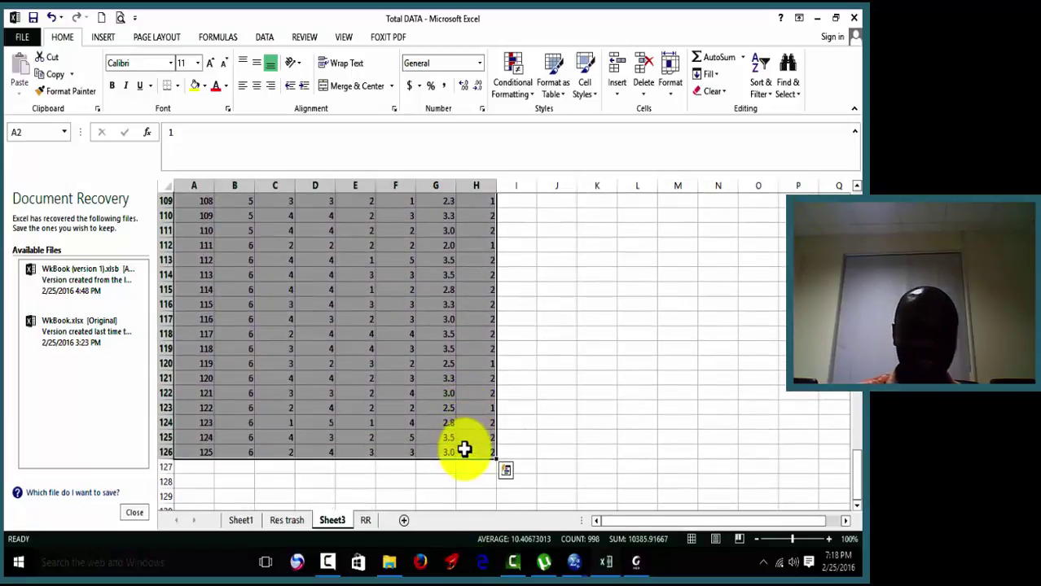
key(ctrl+c)
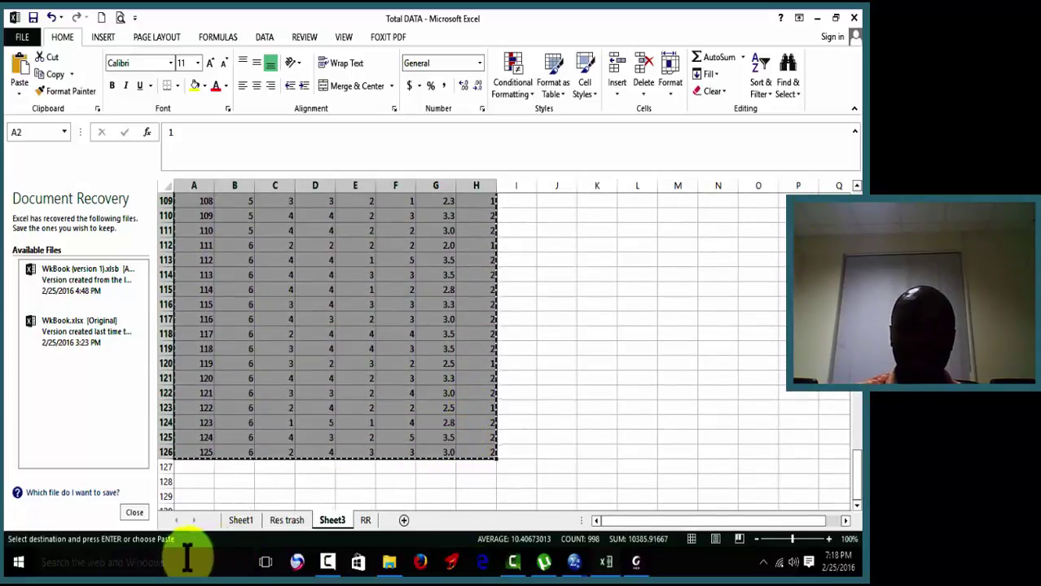
Switch to the SPSS Data Editor window Untitled2 [DataSet1] and show its data grid.
click(573, 562)
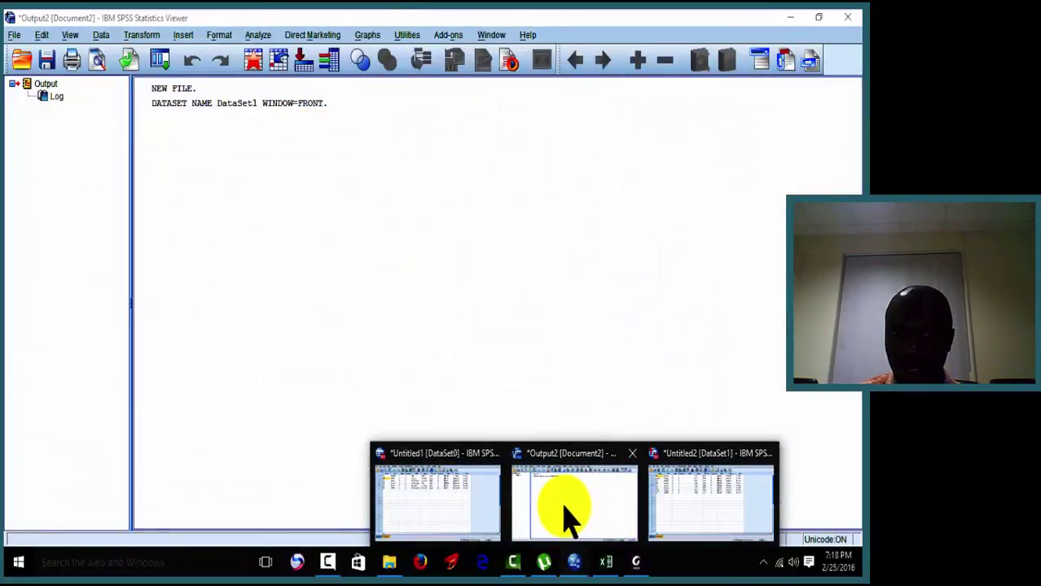
click(565, 511)
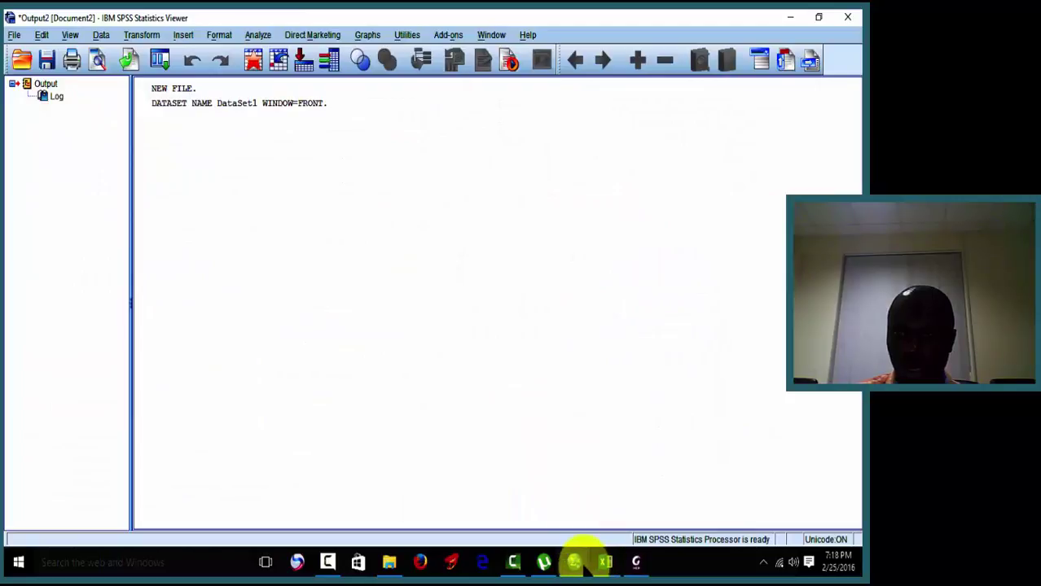
click(574, 562)
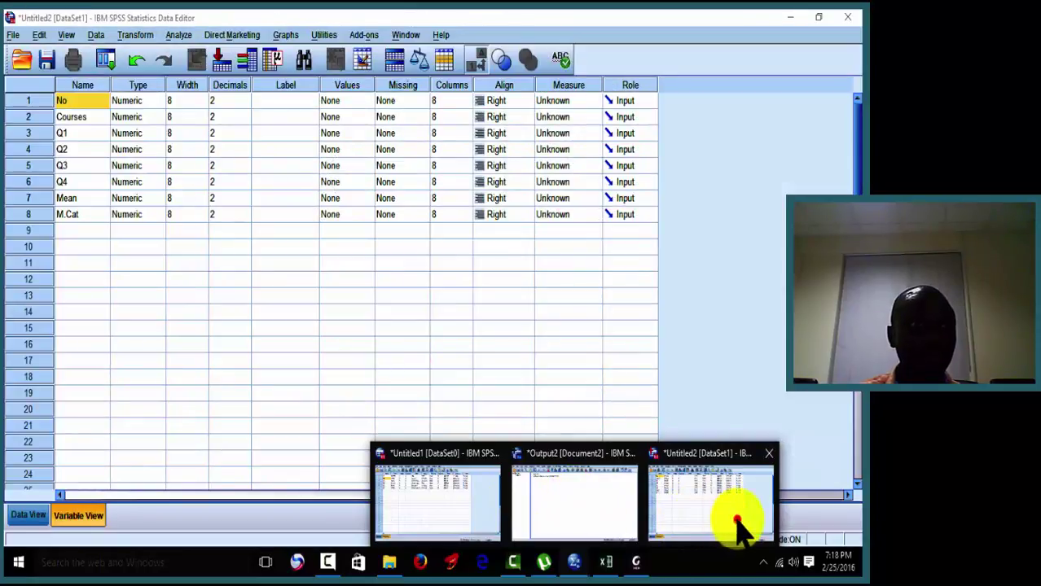
click(716, 501)
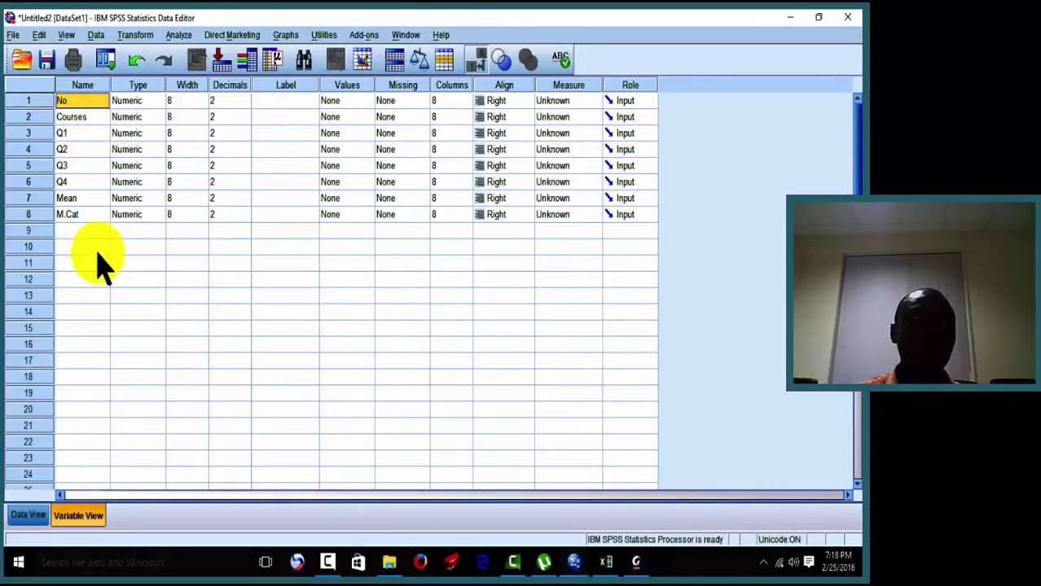
click(26, 516)
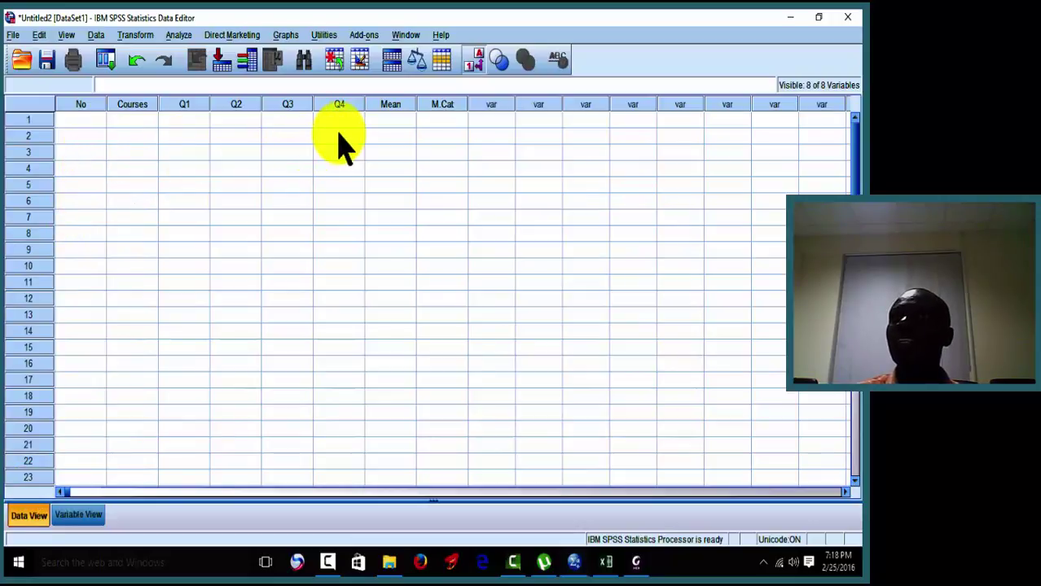
Paste the copied survey data into the data grid starting at row 1 of the No variable.
click(81, 122)
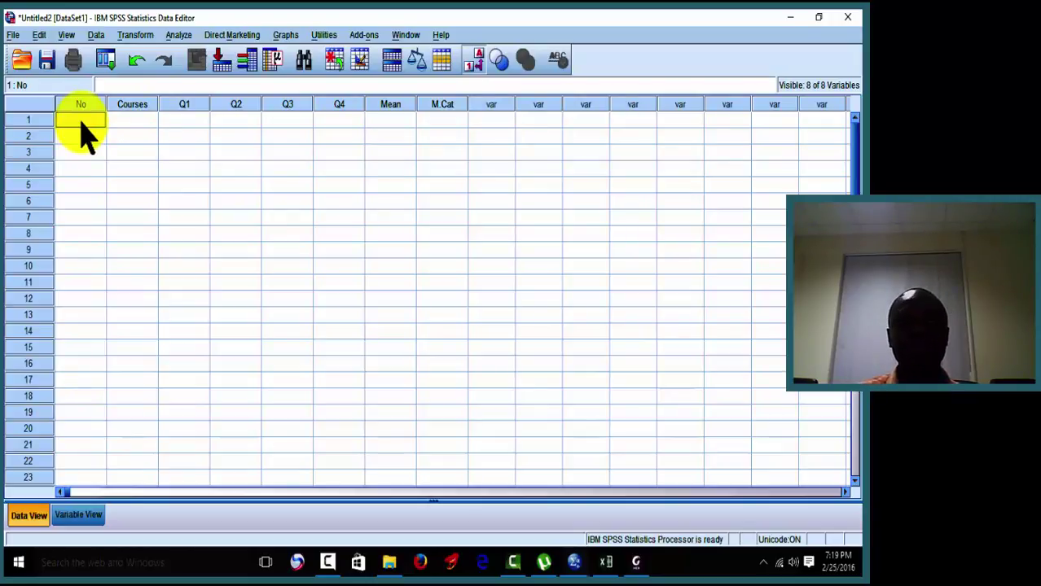
key(ctrl+v)
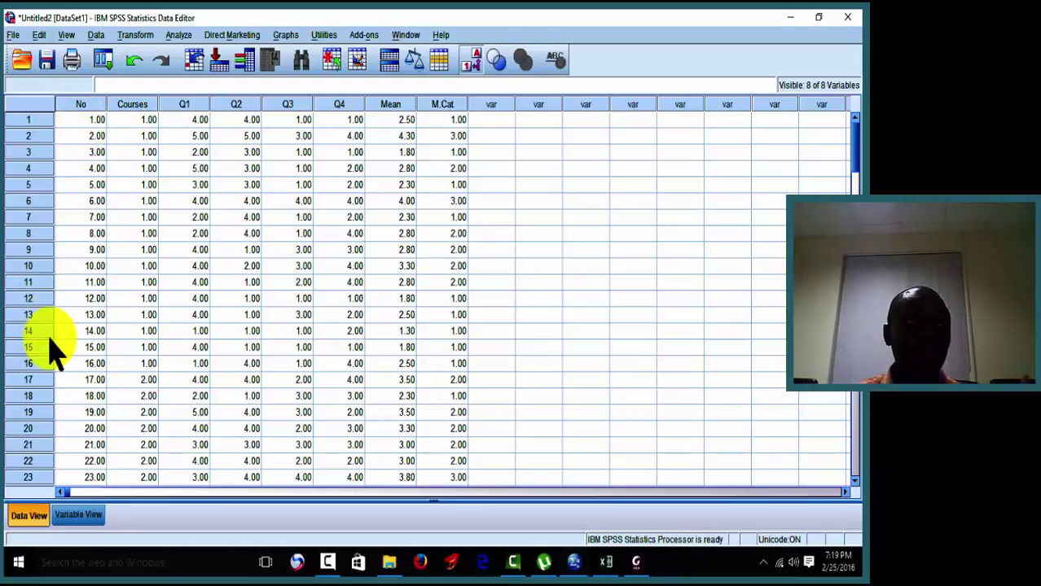
Open the value labels of the Courses variable and add the label Mid for value 1.
click(75, 516)
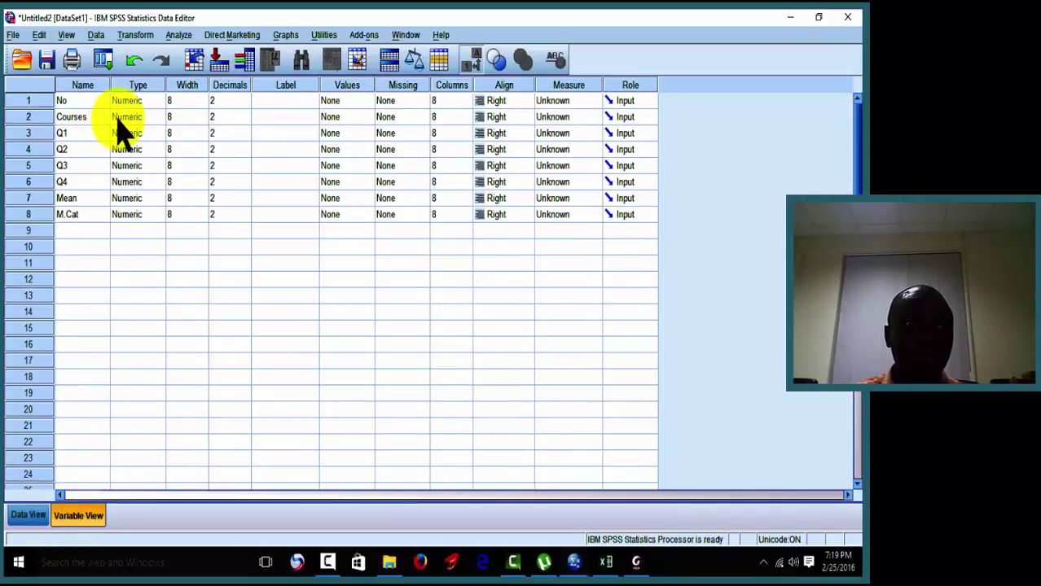
click(340, 118)
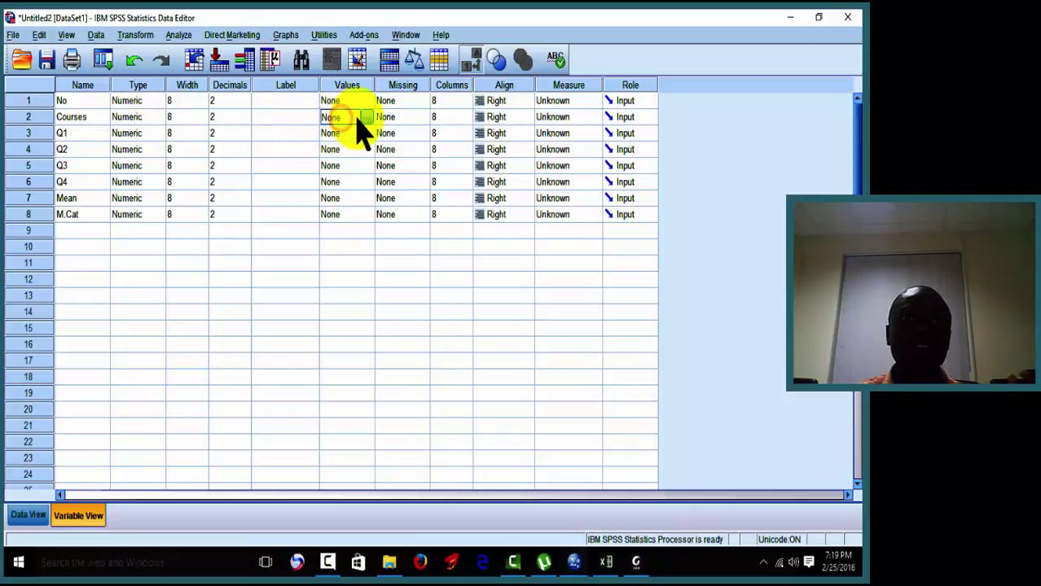
click(368, 117)
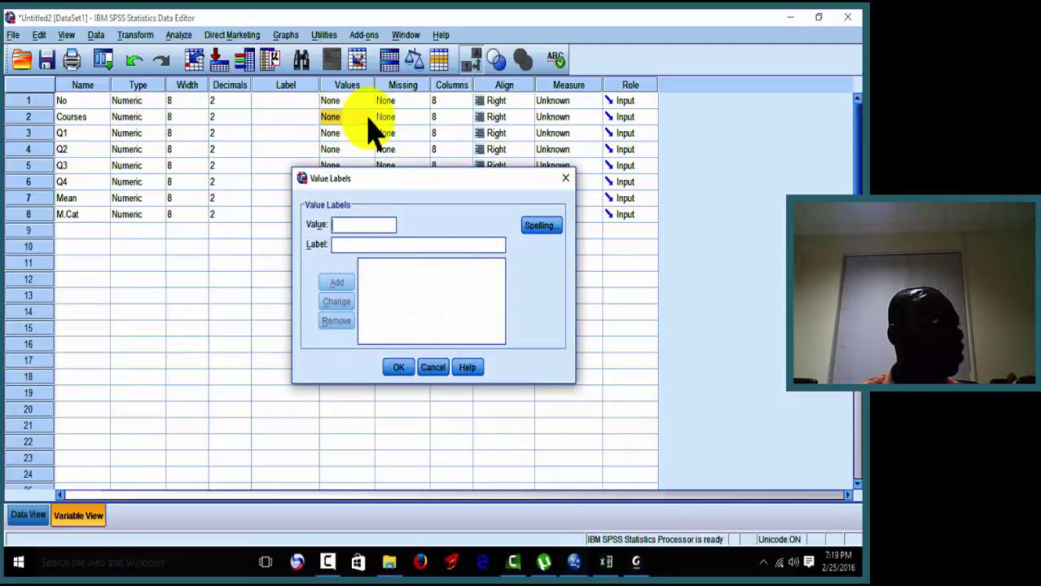
text(1)
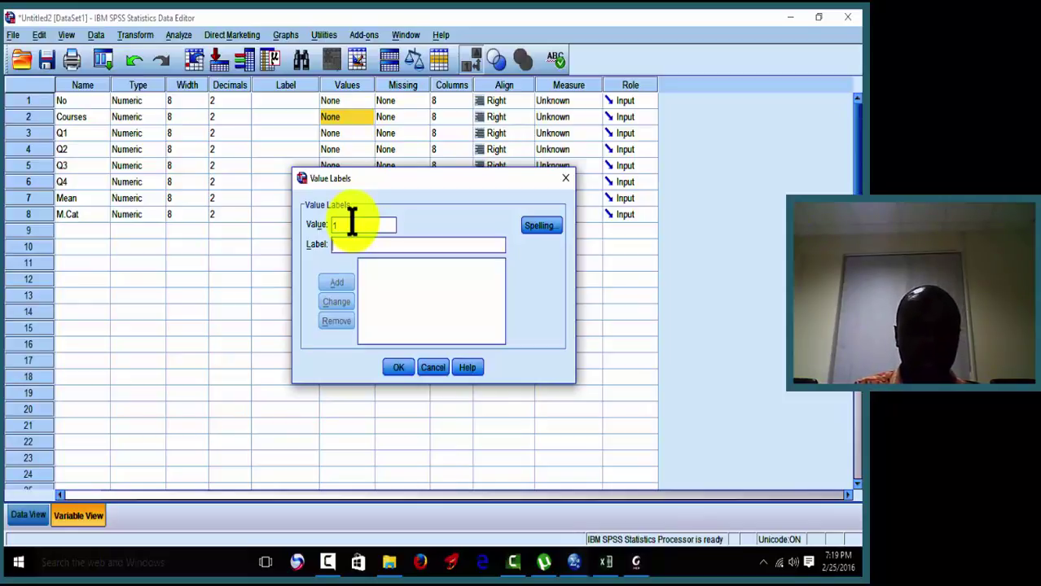
text(Mid)
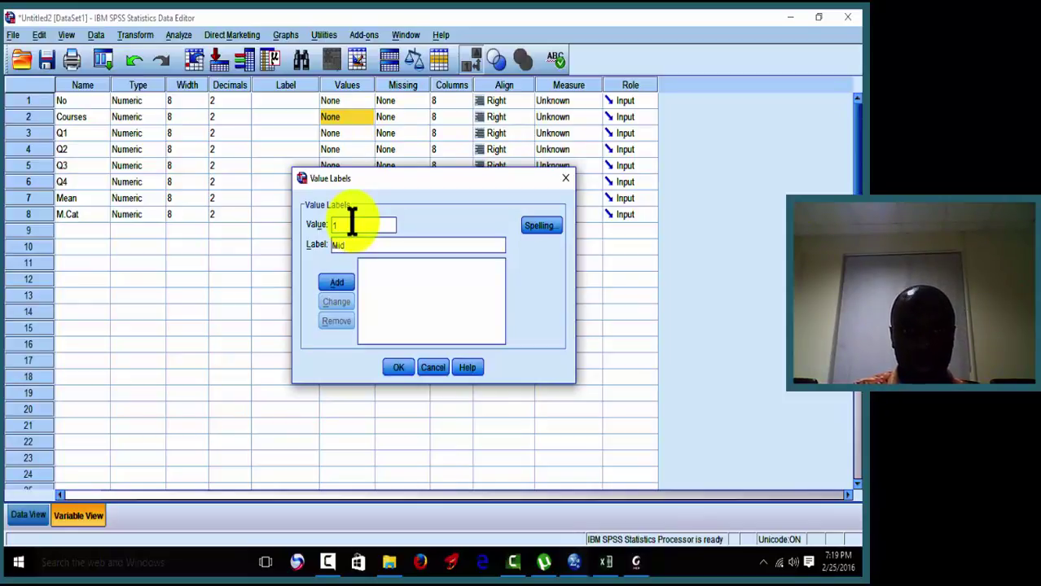
click(337, 283)
Add the Courses value labels Nurs for value 2 and pa for value 3.
click(345, 224)
text(2)
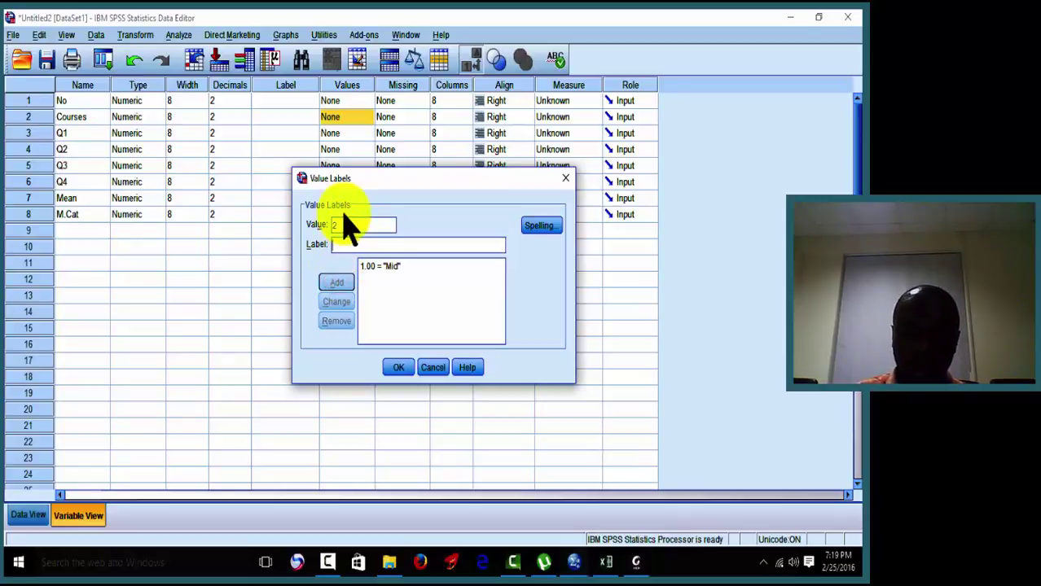
key(Tab)
text(Nurs)
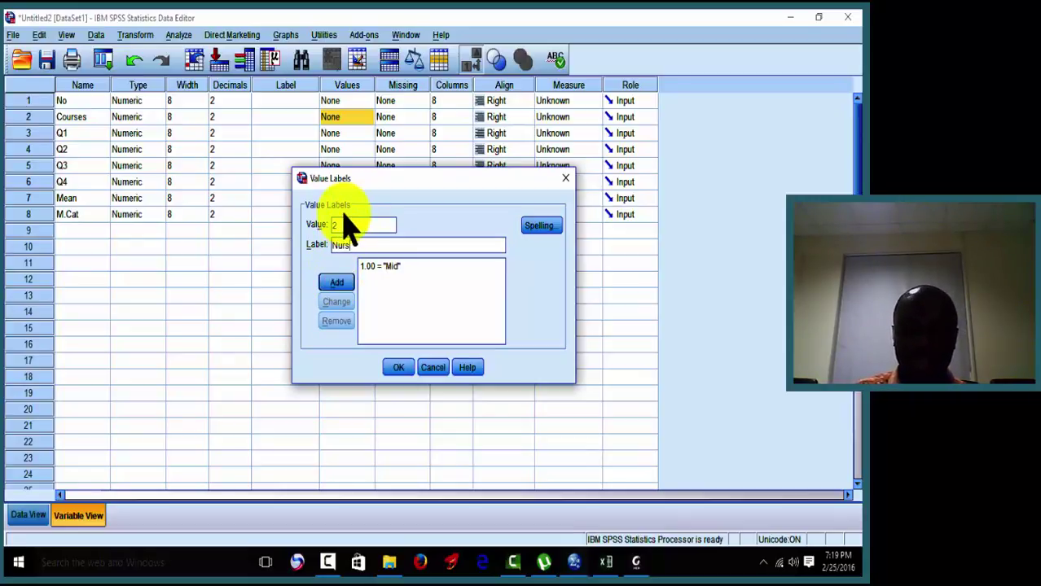
key(Return)
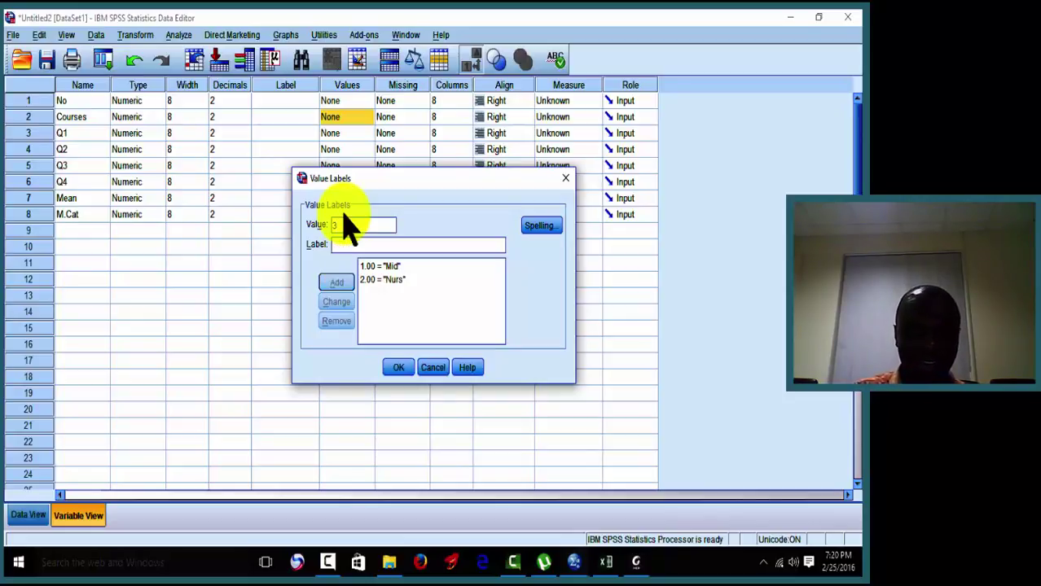
key(Tab)
text(pa)
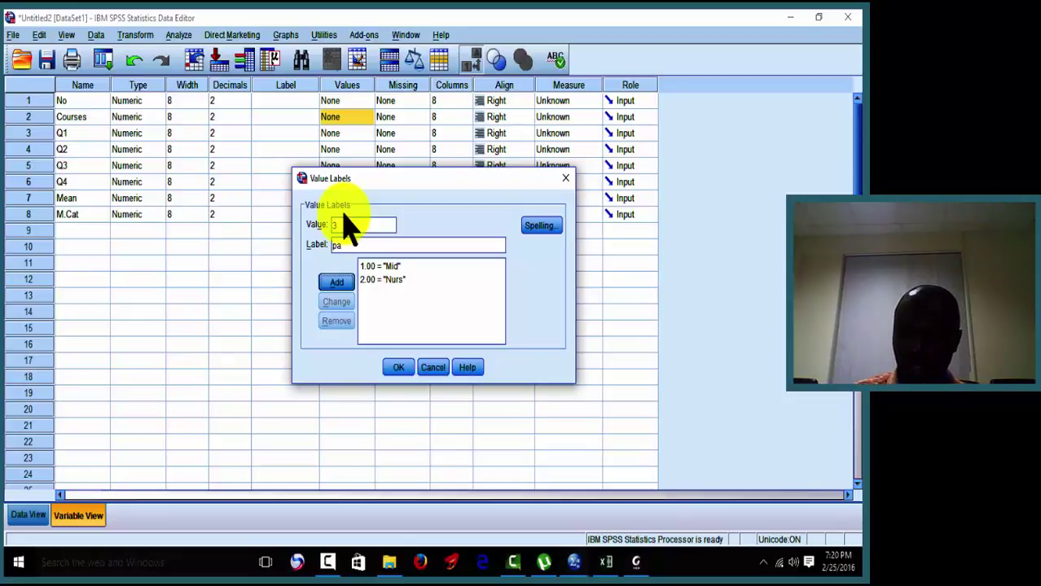
key(Return)
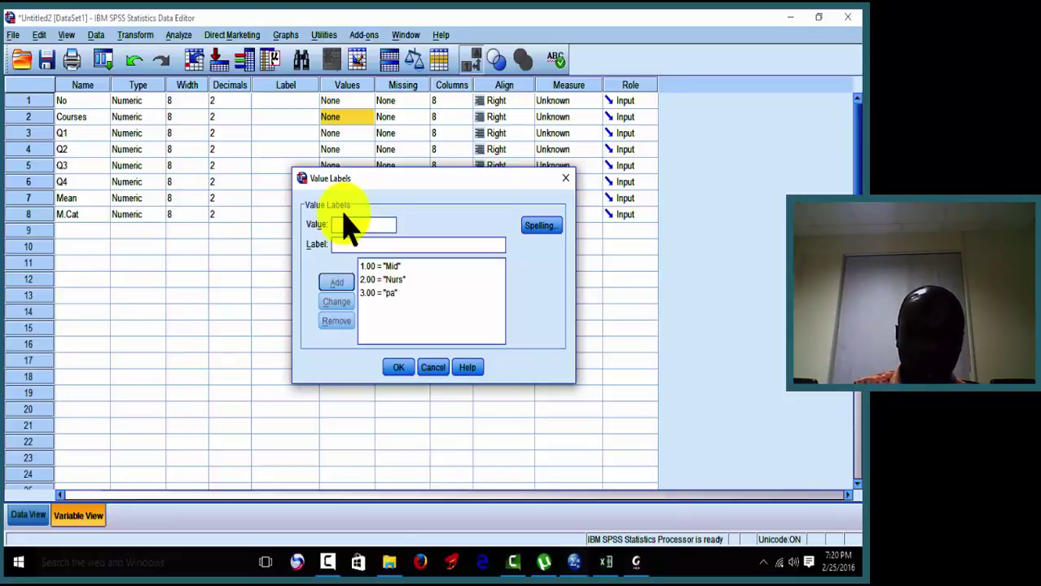
Add the Courses value labels ph for value 4 and dt for value 5.
text(4)
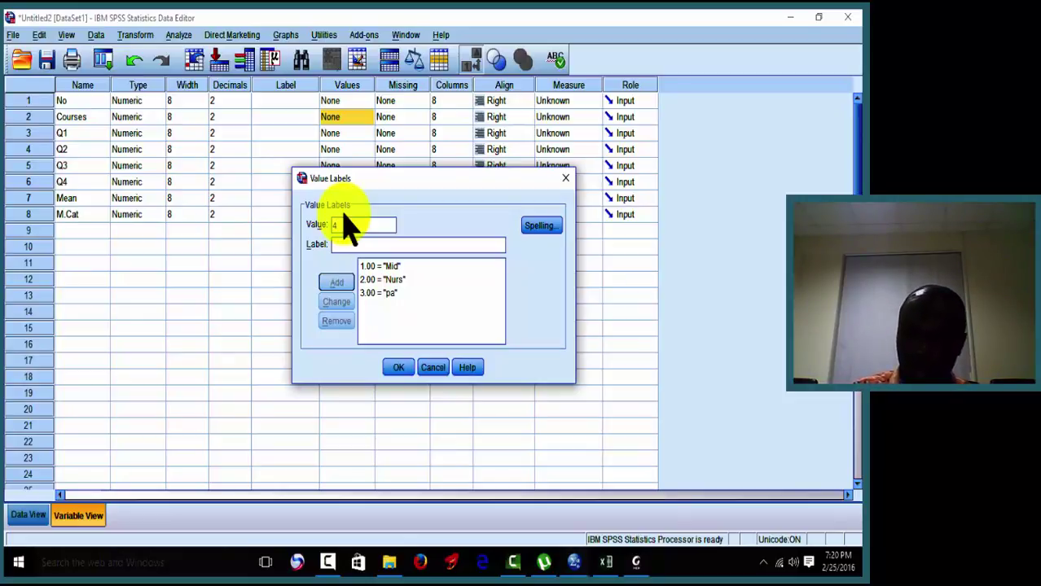
key(Tab)
text(ph)
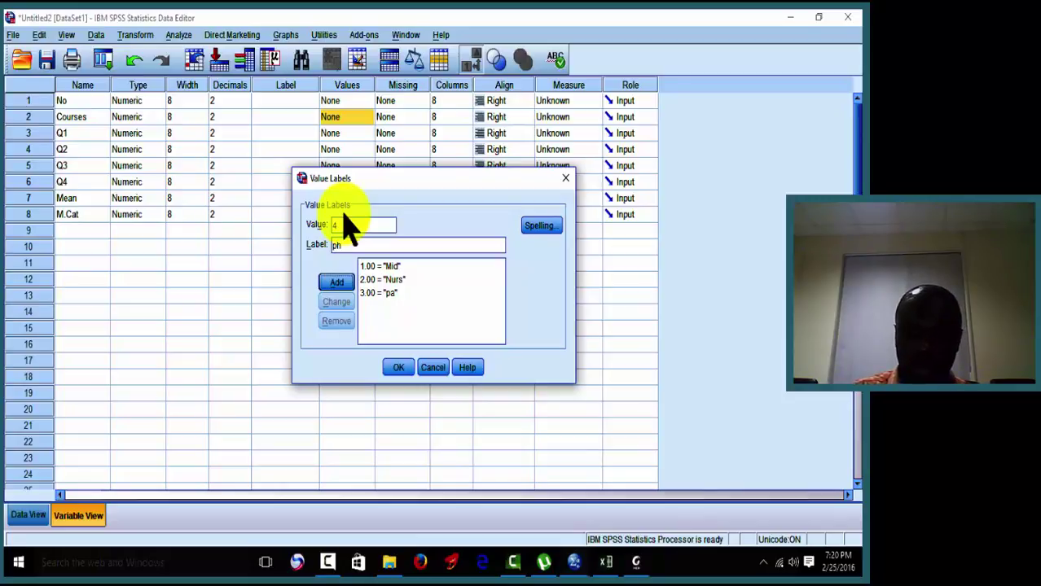
key(Return)
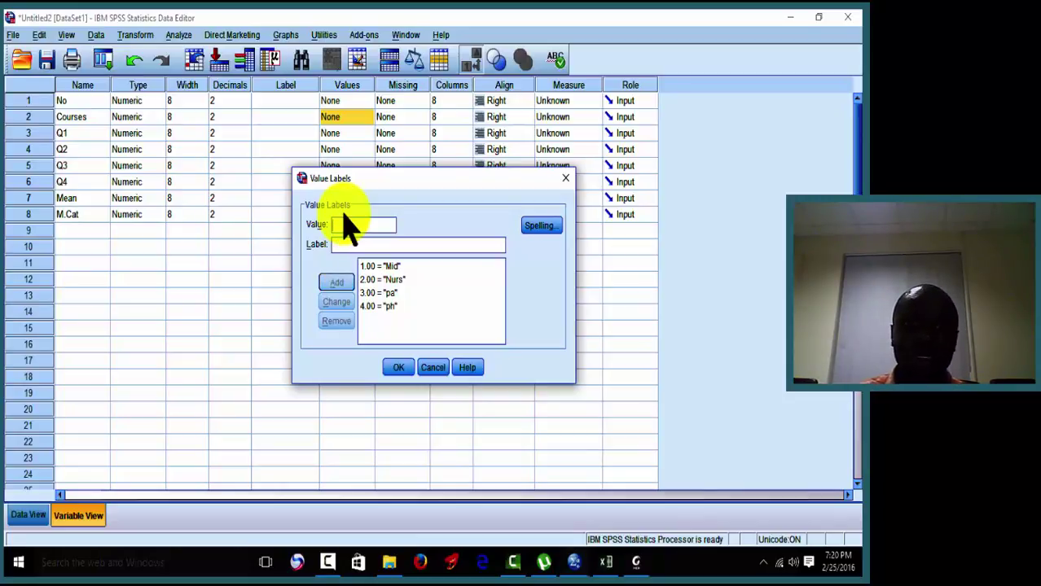
text(5)
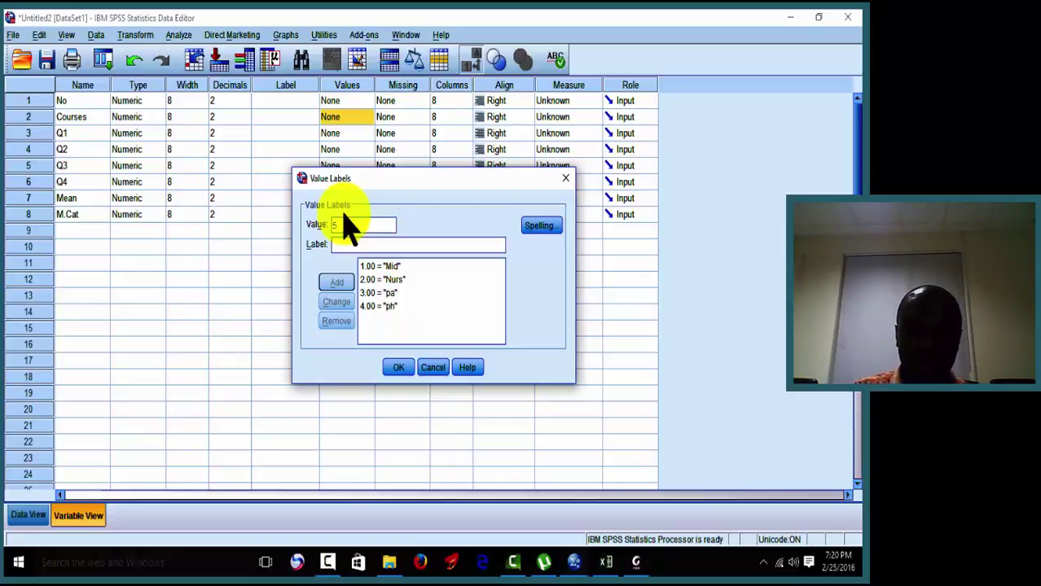
text(dt)
key(Return)
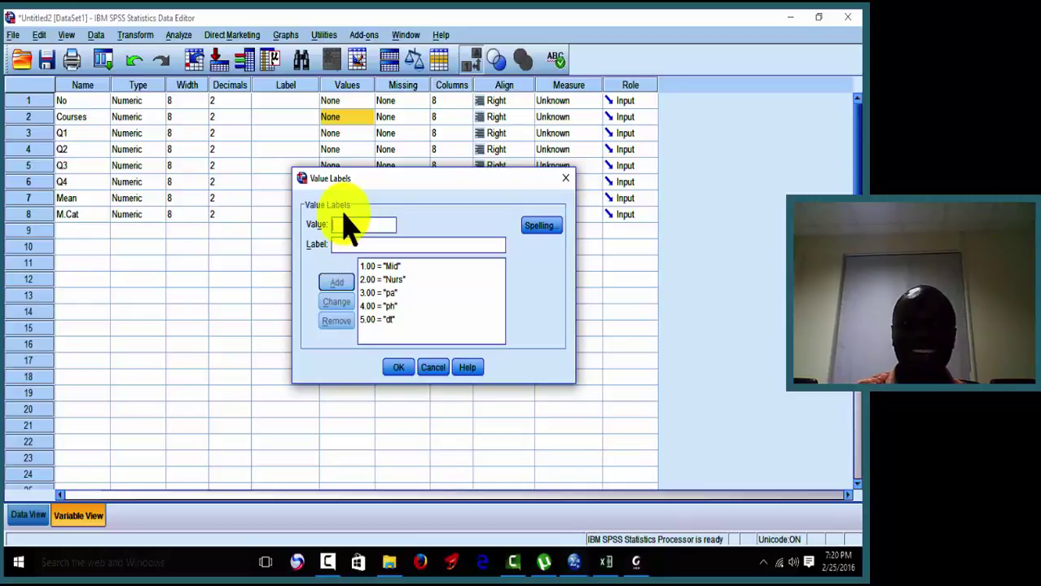
Add the label medlab for value 6 and apply the value labels to the Courses variable.
text(6)
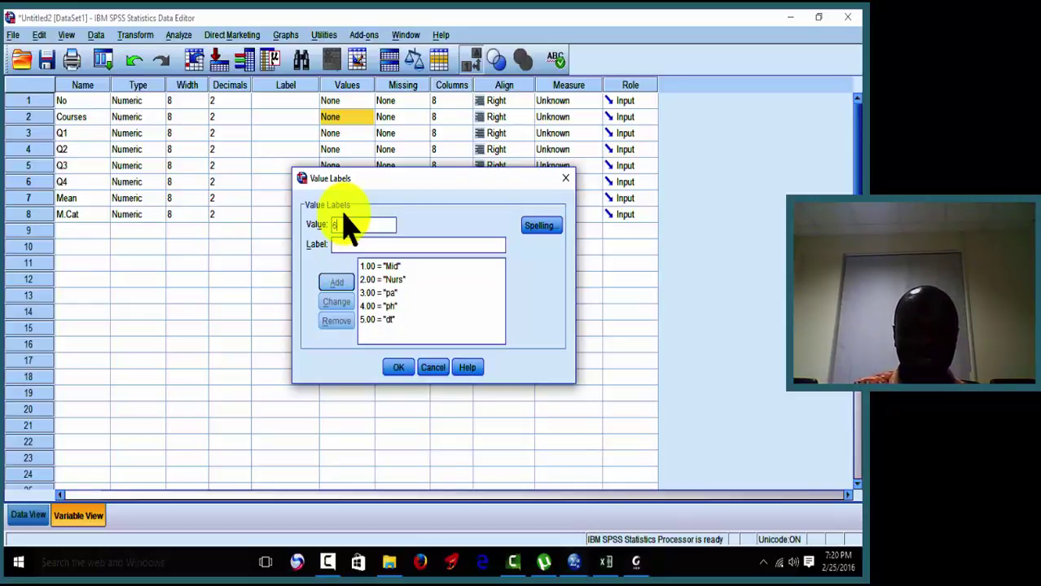
key(Tab)
text(me)
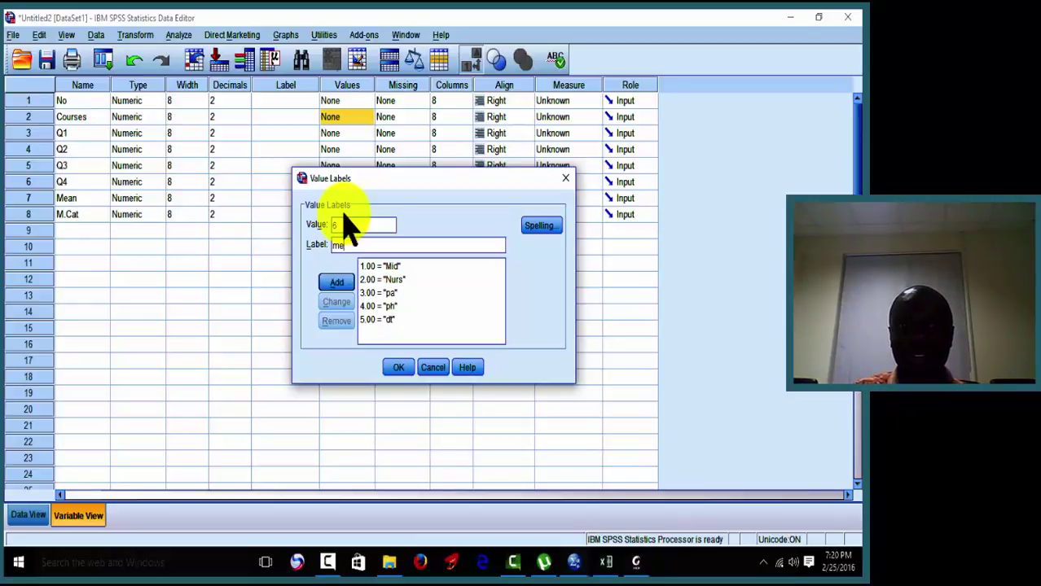
text(dian)
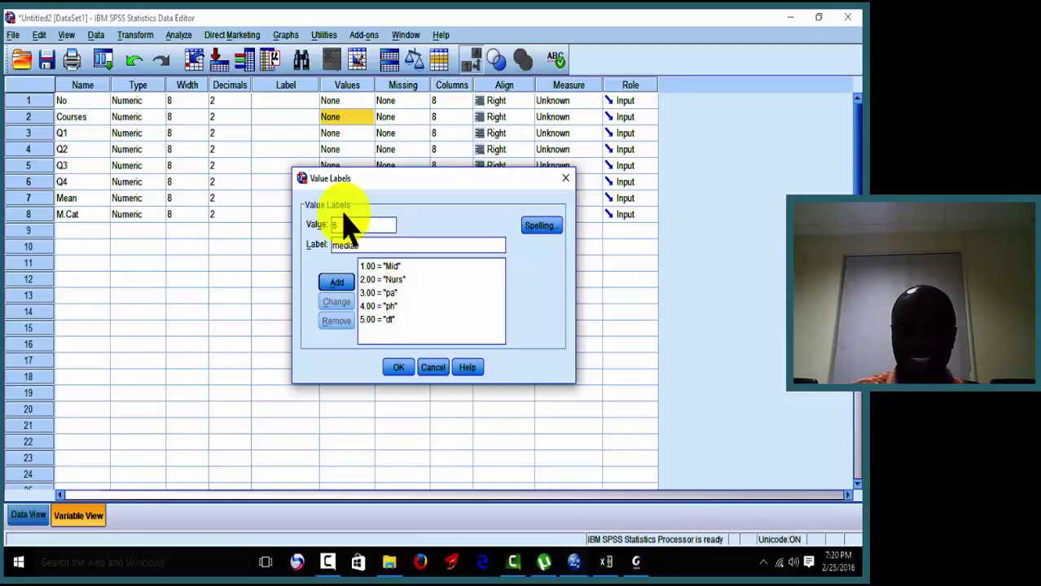
key(Return)
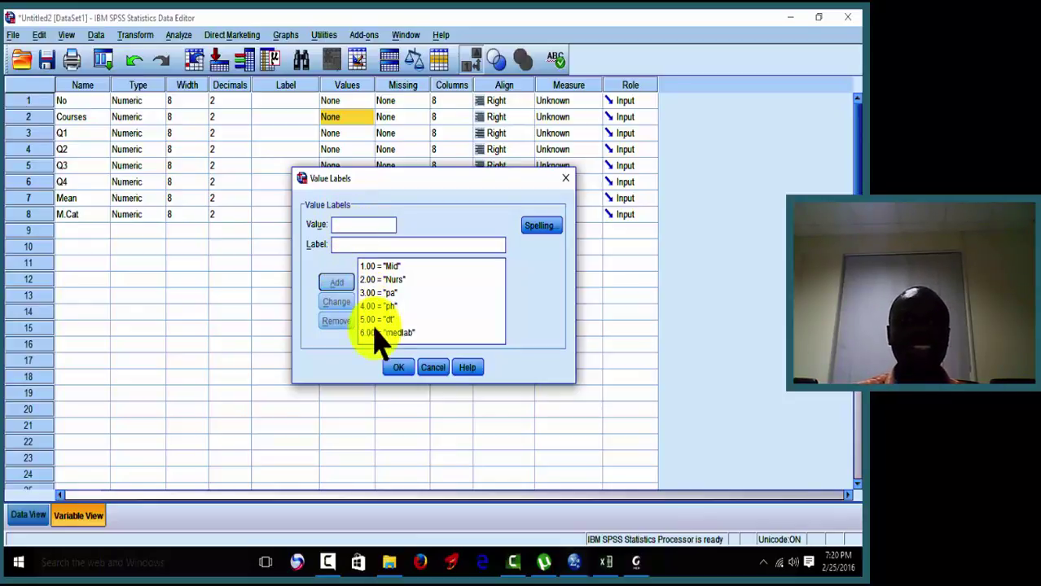
click(391, 368)
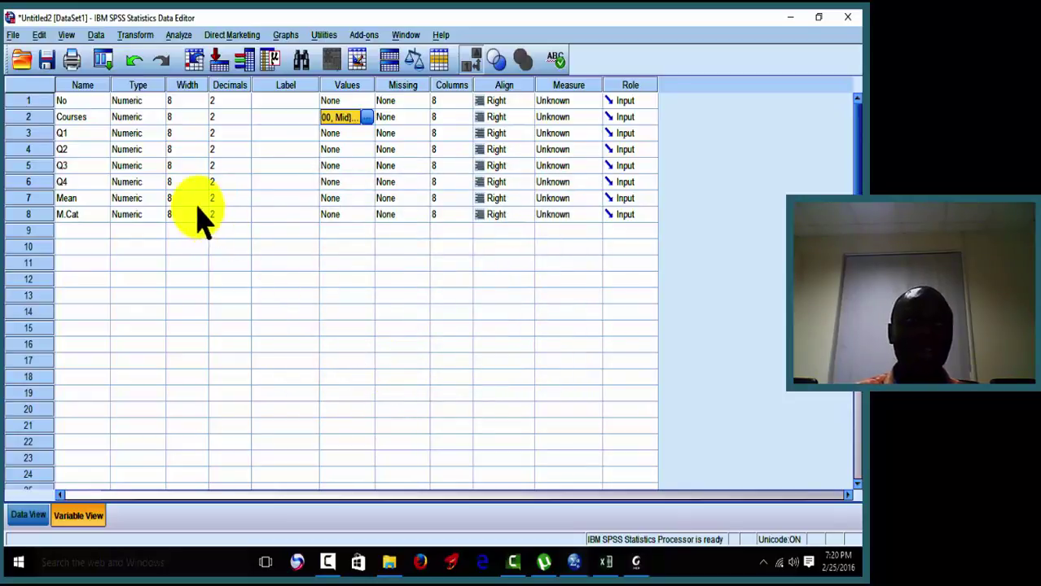
Compare the Courses column in the data grid with value labels shown and hidden, ending with the numeric codes displayed.
click(26, 515)
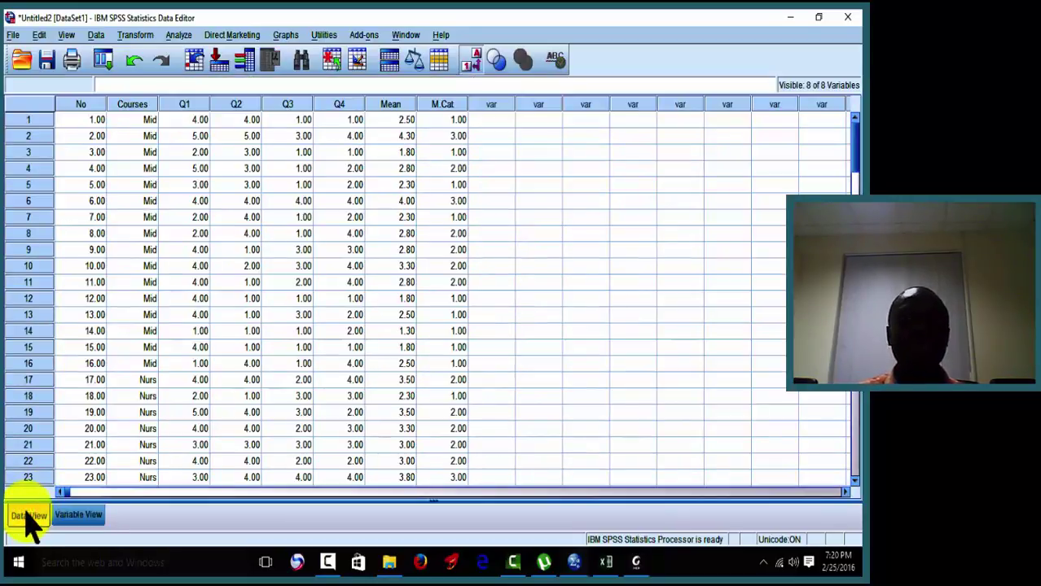
click(476, 62)
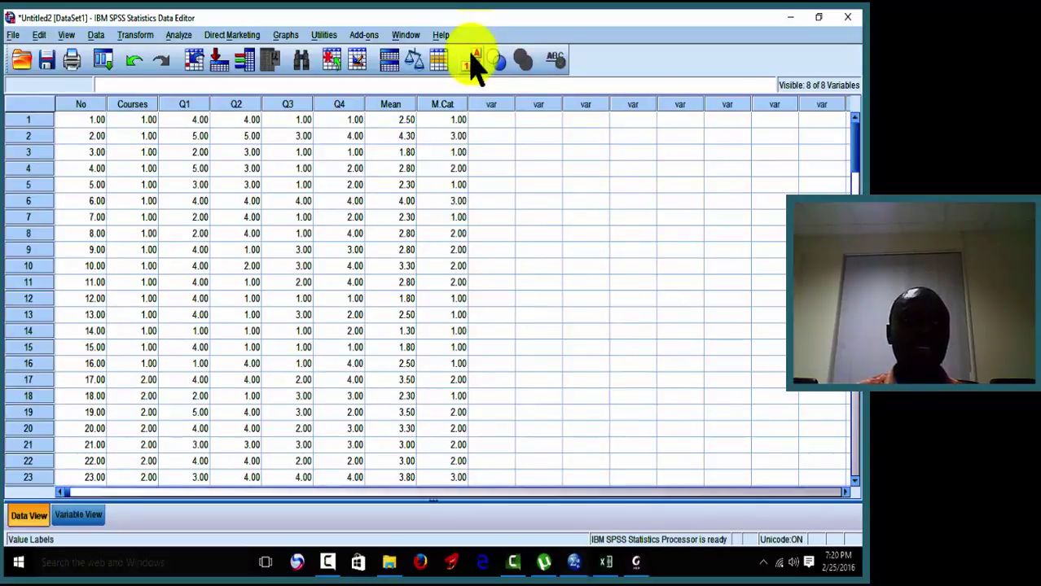
click(476, 62)
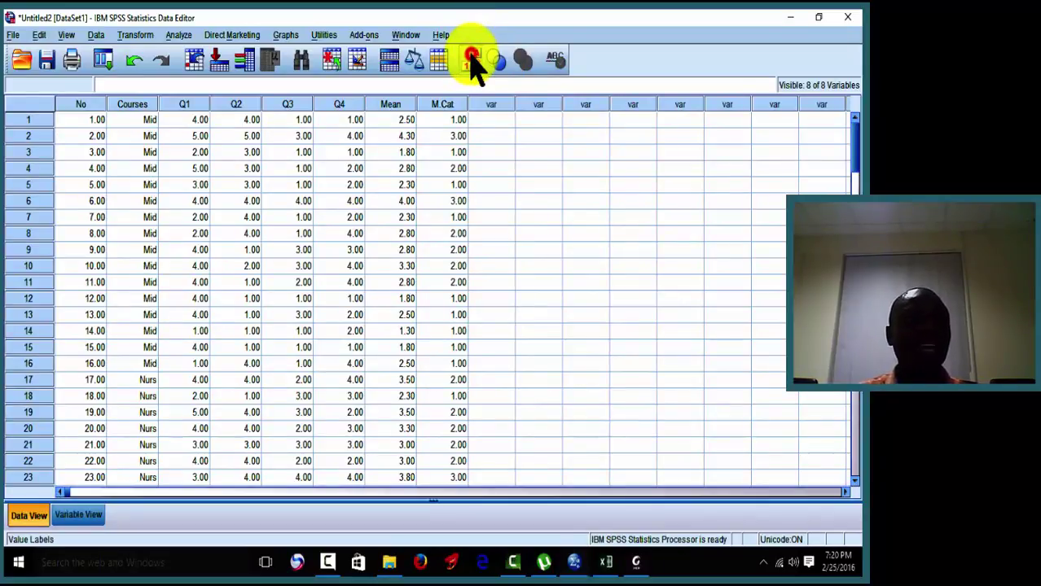
click(477, 62)
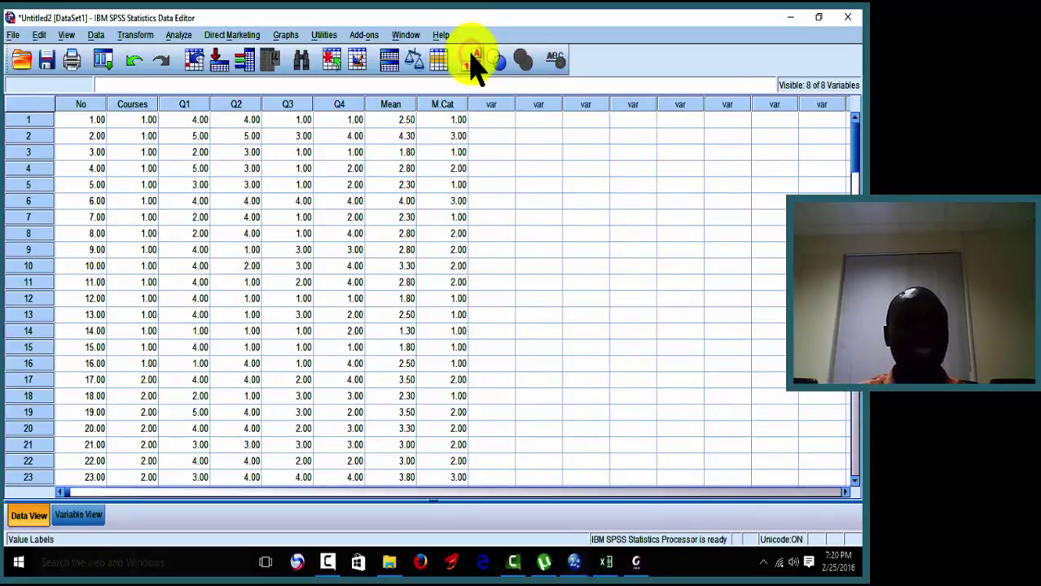
click(147, 139)
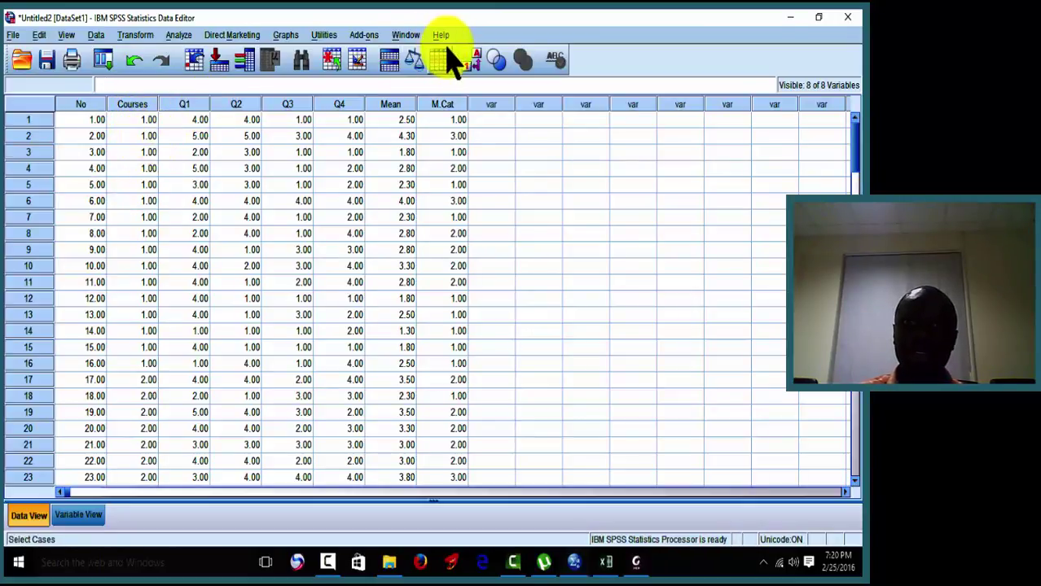
click(475, 62)
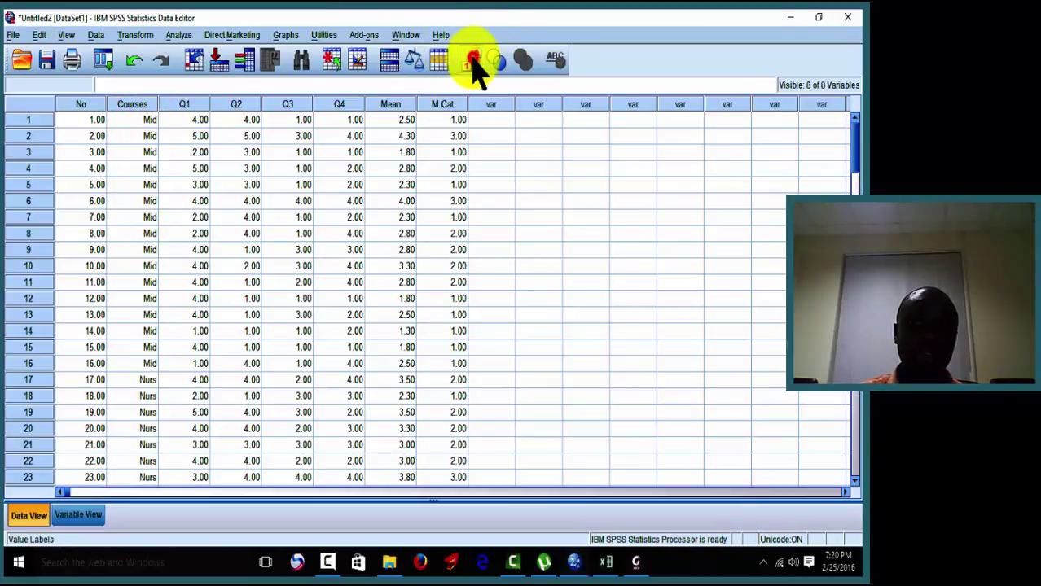
click(475, 62)
click(475, 62)
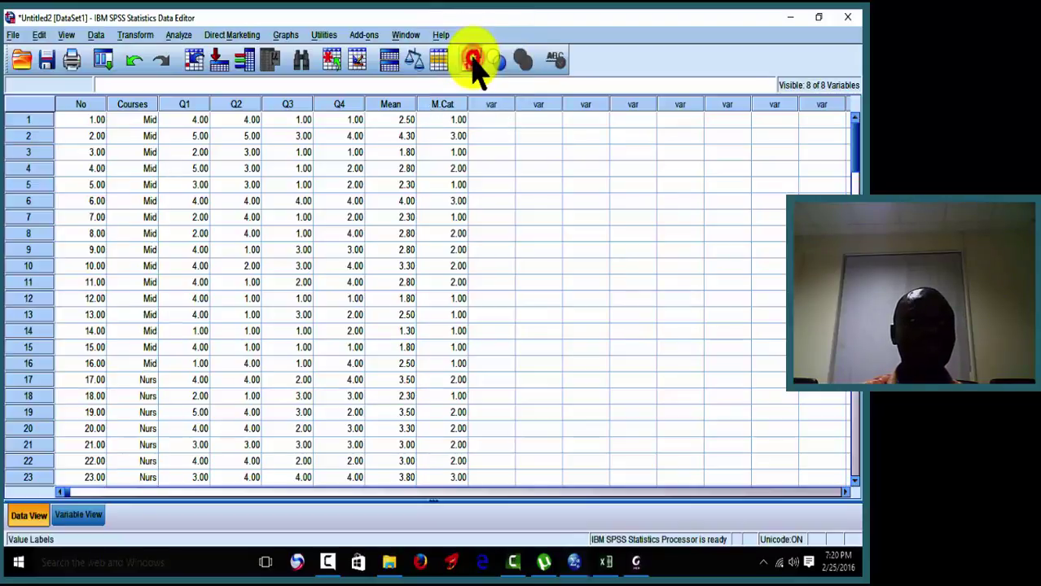
click(475, 61)
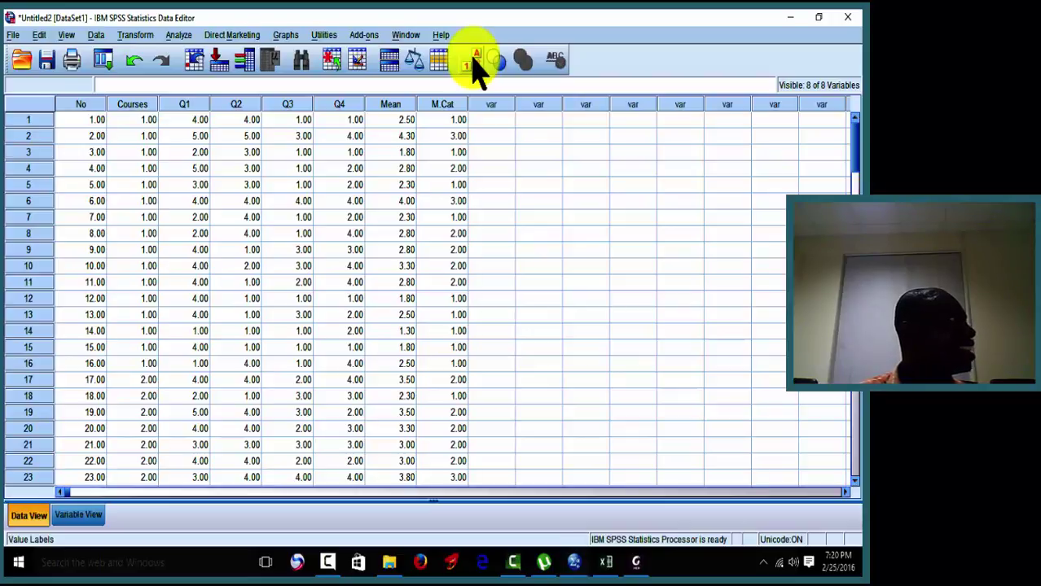
click(473, 60)
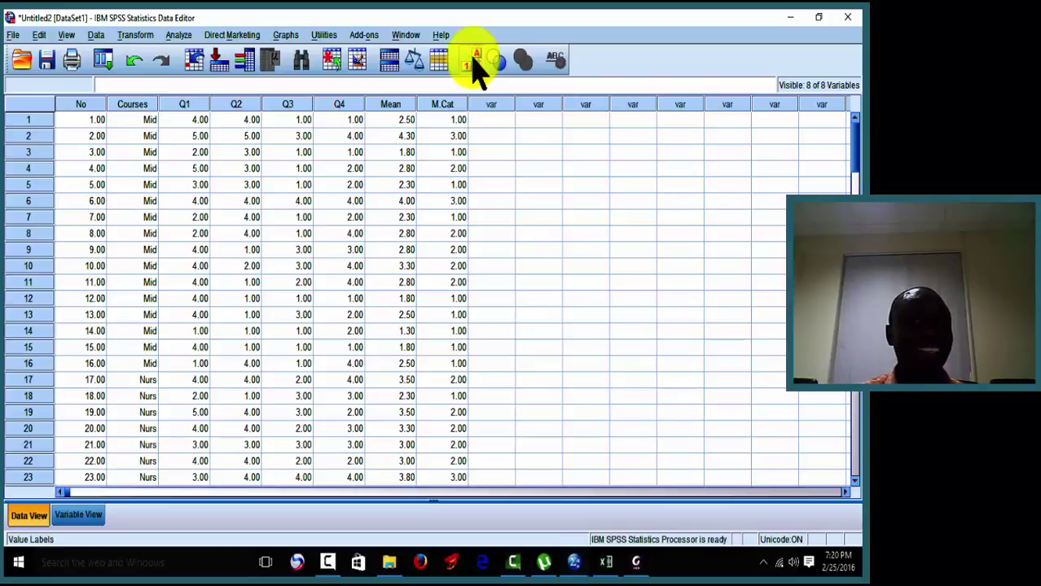
click(473, 60)
click(475, 62)
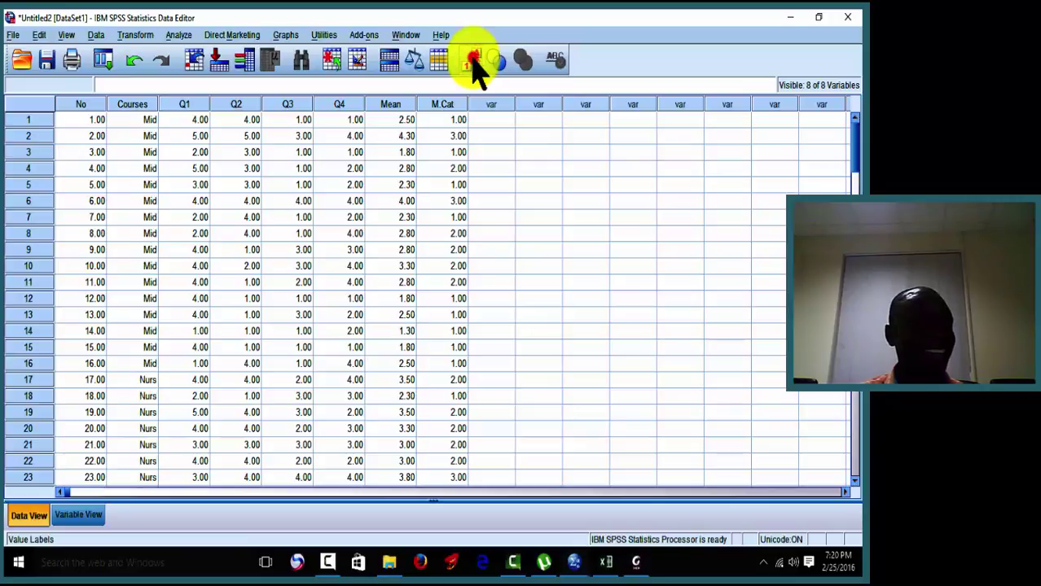
click(475, 62)
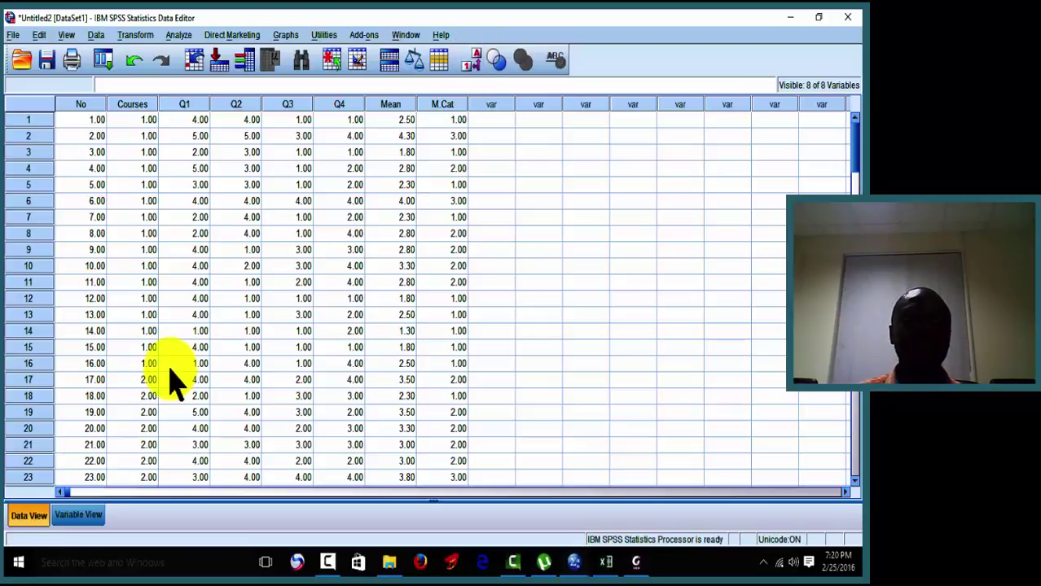
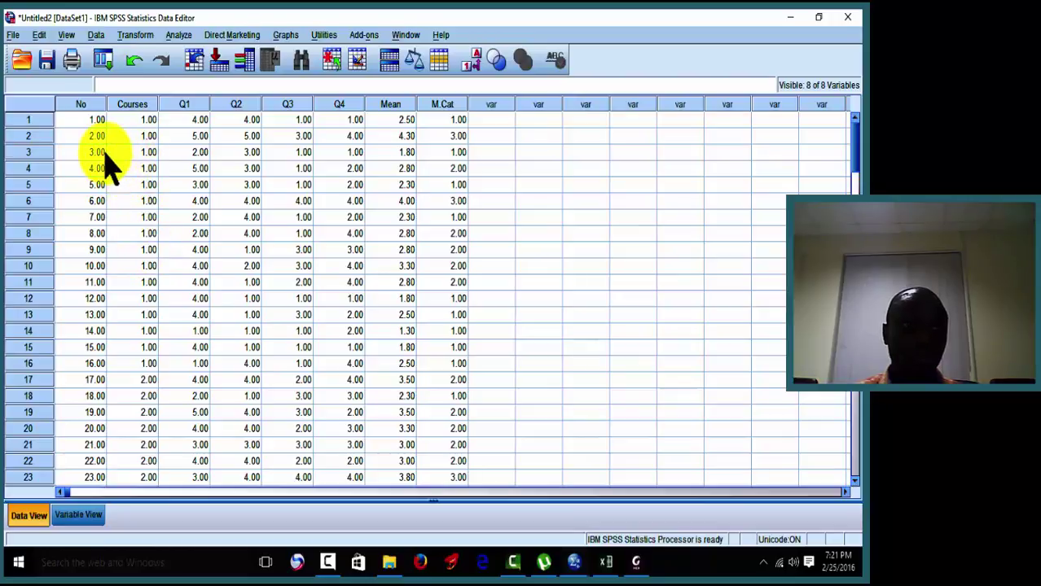
Try to rename the Q1 variable as 1Q in the variable definitions.
click(79, 516)
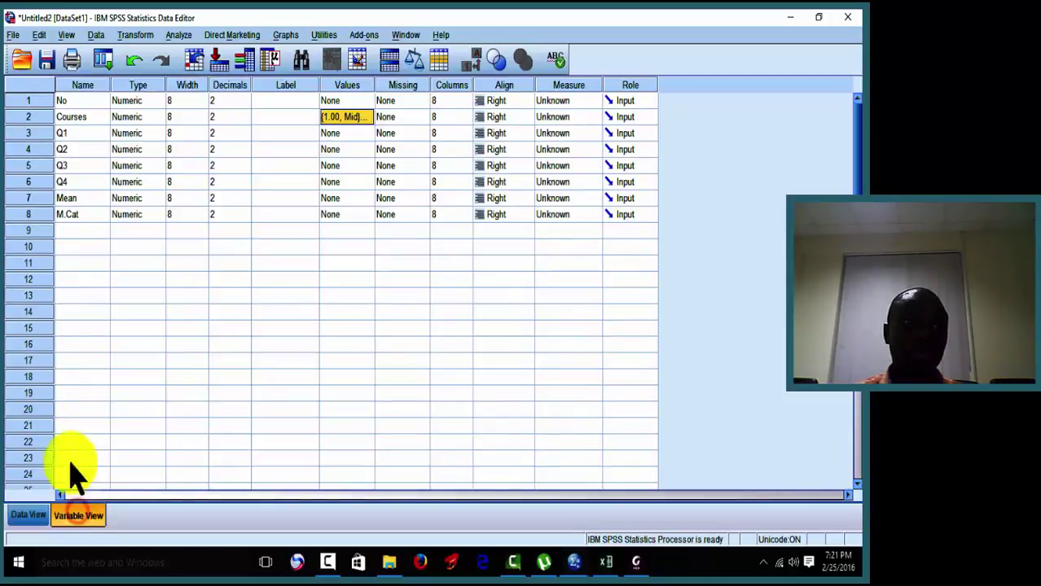
click(72, 134)
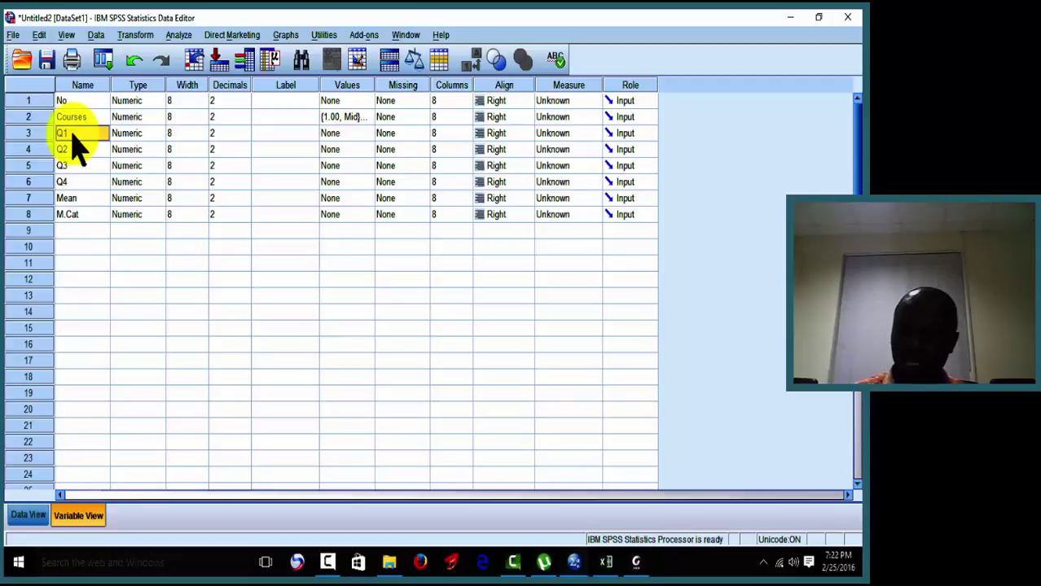
text(1)
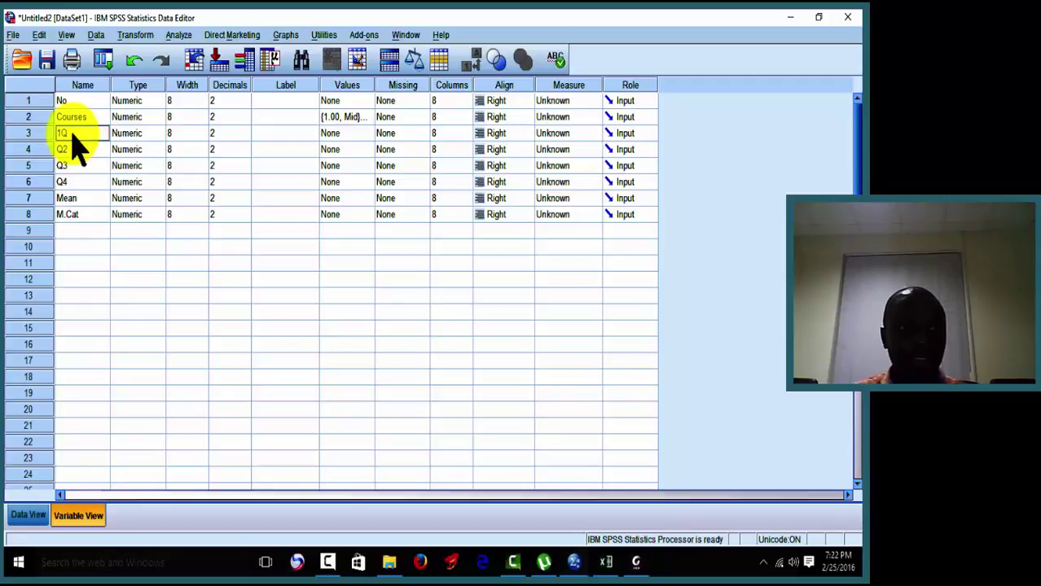
click(106, 213)
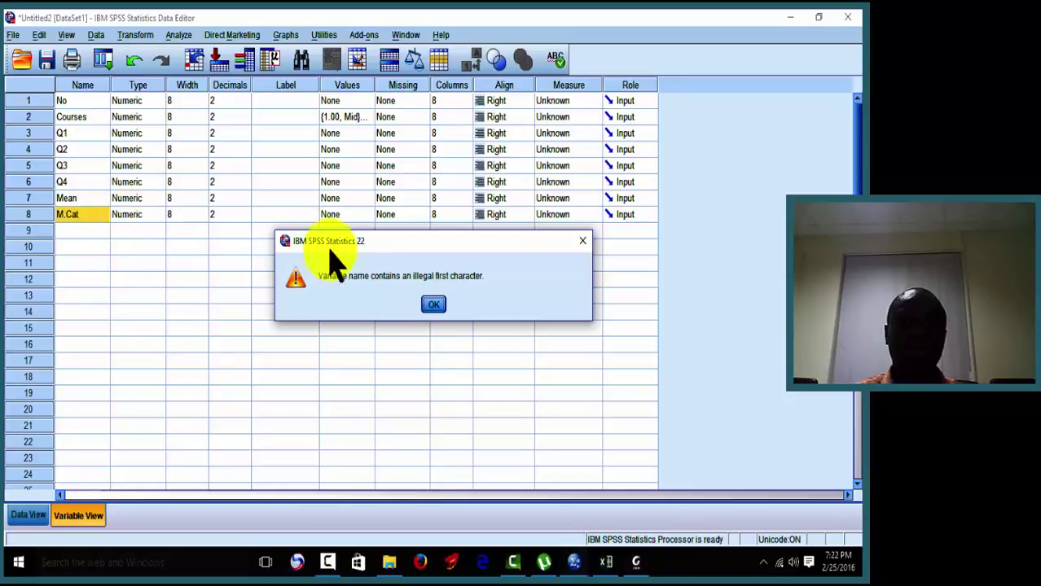
click(464, 290)
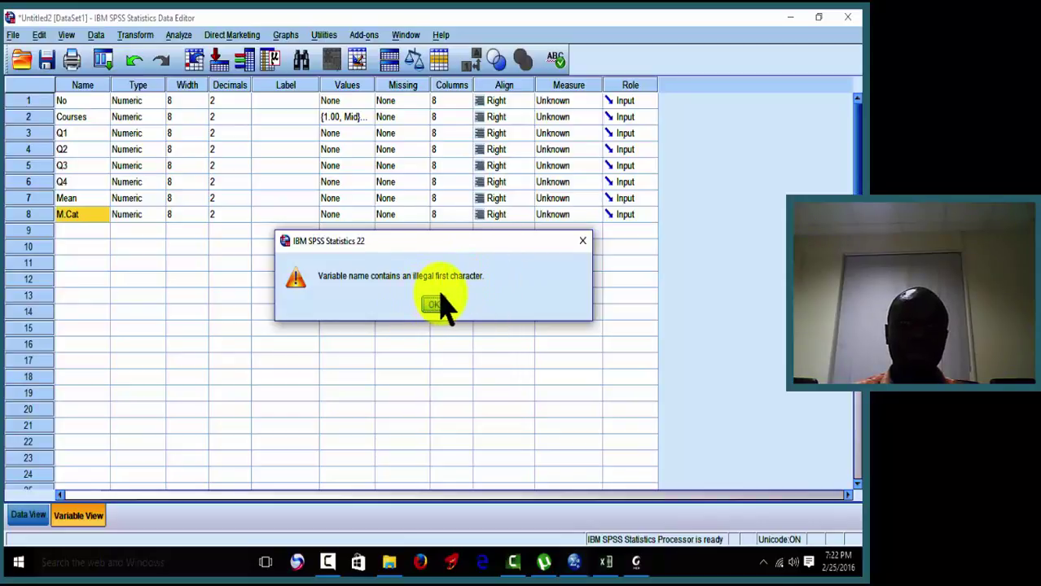
click(434, 303)
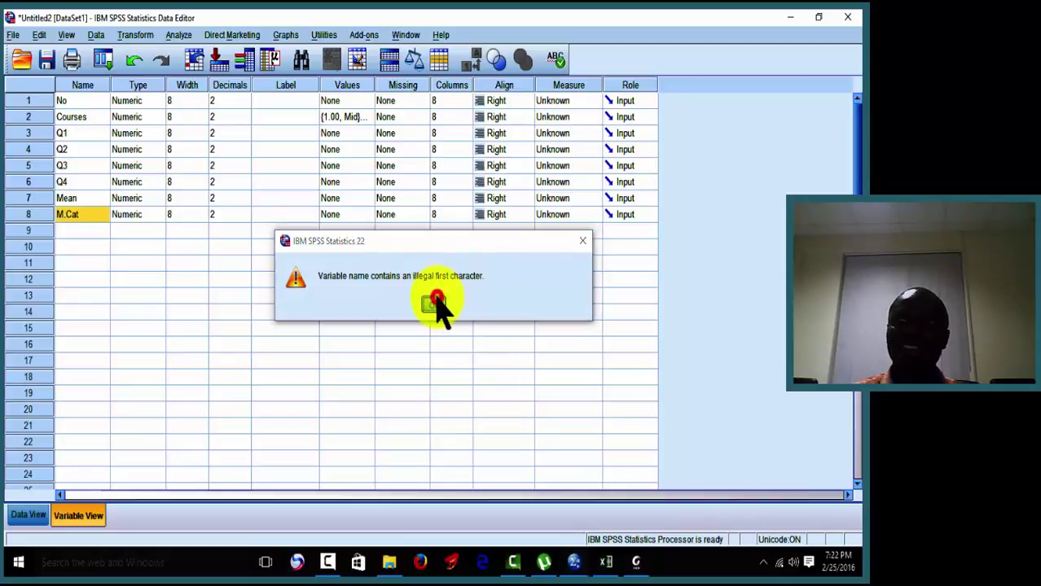
Try to rename the Q1 variable with a special character inserted between the letter and the digit.
double_click(62, 134)
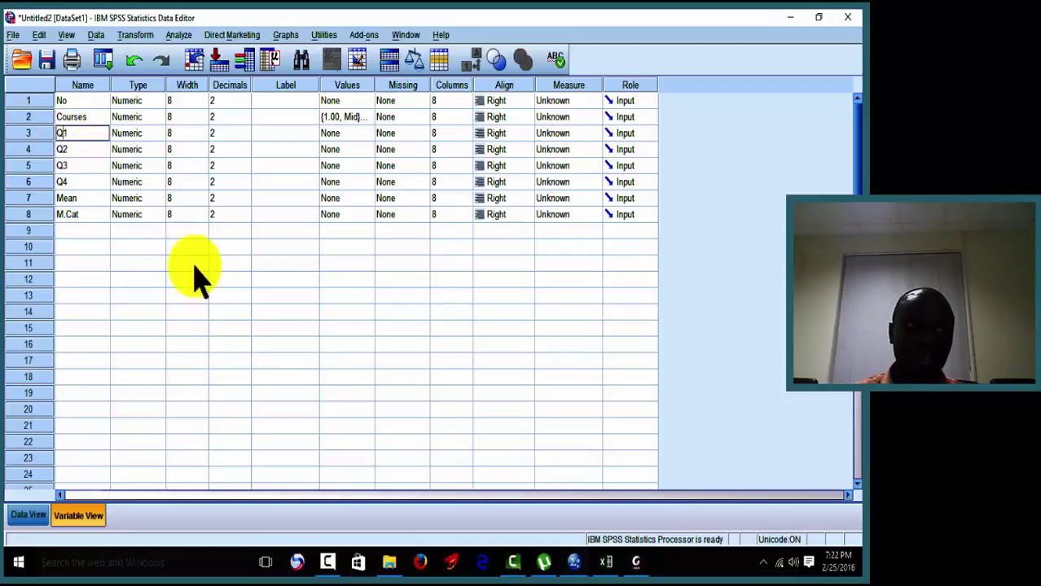
click(237, 336)
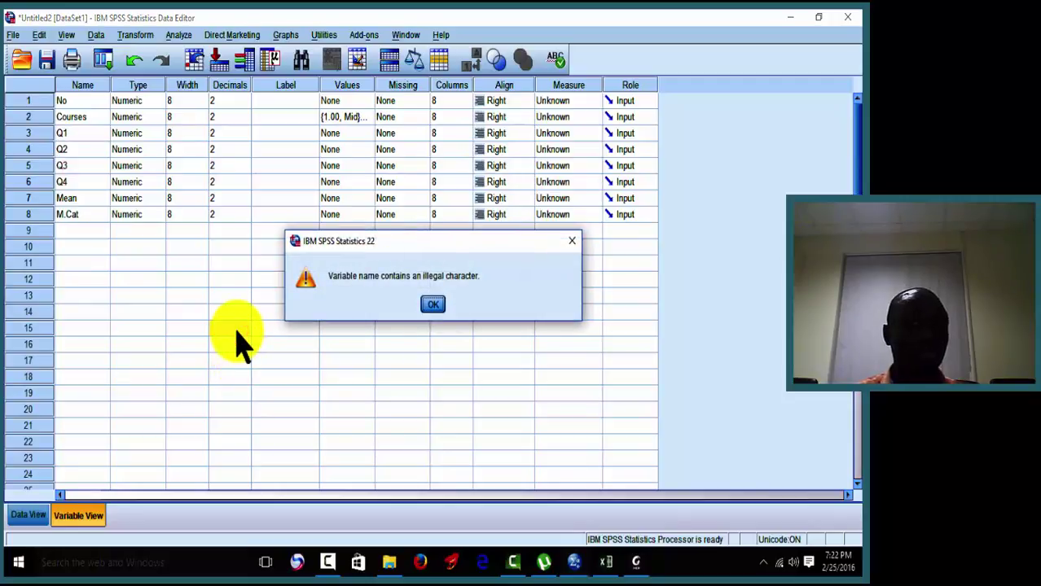
click(386, 285)
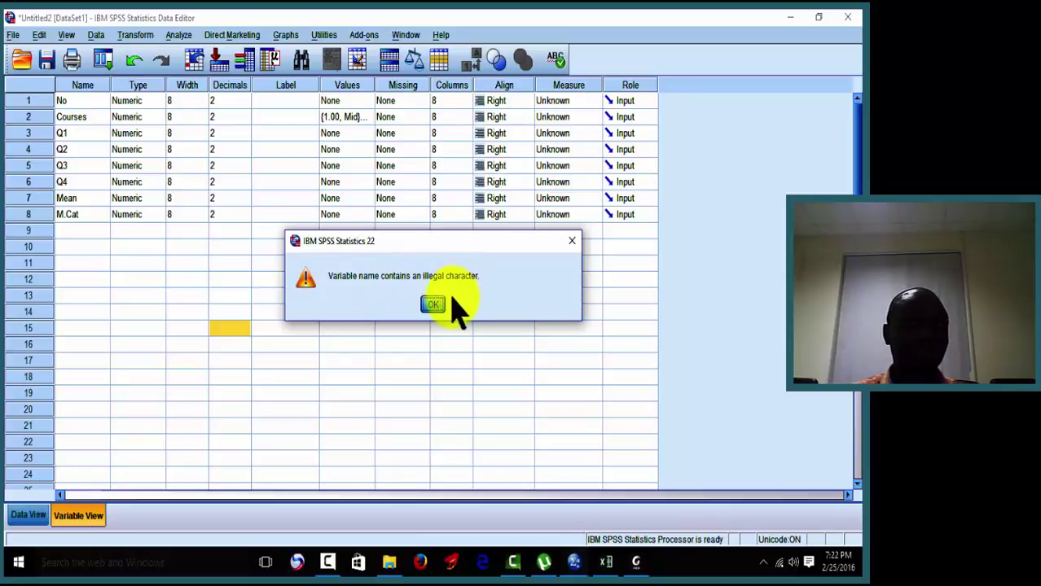
click(433, 305)
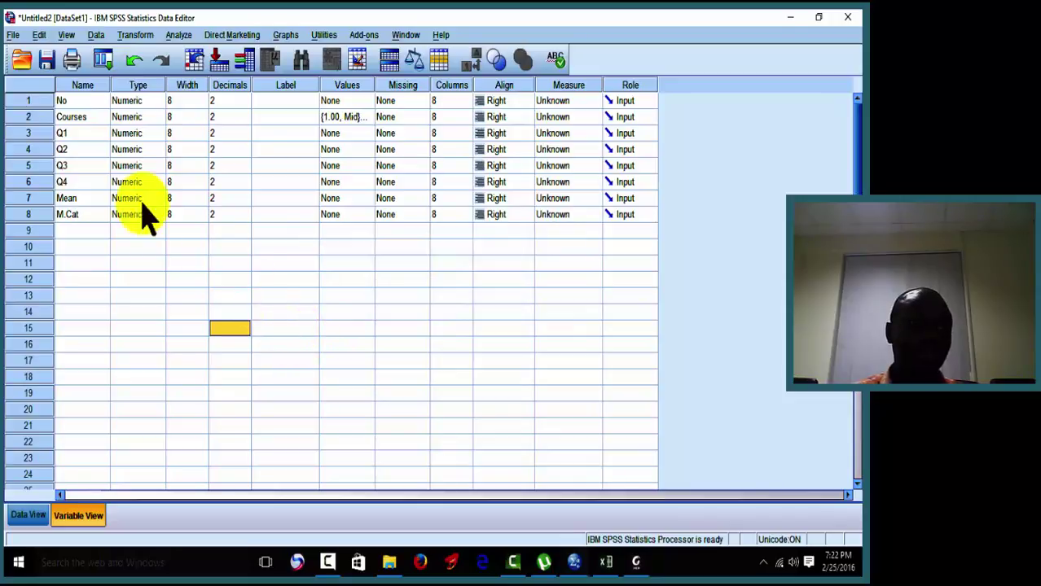
Try to rename the Q2 variable as Q-2, with a hyphen between the letter and the digit.
click(62, 149)
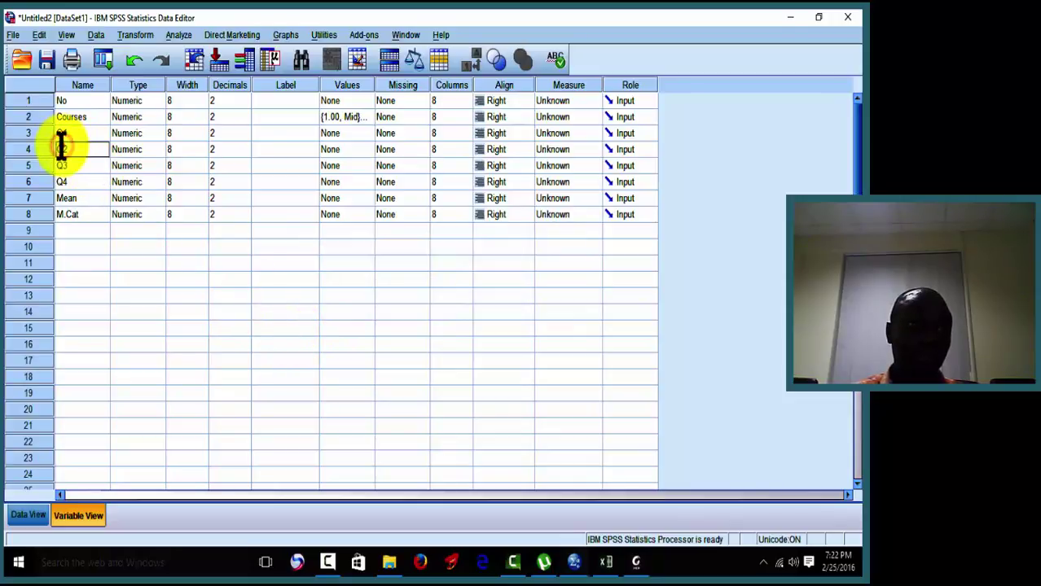
click(63, 147)
text(_)
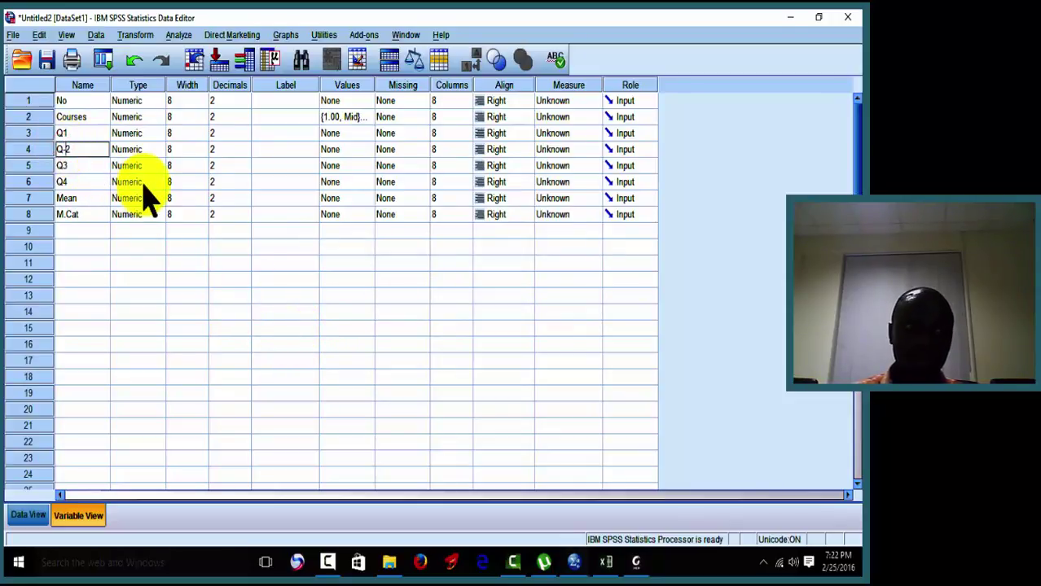
click(213, 314)
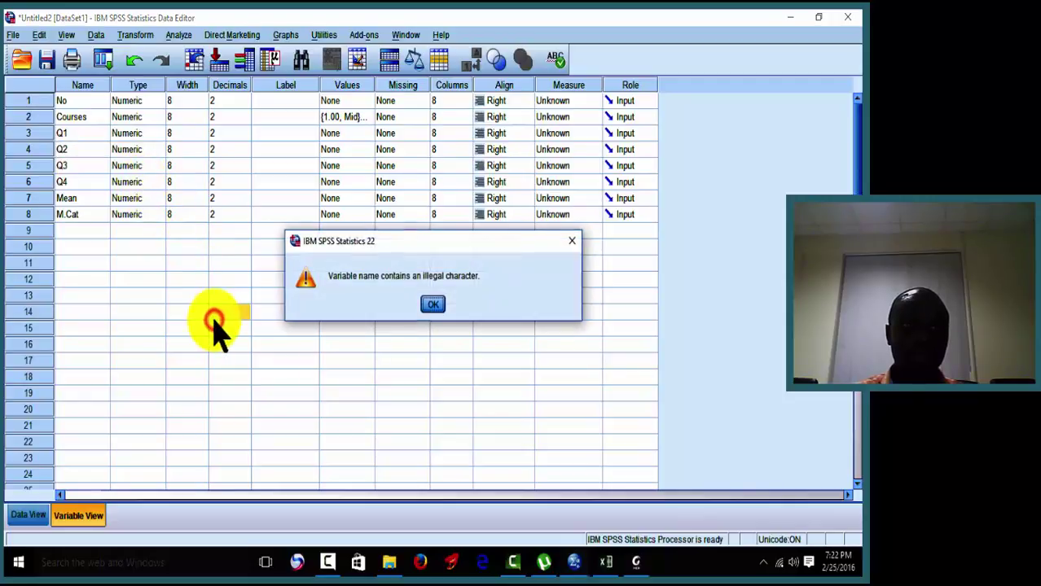
click(433, 303)
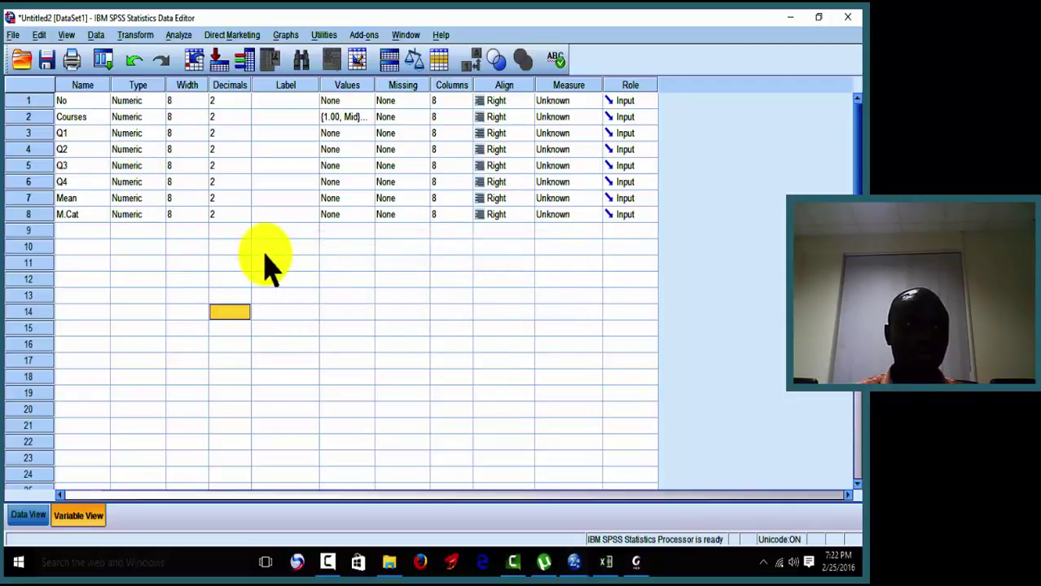
Try to rename the Q2 variable as Q2-, with a hyphen at the end of the name.
click(75, 149)
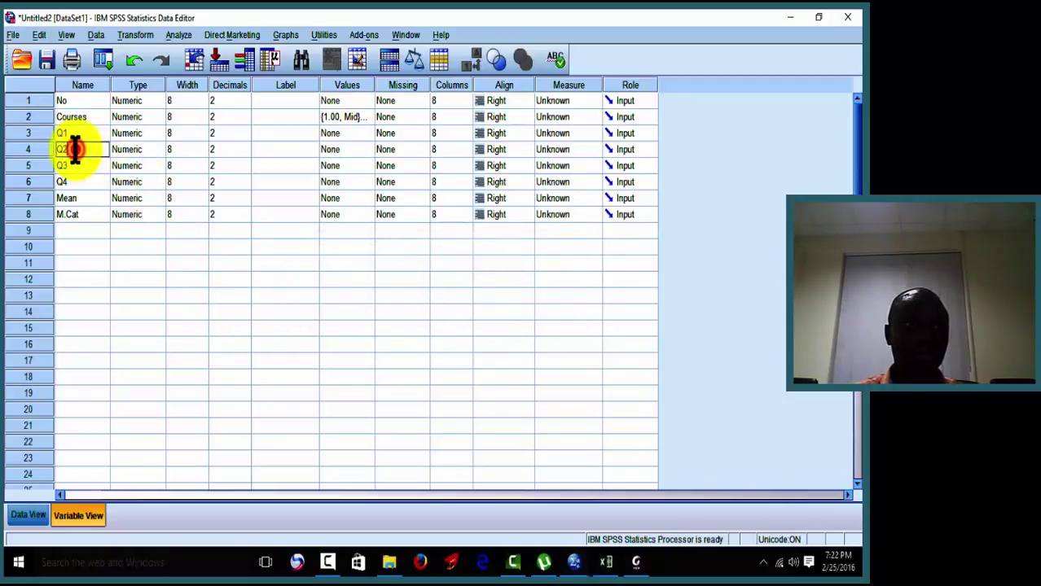
text(-)
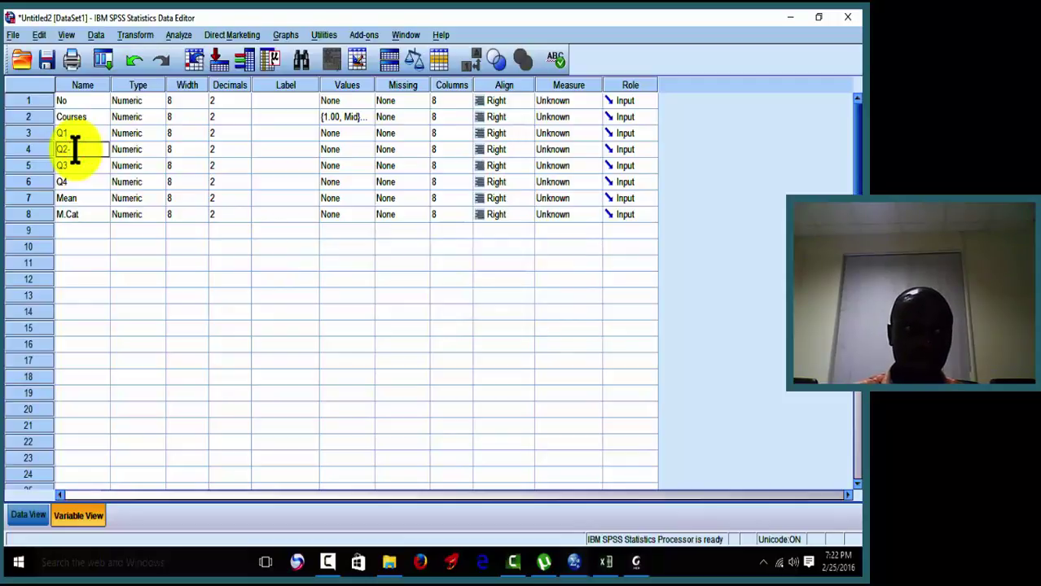
click(87, 245)
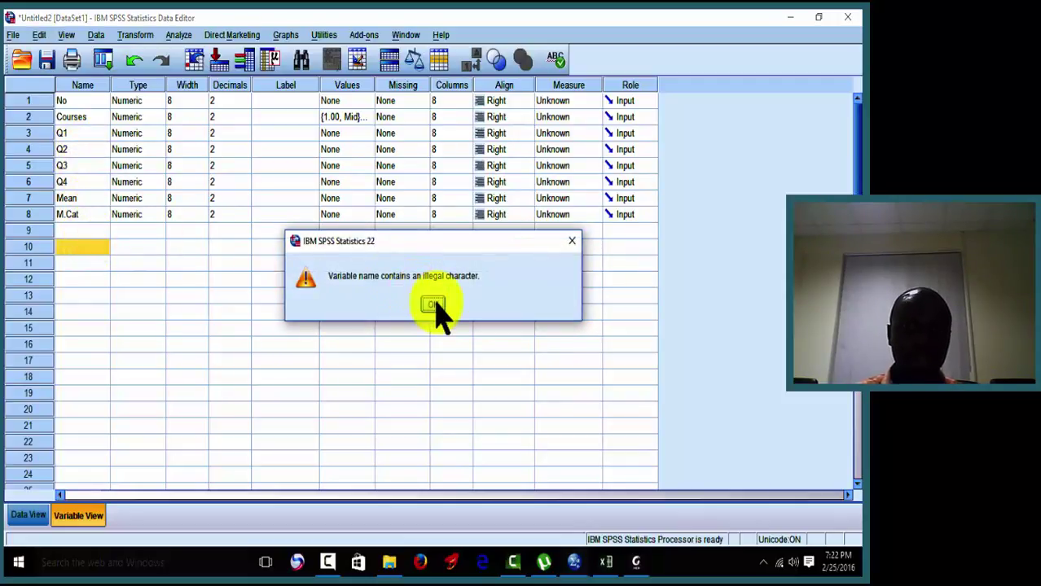
click(436, 303)
Rename the Q2 variable as Q2_, with an underscore at the end, and dismiss the variable type settings without changes.
click(80, 149)
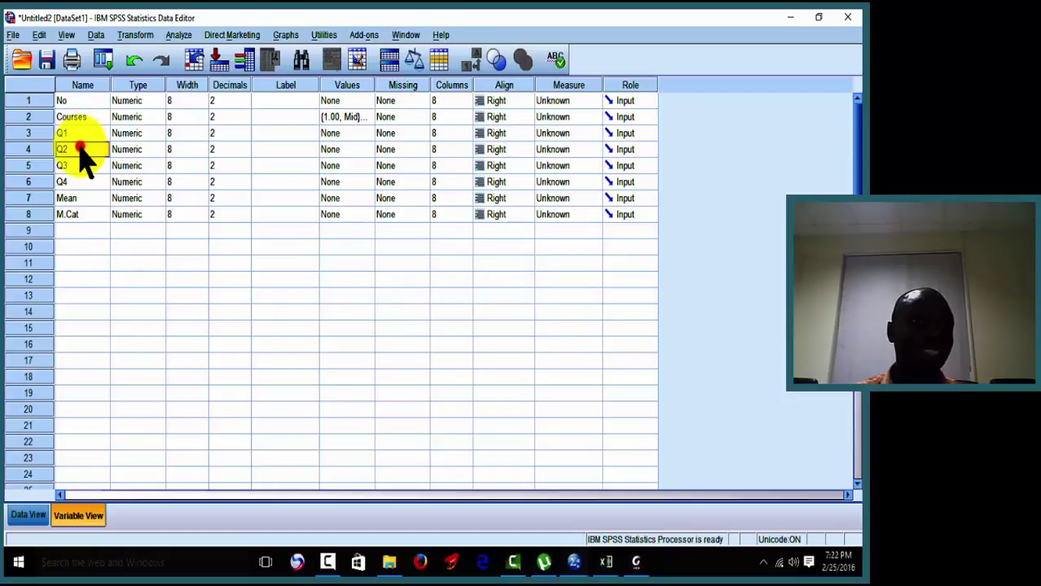
double_click(80, 149)
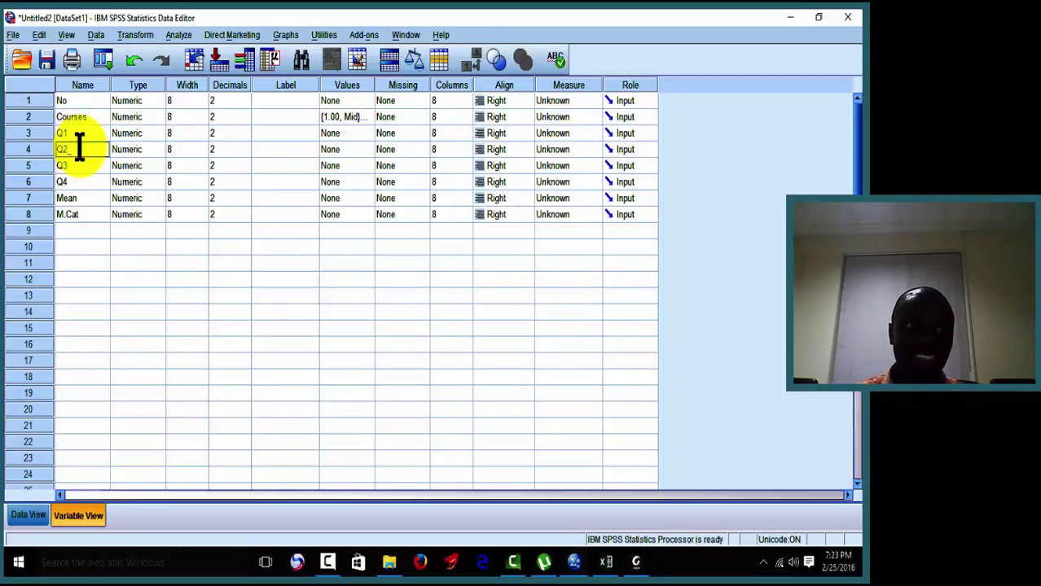
click(155, 247)
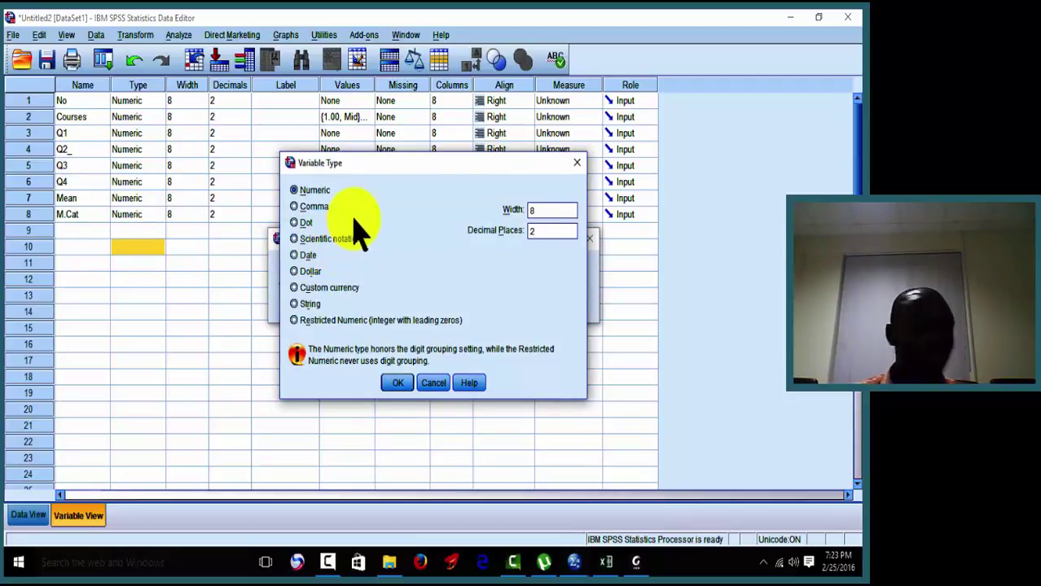
click(577, 162)
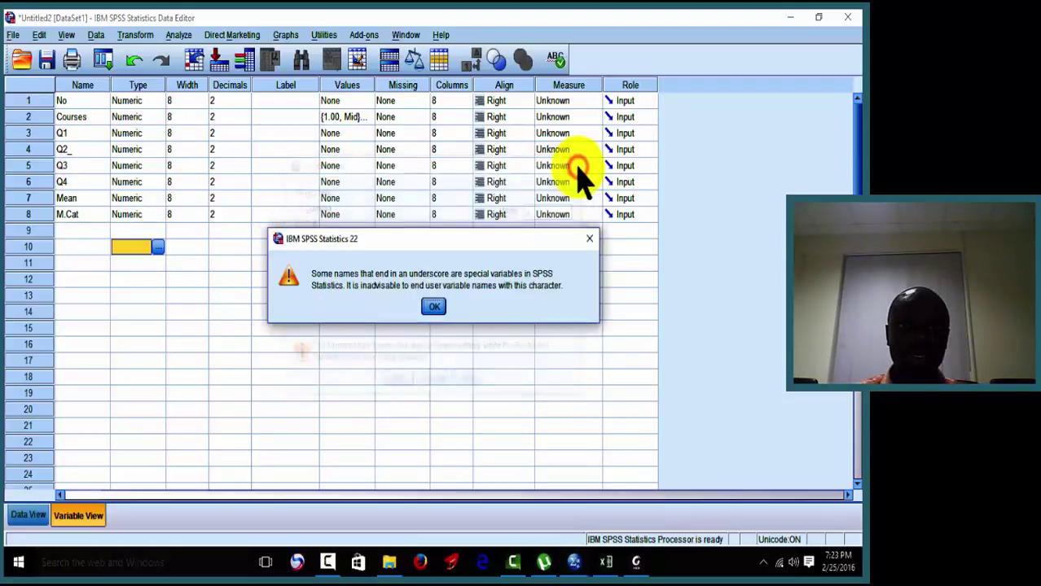
click(432, 308)
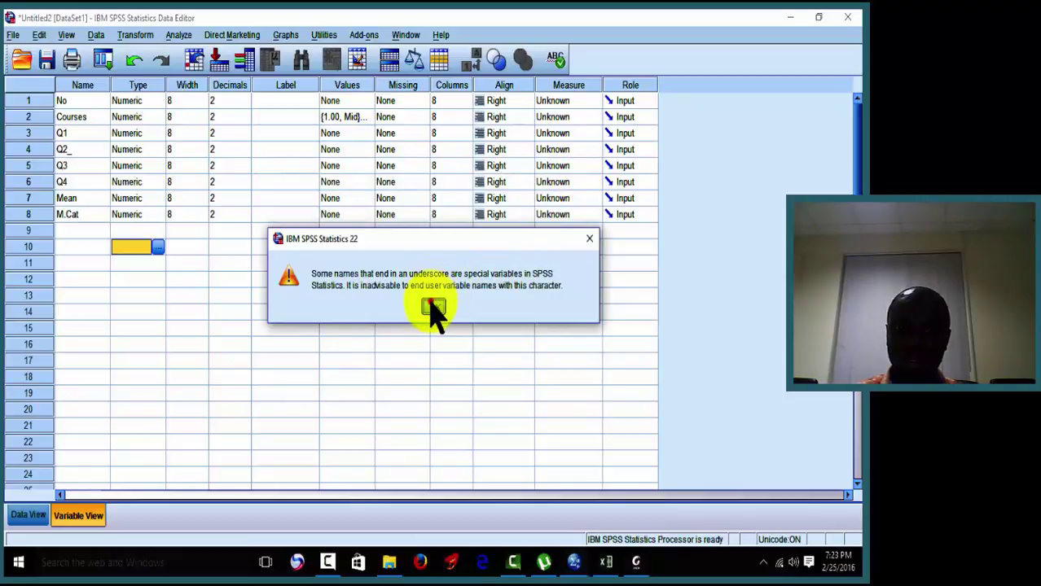
Try the name Q_2 for the fourth variable and change it back to Q2.
click(71, 149)
click(76, 149)
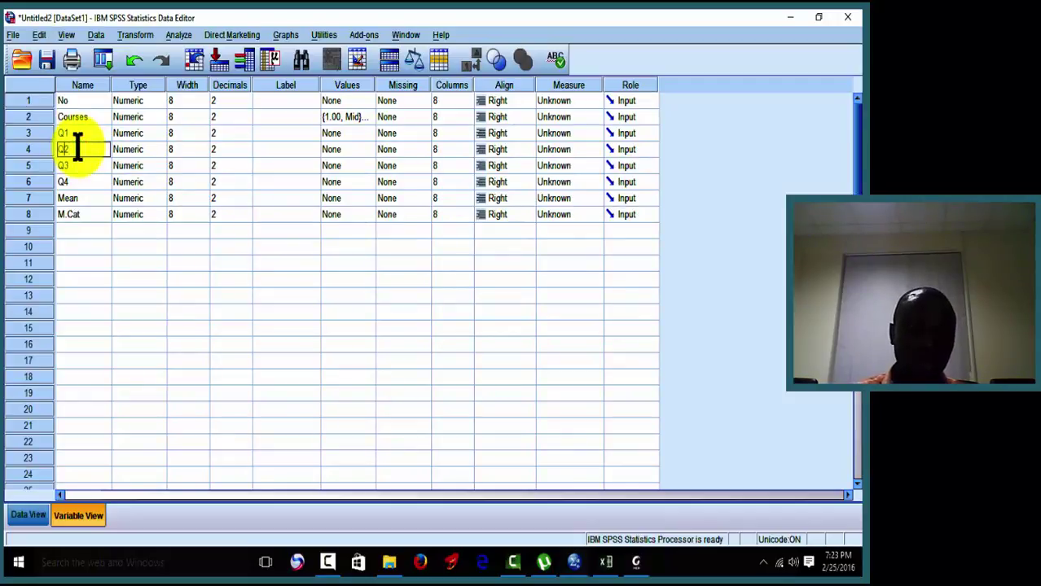
text(_)
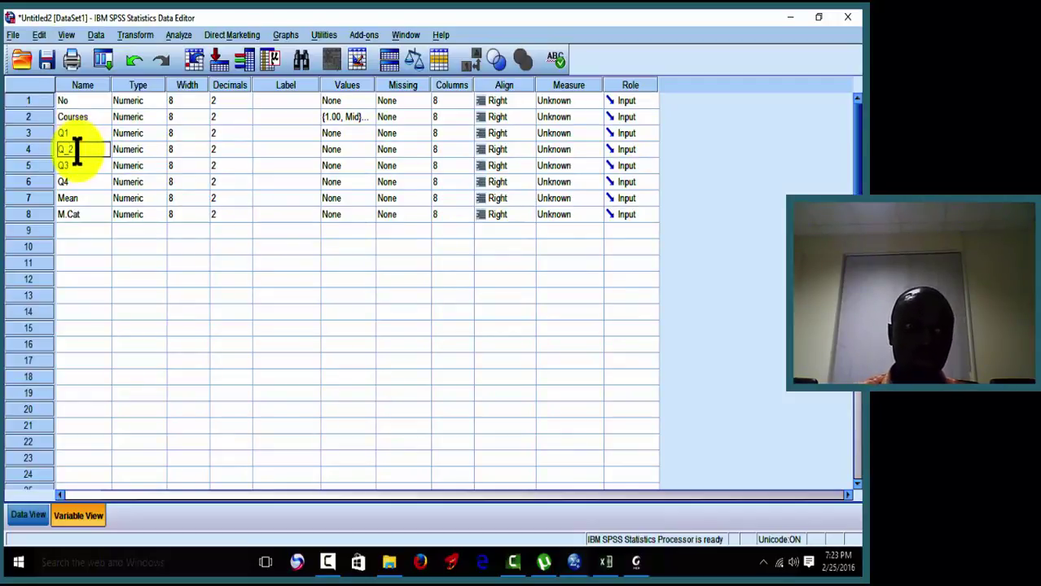
click(128, 226)
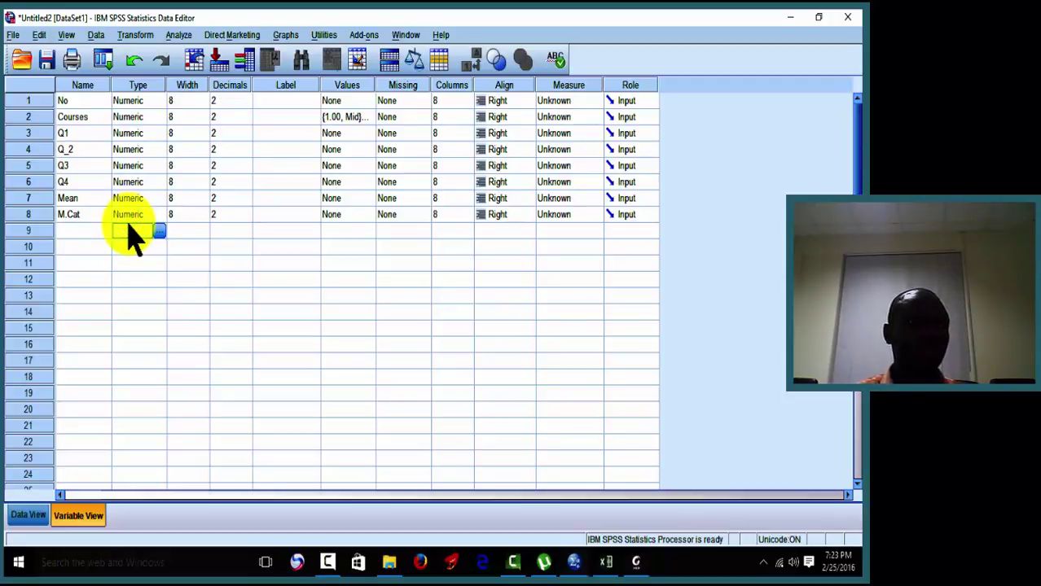
click(68, 150)
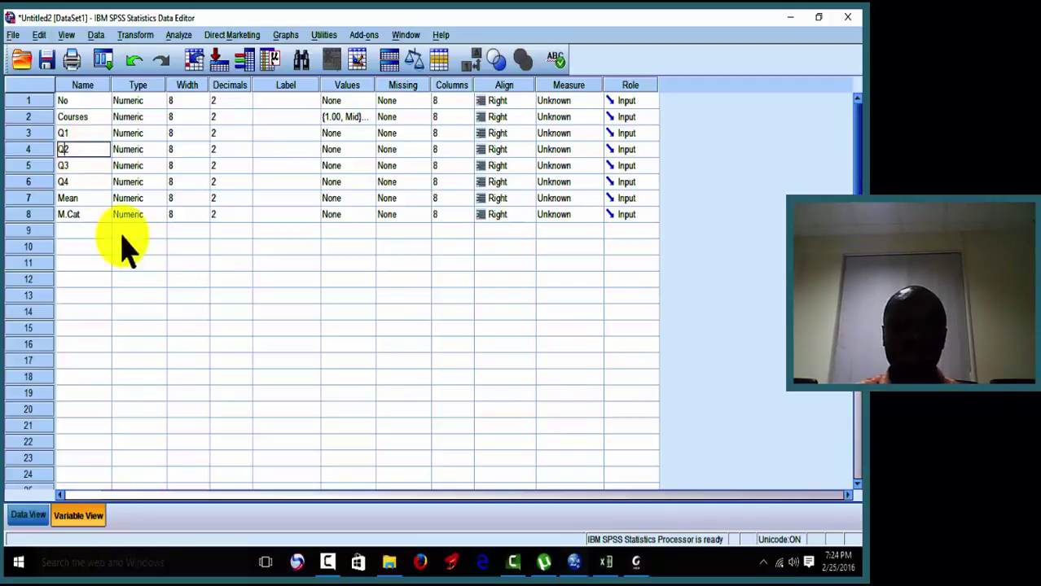
Switch to the Total DATA workbook in Excel and review the survey responses on the Res trash and Sheet1 worksheets.
click(606, 563)
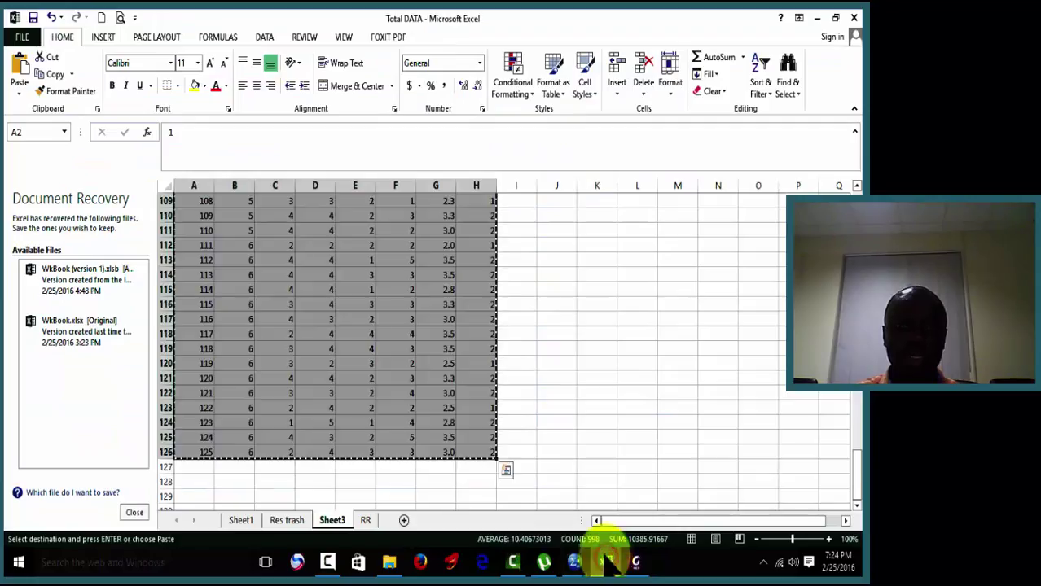
click(286, 521)
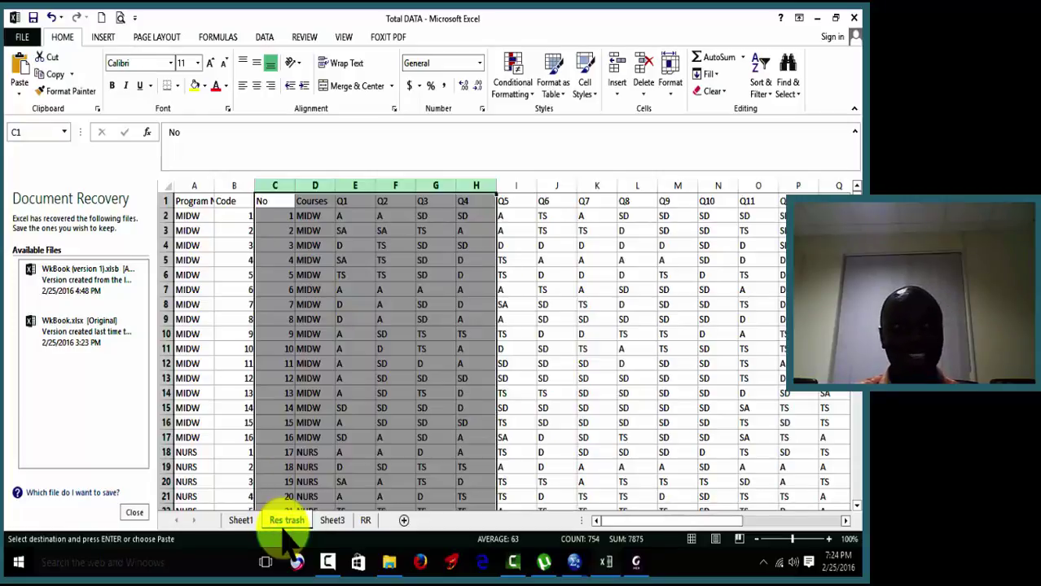
click(241, 521)
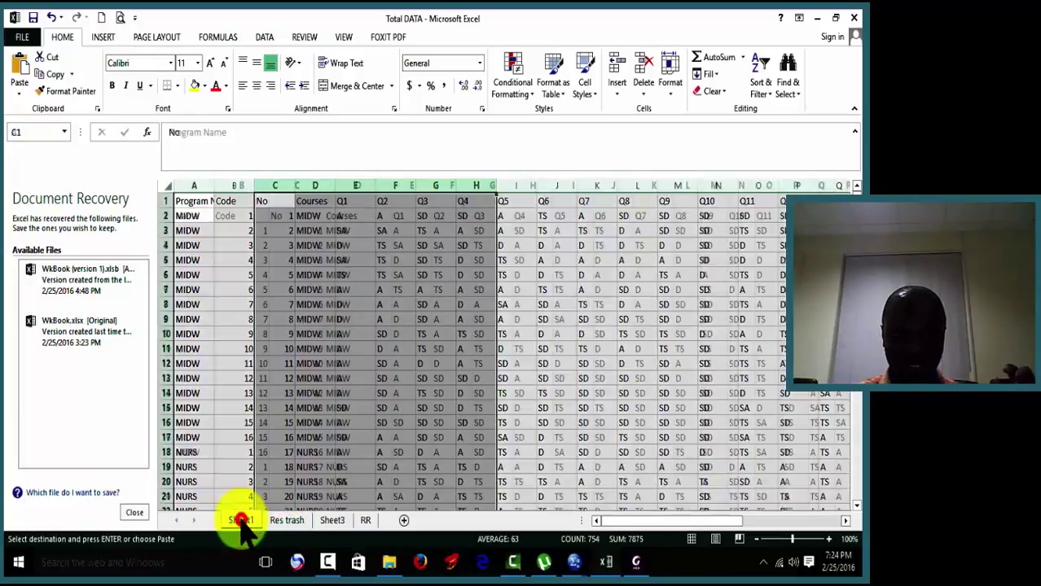
click(285, 522)
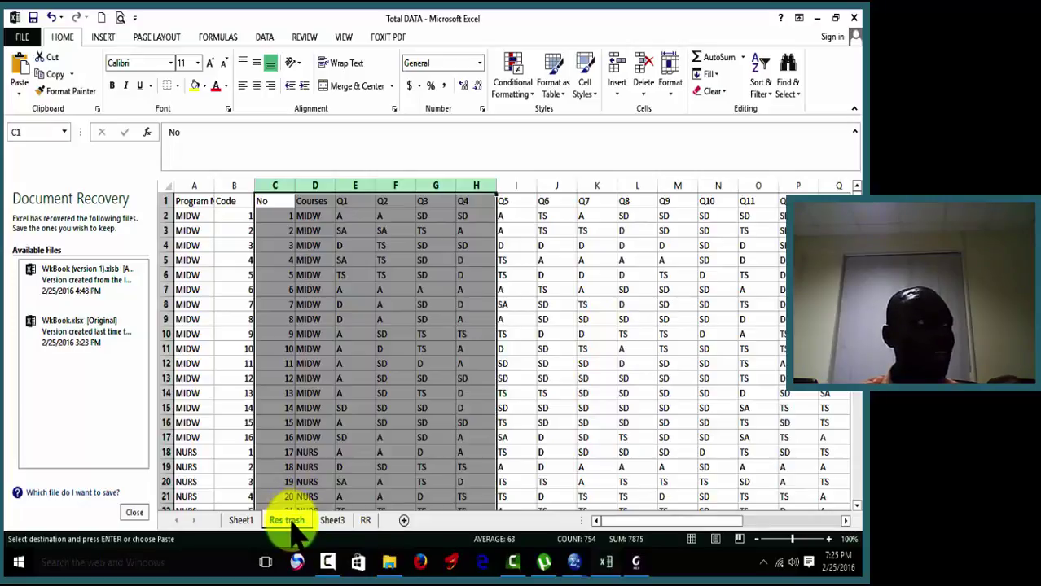
Switch to the SPSS output viewer Output2 and close it without saving its contents.
click(573, 562)
click(574, 489)
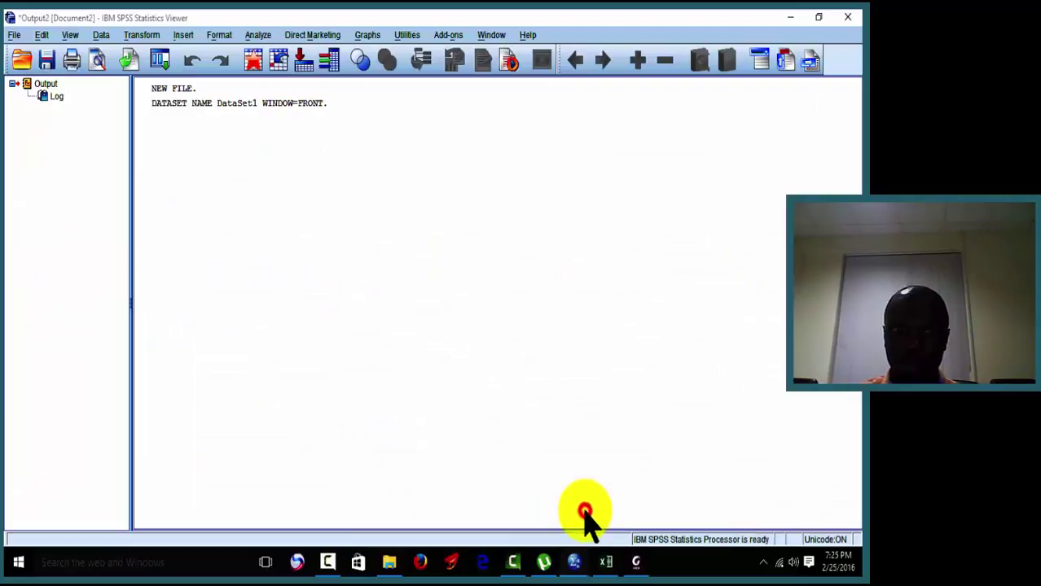
click(847, 17)
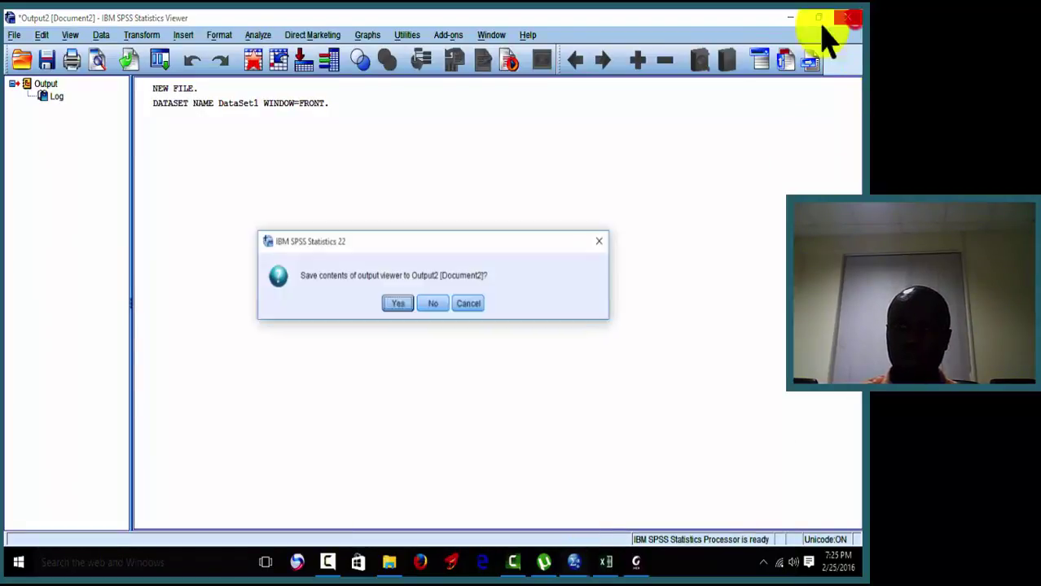
click(433, 305)
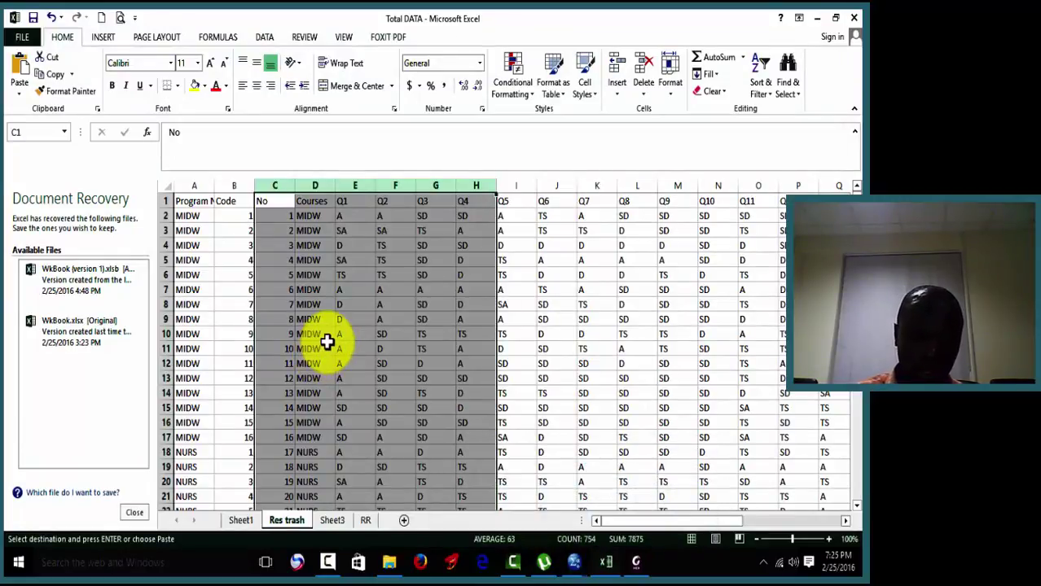
Create a blank Excel workbook and switch back to the Untitled2 dataset in SPSS.
key(ctrl+n)
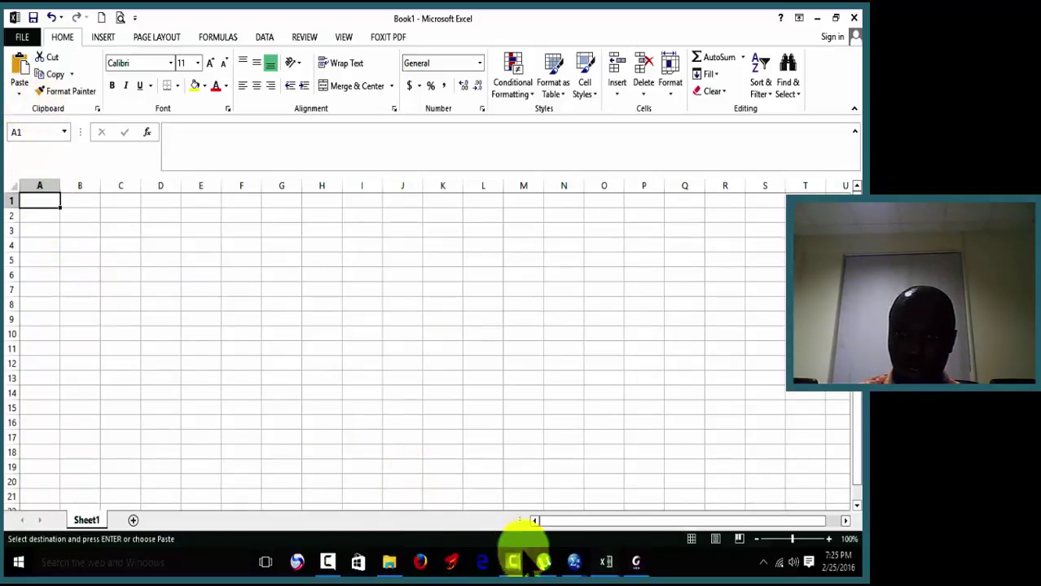
click(568, 563)
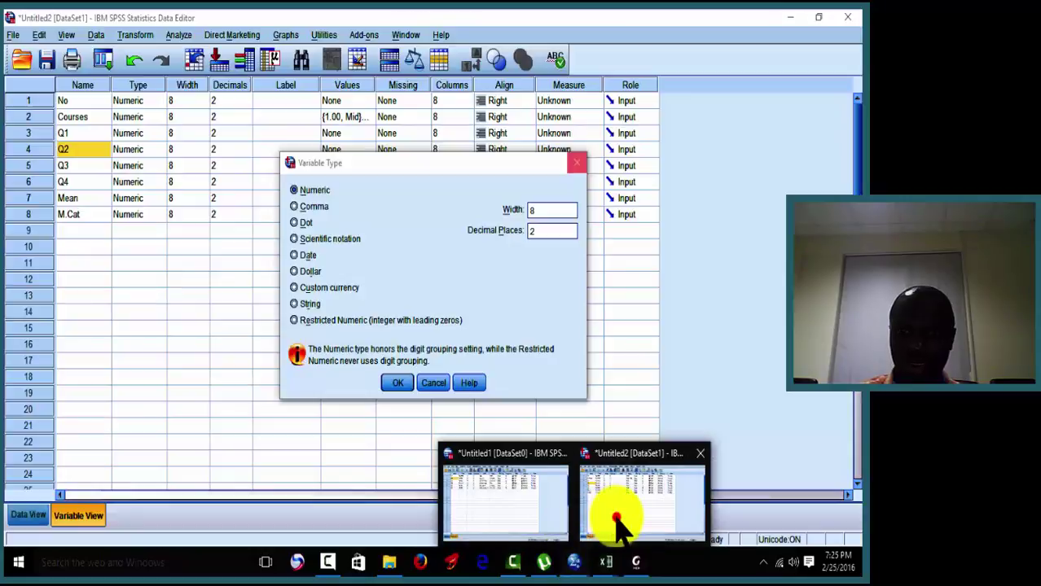
Return to the Untitled2 dataset window and create a new empty dataset from it.
click(612, 518)
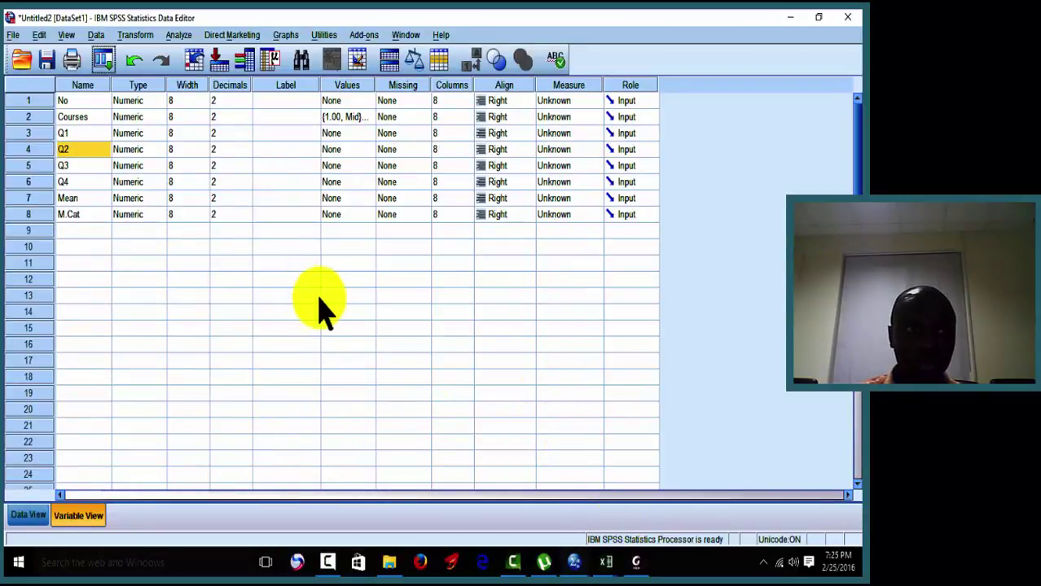
click(13, 35)
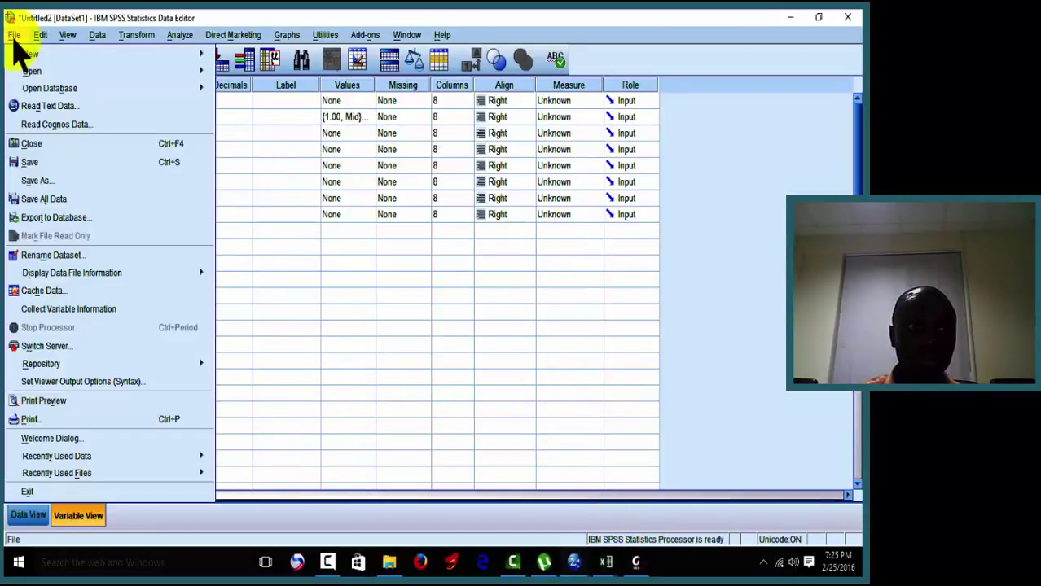
mouse_move(29, 54)
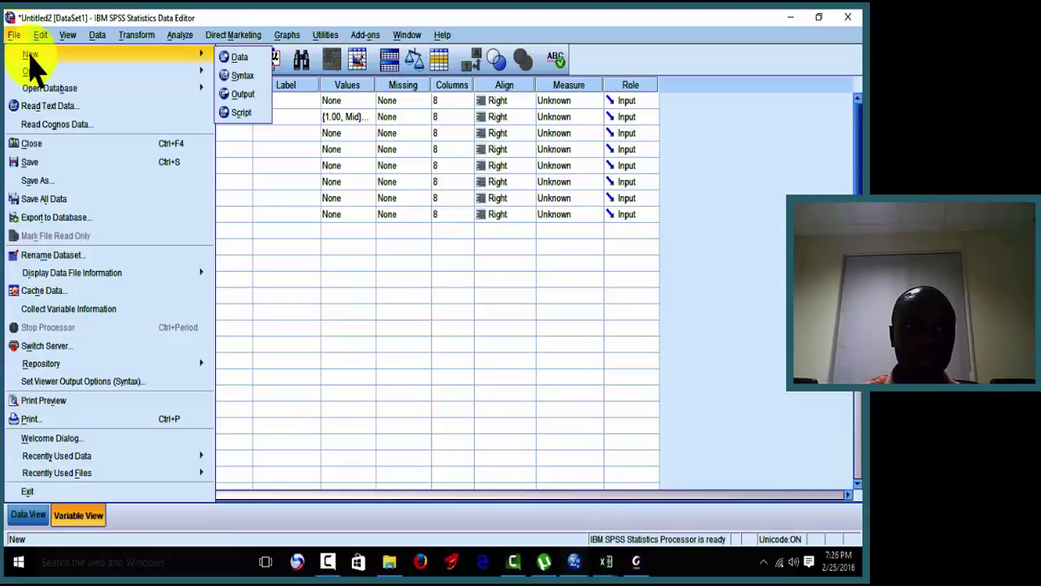
click(228, 60)
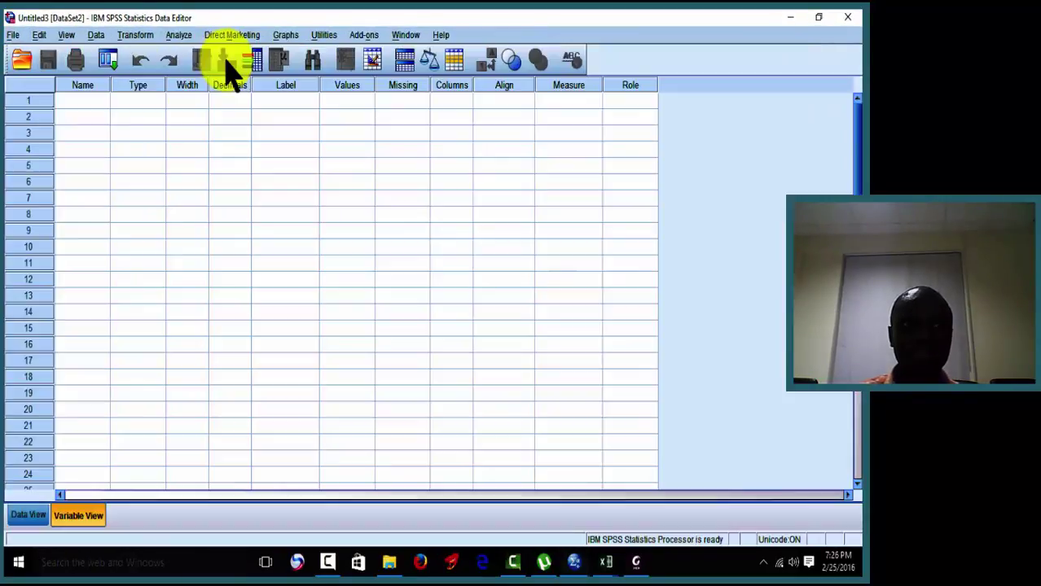
Start opening an existing data file and set the file type to Excel (*.xls, *.xlsx, *.xlsm).
click(12, 36)
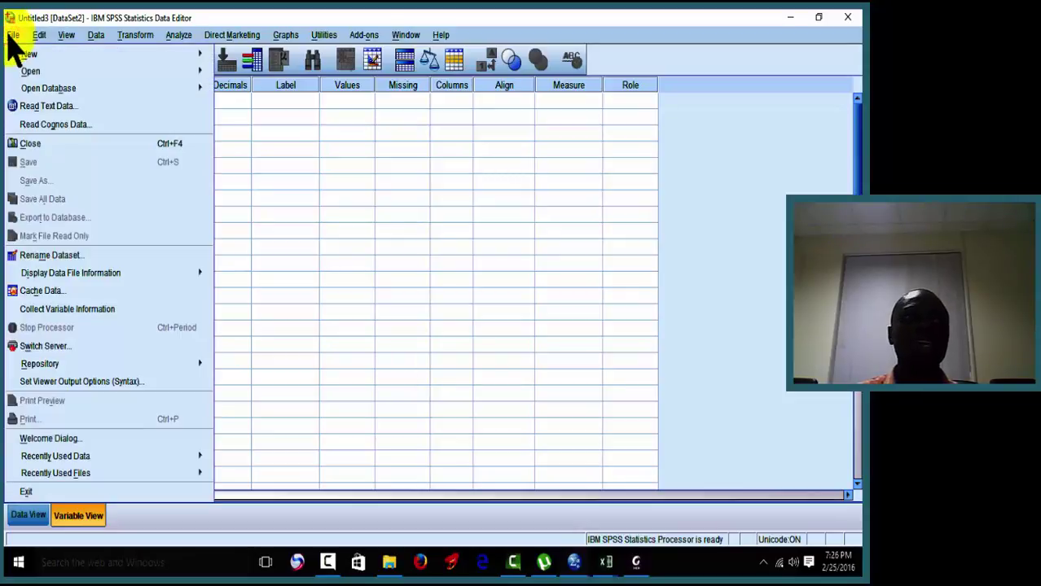
mouse_move(63, 75)
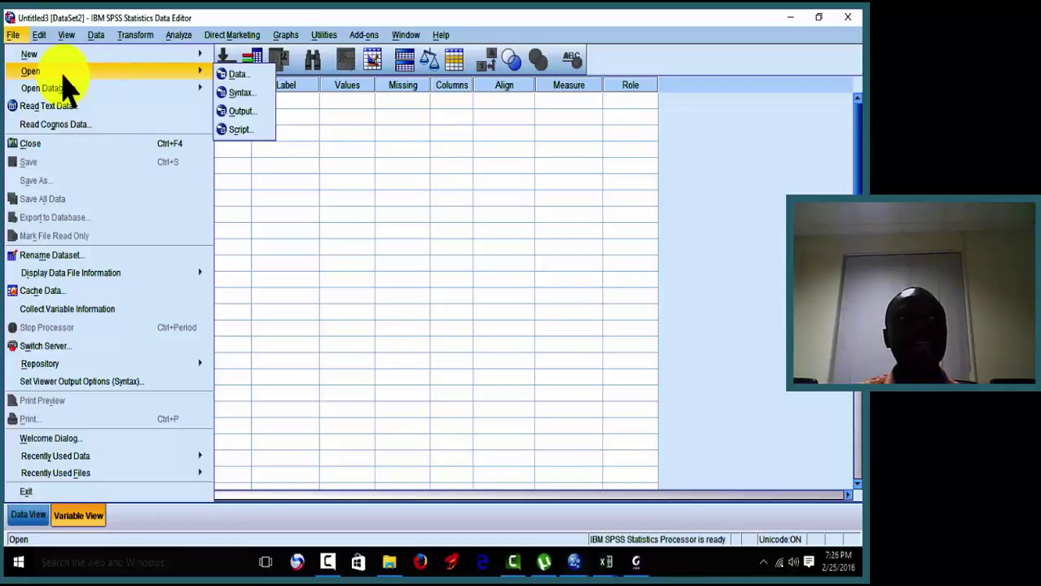
click(228, 73)
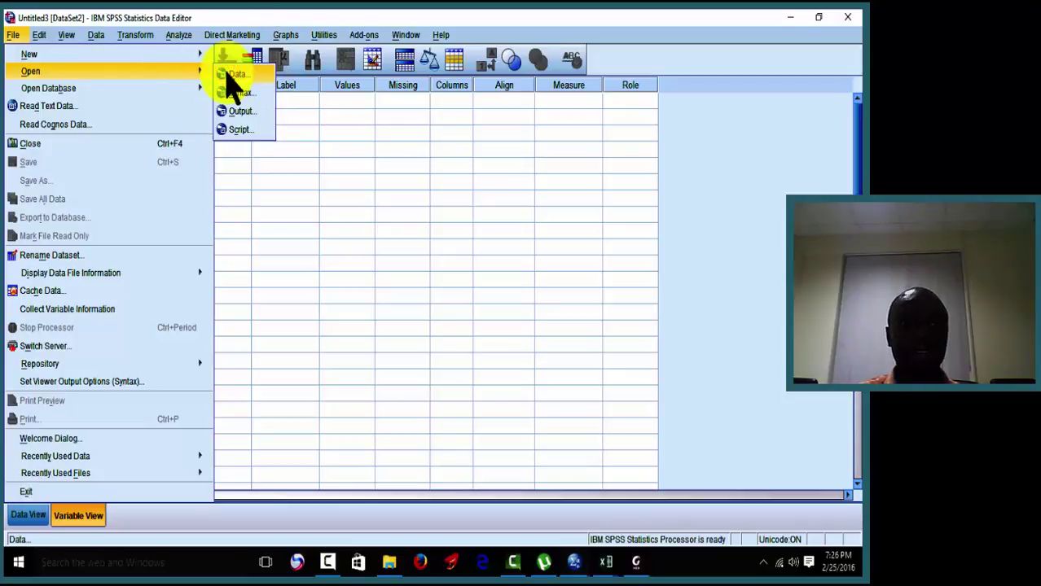
click(236, 75)
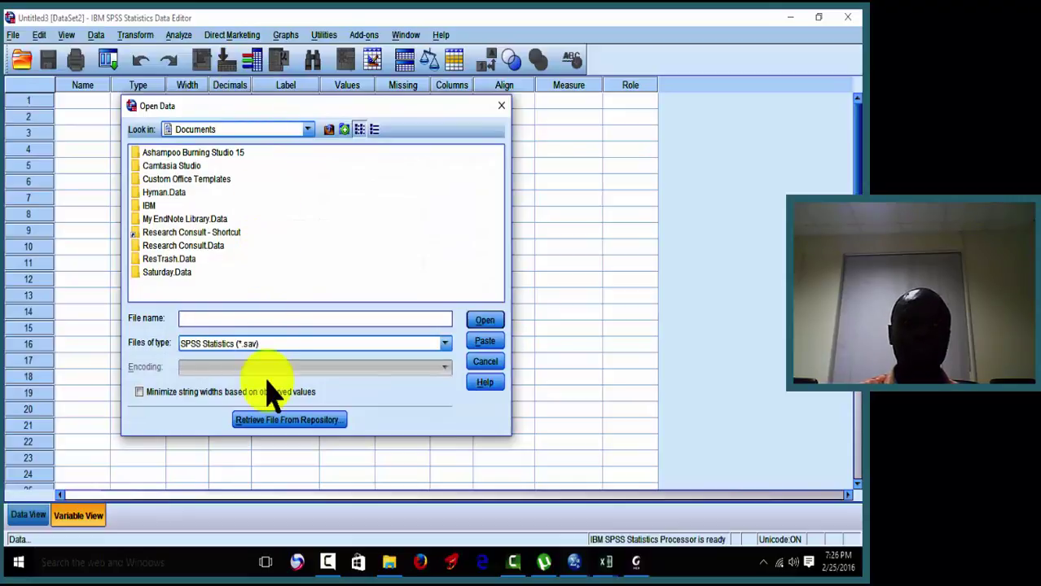
click(445, 344)
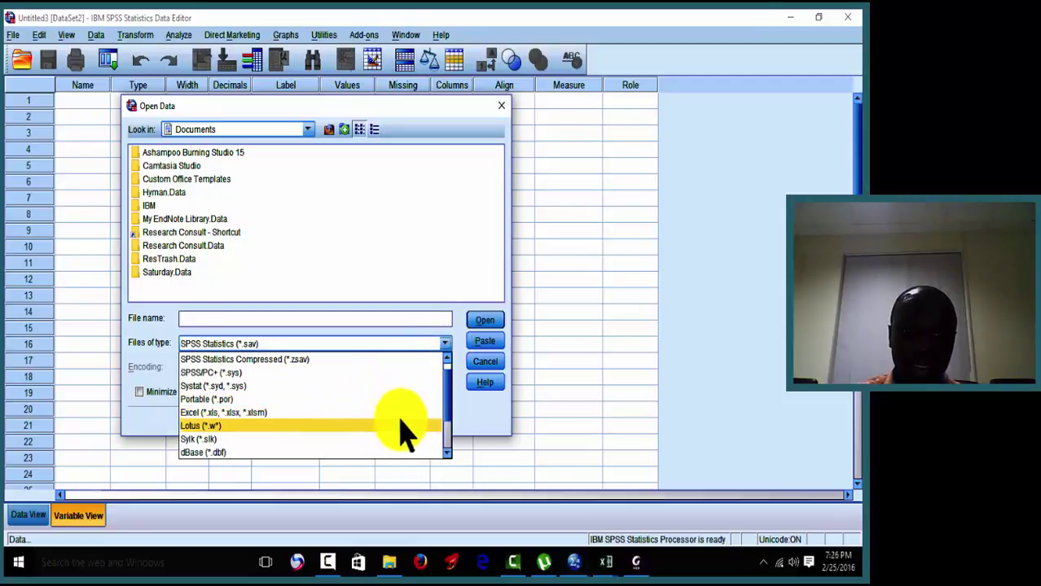
mouse_move(447, 409)
mouse_down()
mouse_move(447, 438)
mouse_move(446, 419)
mouse_up()
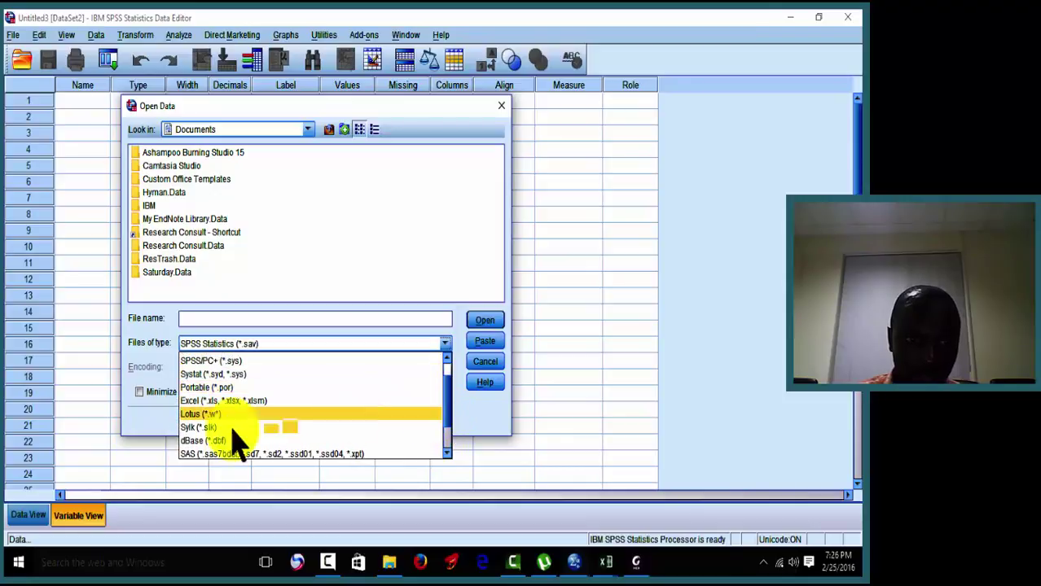
click(222, 401)
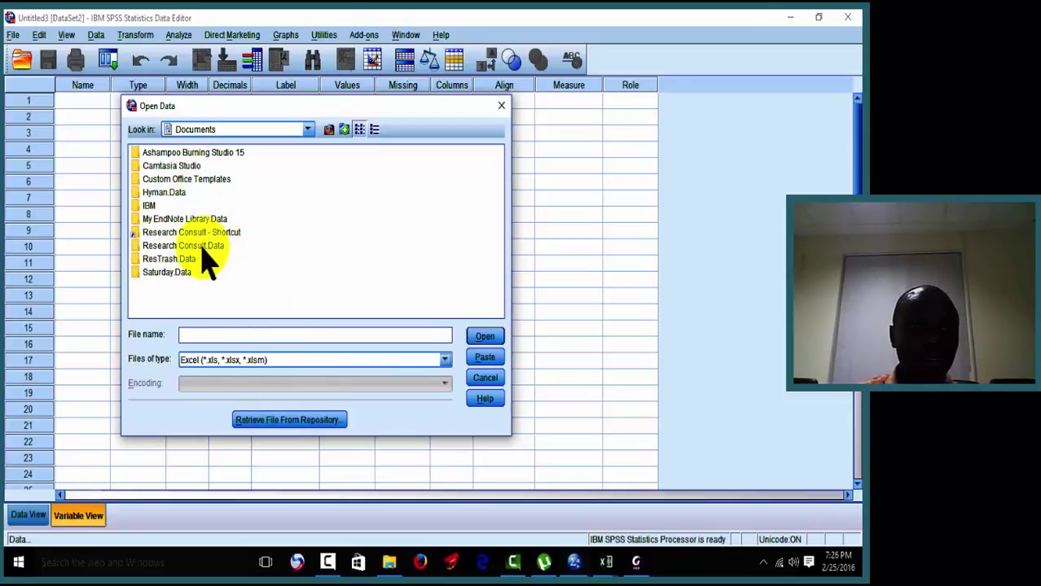
Browse to the Research Consult folder on the Desktop as the location of the data file.
click(228, 132)
click(229, 139)
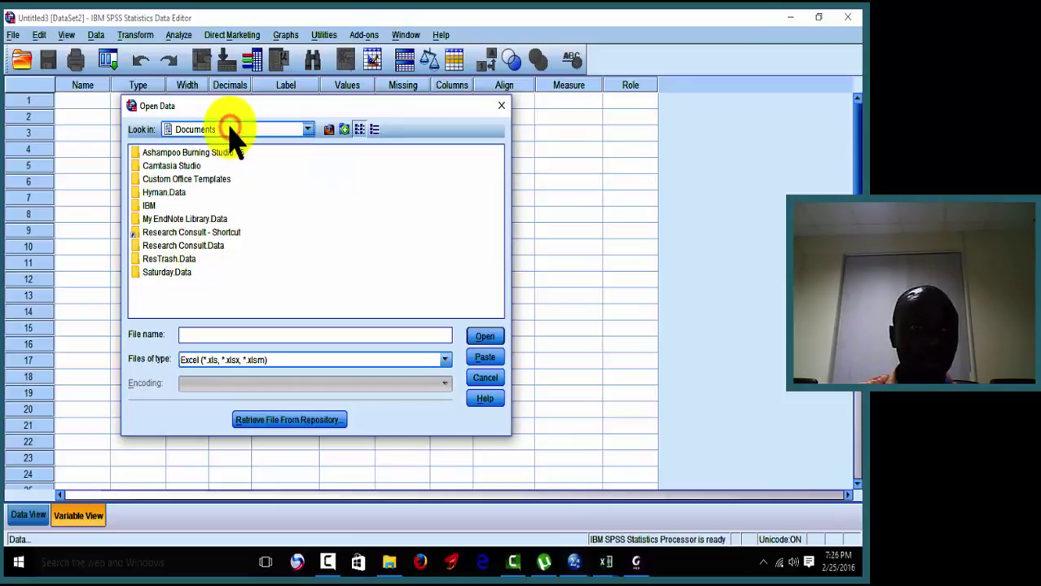
click(309, 131)
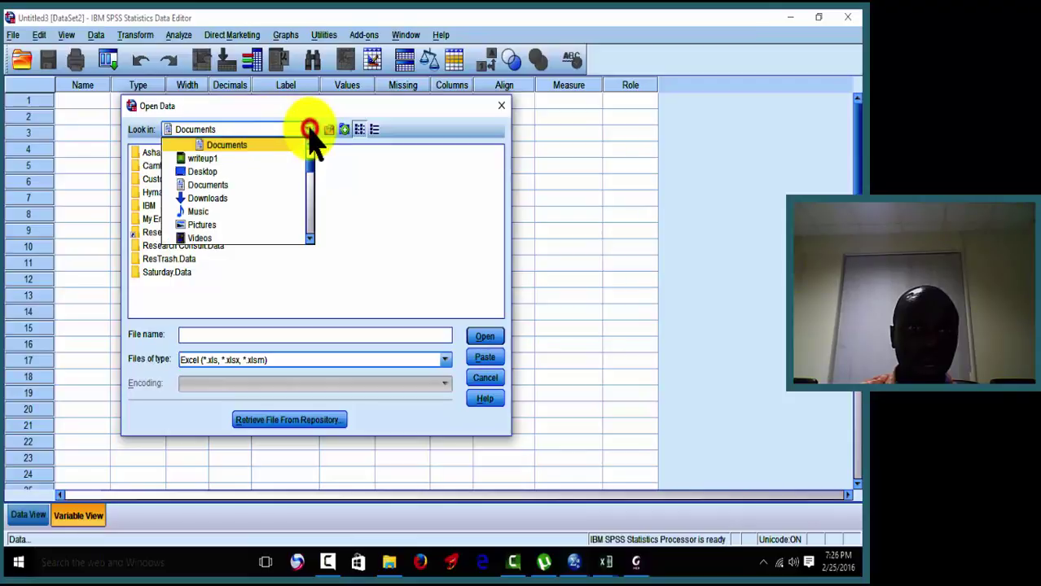
click(238, 171)
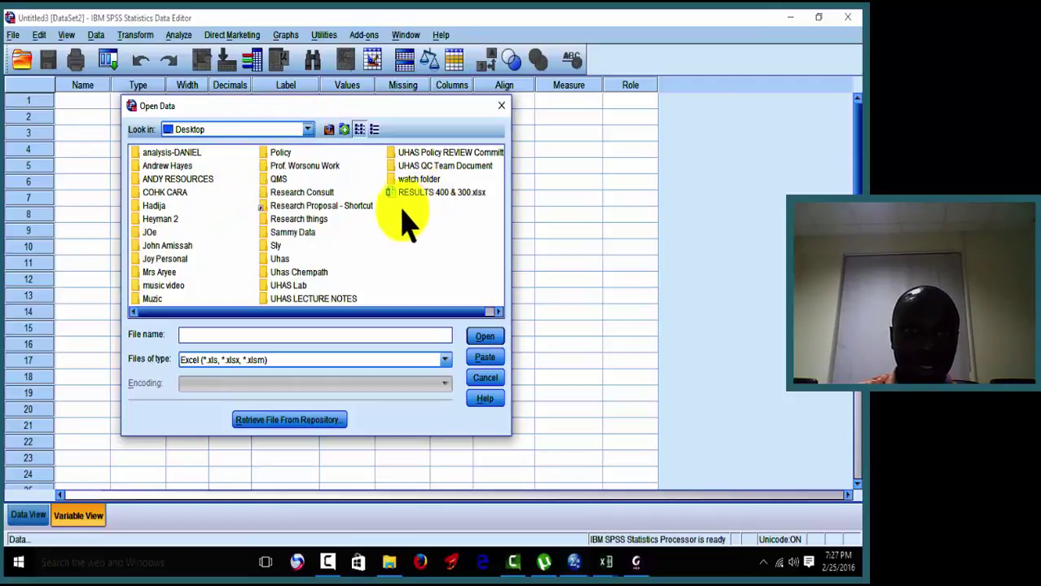
click(292, 167)
key(Down)
key(Down)
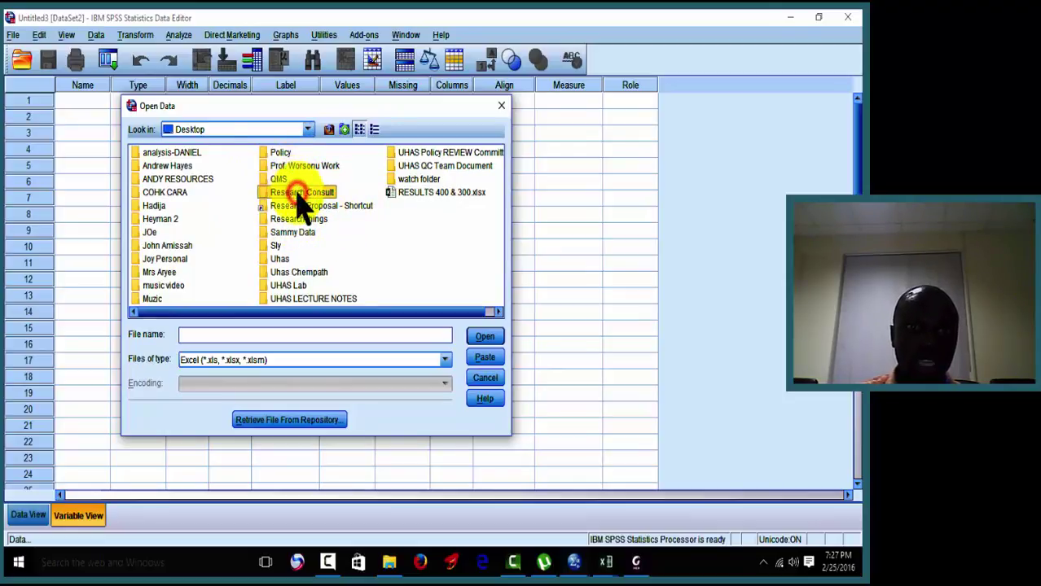
double_click(299, 195)
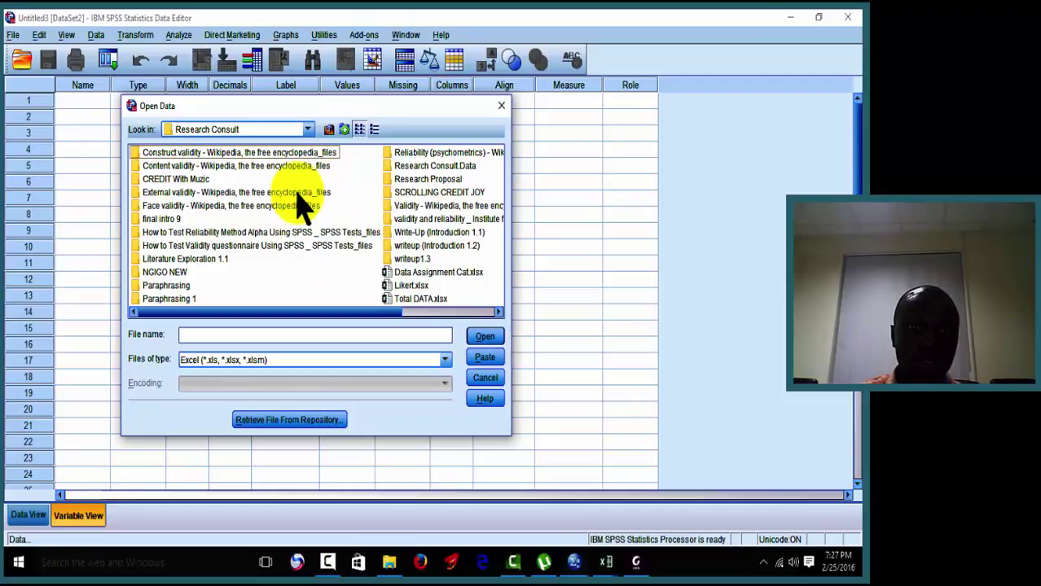
Import the Res trash worksheet of Total DATA.xlsx, reading the variable names from the first row of data.
click(409, 205)
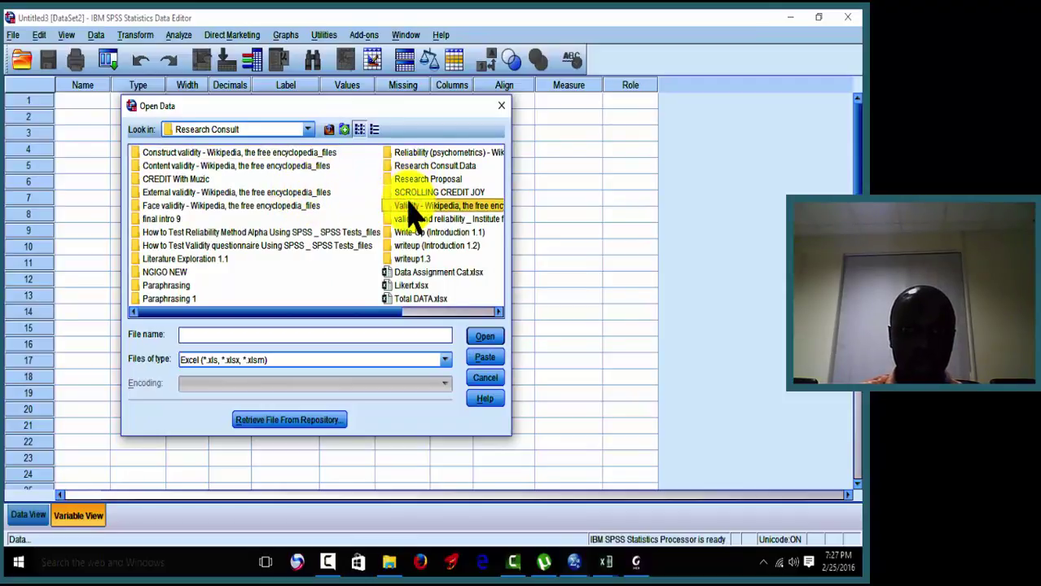
key(End)
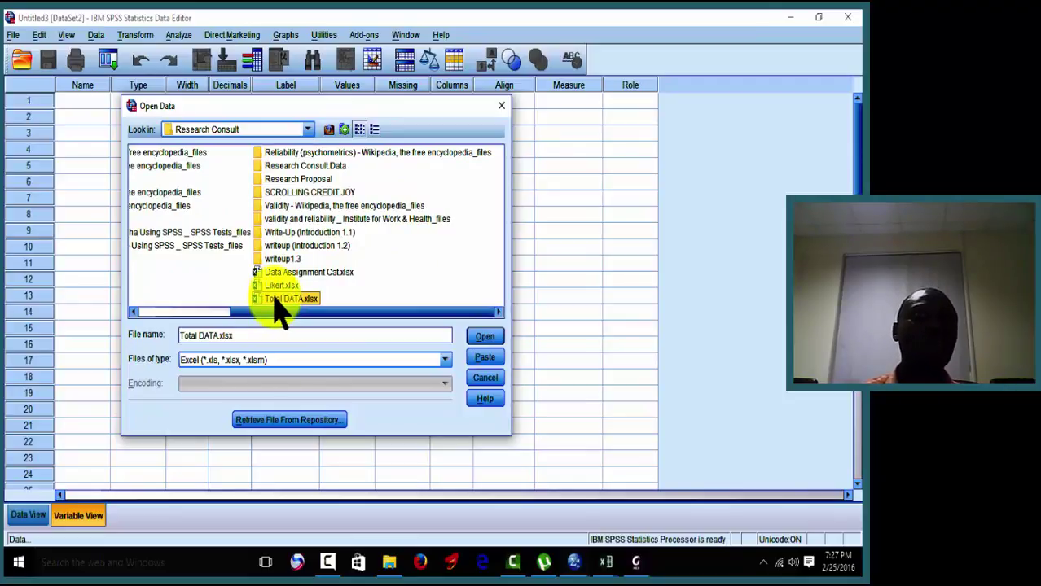
click(478, 338)
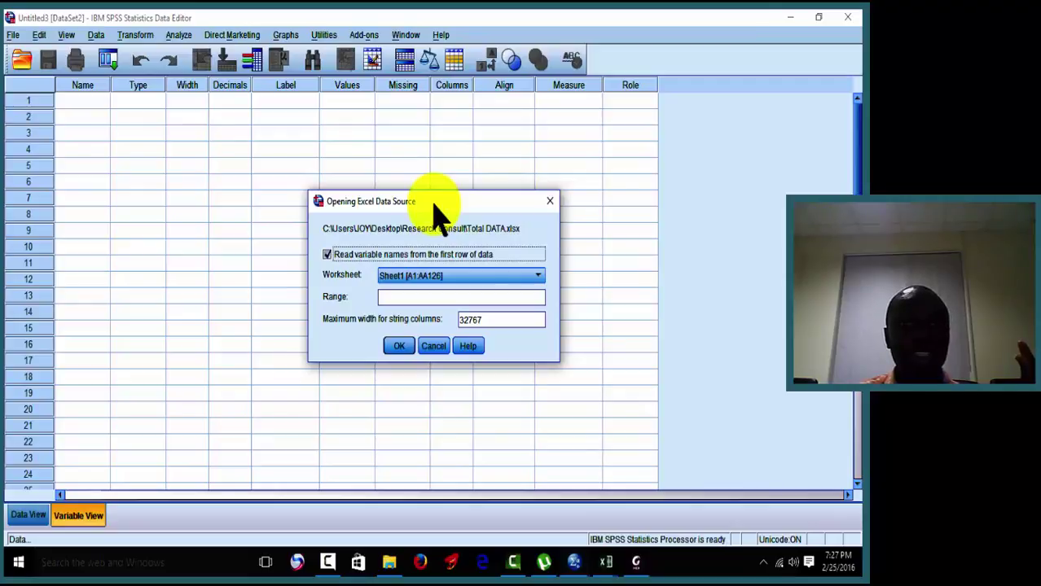
click(538, 277)
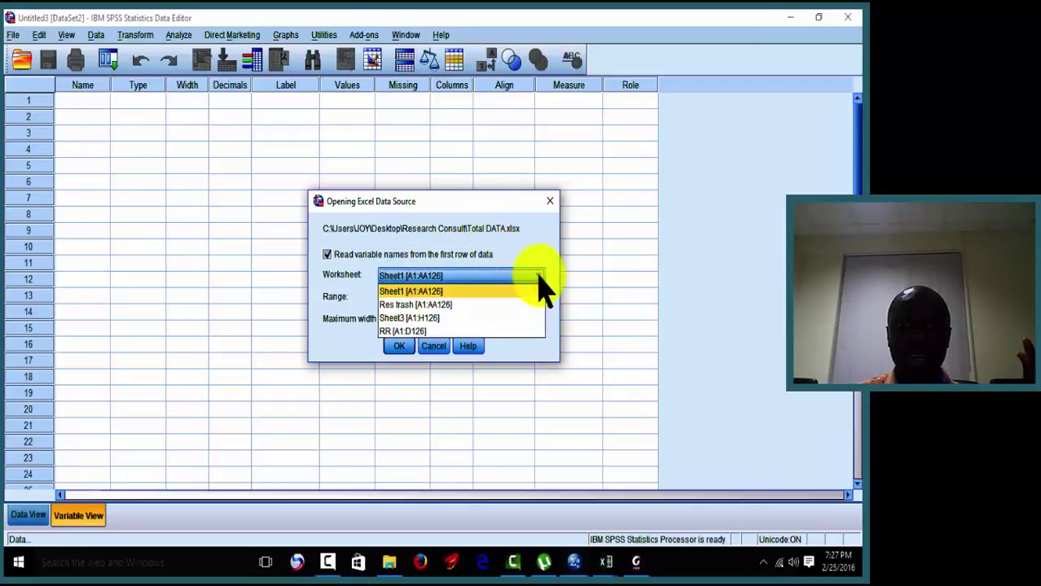
click(472, 305)
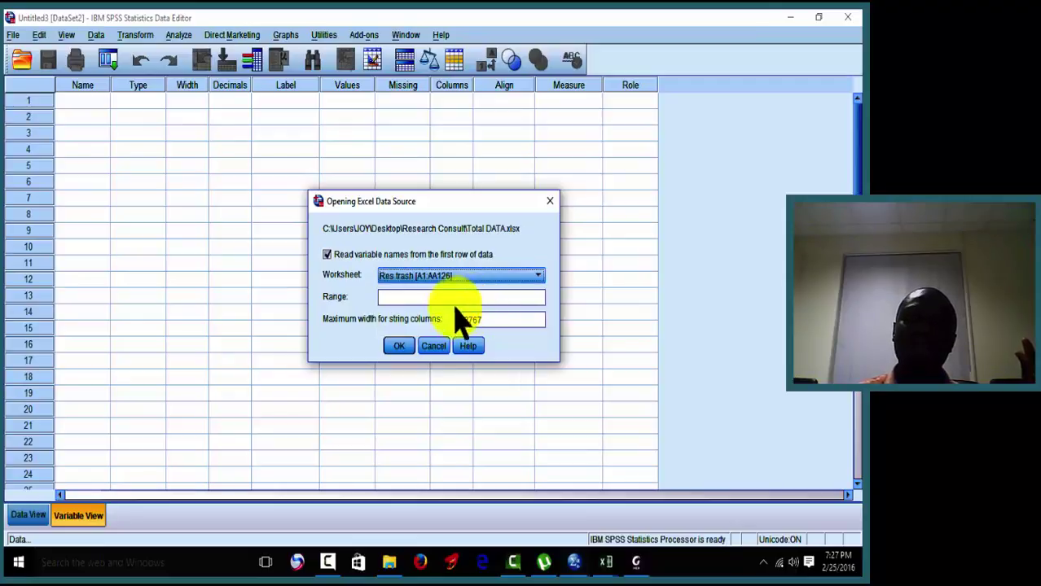
click(408, 345)
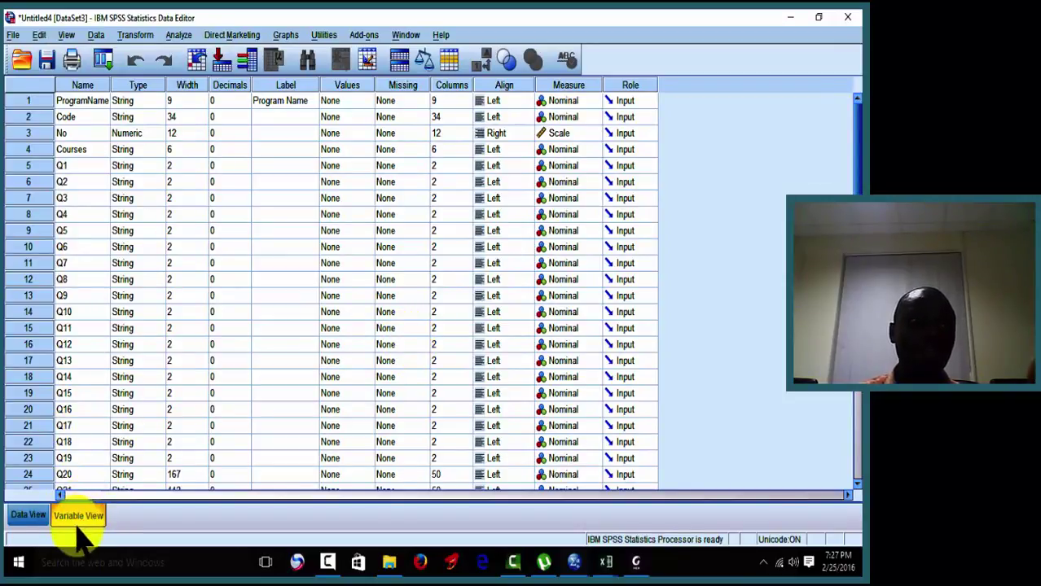
Show the imported cases in Data View and narrow the Code, No and Q20 columns.
click(31, 515)
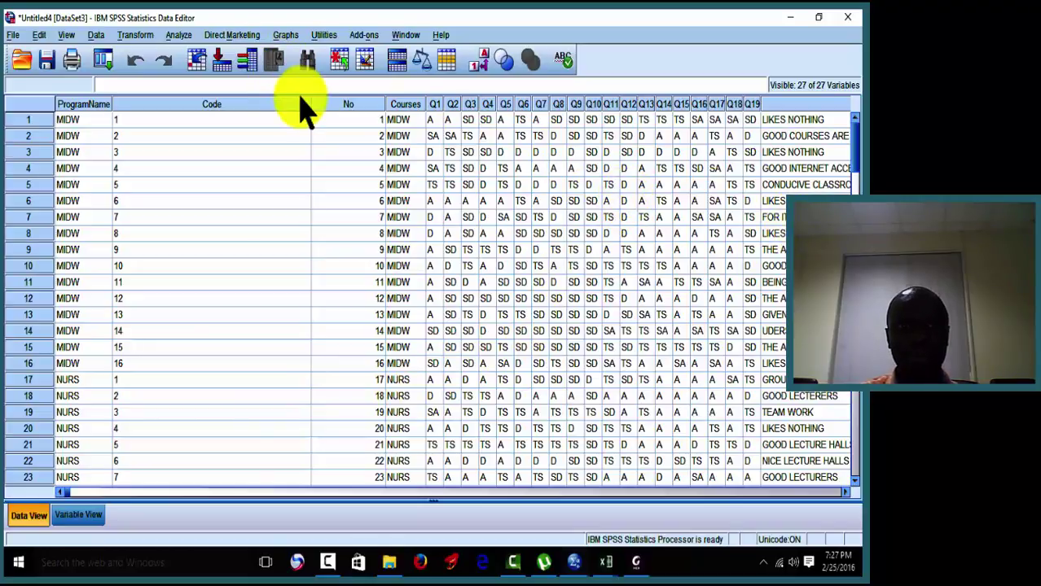
drag(308, 103, 154, 103)
drag(225, 104, 181, 104)
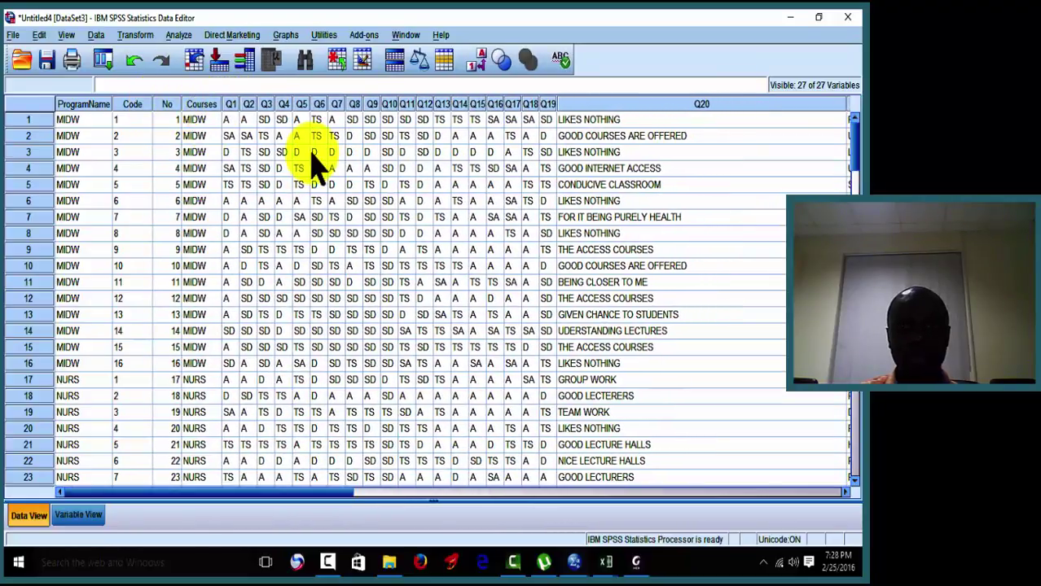
drag(845, 100, 609, 110)
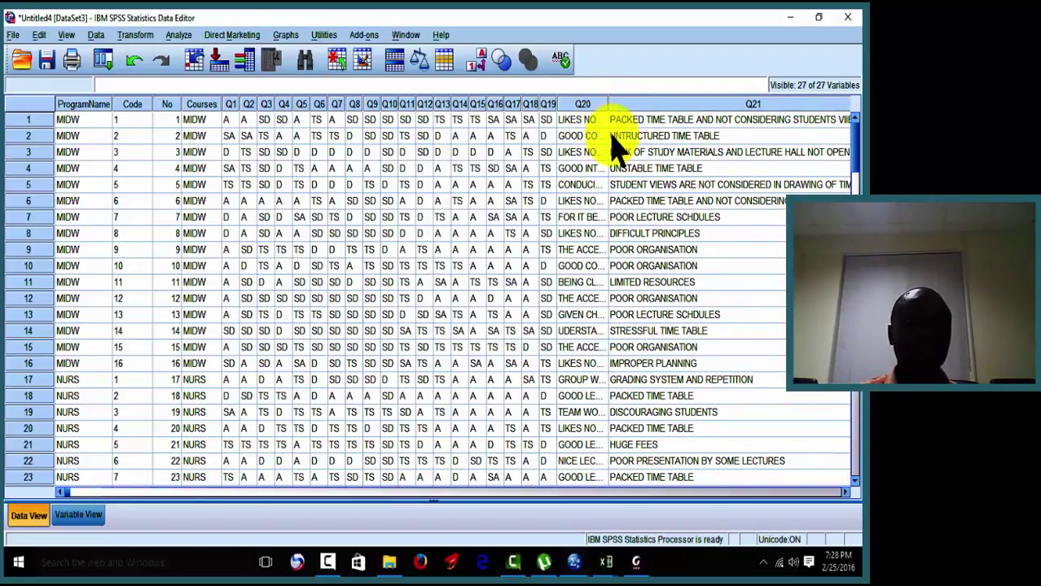
Narrow the Q21, Q22 and V27 columns and select the Q2 response of case 14.
click(855, 151)
drag(856, 150, 846, 145)
drag(297, 493, 471, 493)
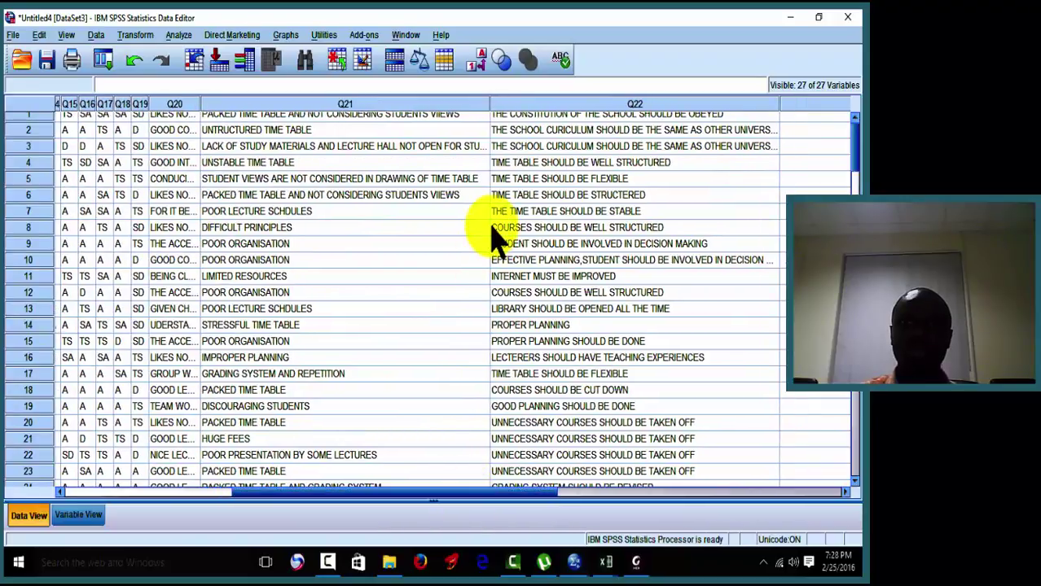
drag(489, 104, 258, 107)
drag(548, 105, 338, 118)
drag(623, 104, 412, 122)
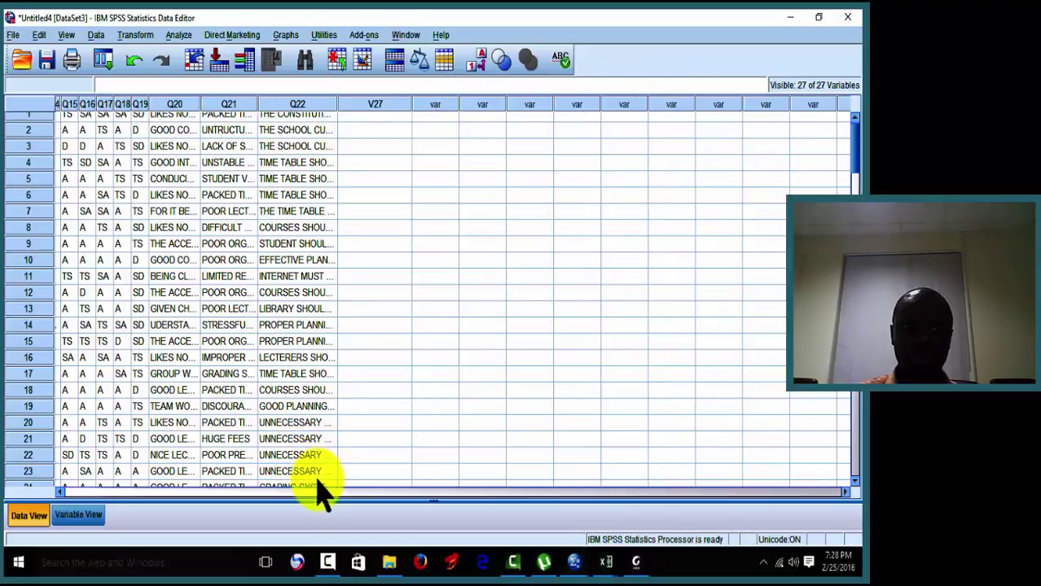
drag(320, 492, 44, 479)
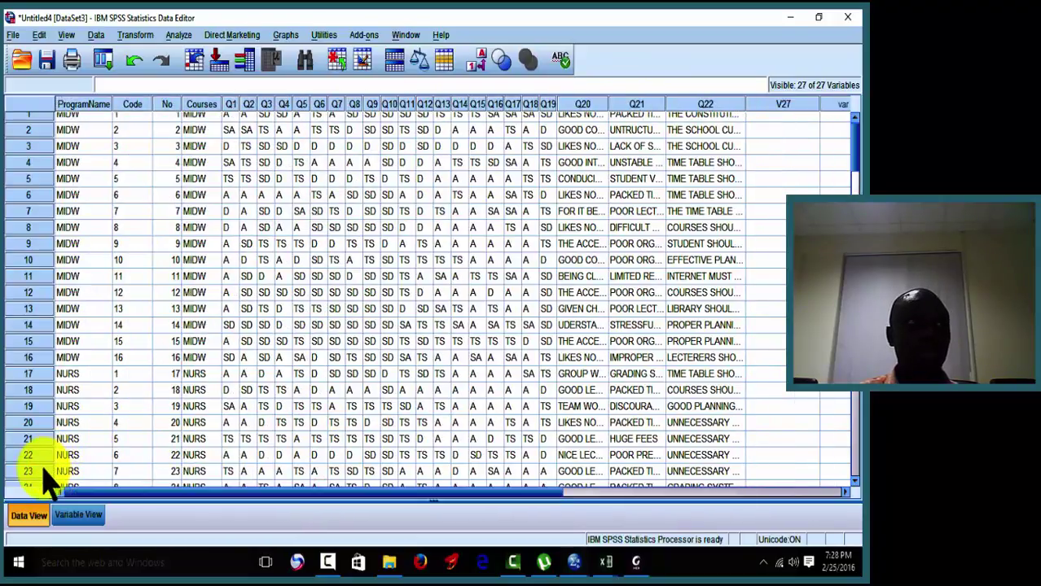
click(191, 343)
click(243, 327)
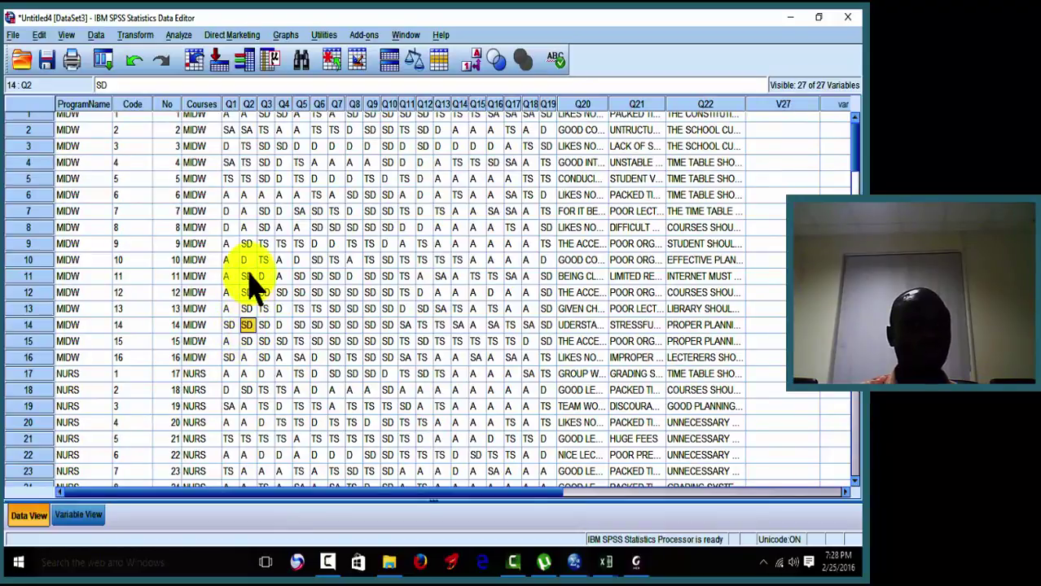
Switch to Variable View and inspect the variable type options of ProgramName without changing them.
click(90, 517)
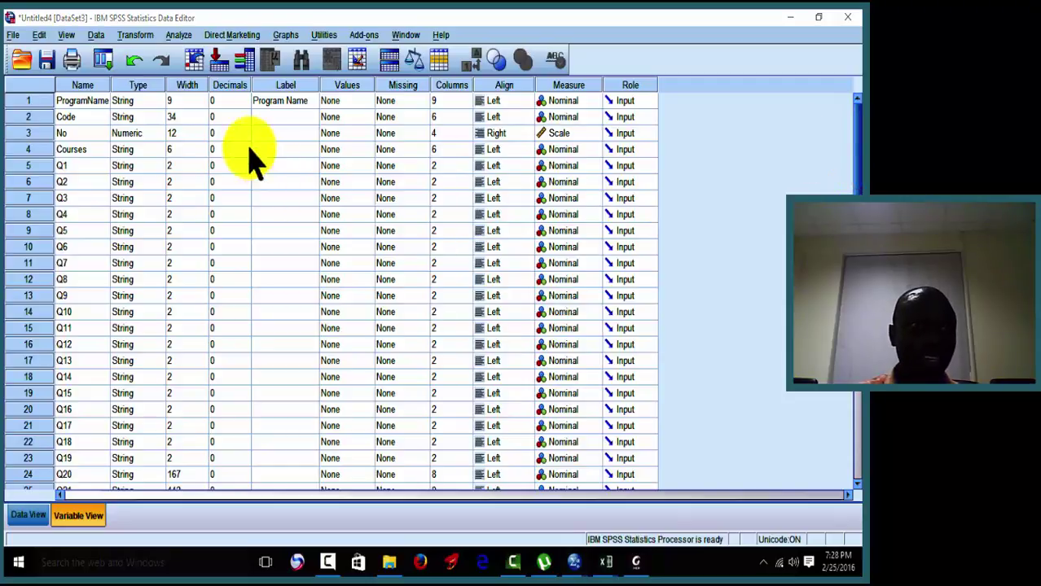
click(156, 101)
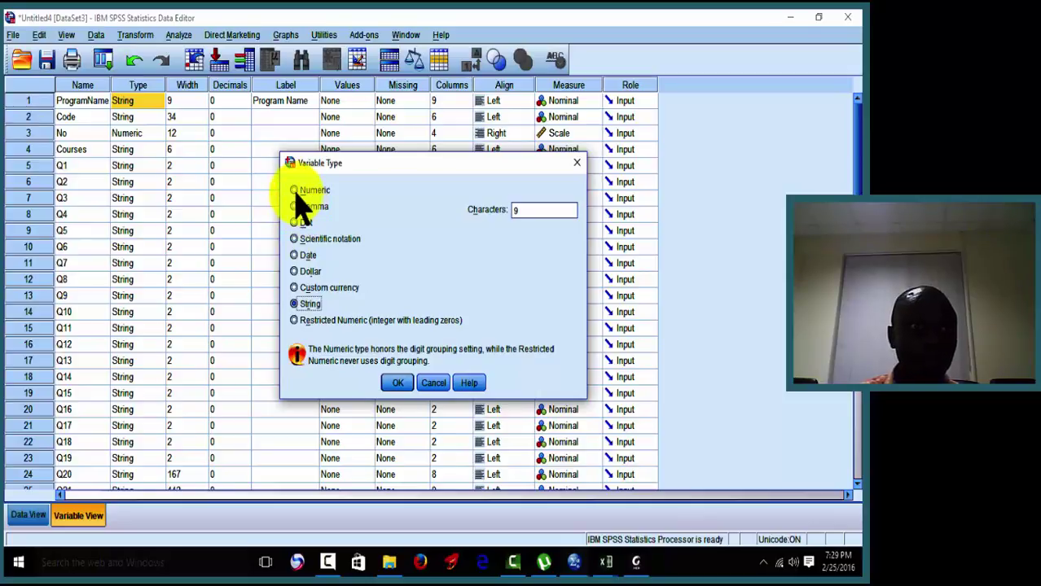
click(577, 164)
Change the variable type of Q1 from String to Numeric and check its values in Data View.
click(150, 167)
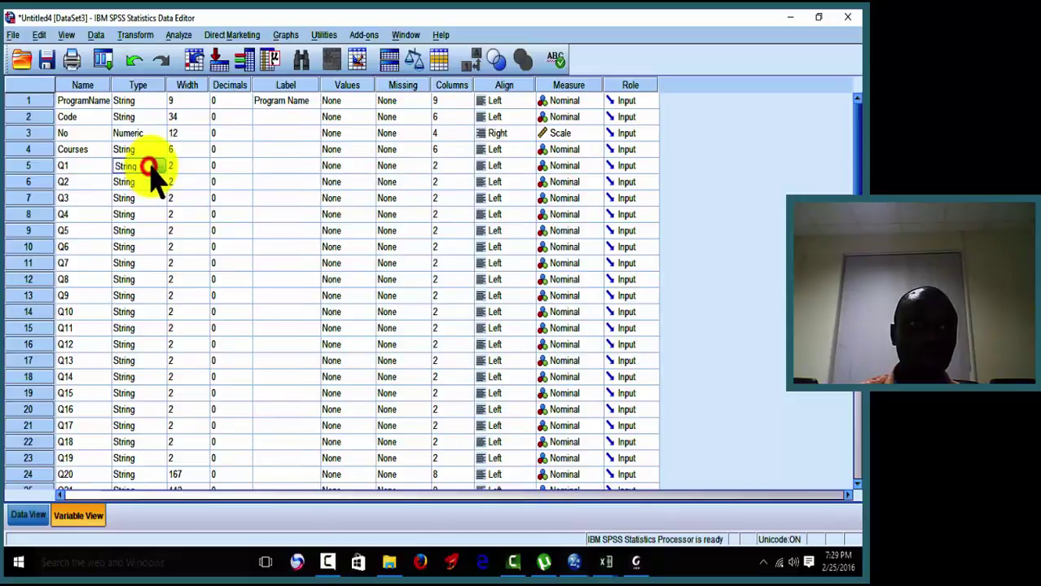
click(159, 166)
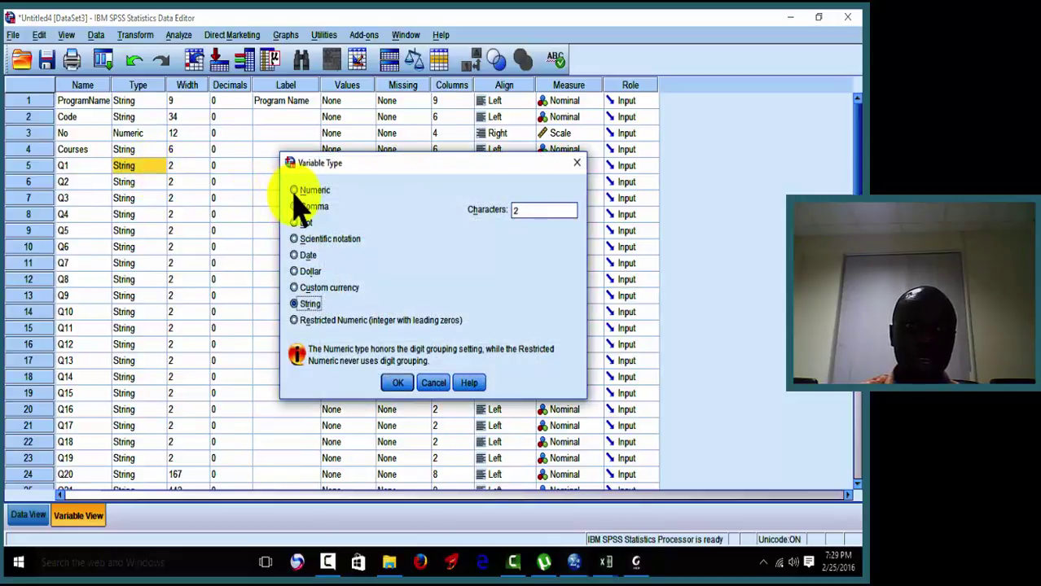
click(294, 191)
click(396, 383)
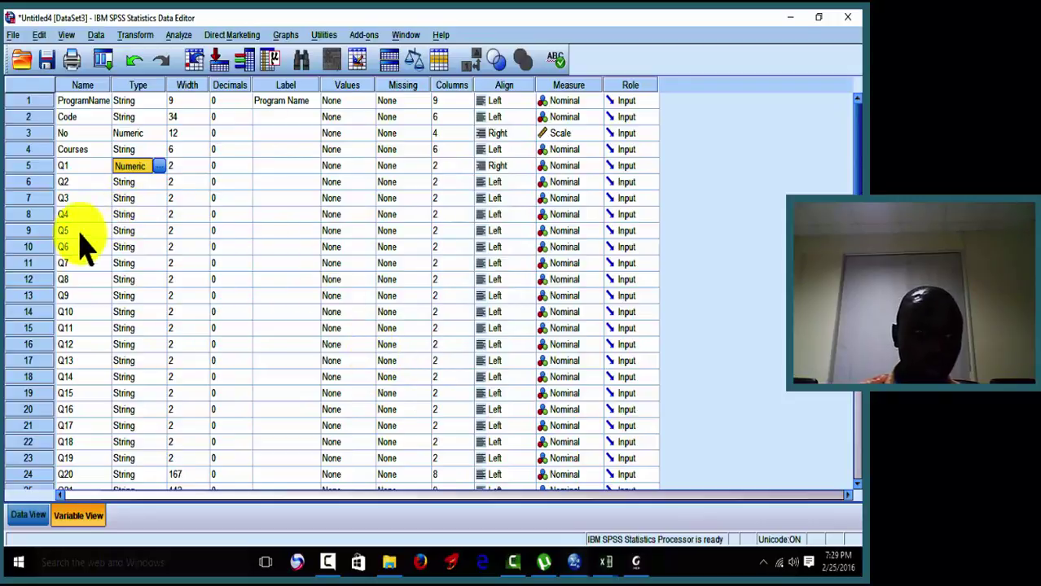
click(28, 516)
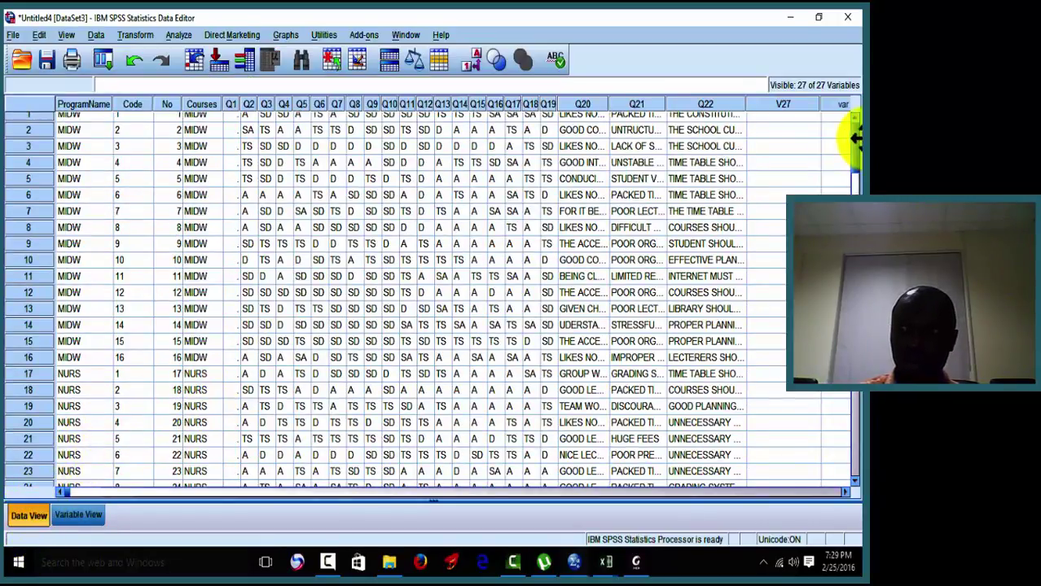
Check the Q1 column from the first case and select the Q1 cell of case 1.
drag(857, 150, 855, 148)
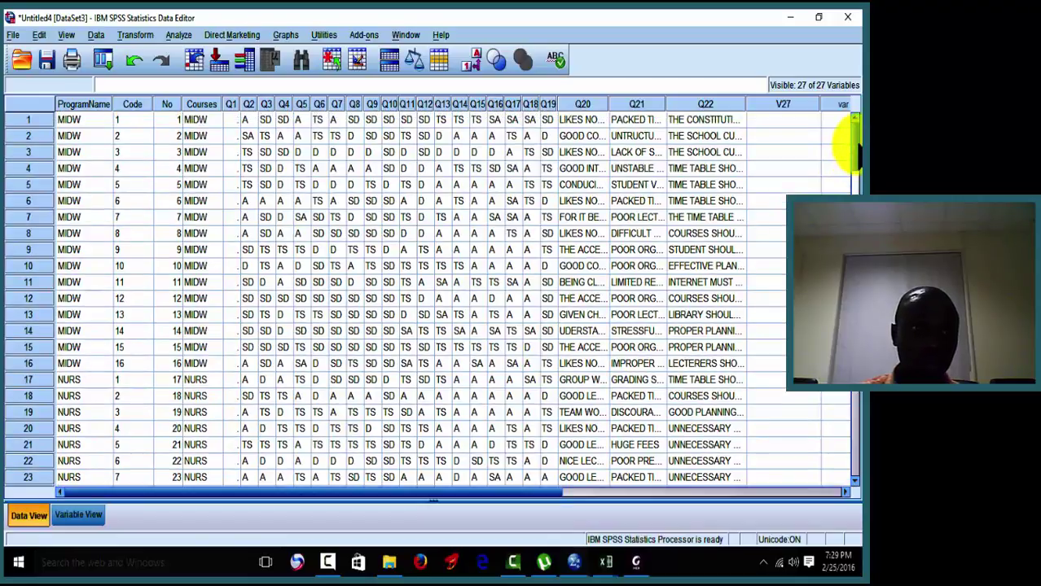
click(231, 120)
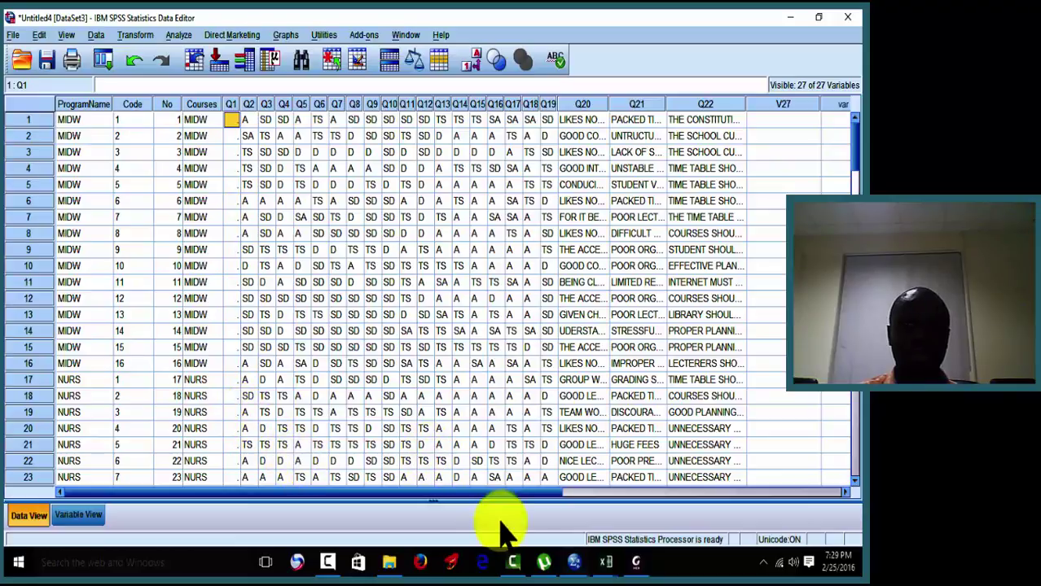
Switch to the Total DATA workbook in Excel and copy columns Q1 to Q5 from the Res trash sheet into Sheet2.
click(605, 562)
mouse_move(608, 558)
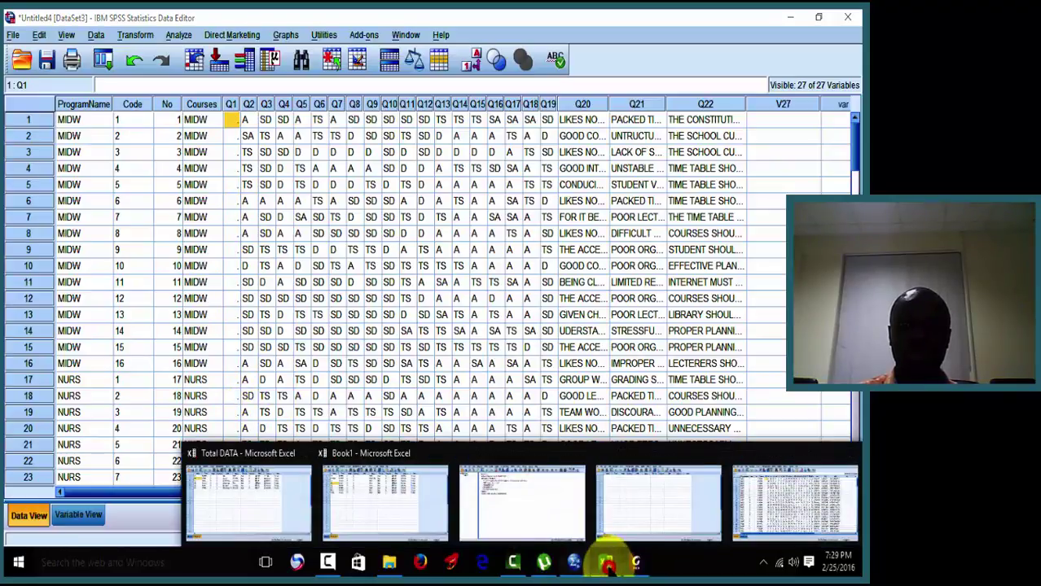
click(553, 509)
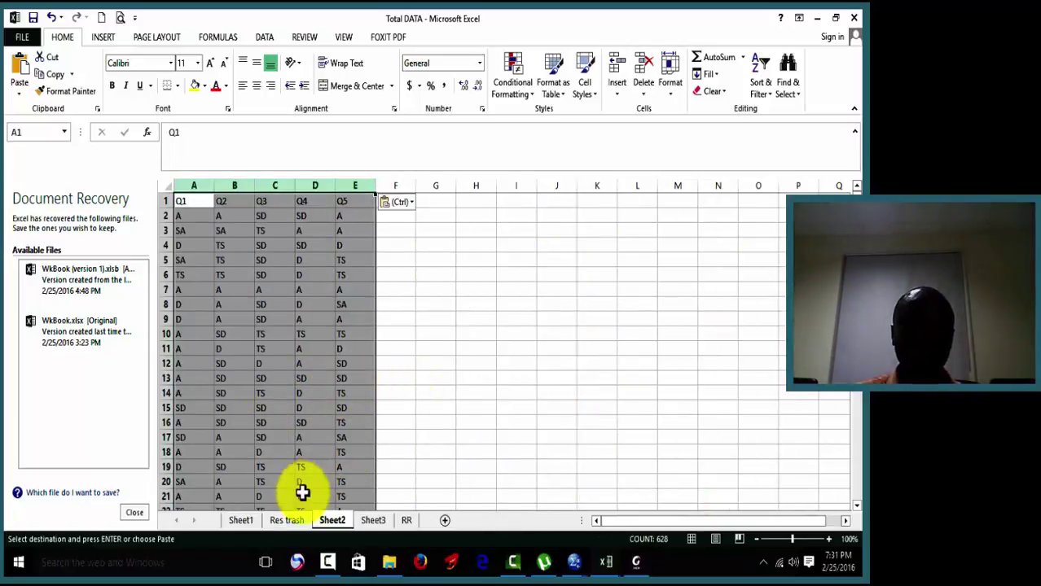
click(291, 521)
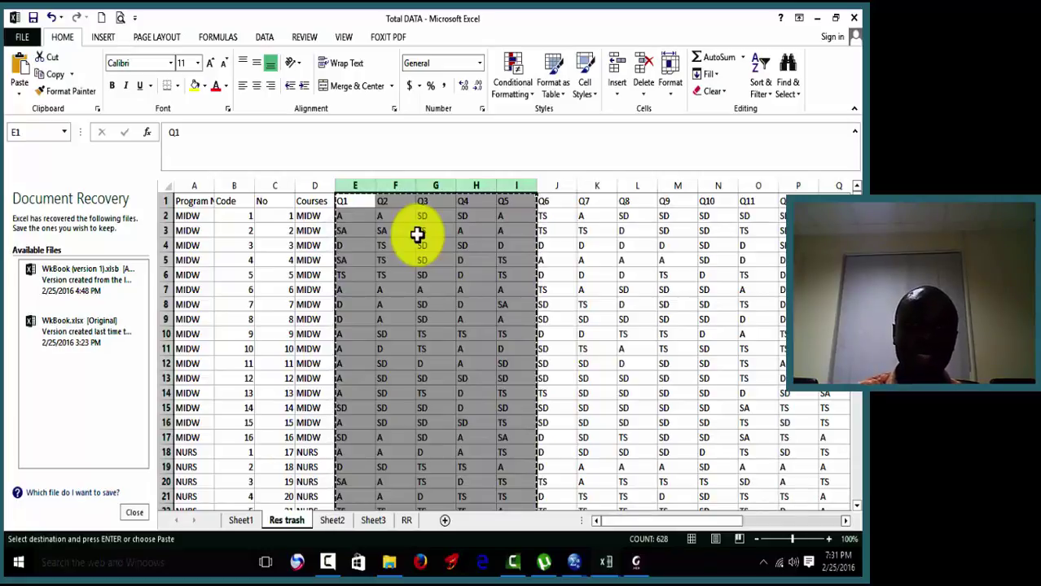
click(334, 520)
key(ctrl+v)
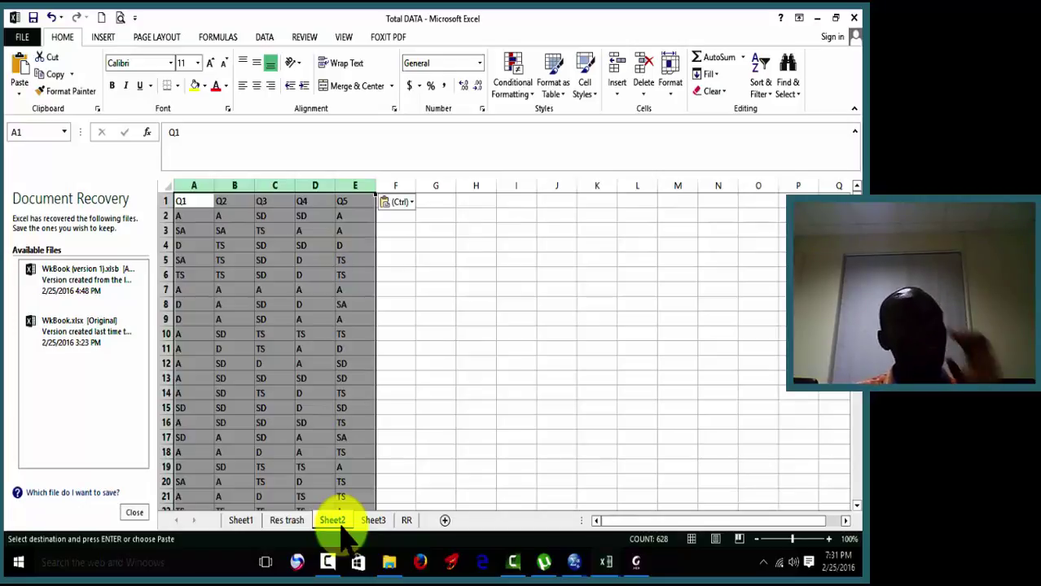
Rename Sheet2 with a first name followed by "trash" and clear the column selection.
right_click(340, 522)
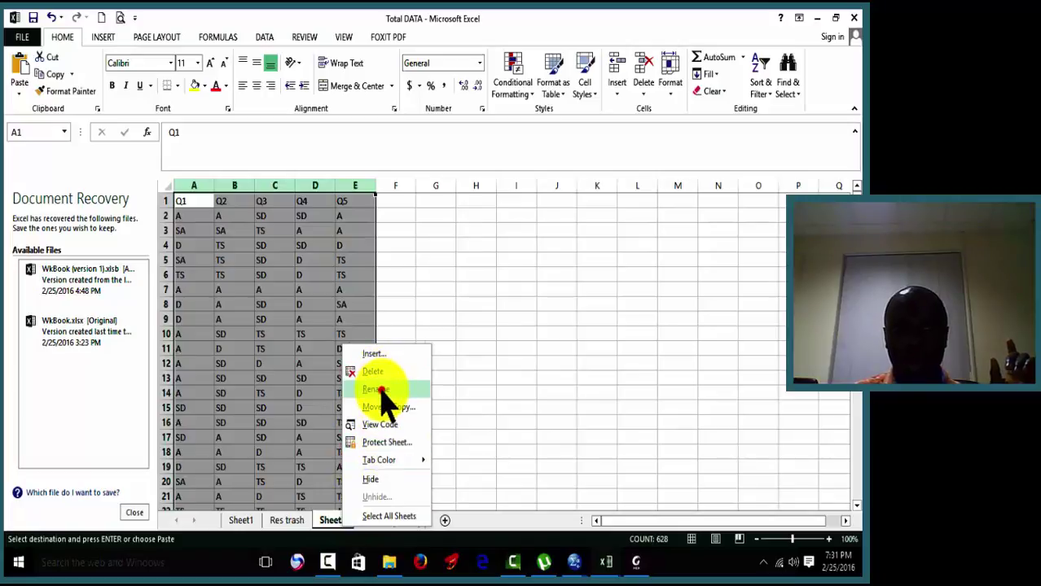
key(Escape)
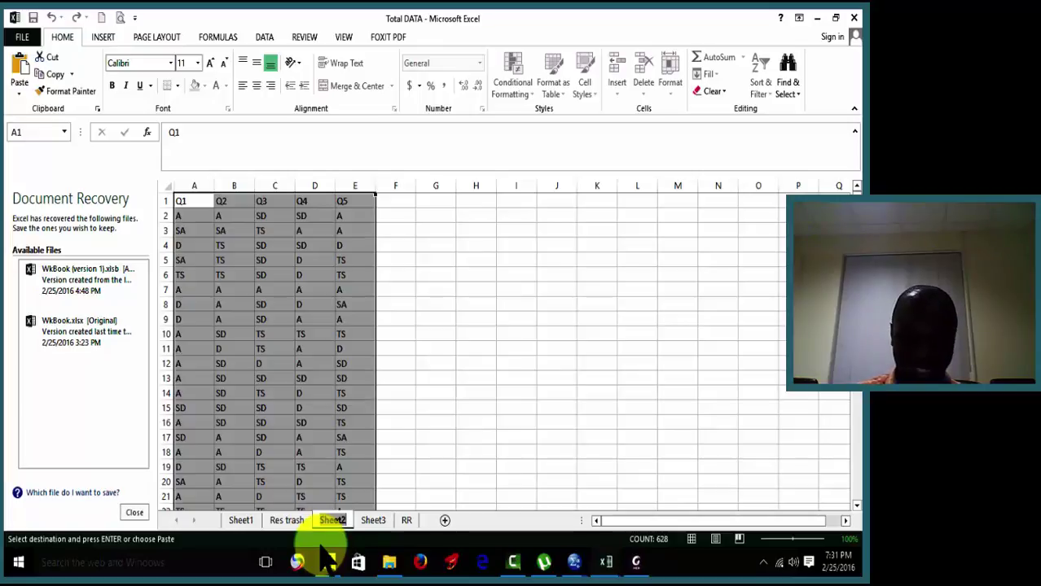
text(Edem)
key(Return)
text(trash)
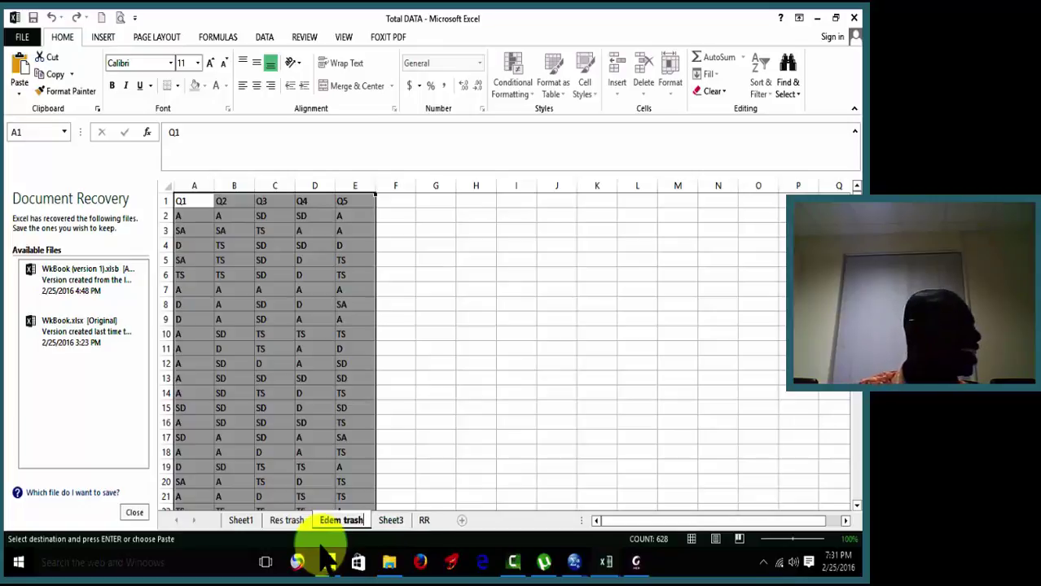
click(476, 409)
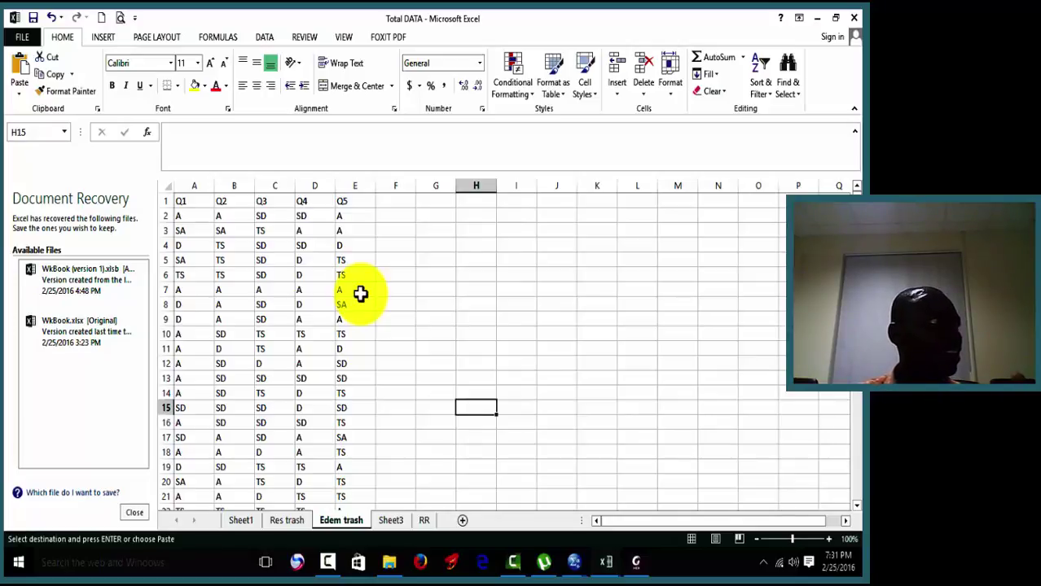
Select the Q1 to Q5 columns of the copied data and open the Replace dialog, placing it clear of the data.
click(198, 182)
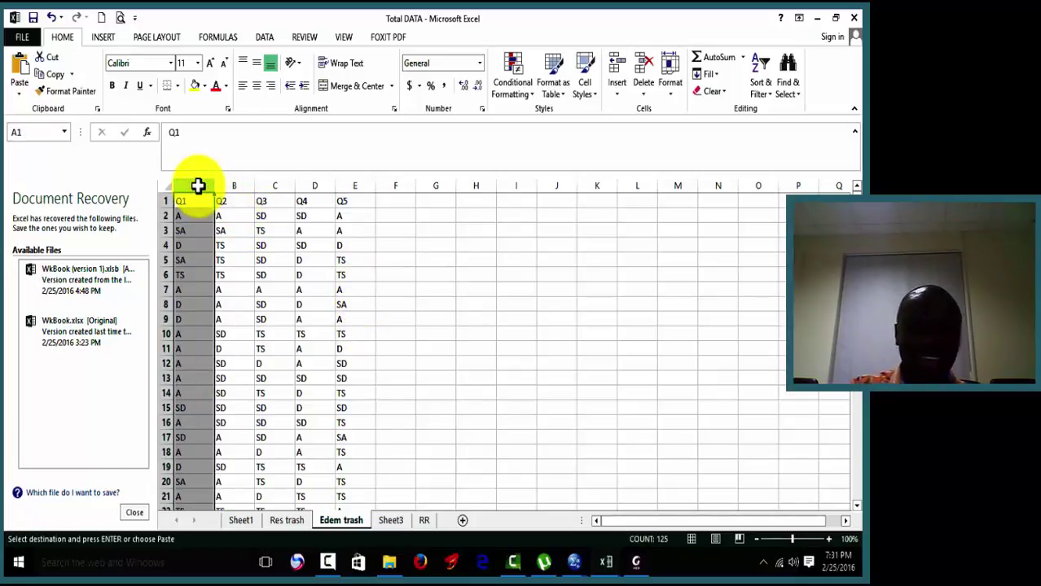
drag(197, 182, 363, 197)
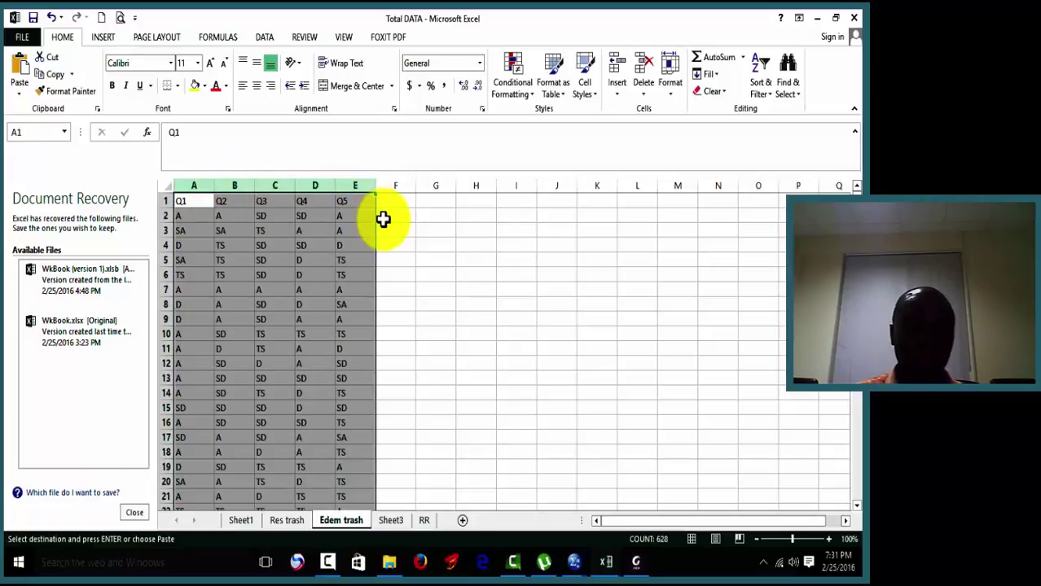
click(789, 91)
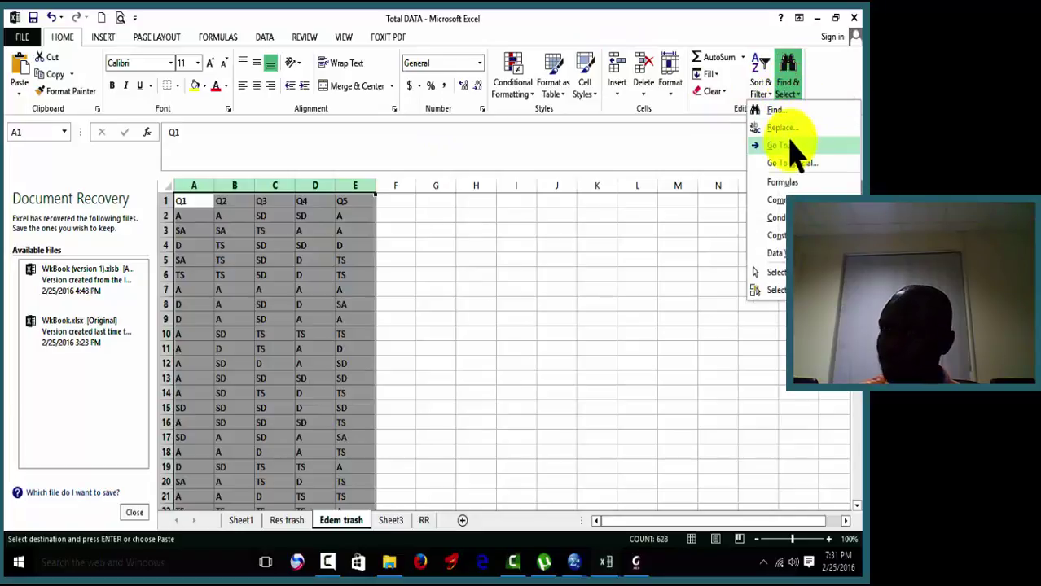
click(780, 128)
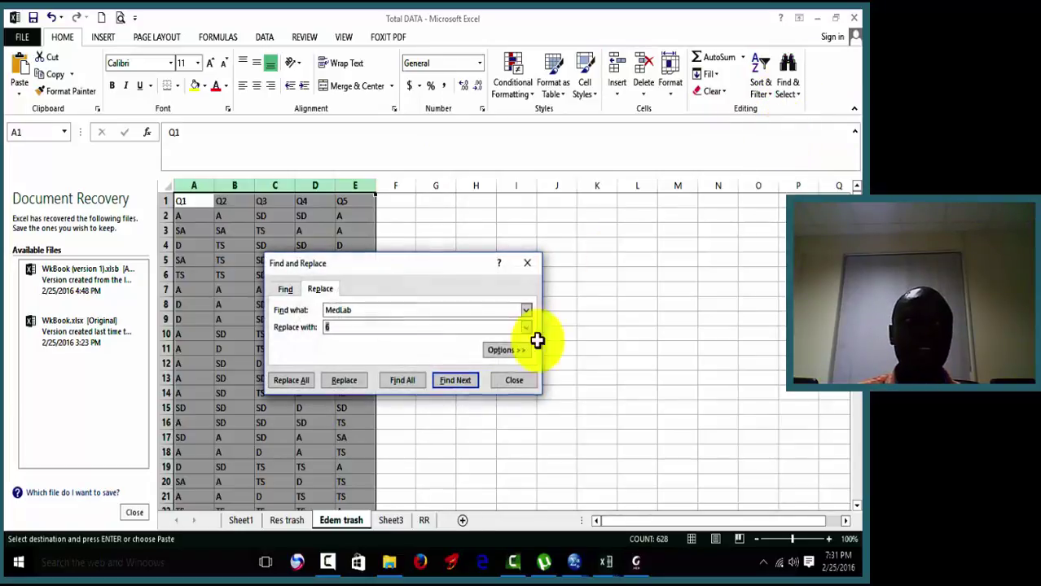
drag(438, 263, 639, 221)
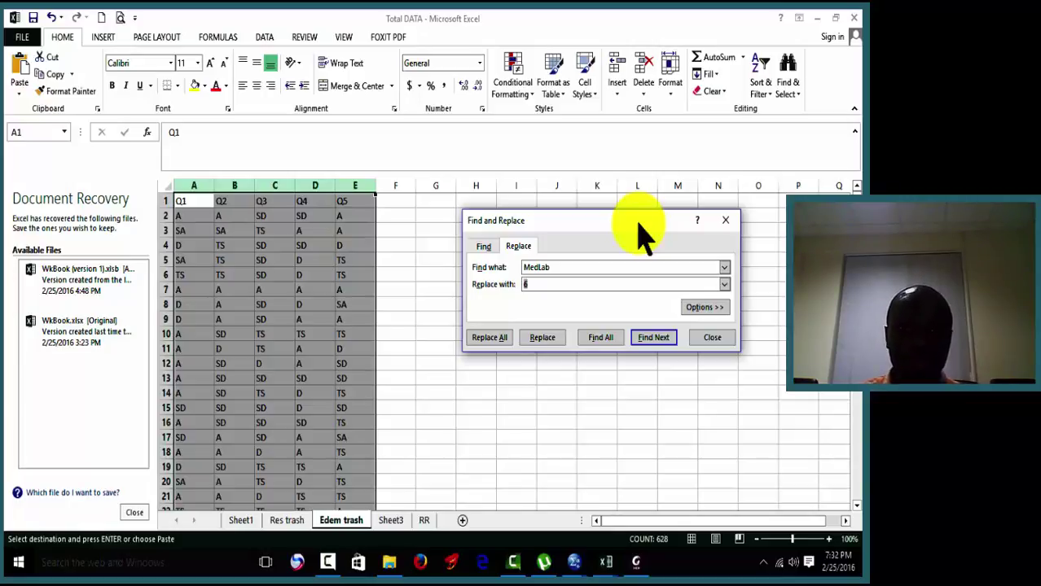
Replace all SA responses with 5 in the selected Q1 to Q5 columns.
click(597, 262)
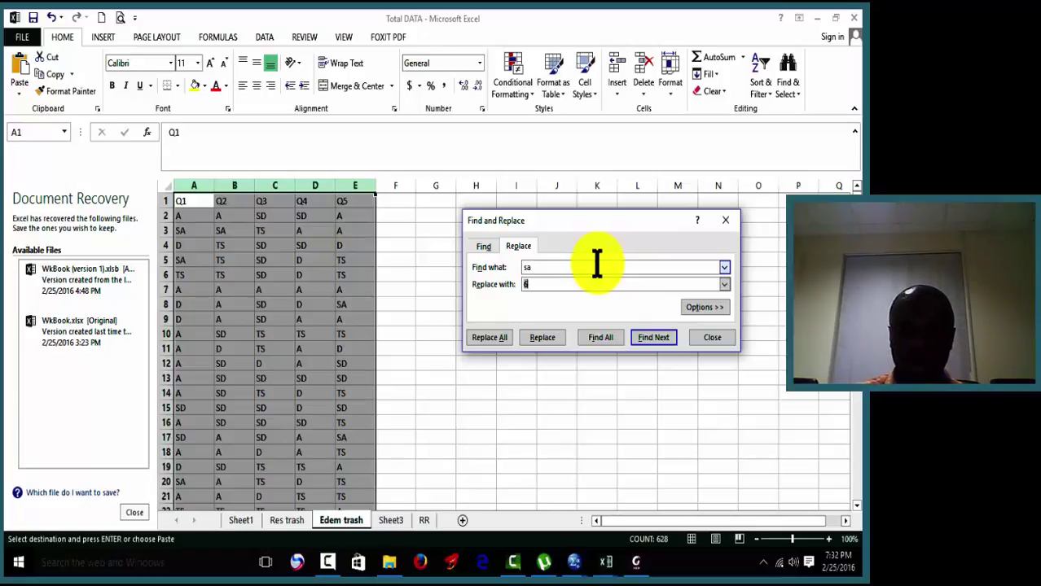
double_click(597, 264)
text(5)
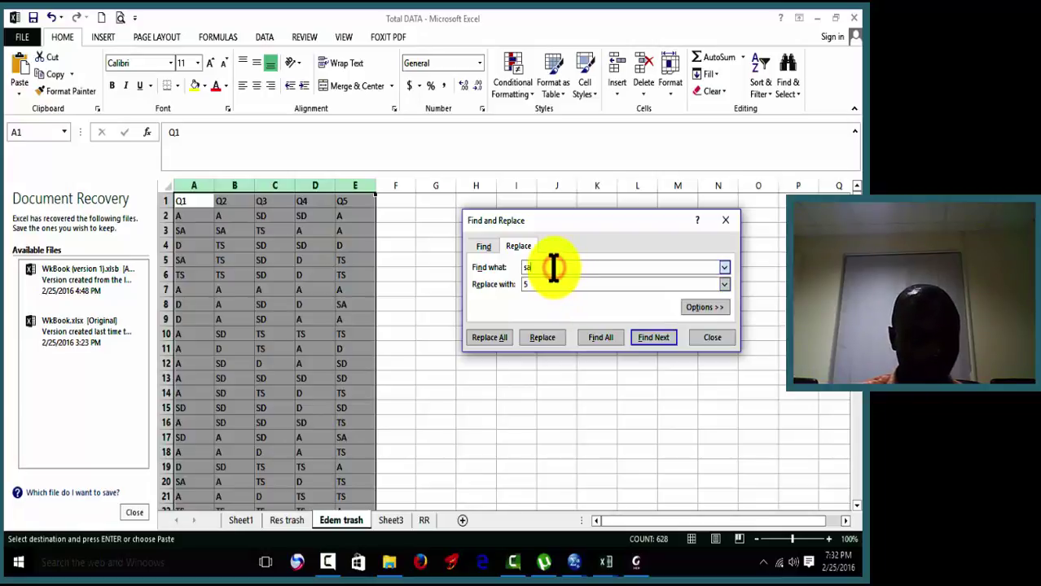
key(Caps_Lock)
text(A)
click(549, 283)
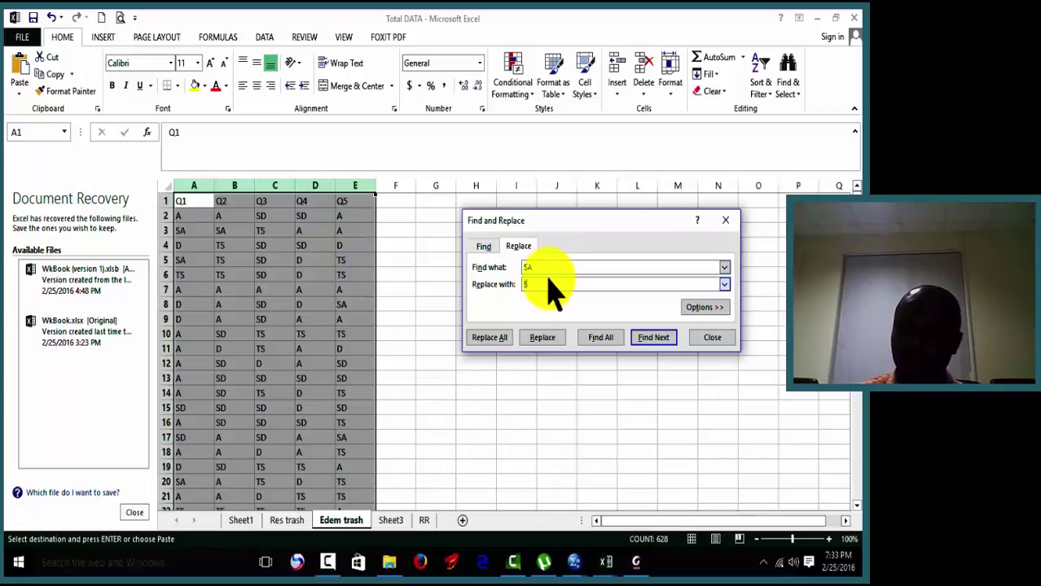
text(5)
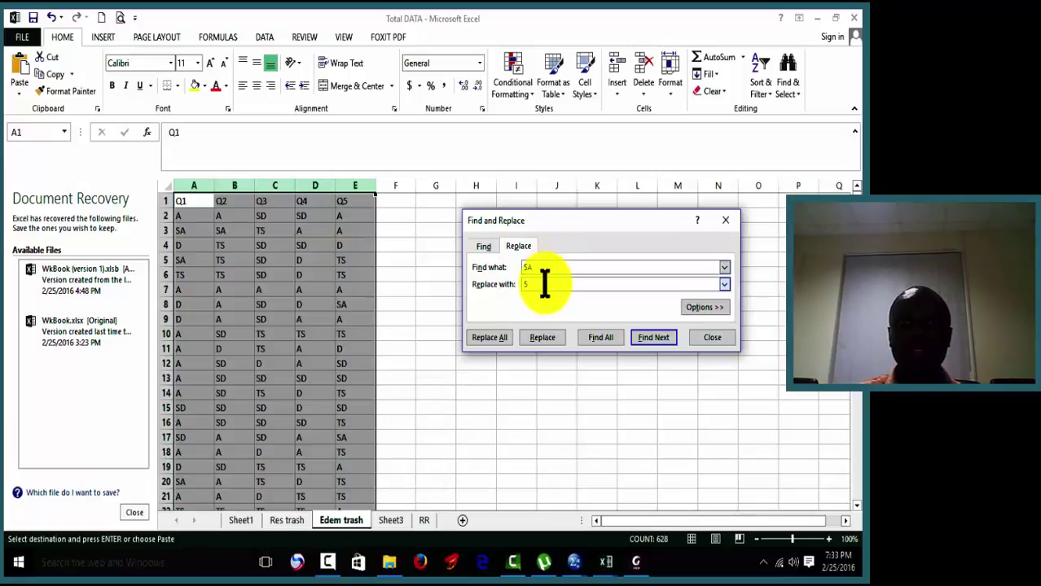
click(491, 338)
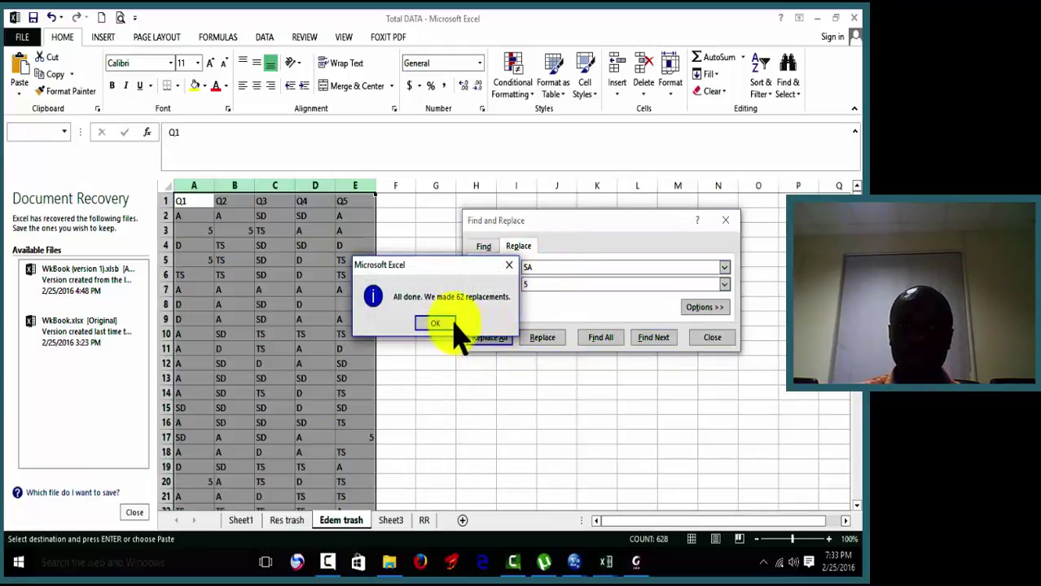
click(447, 320)
Replace all A responses with 4 and all TS responses with 3 in the selected columns.
double_click(544, 270)
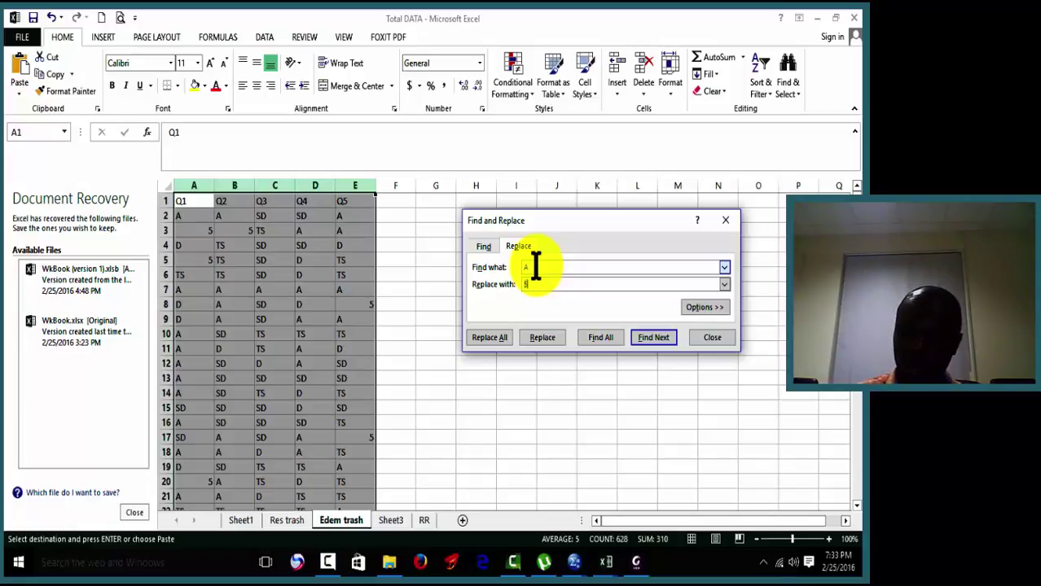
click(493, 338)
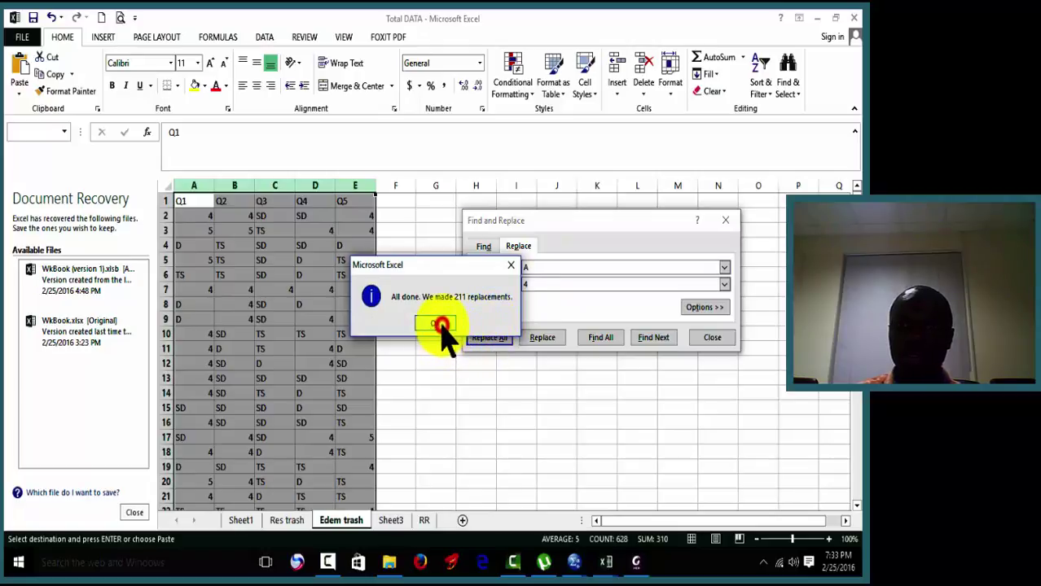
click(440, 323)
click(542, 269)
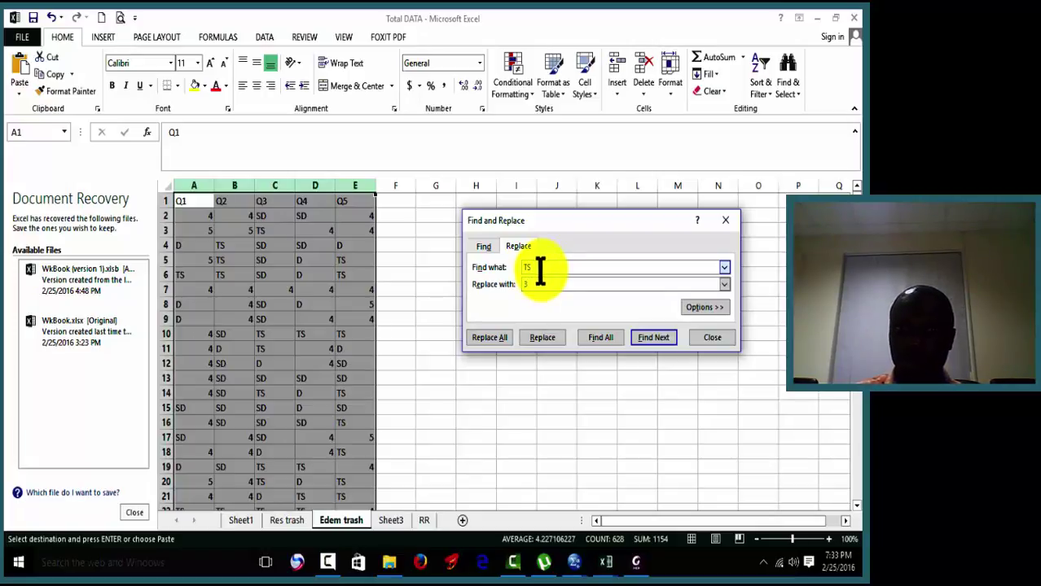
click(493, 339)
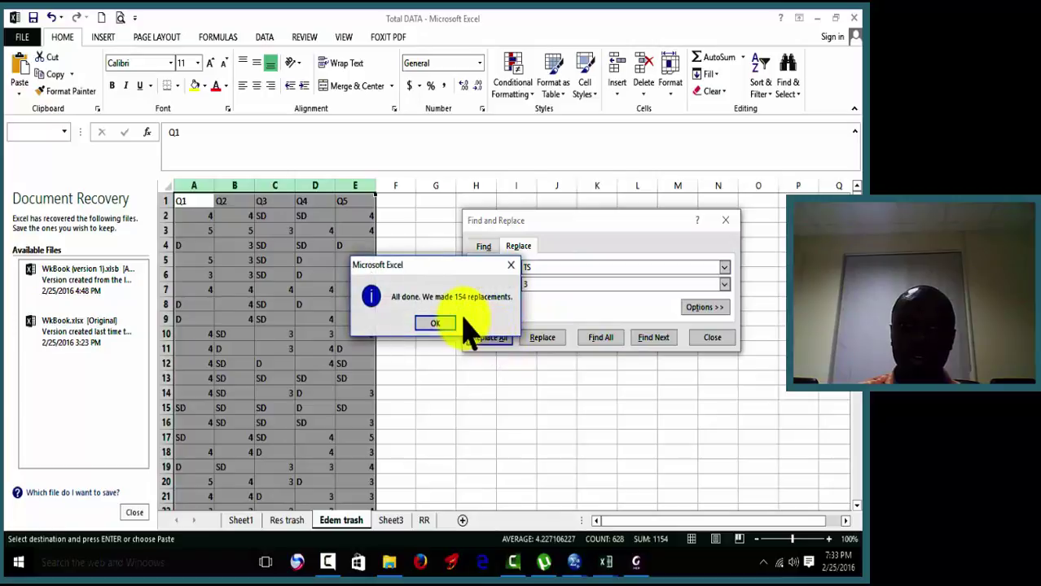
click(438, 324)
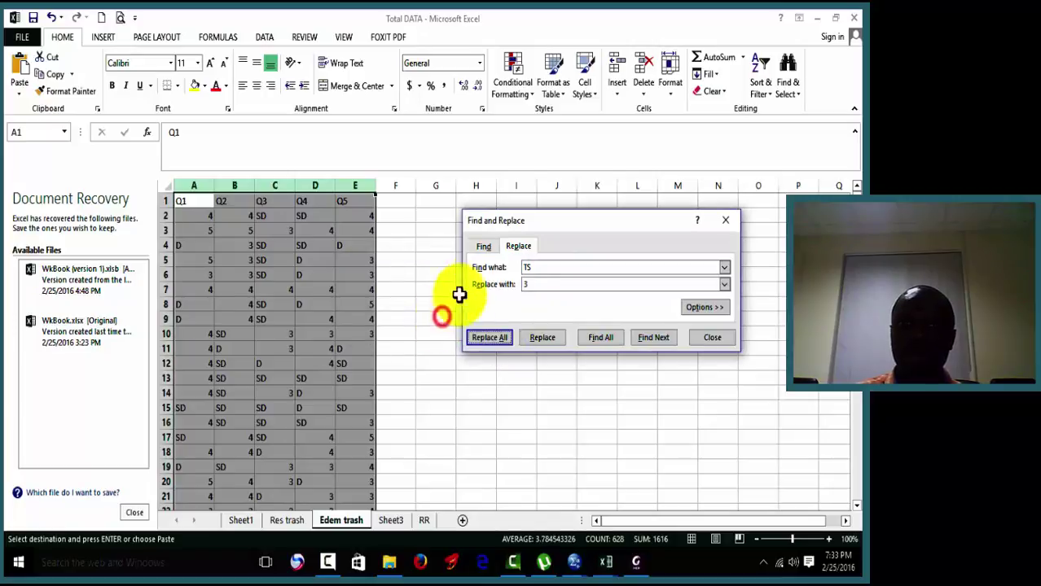
Replace all SD responses with 1 and all D responses with 2, and close the Replace dialog.
click(546, 267)
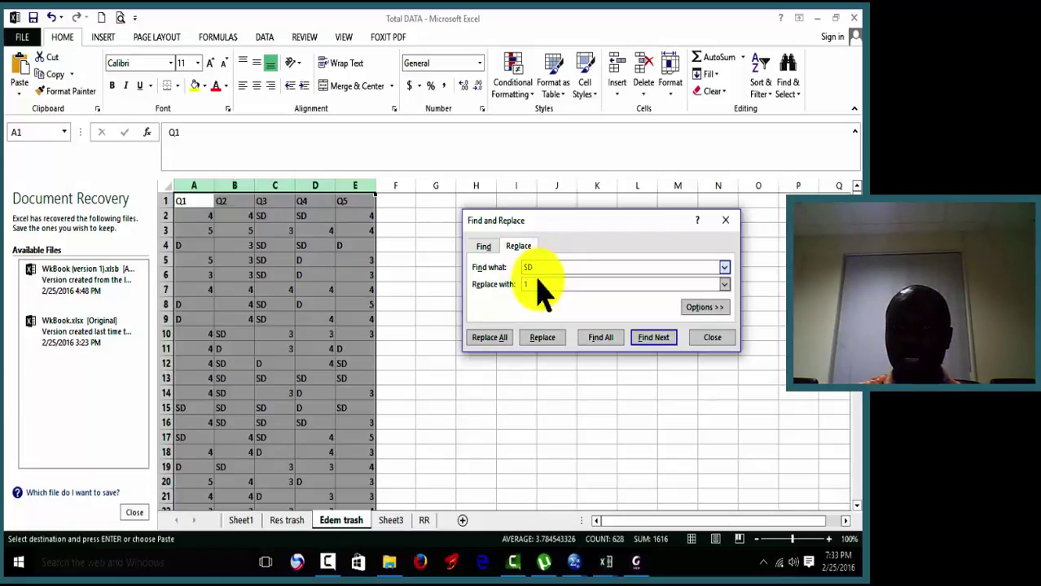
click(494, 341)
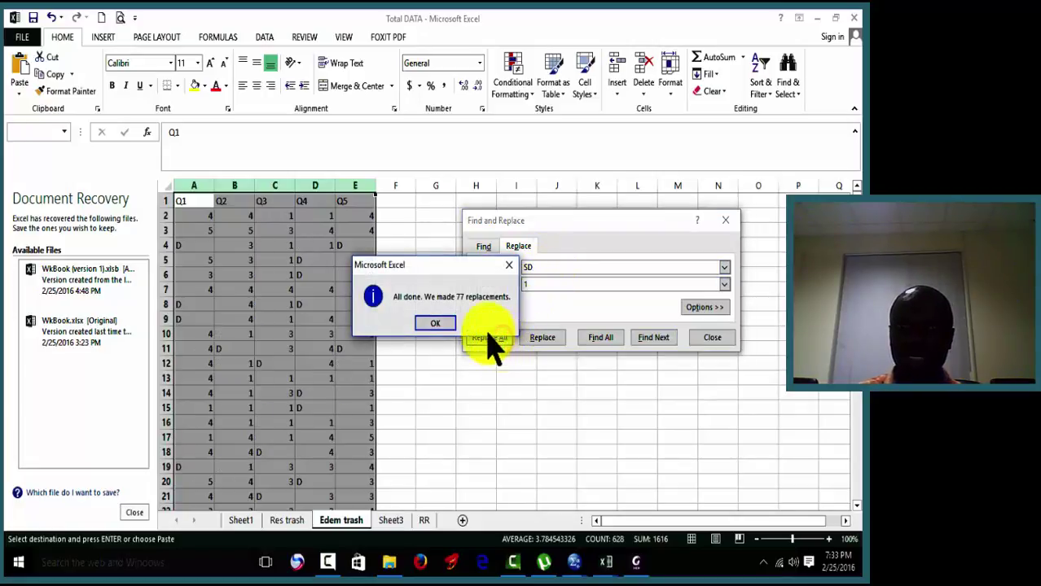
click(444, 323)
click(529, 268)
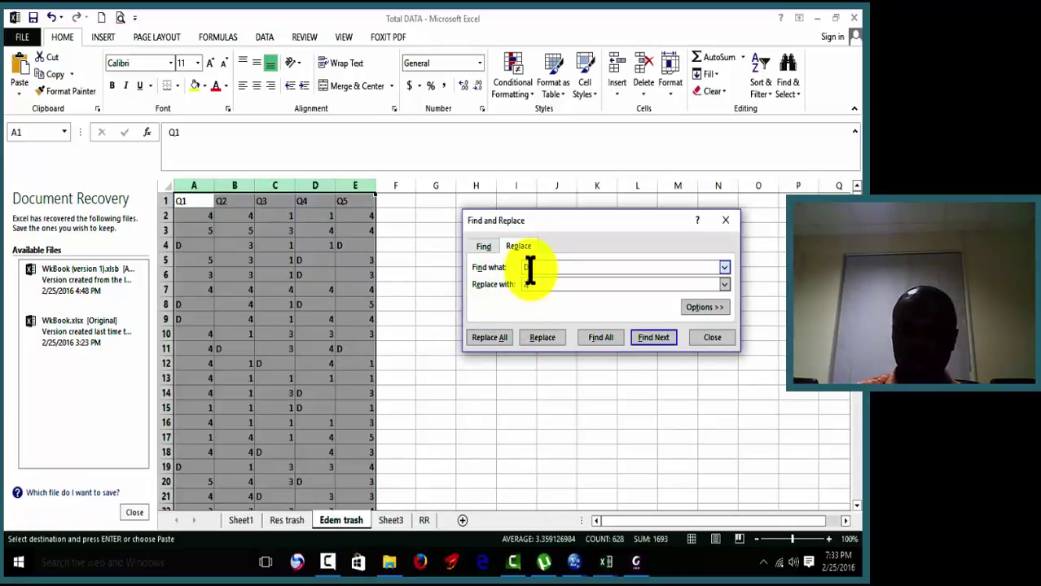
click(494, 339)
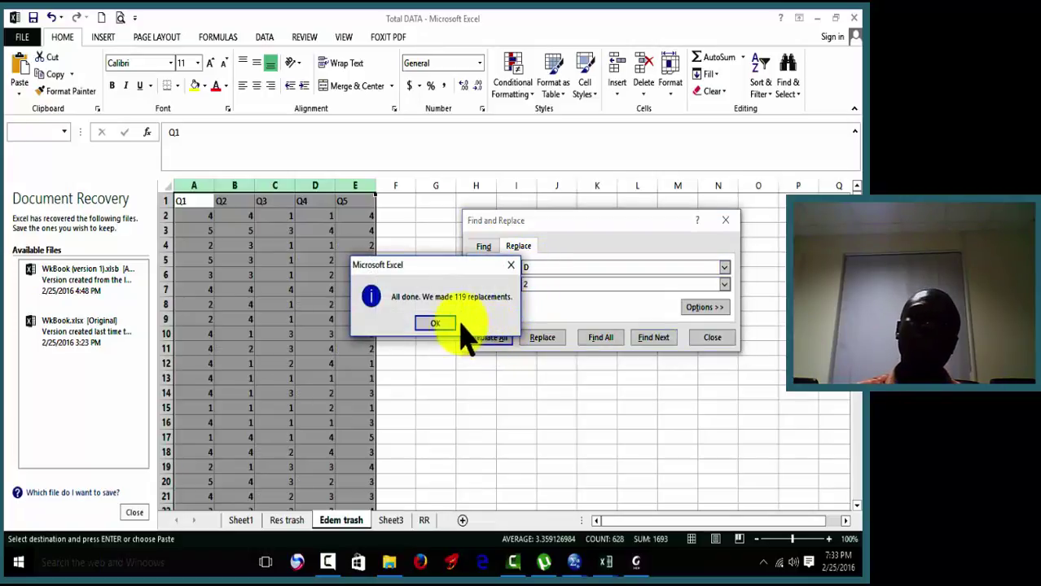
click(435, 323)
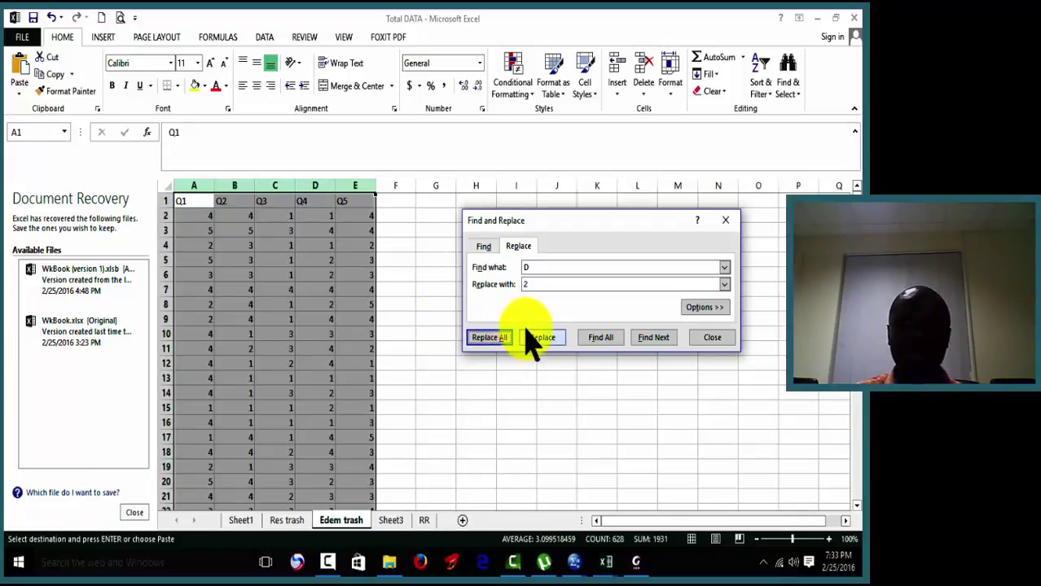
click(724, 336)
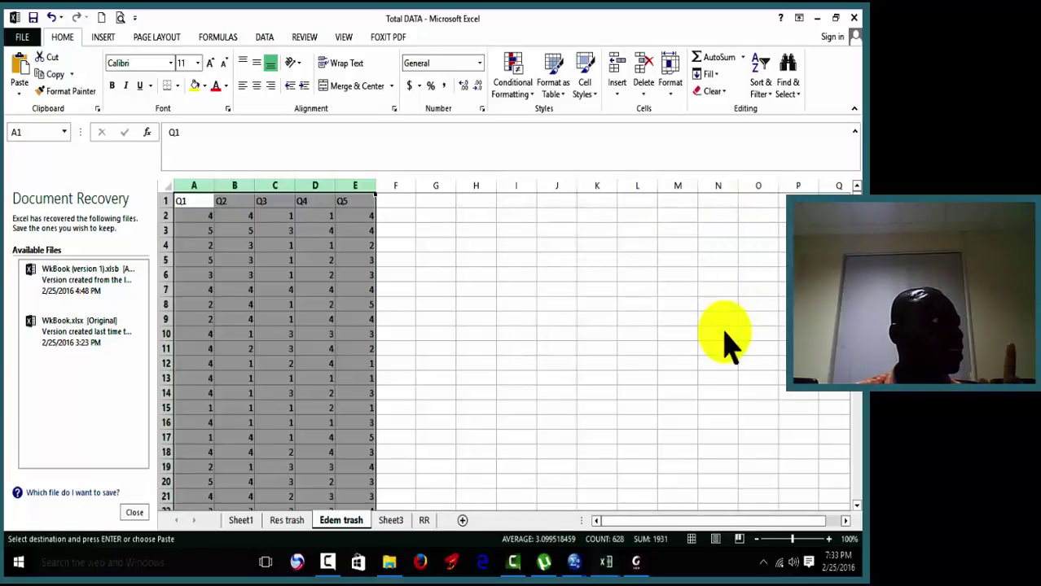
Save the Total DATA workbook and switch back to the Untitled4 dataset in SPSS.
click(33, 17)
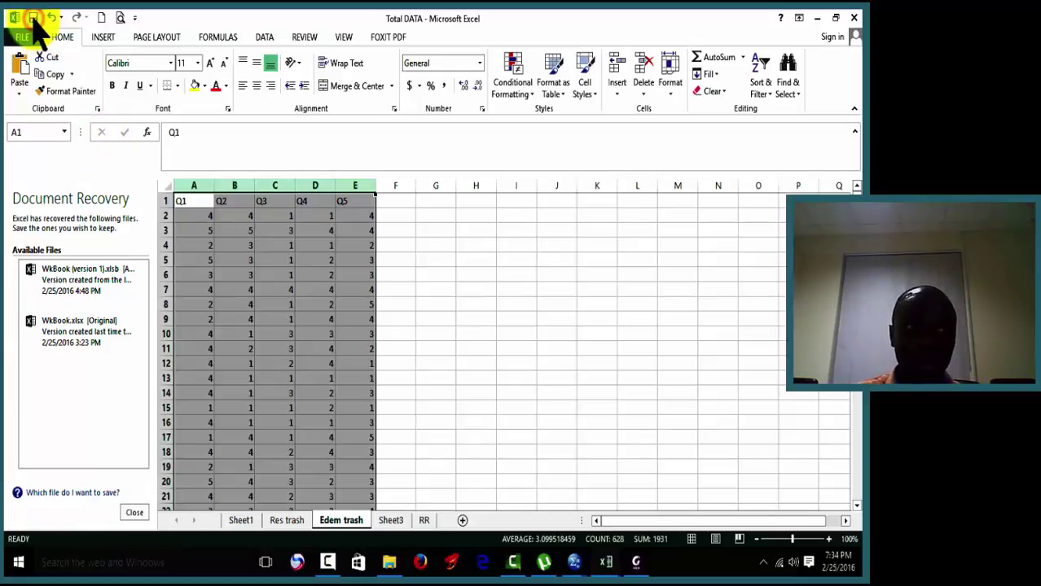
click(381, 373)
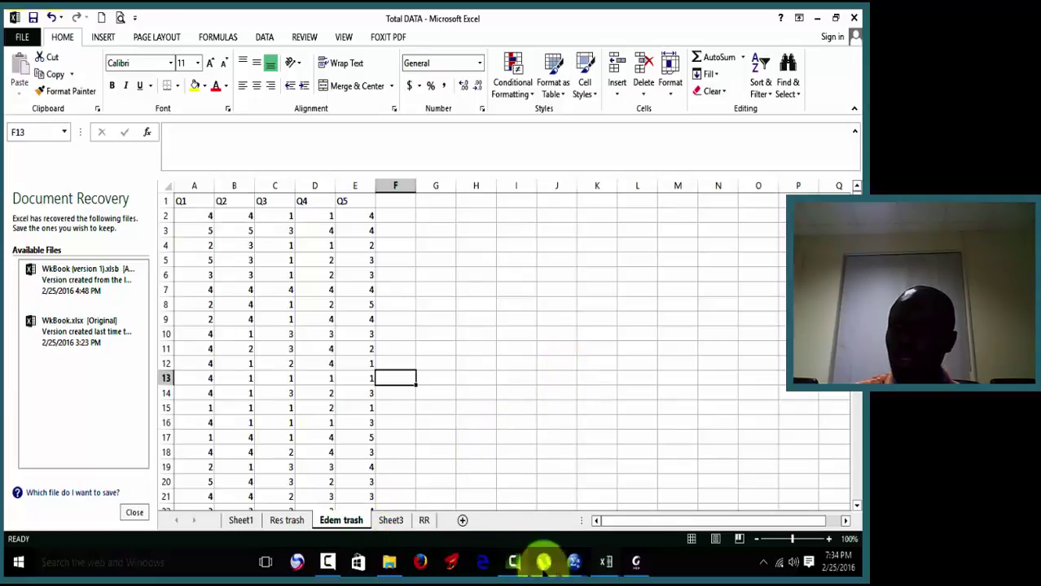
click(577, 563)
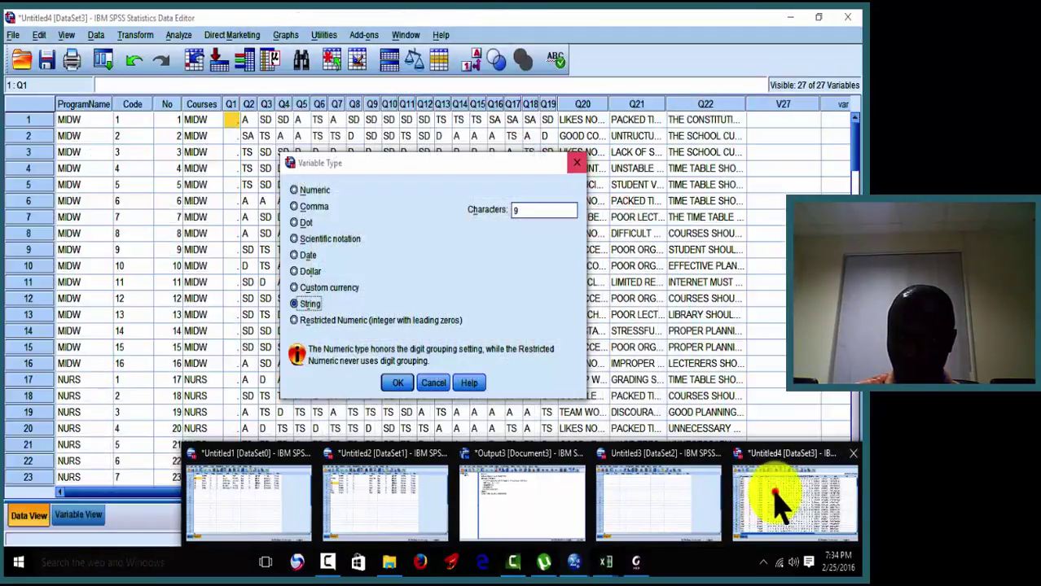
click(778, 501)
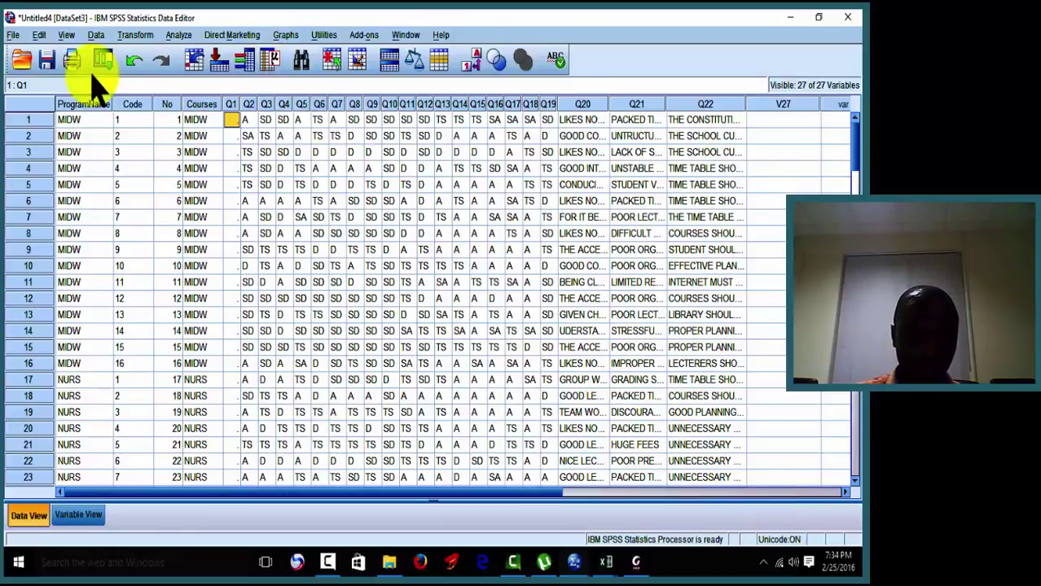
Create a new empty dataset for the recoded survey responses.
click(14, 36)
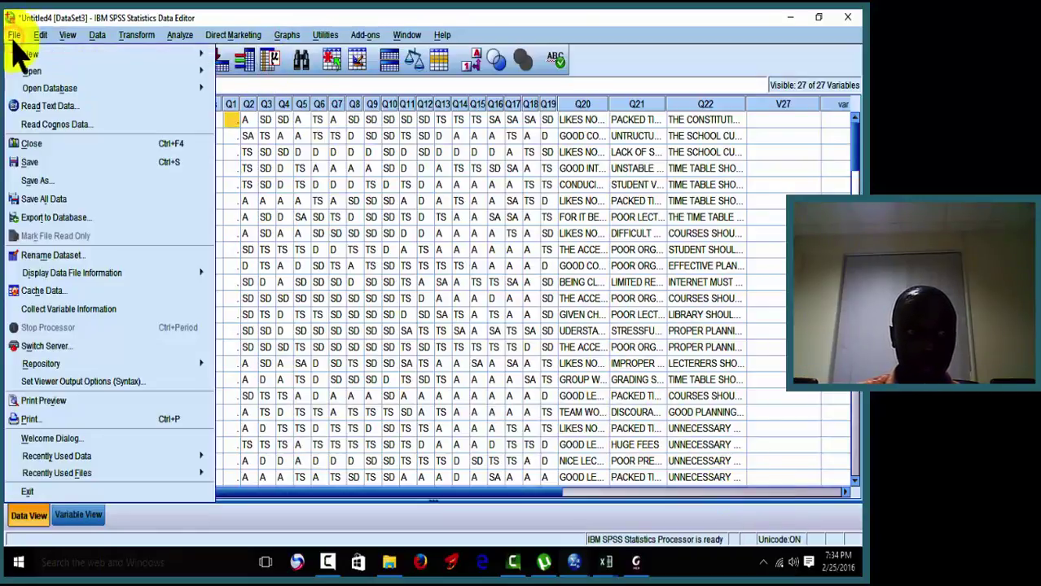
mouse_move(33, 54)
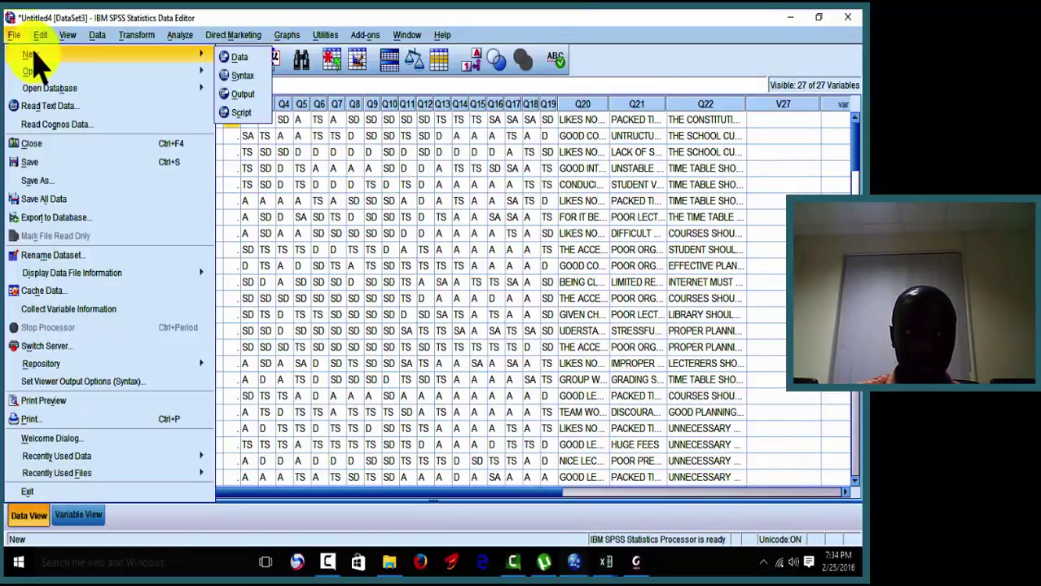
click(226, 58)
click(81, 120)
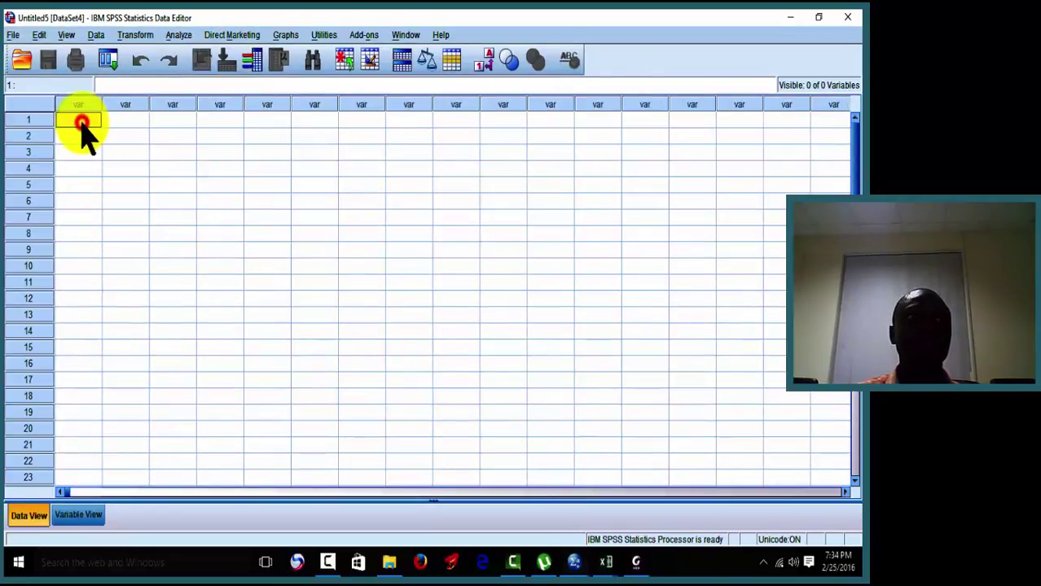
Open the Total DATA.xlsx workbook from the Research Consult folder as an Excel data source.
click(12, 35)
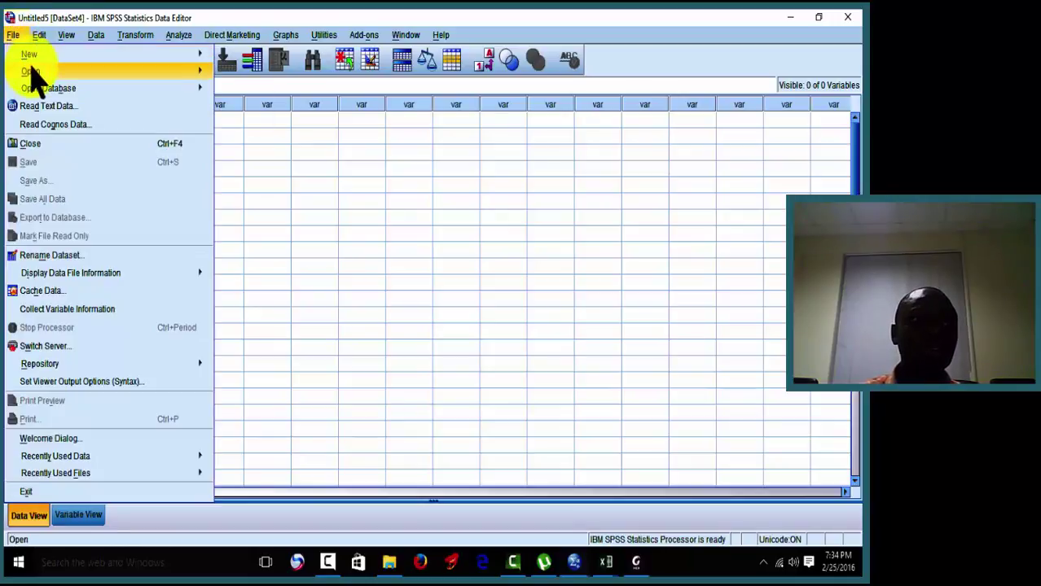
mouse_move(31, 71)
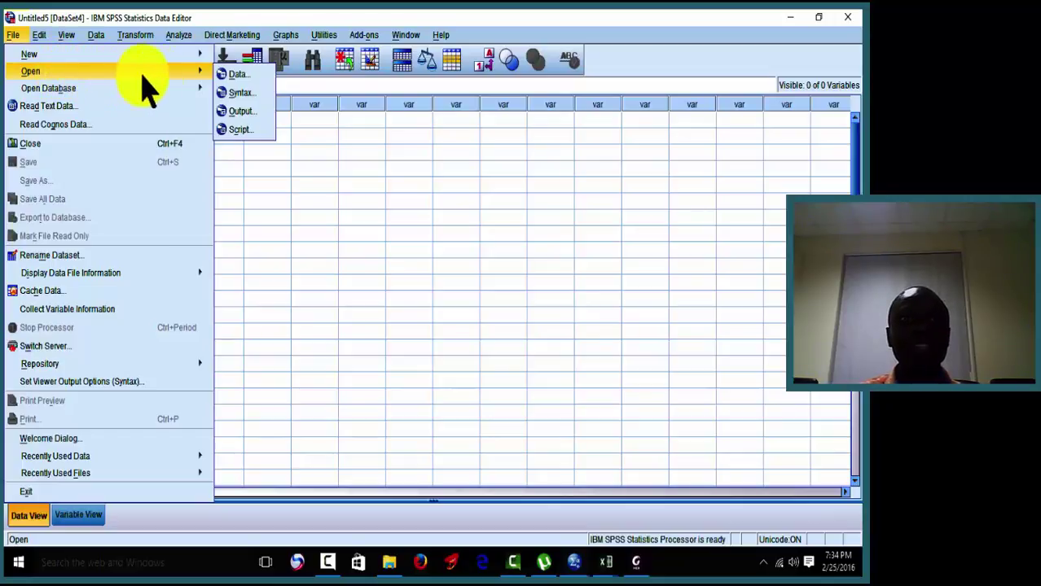
click(237, 75)
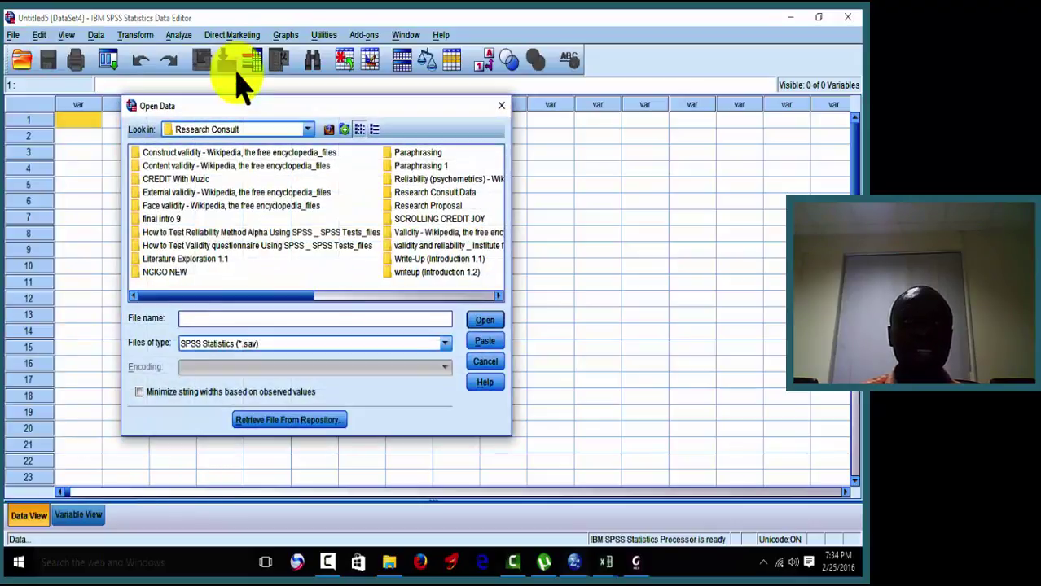
click(448, 343)
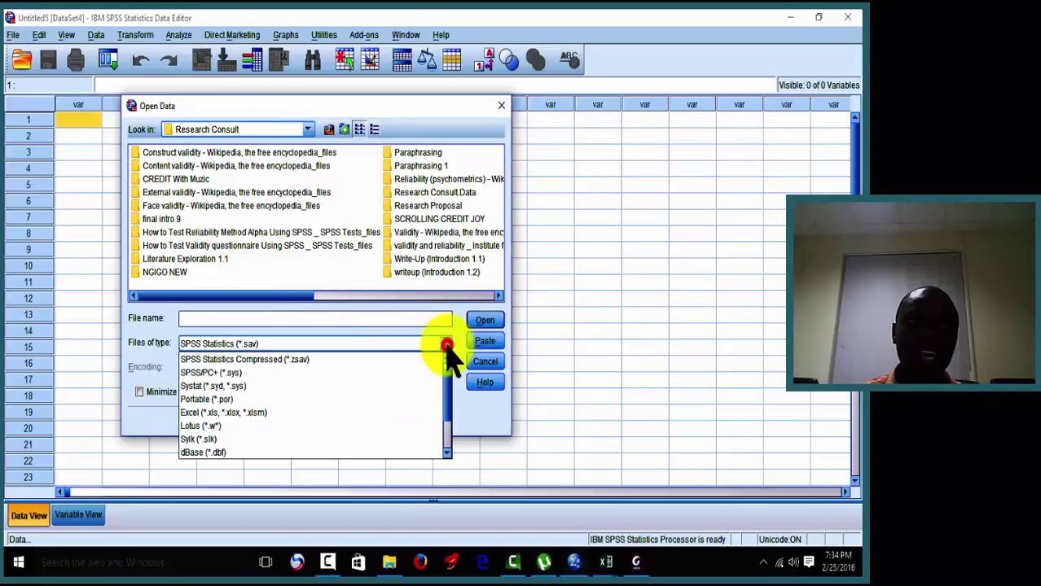
click(287, 414)
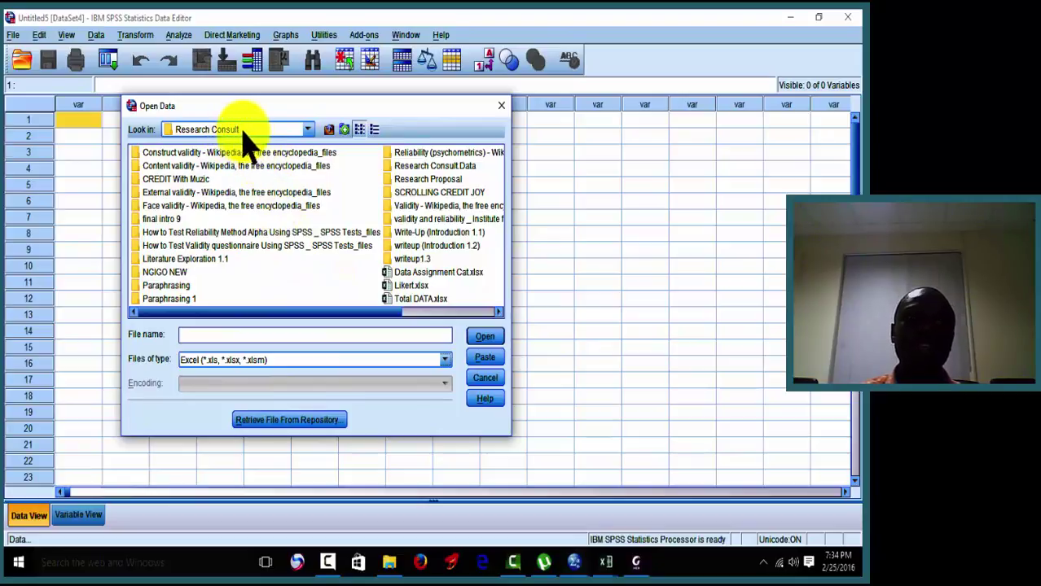
click(424, 300)
click(487, 337)
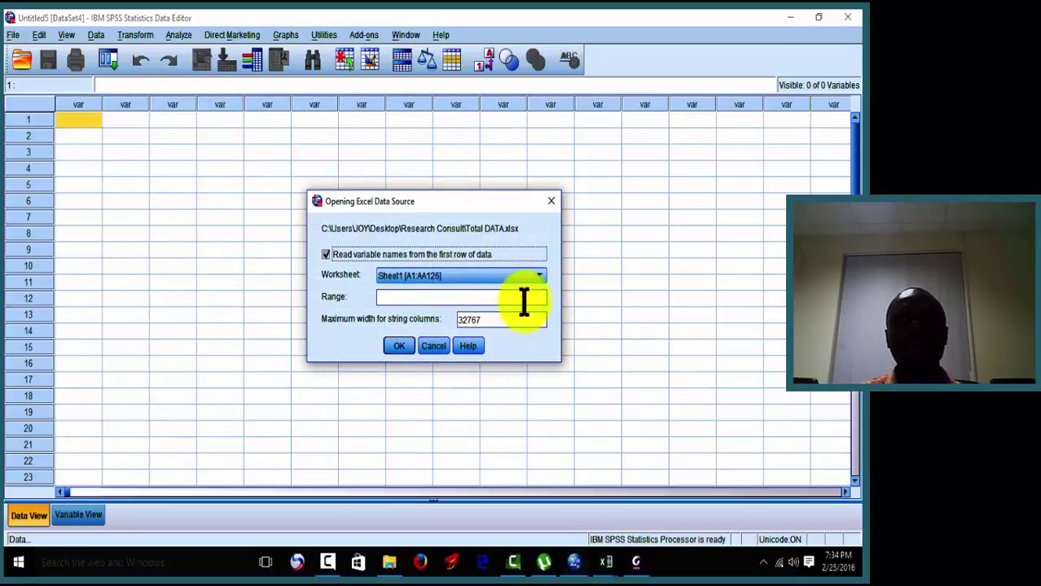
Import the Edem trash [A1:E126] worksheet, reading variable names from the first row of data.
click(539, 276)
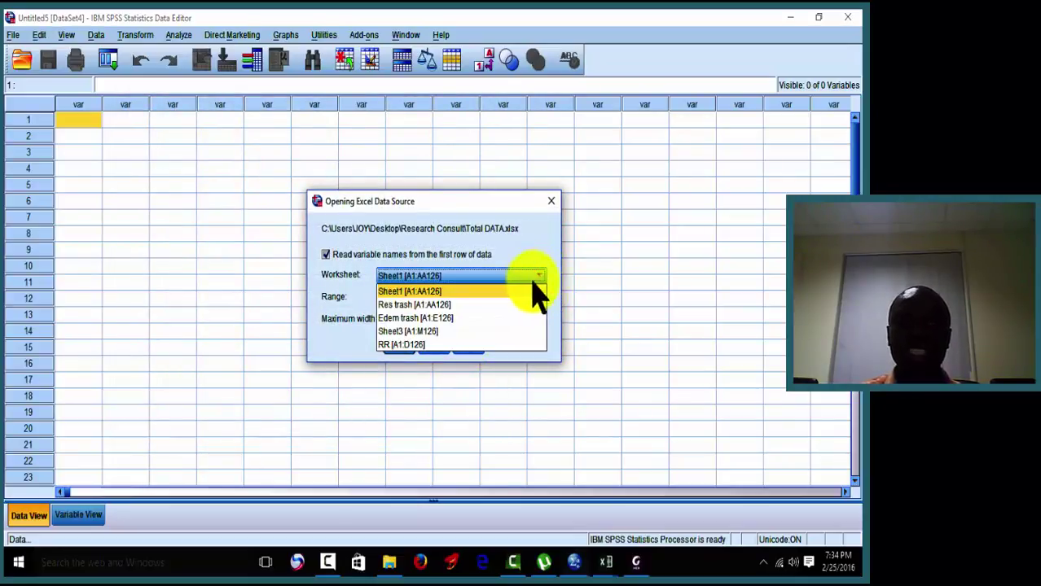
click(463, 320)
click(399, 348)
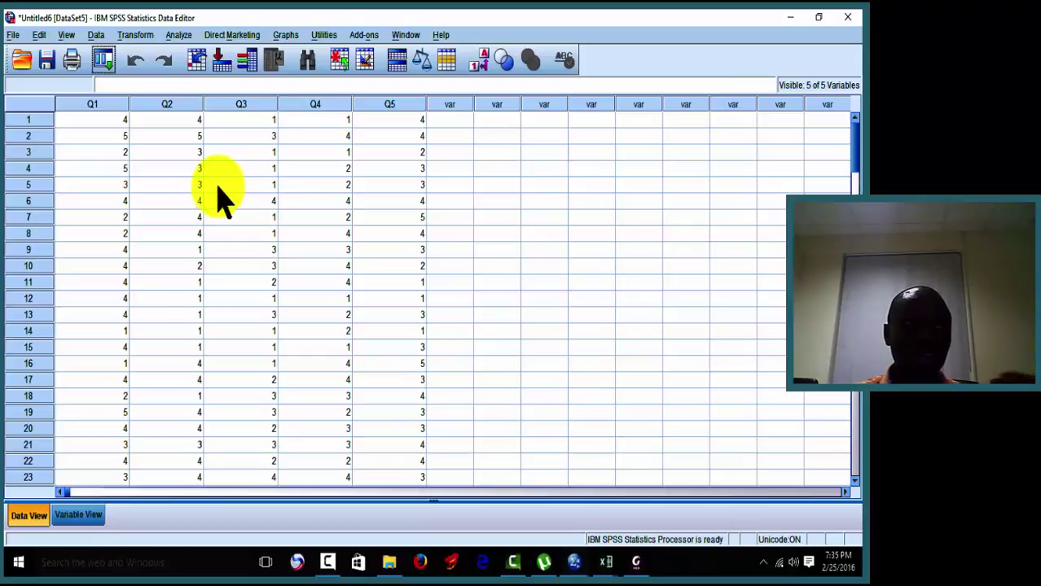
Open the value labels of variable Q1 and add the label SD for value 1.
click(78, 515)
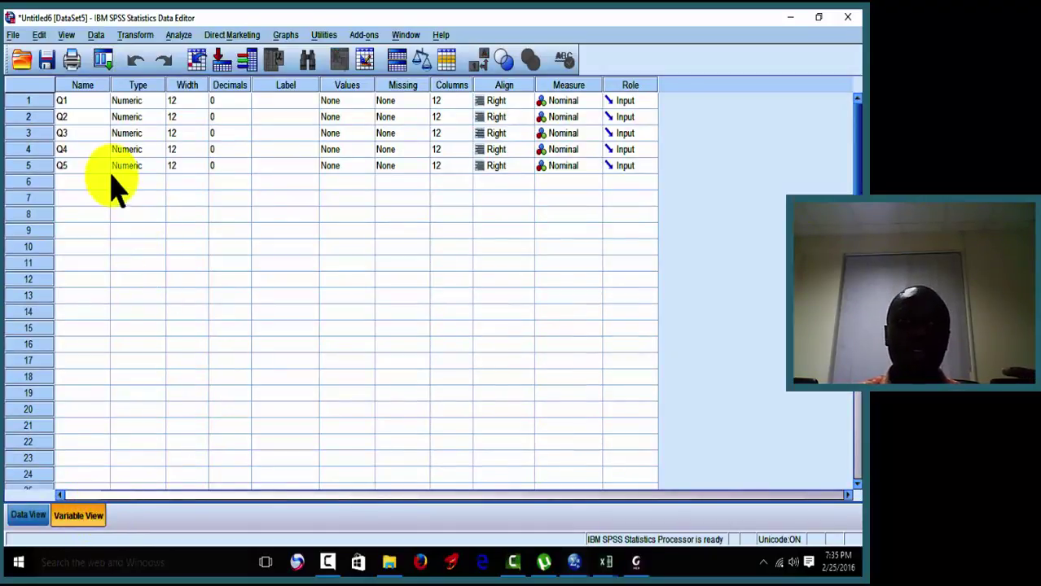
click(365, 101)
click(366, 101)
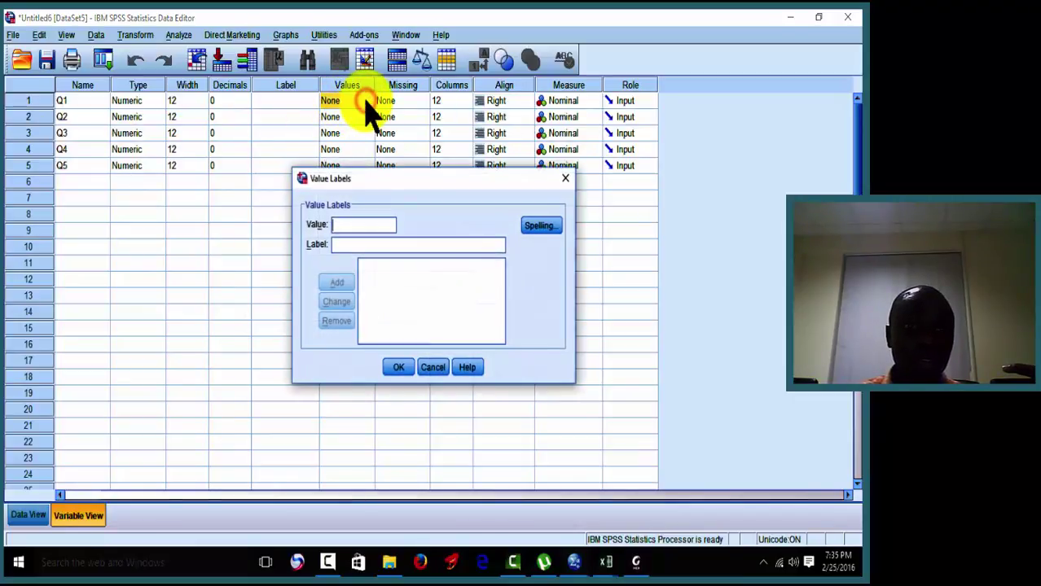
click(363, 230)
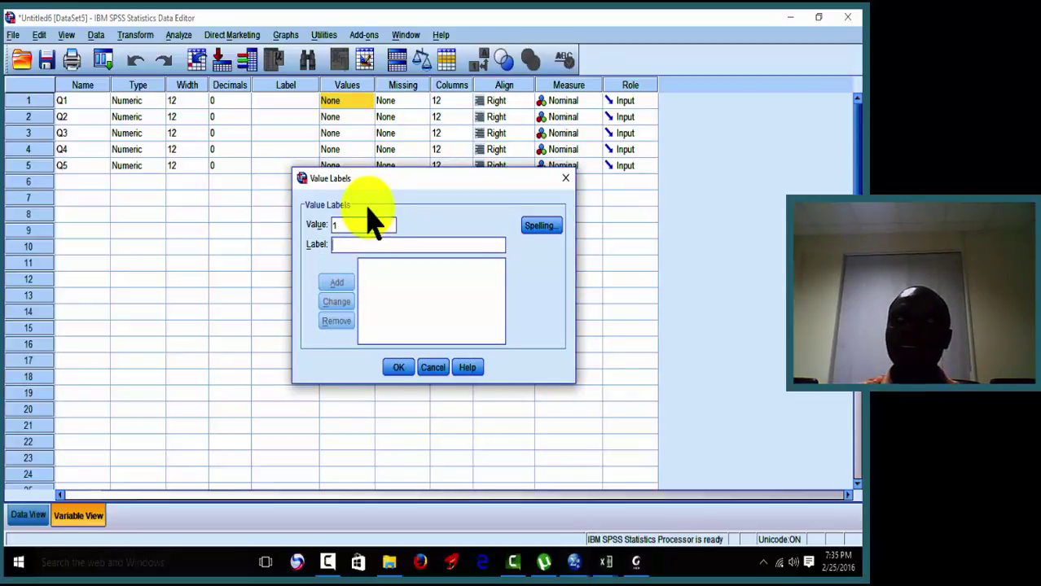
key(Tab)
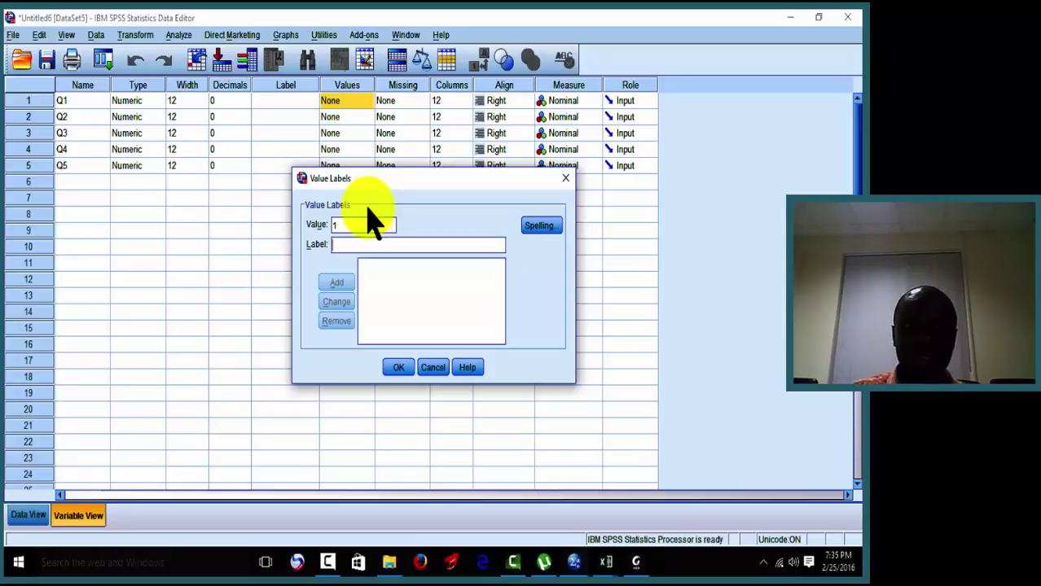
text(s)
key(BackSpace)
key(Caps_Lock)
text(SD)
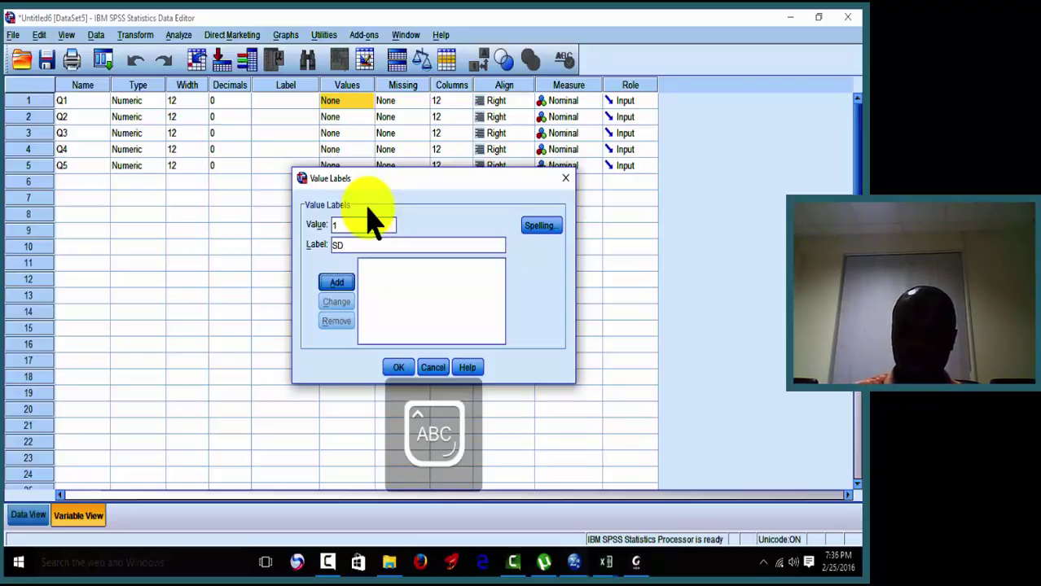
key(Return)
Add the label D for value 2 and TS for value 3 to Q1's value labels.
text(2)
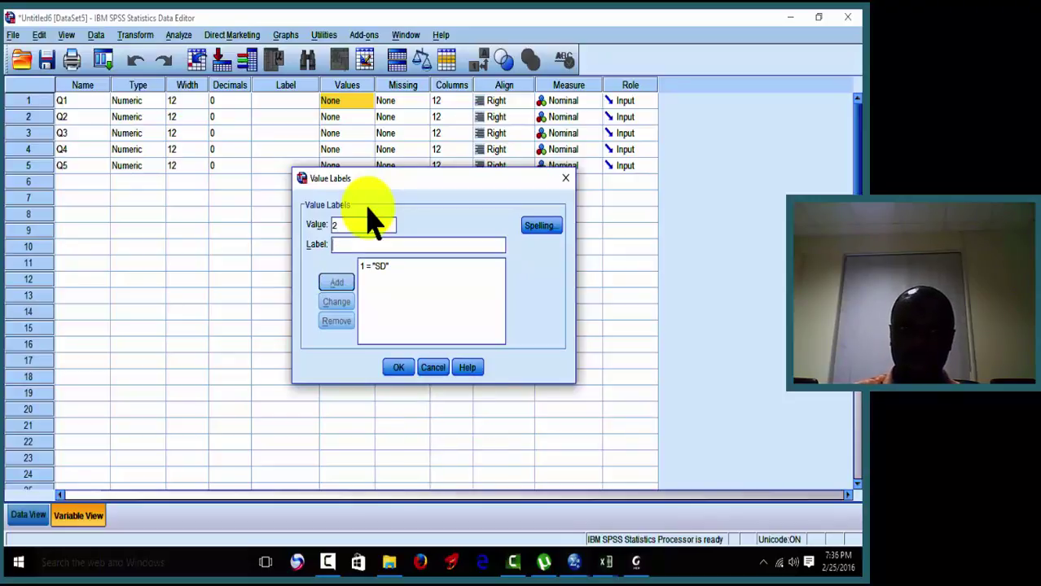
text(D)
key(Return)
text(3)
key(Tab)
text(TS)
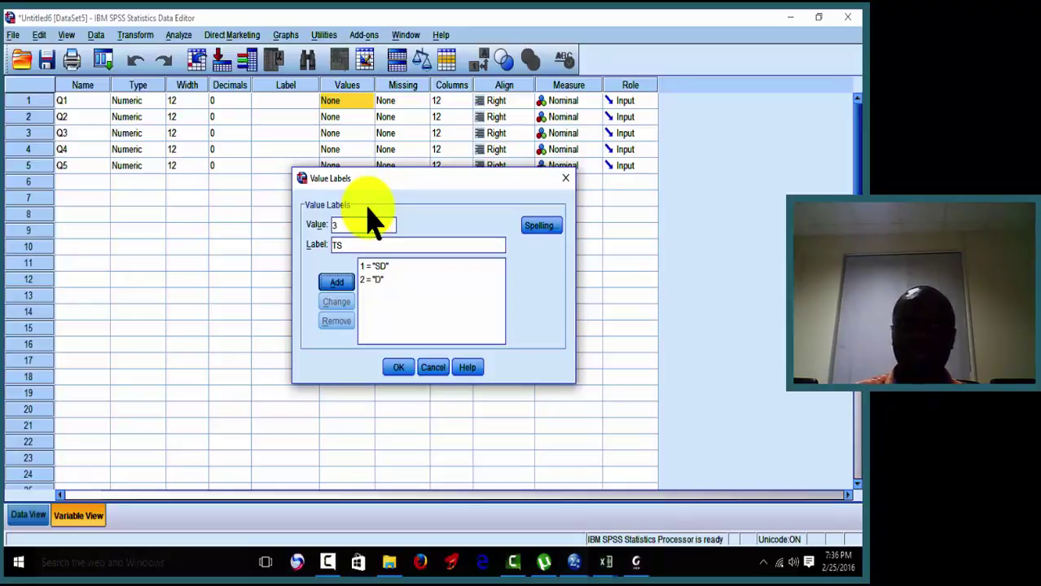
key(Return)
Add the label A for value 4 and SA for value 5, and apply Q1's value labels.
text(5)
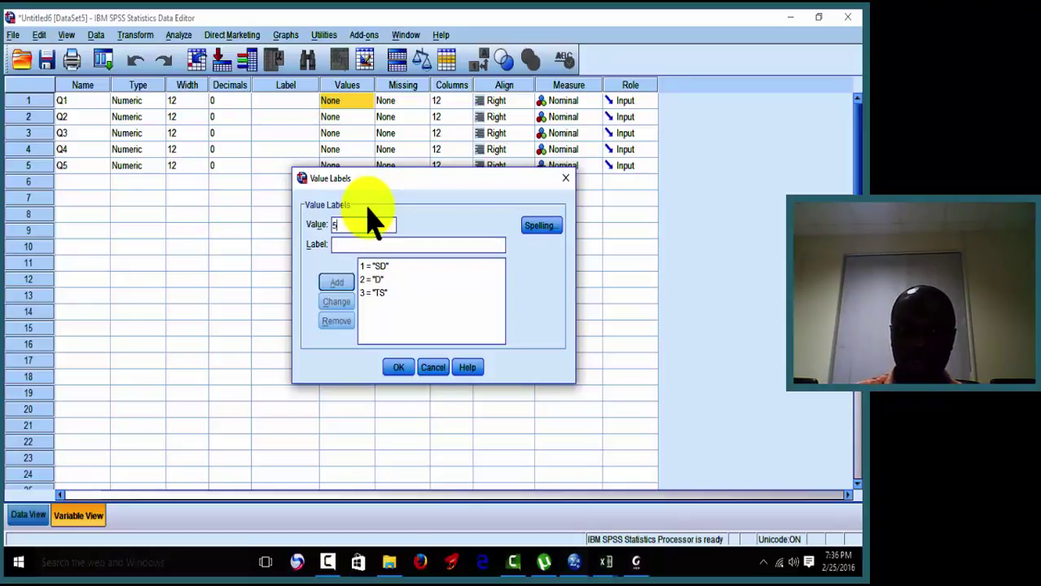
key(BackSpace)
text(4)
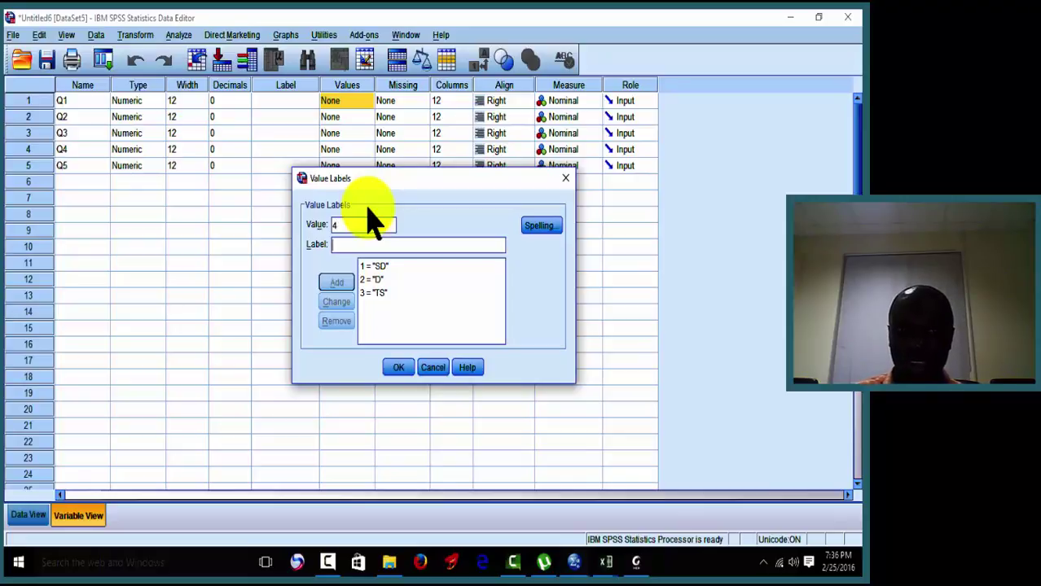
text( = "A)
key(Return)
text(5)
text(SD)
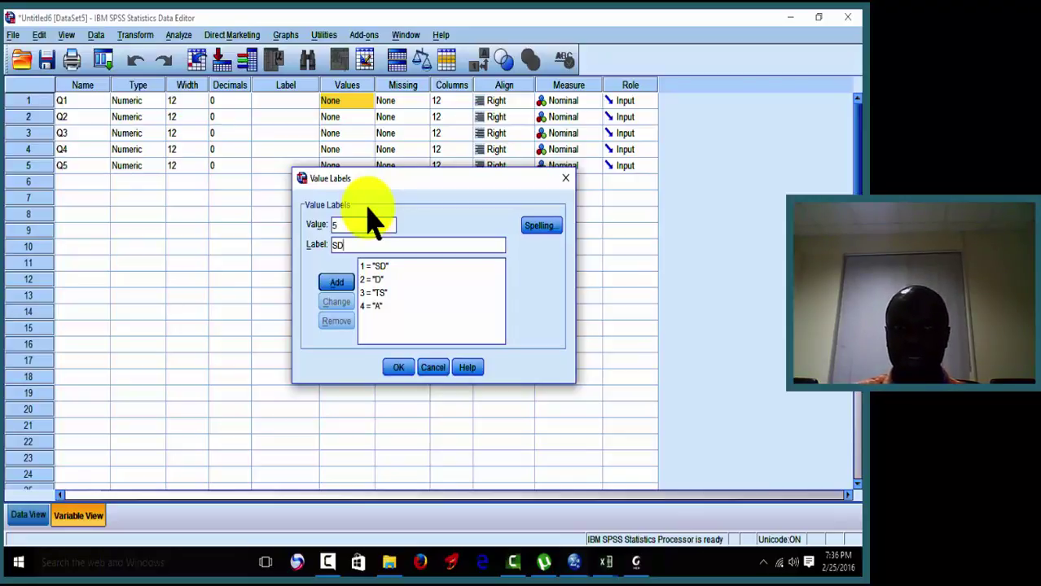
key(Return)
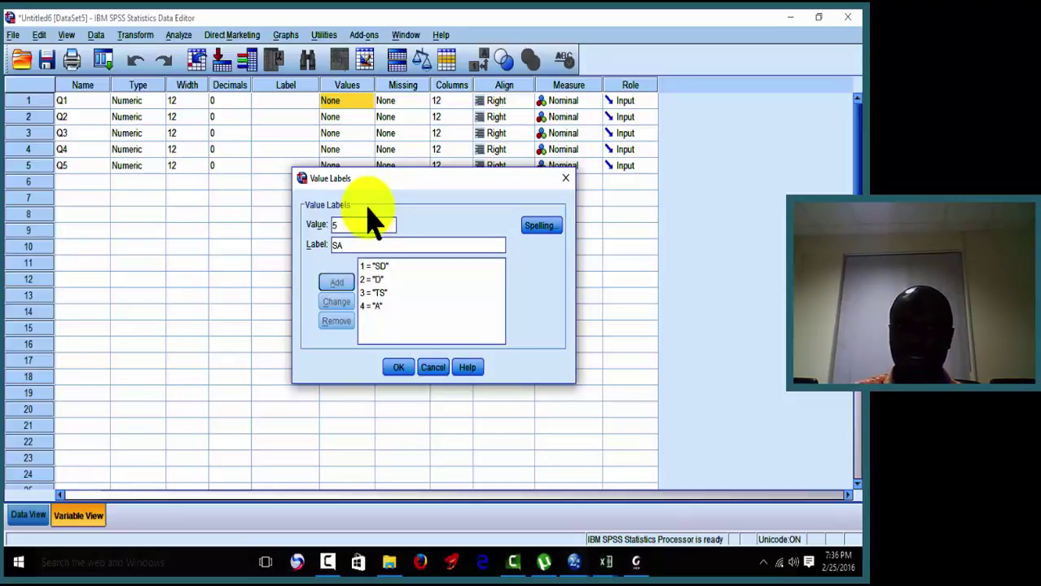
click(399, 369)
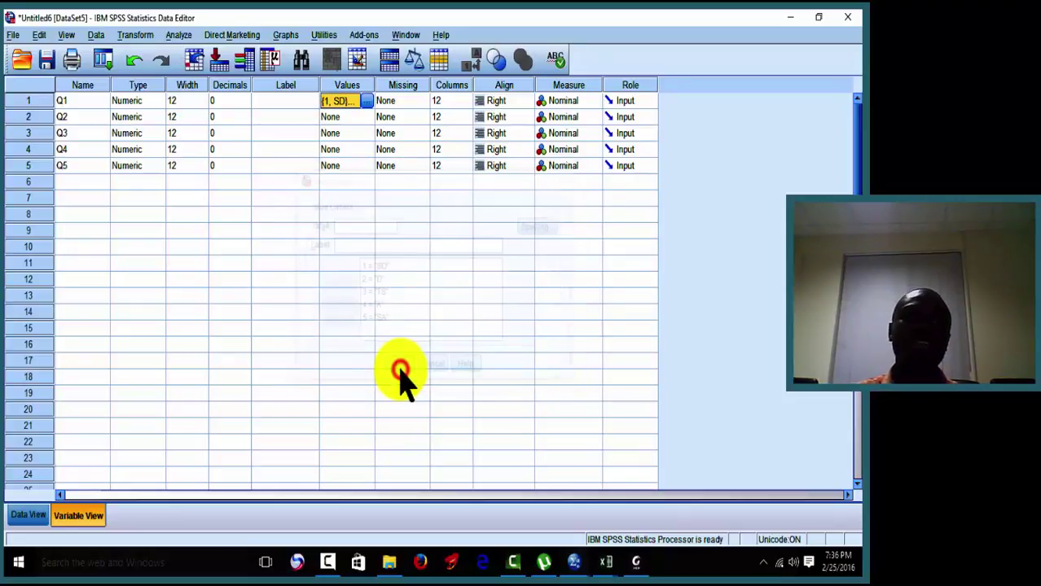
Compare Q1's numeric codes with its value labels in the data grid, and return to the variable definitions.
click(28, 515)
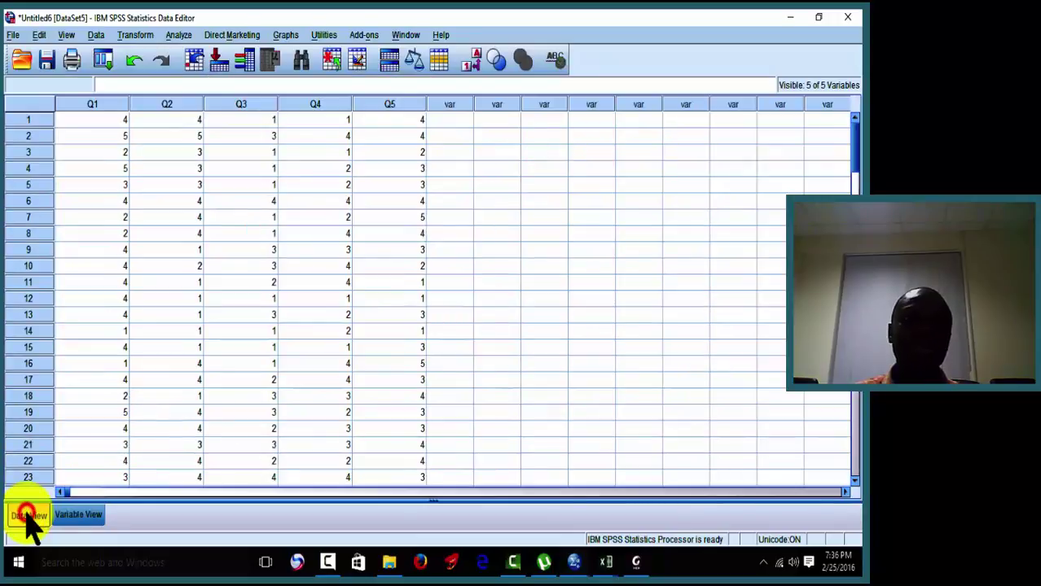
click(475, 60)
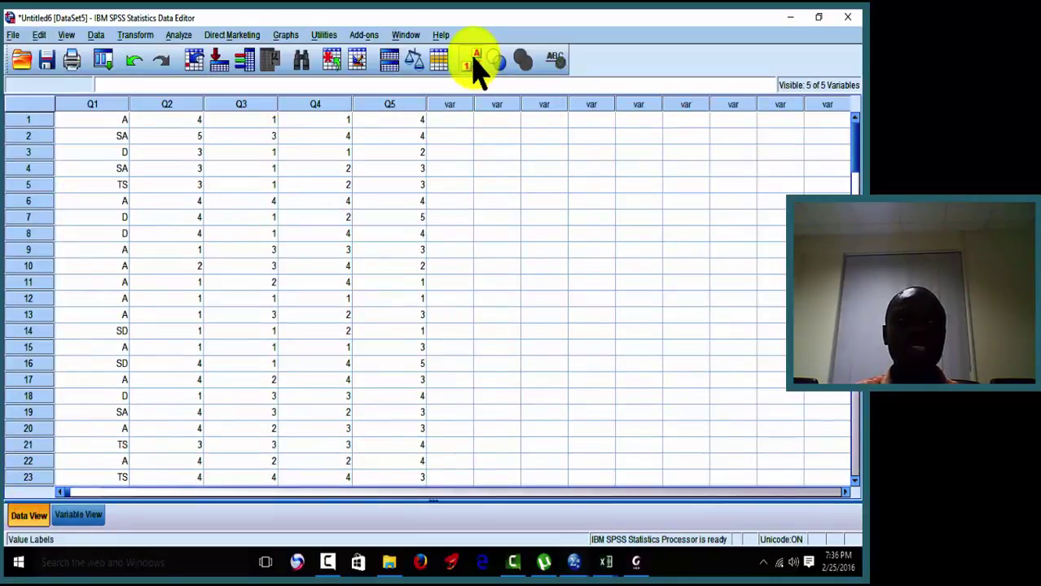
click(475, 61)
click(475, 61)
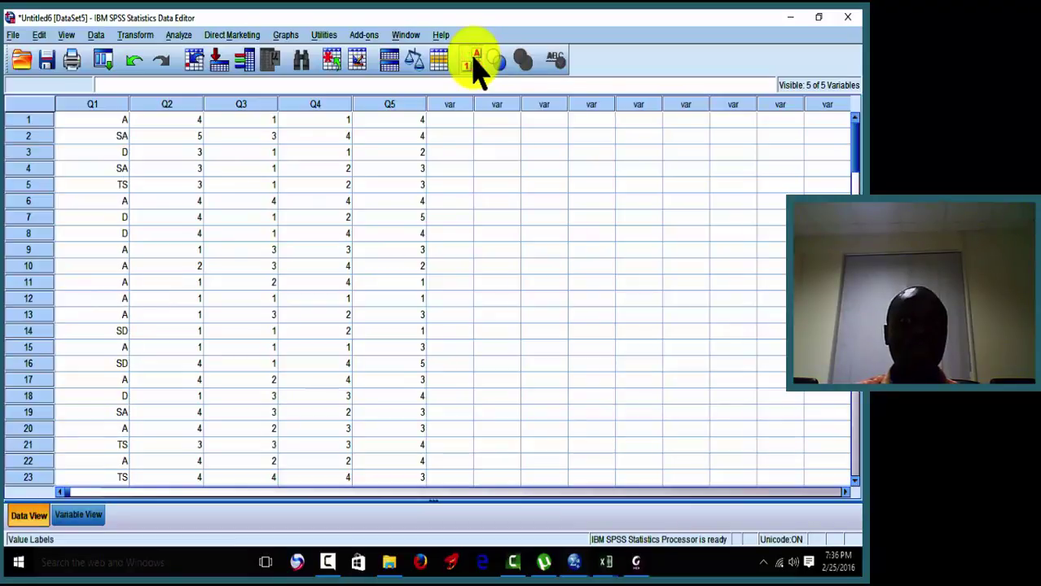
click(474, 62)
click(475, 62)
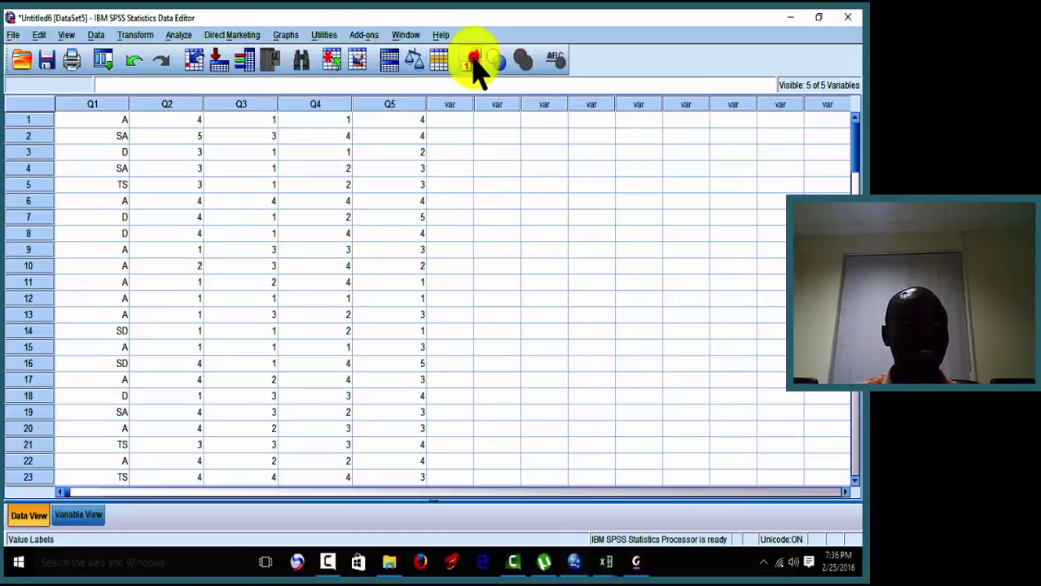
click(475, 62)
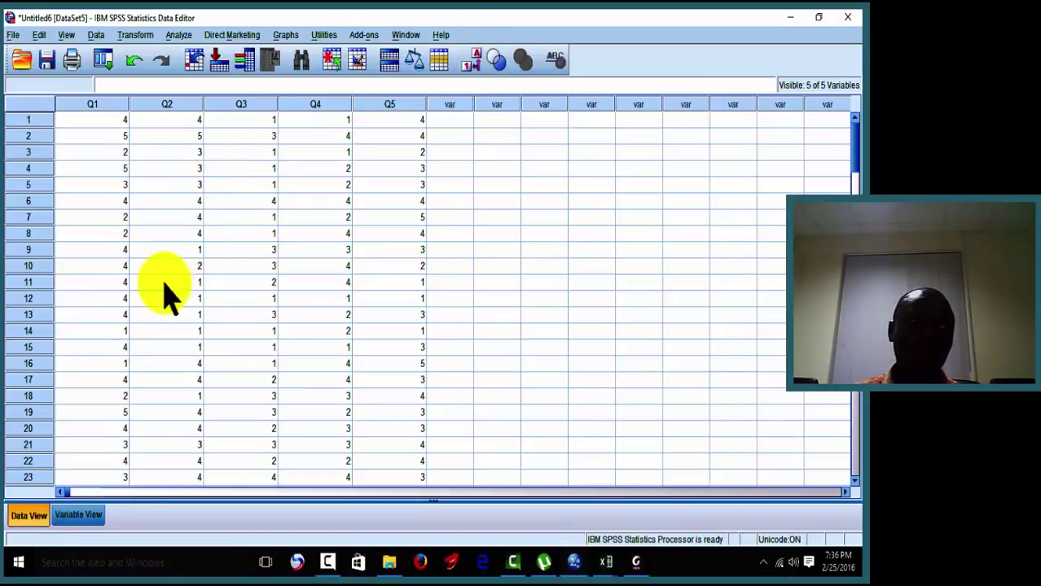
click(86, 515)
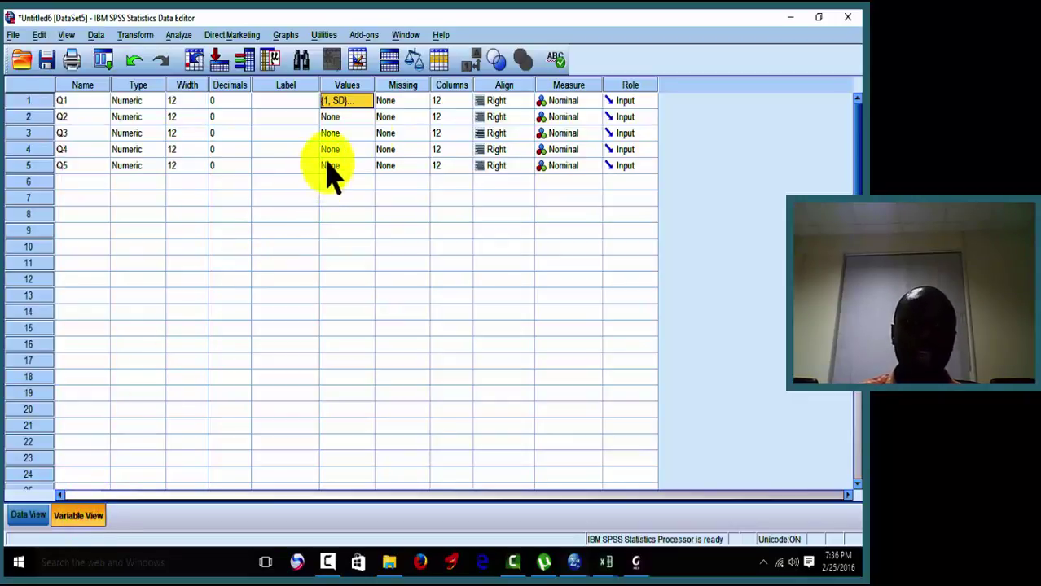
click(363, 130)
click(366, 133)
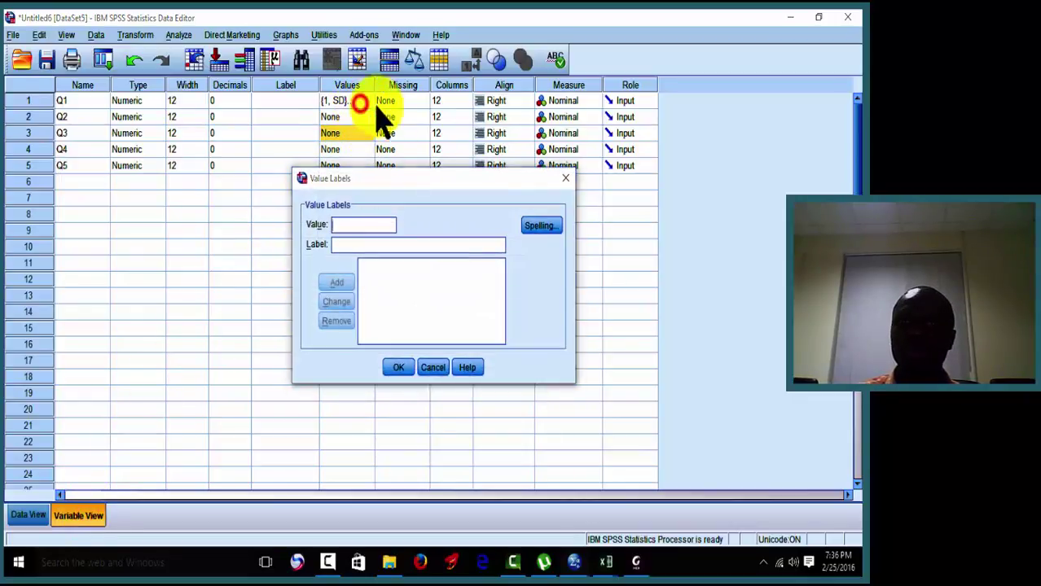
click(561, 178)
Copy Q1's value labels to variables Q2, Q3, Q4 and Q5.
click(346, 101)
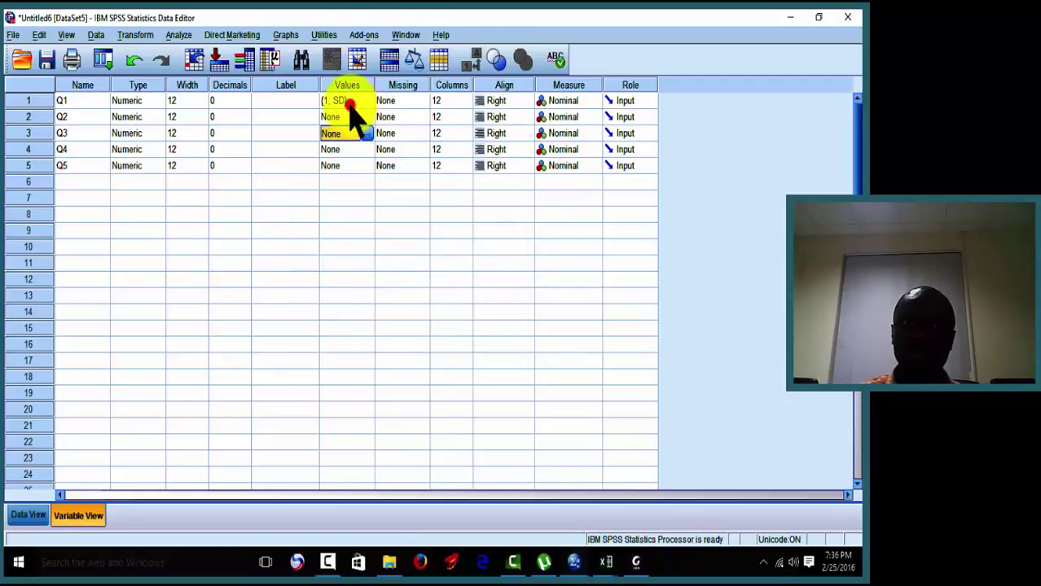
click(350, 119)
key(shift+Down)
key(shift+Down)
key(shift+Down)
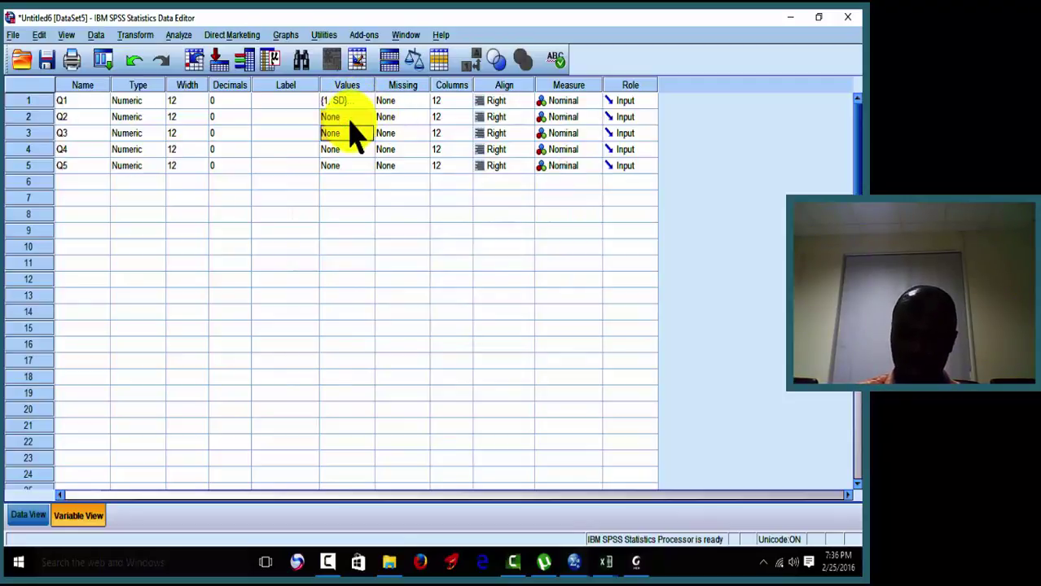
key(ctrl+v)
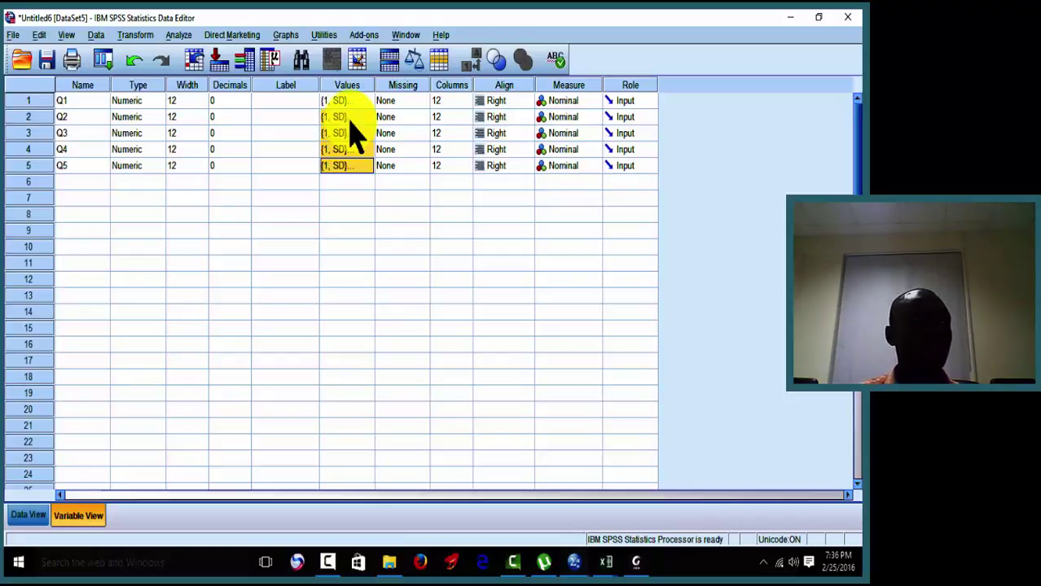
Display the Q1 to Q5 responses in the data grid as value labels instead of numeric codes.
click(279, 229)
click(28, 515)
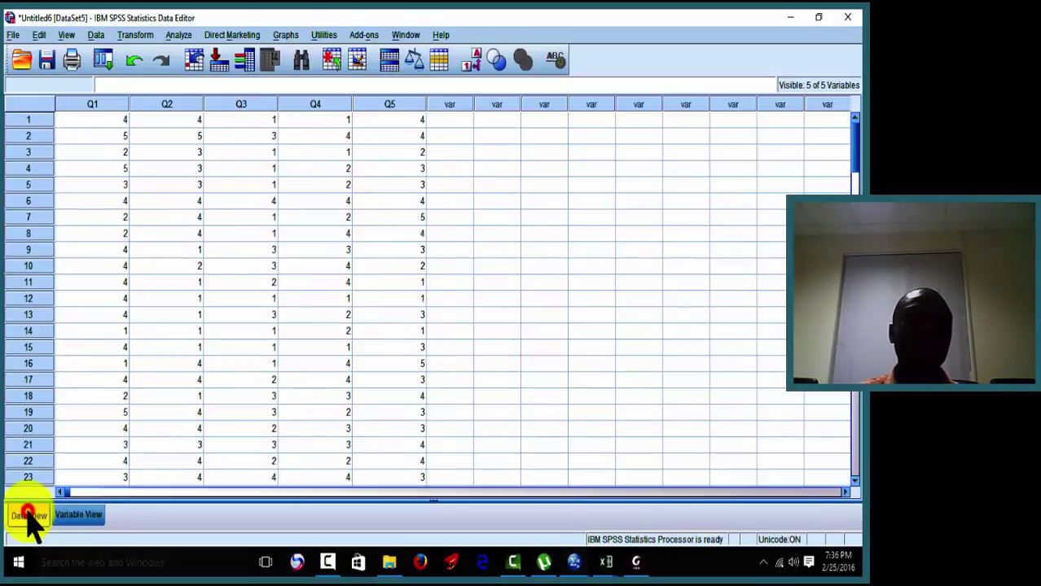
click(476, 62)
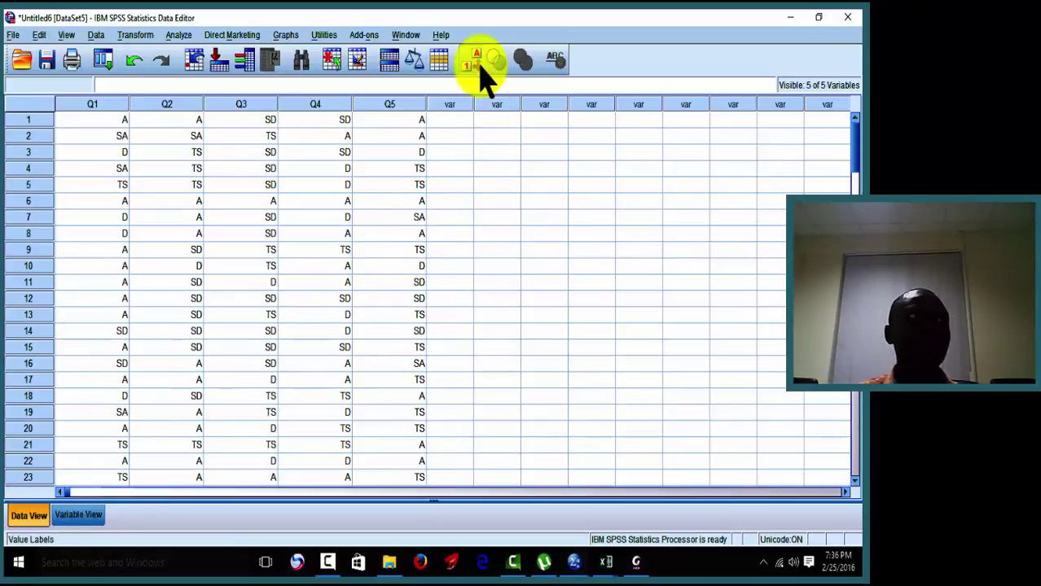